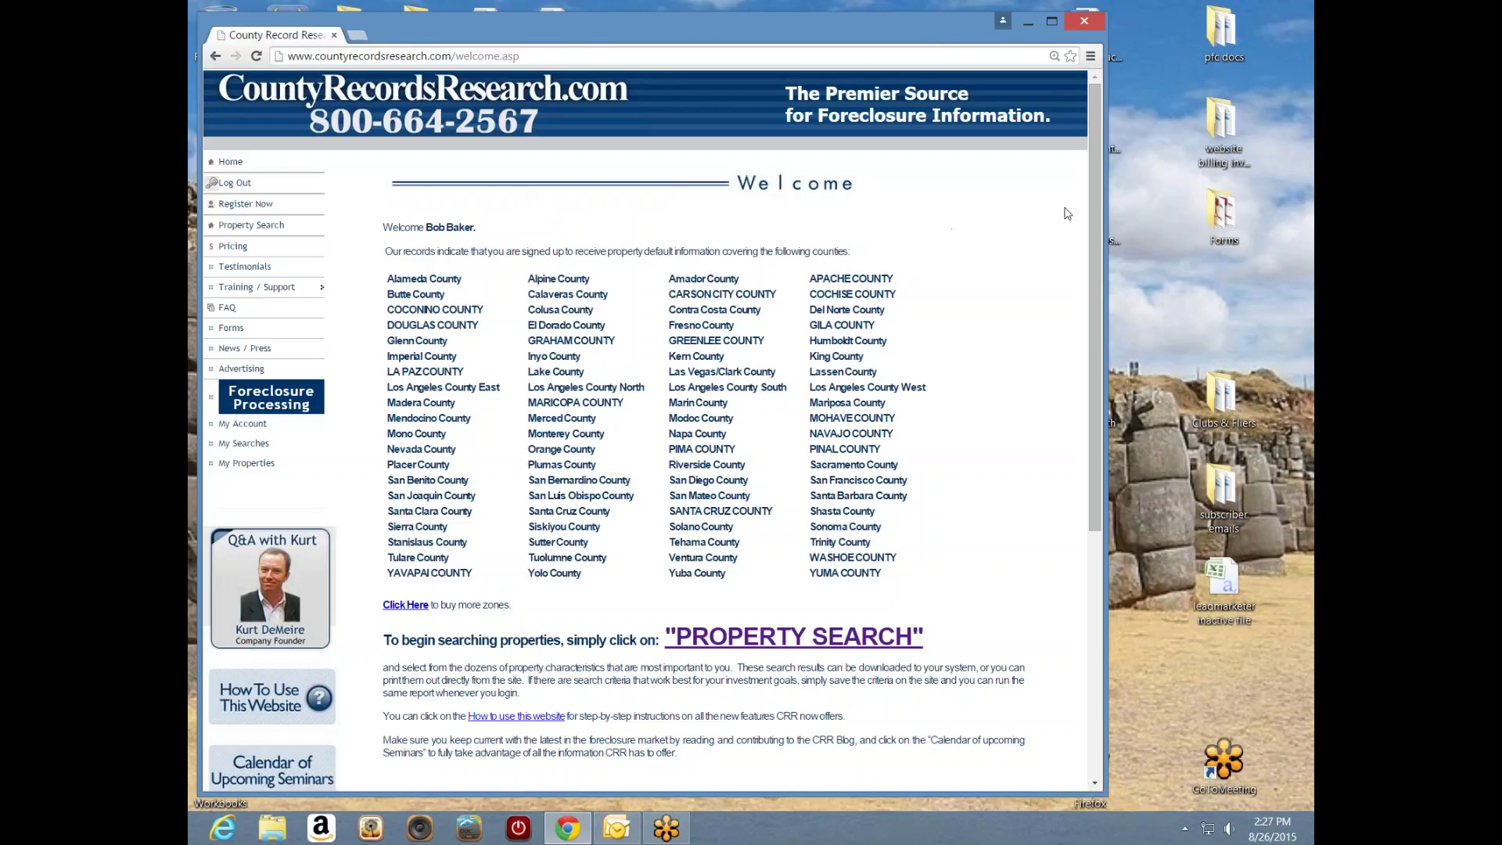
- Go to the site's Forms page listing forms such as REO Offer Cover Letter and Grant Deed
drag(1092, 204, 1072, 248)
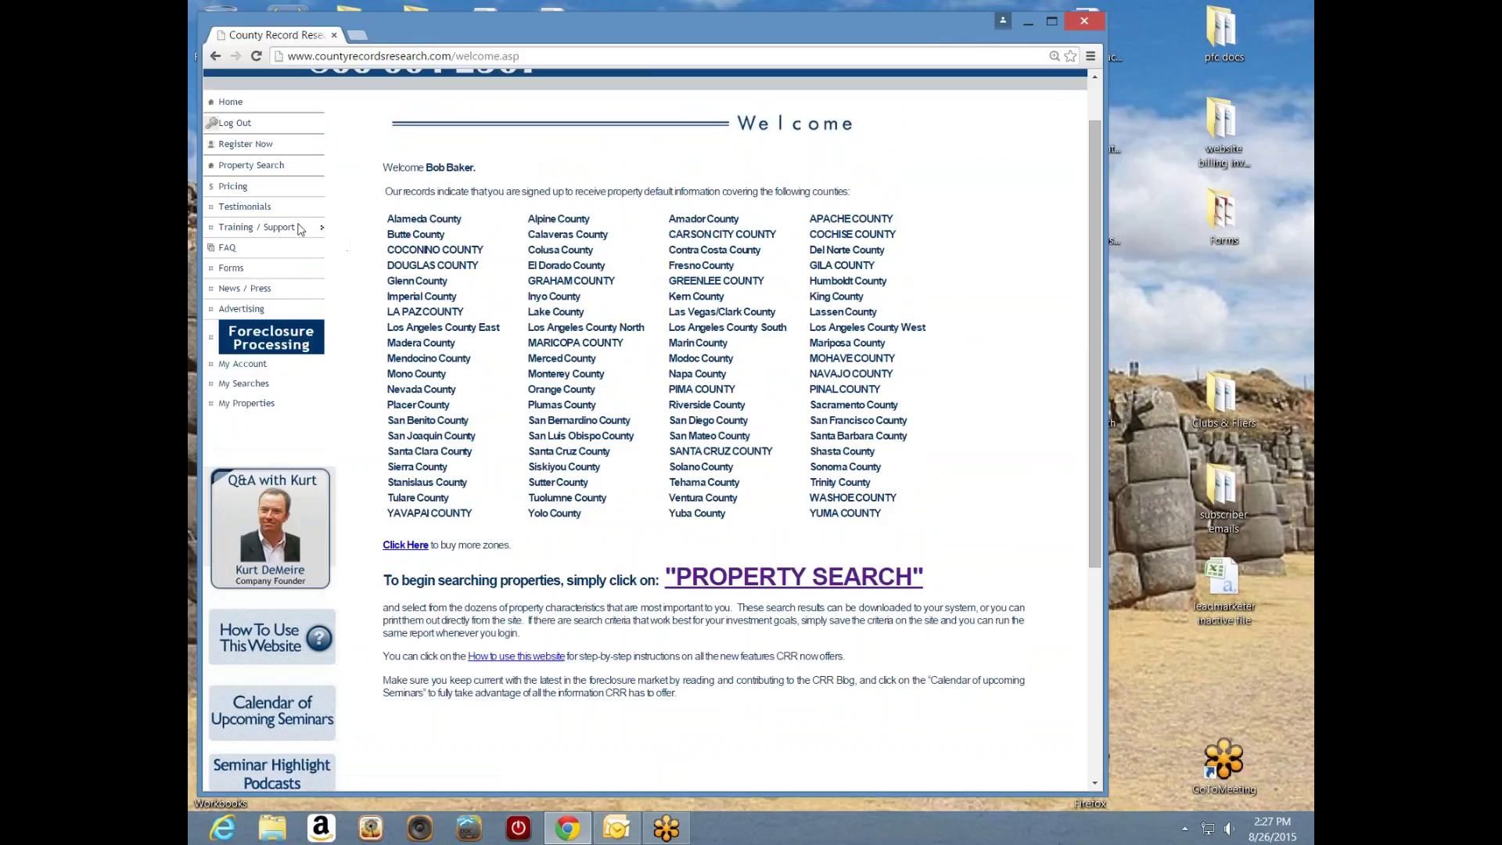
mouse_move(283, 232)
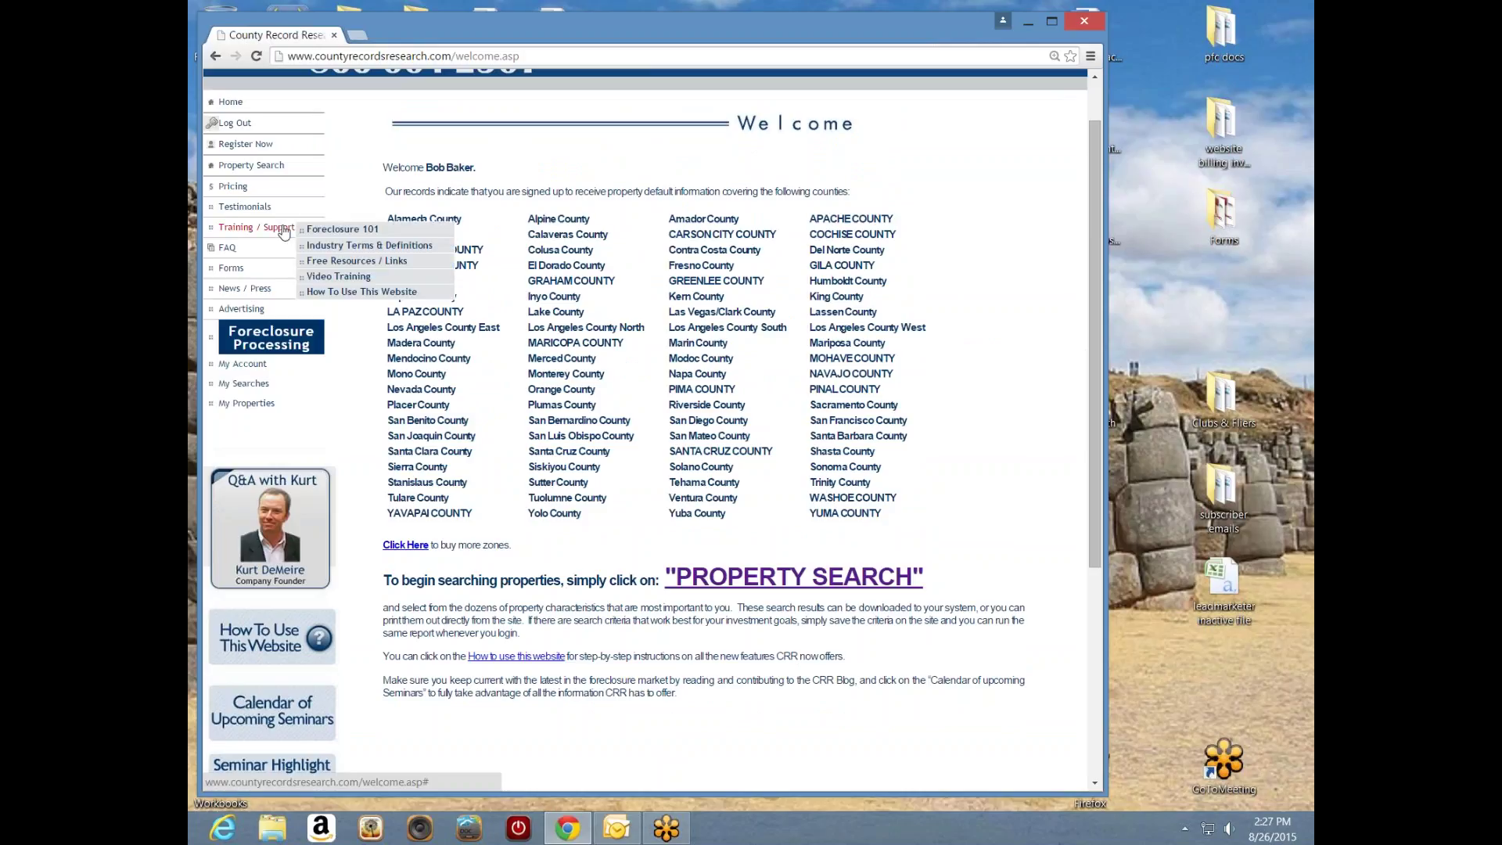
click(232, 271)
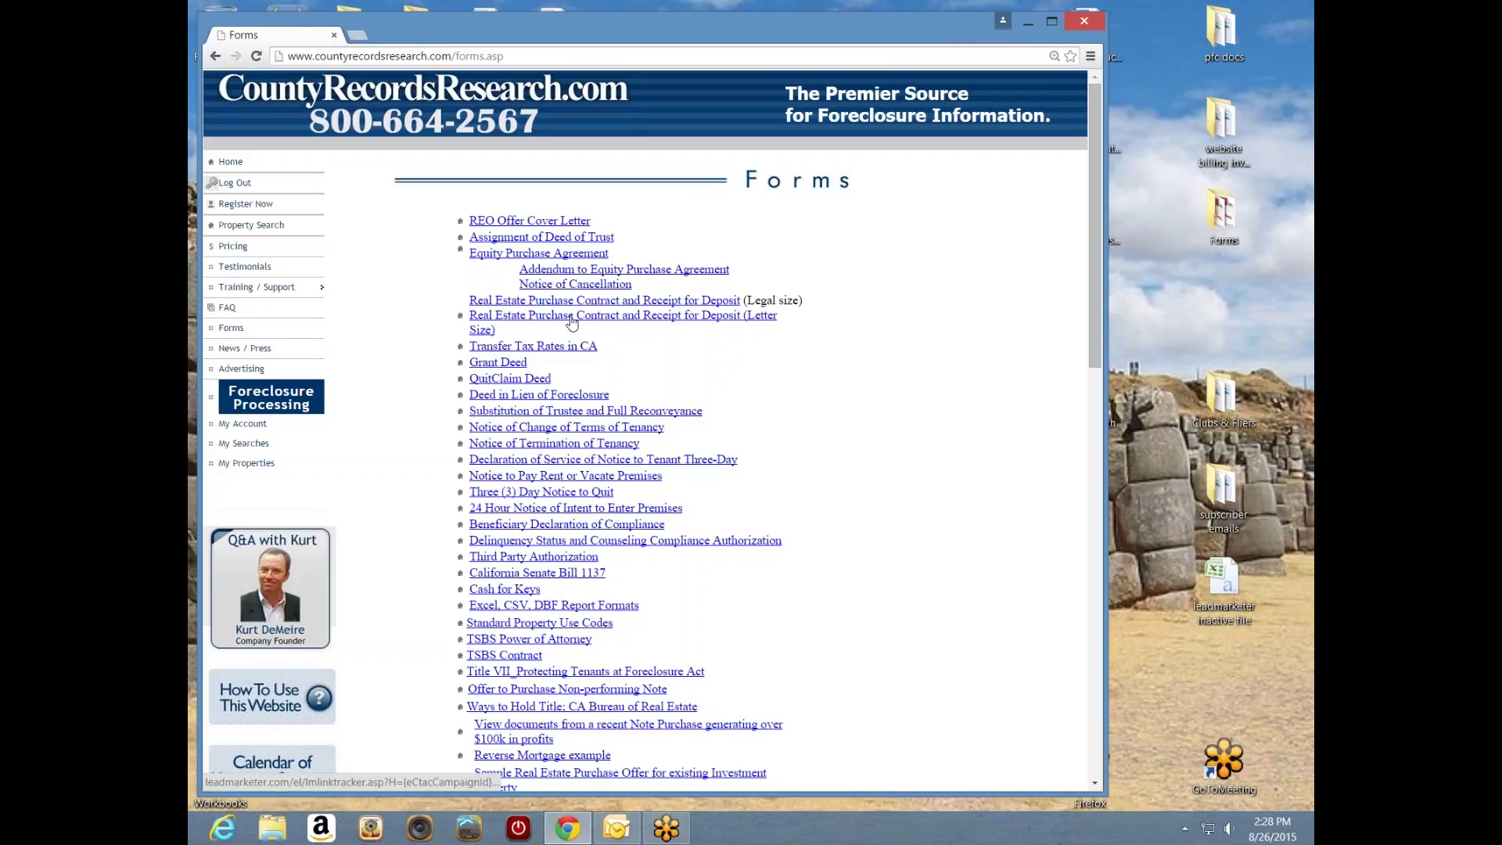
- Download the Letter Size purchase contract and receipt for deposit, then open the 2-page file in Word
click(624, 323)
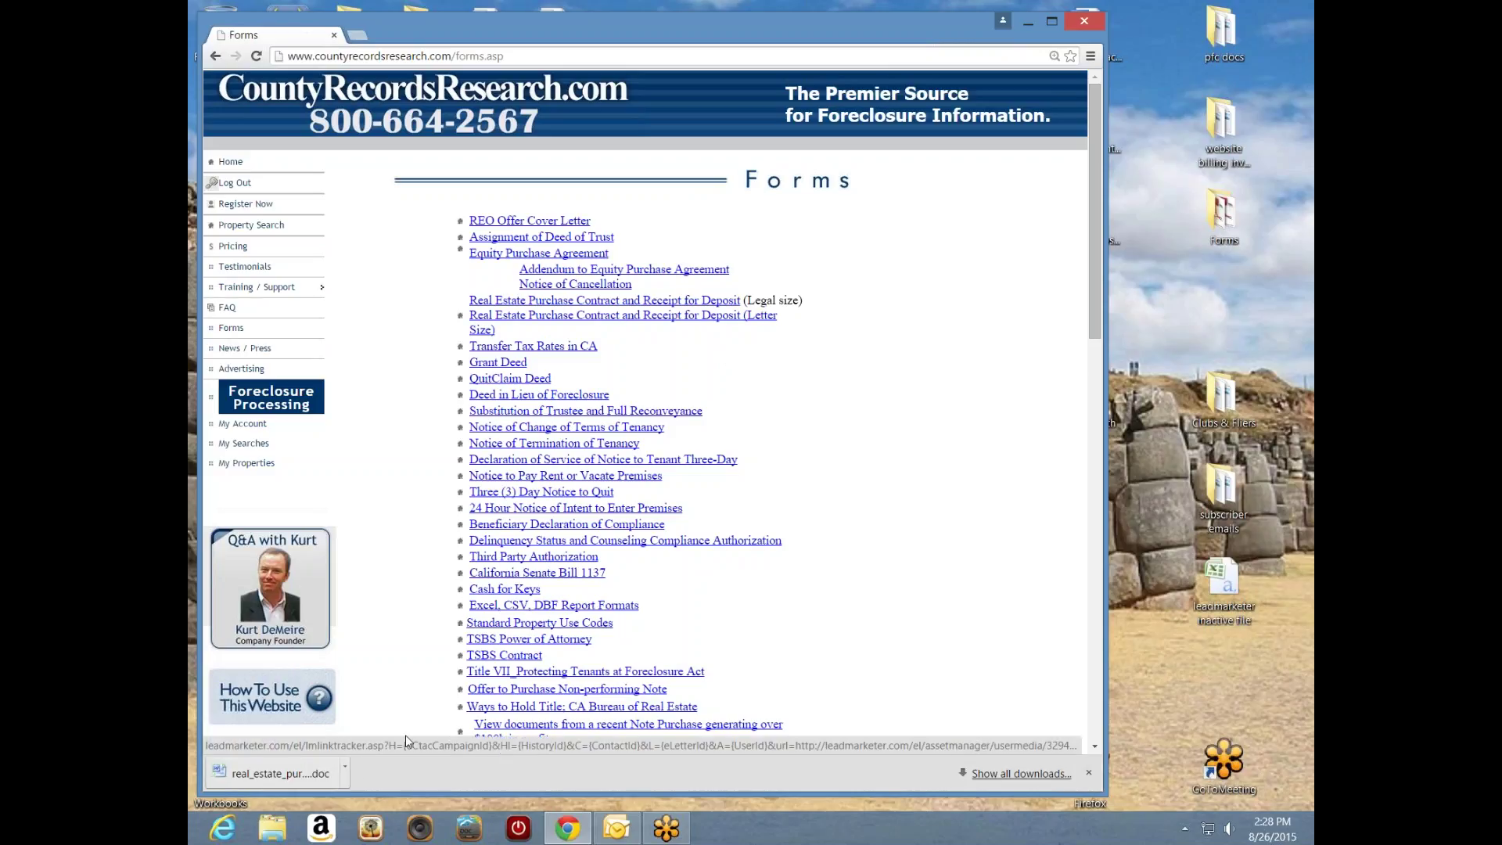
click(345, 782)
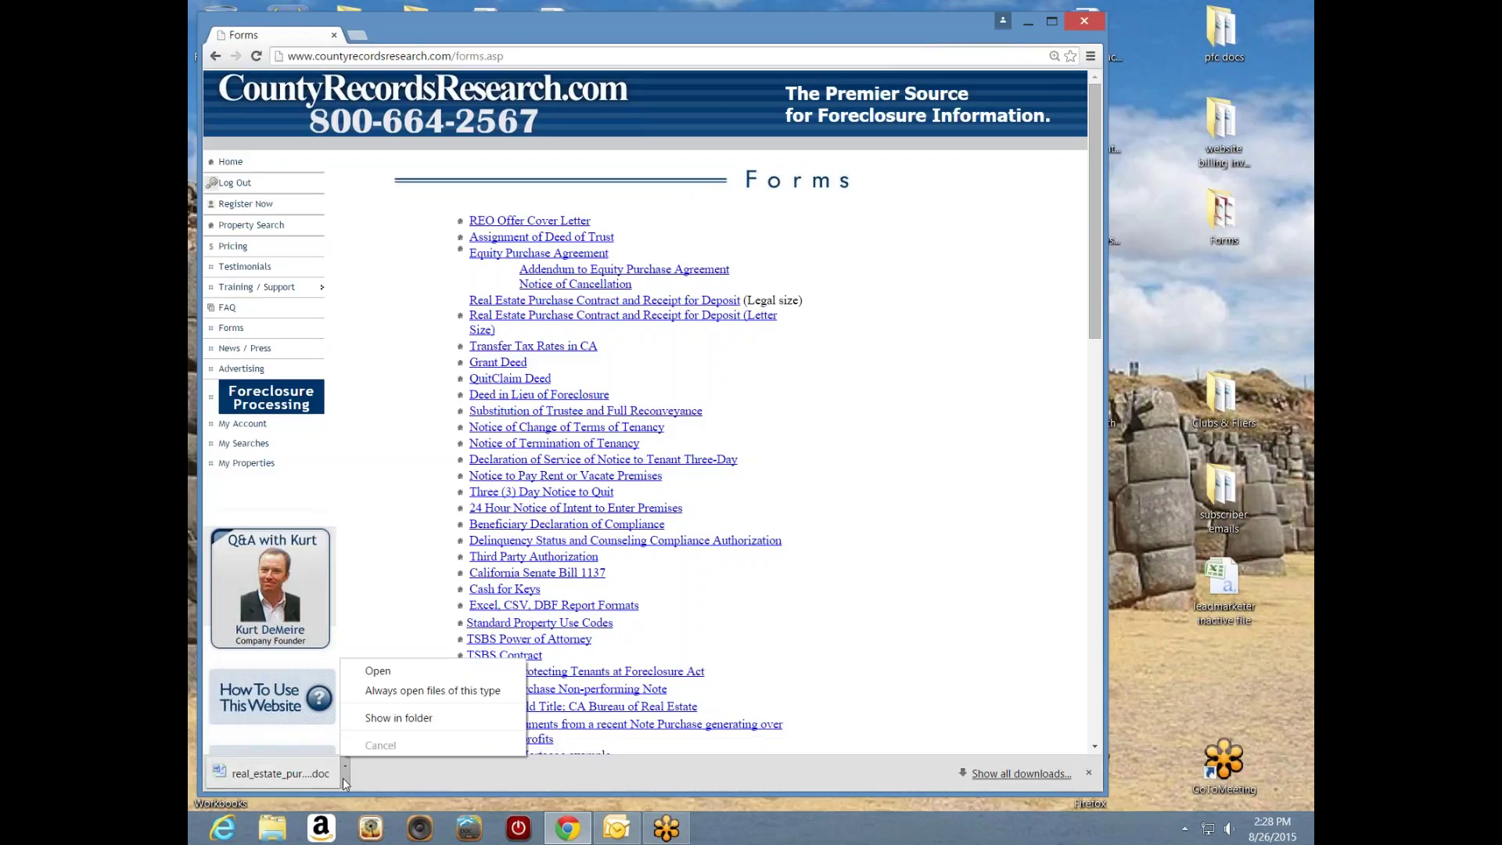
click(381, 671)
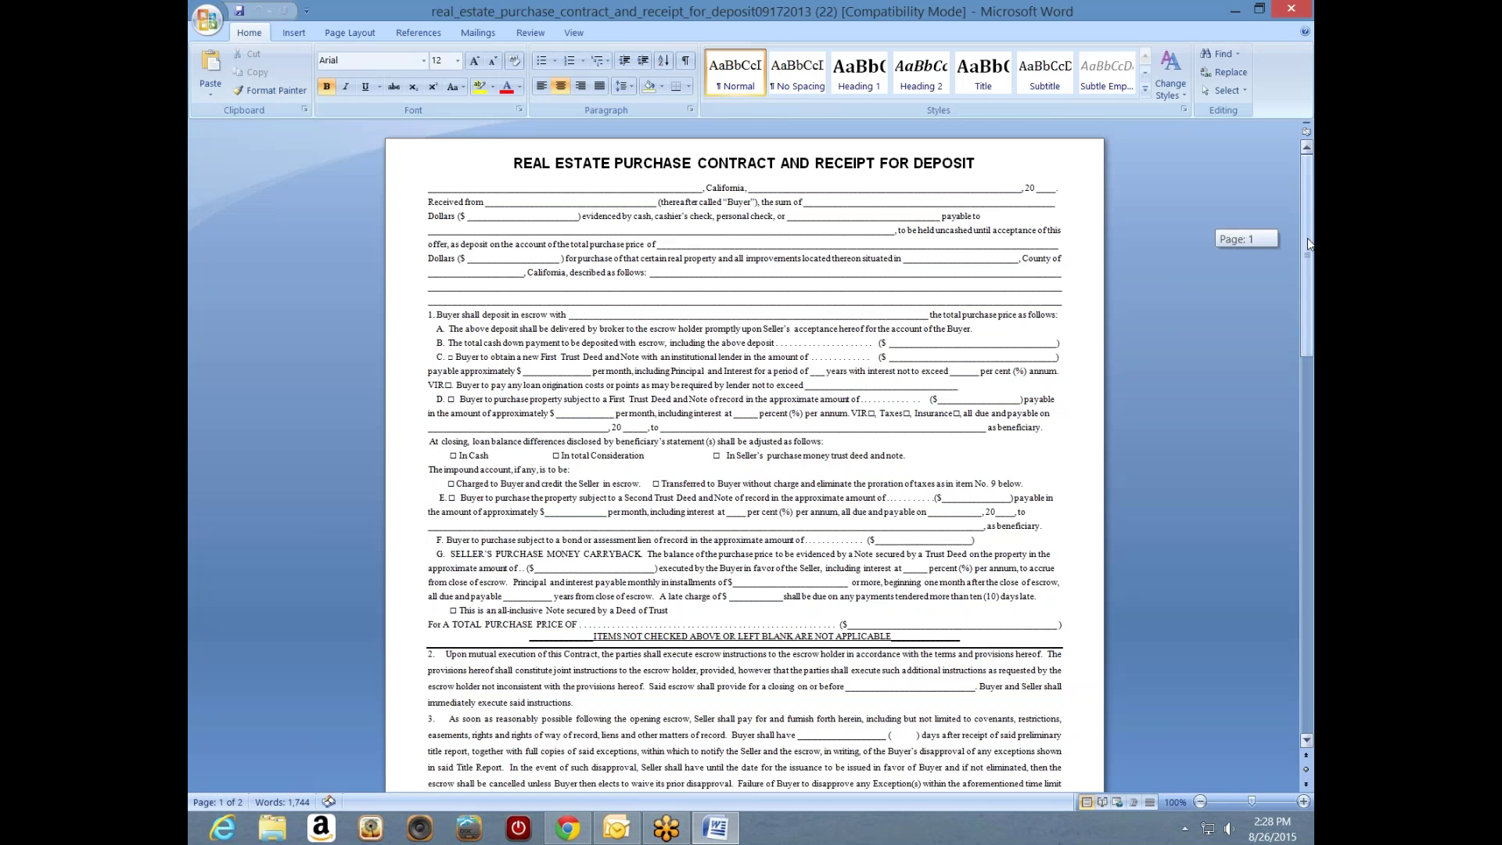
drag(1308, 238, 1304, 266)
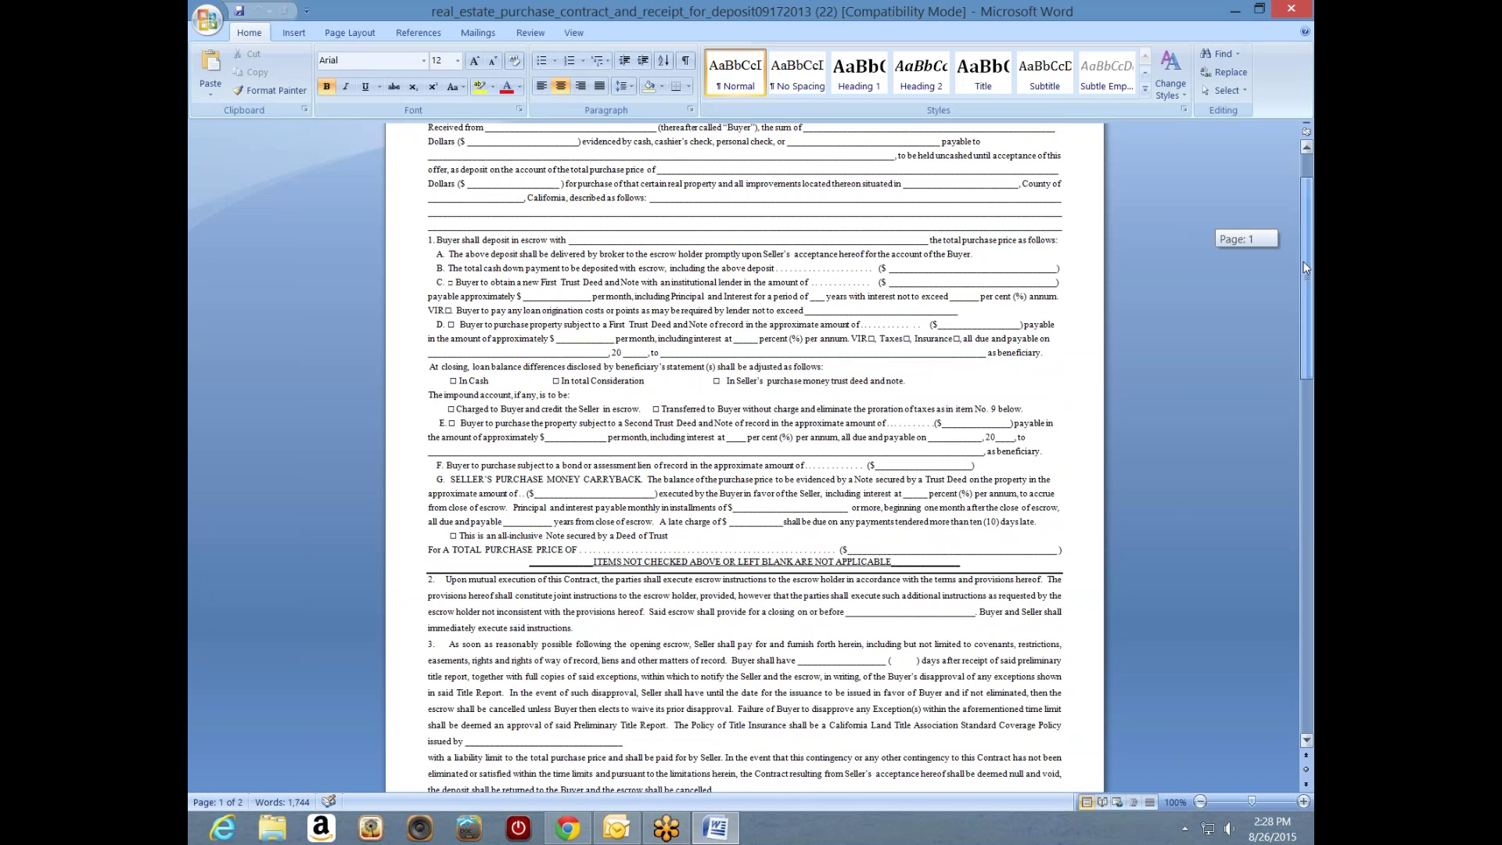
drag(1304, 251, 1312, 240)
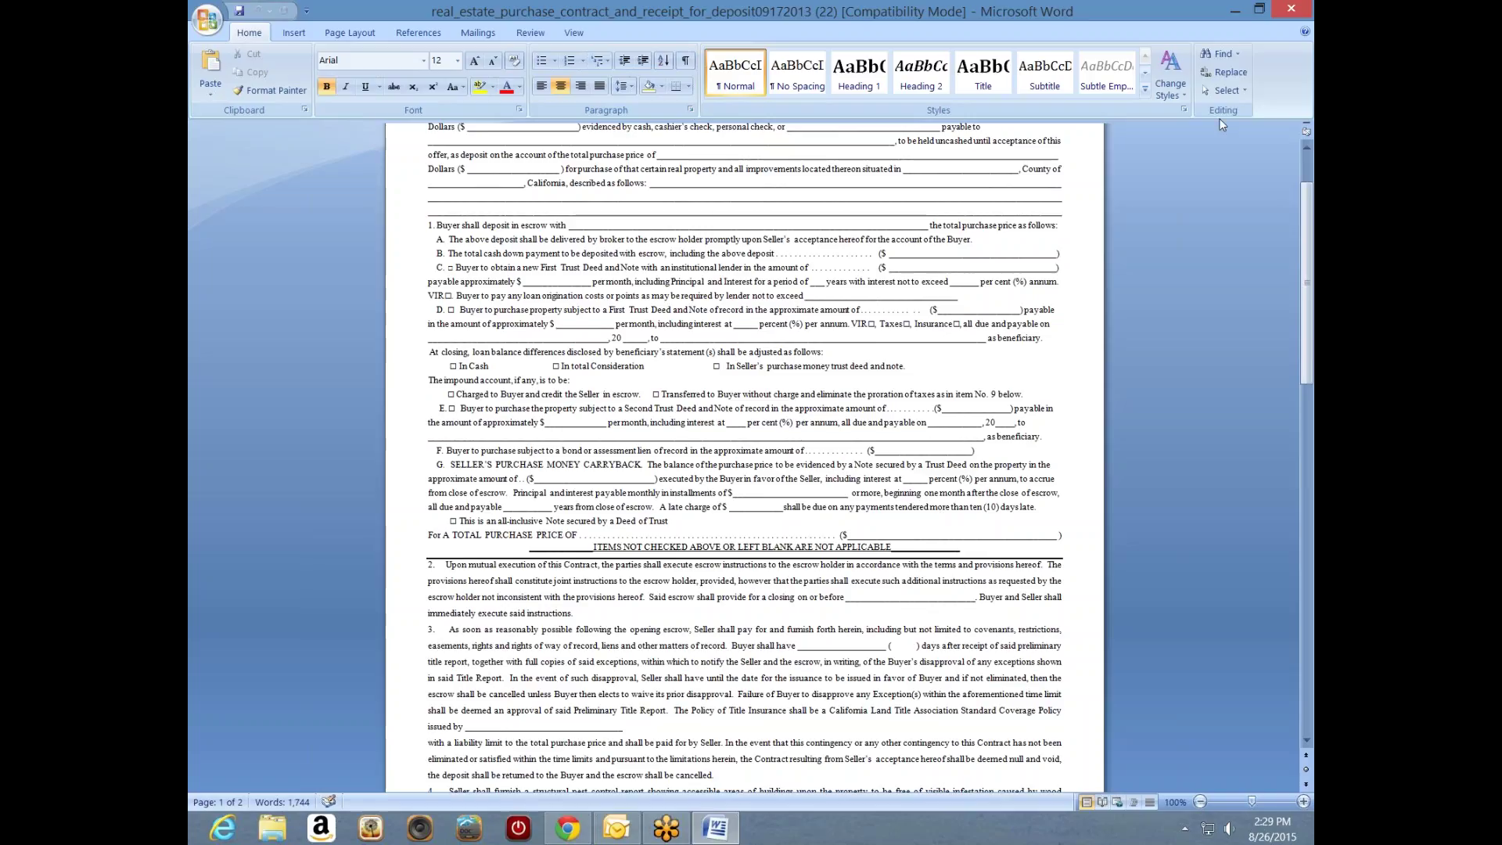
key(ctrl+2)
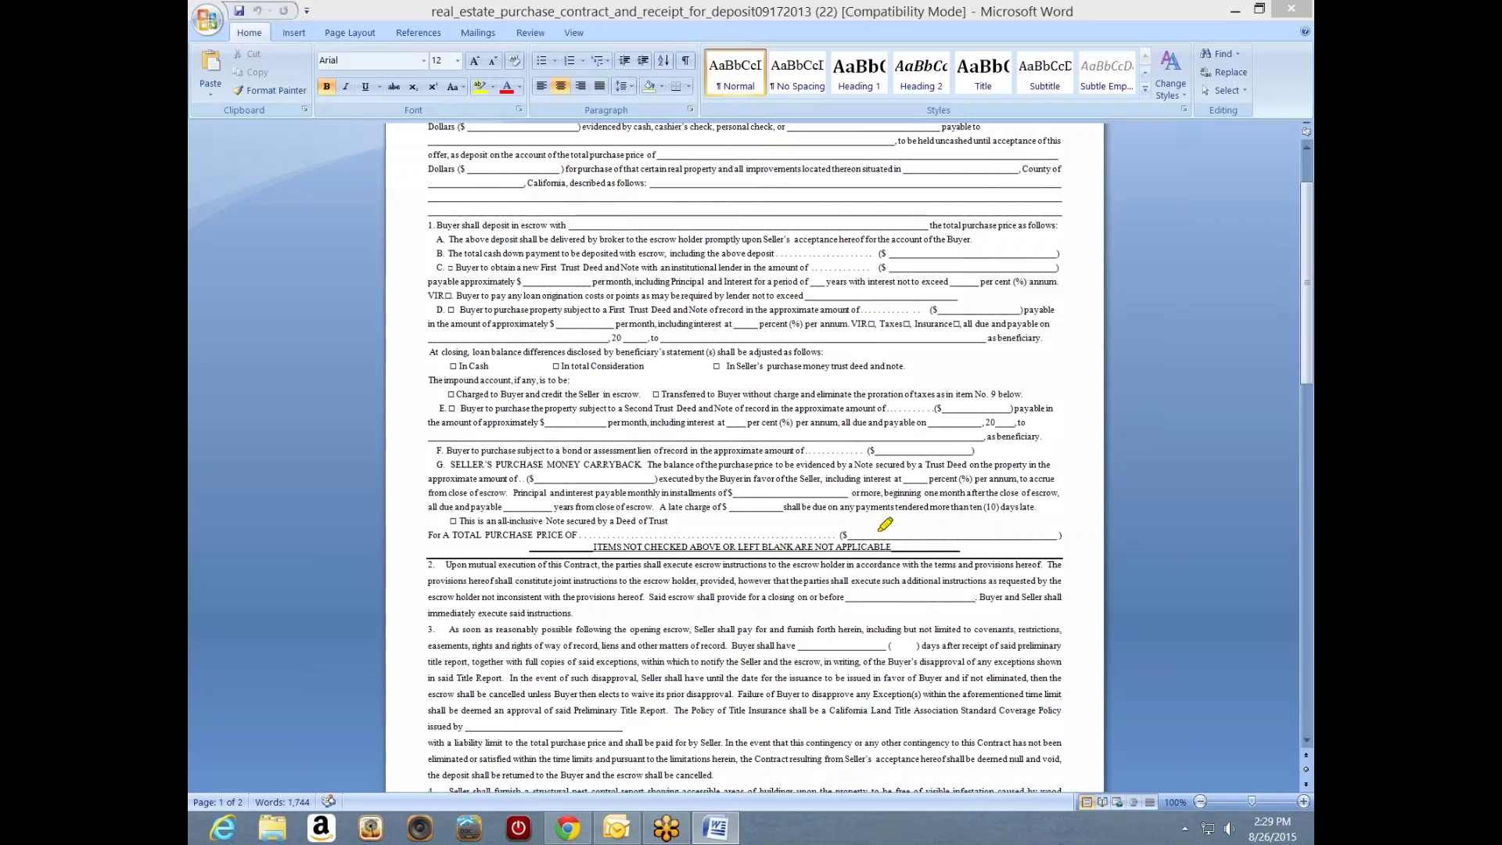
- Highlight in yellow the total price blank, item B's cash amount, and trust deed items C, D, E
drag(873, 532, 1013, 531)
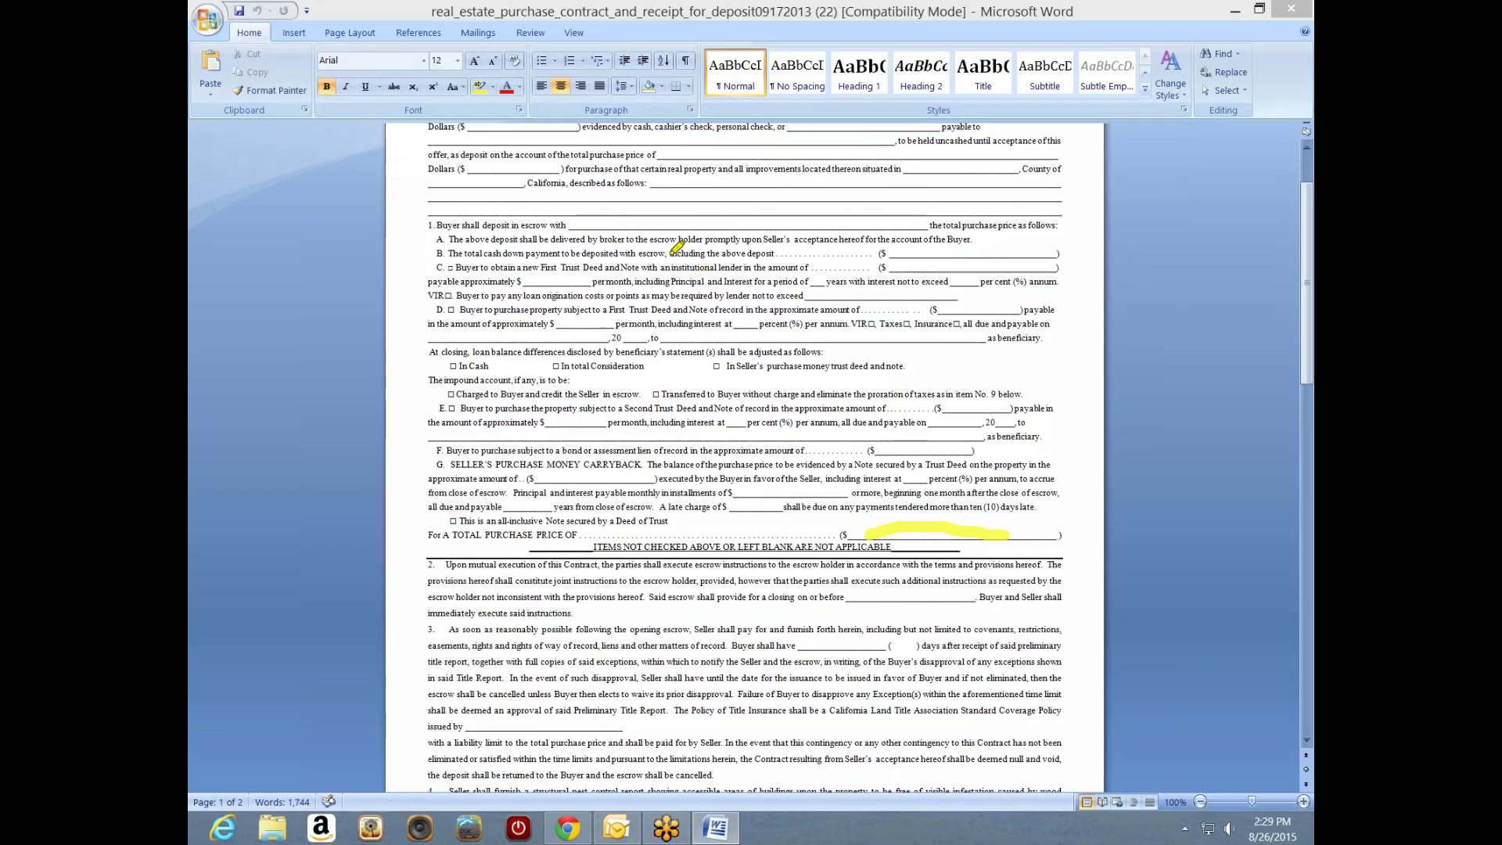
drag(890, 252, 1041, 253)
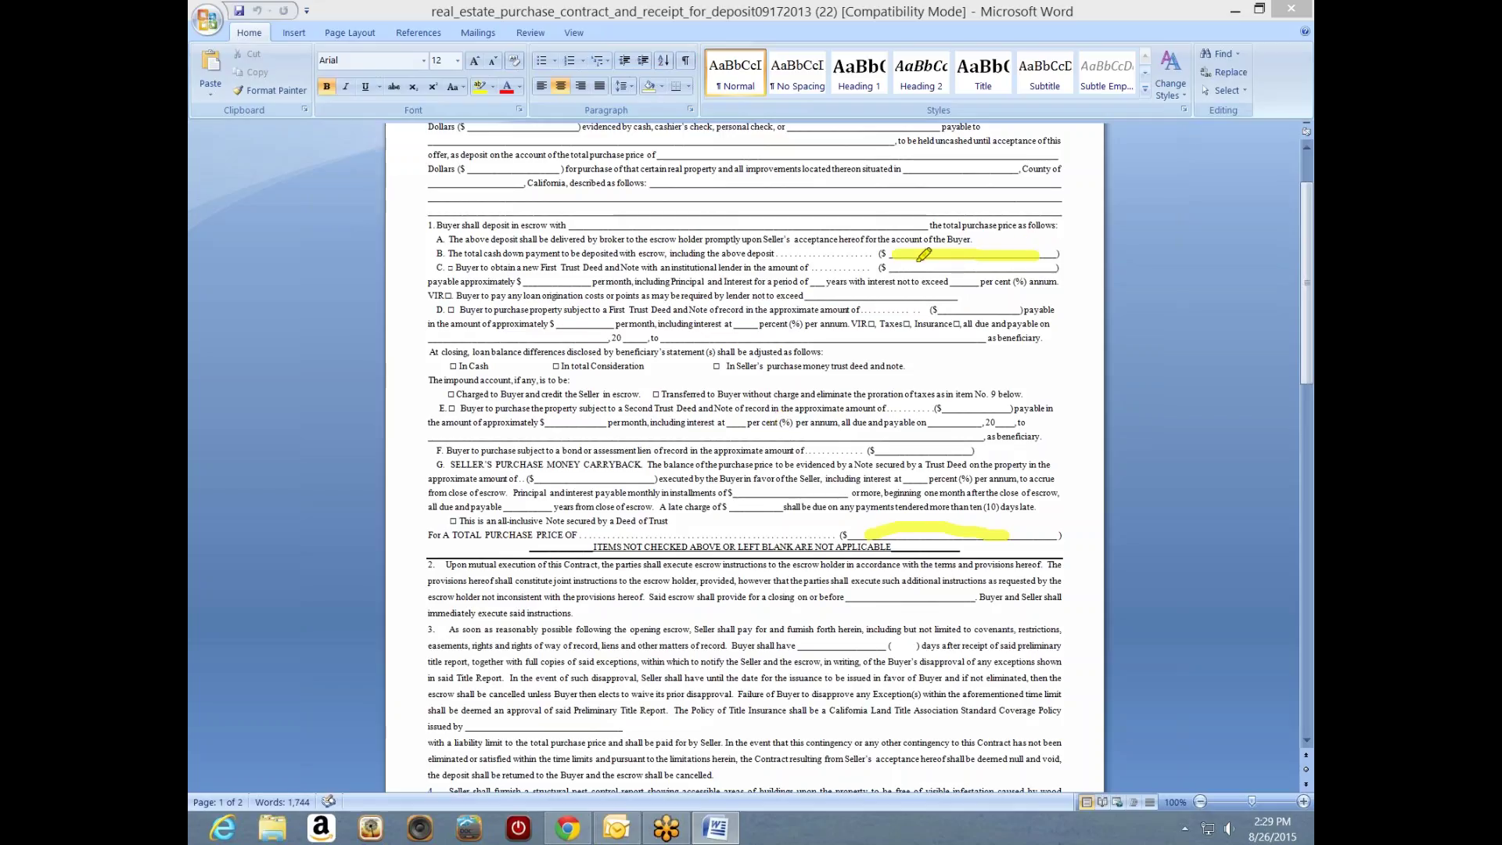
drag(457, 268, 604, 267)
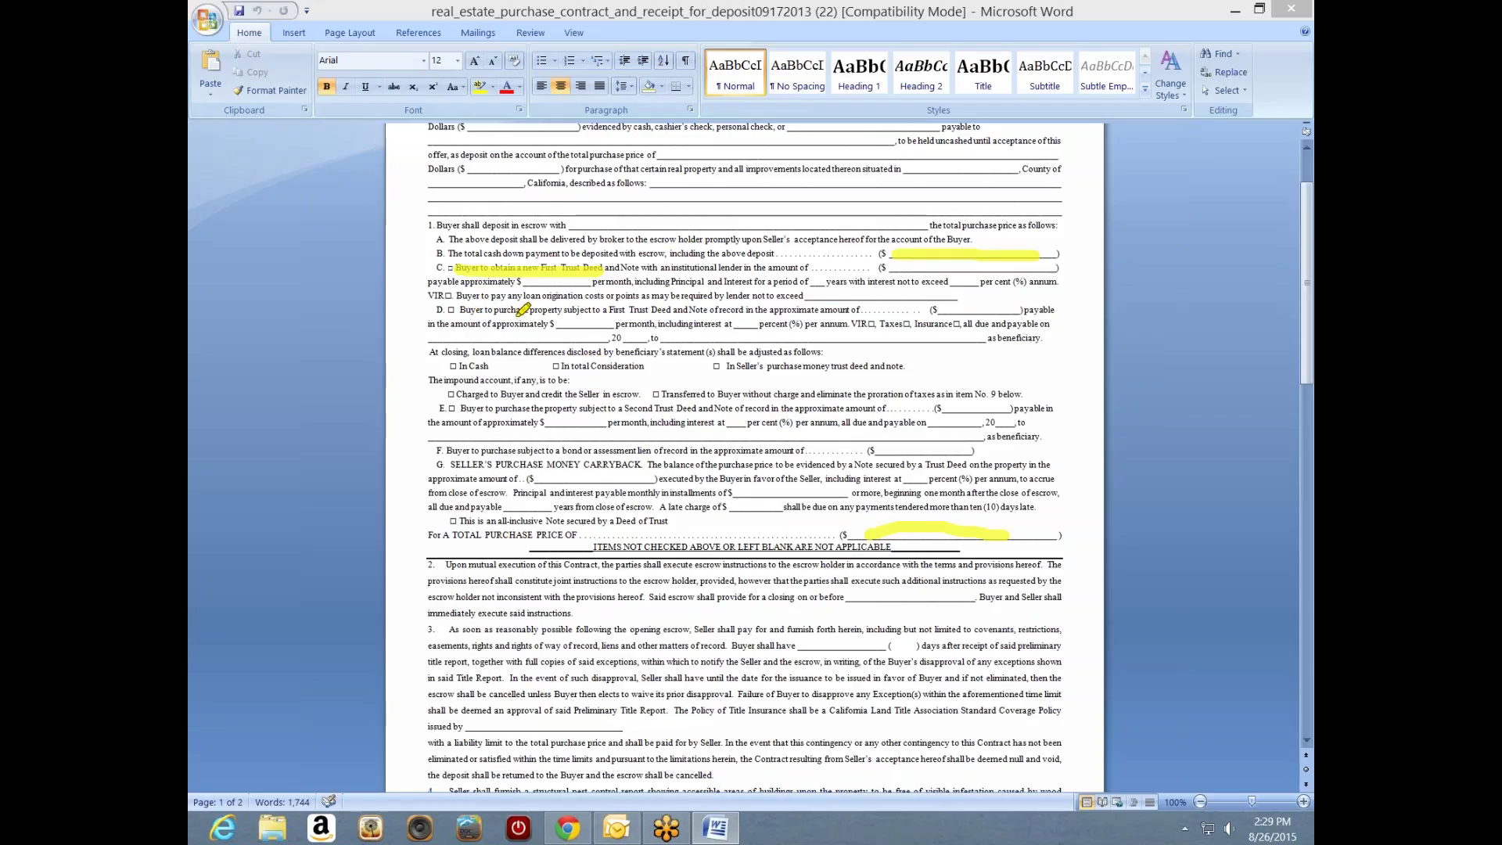
drag(472, 311, 671, 311)
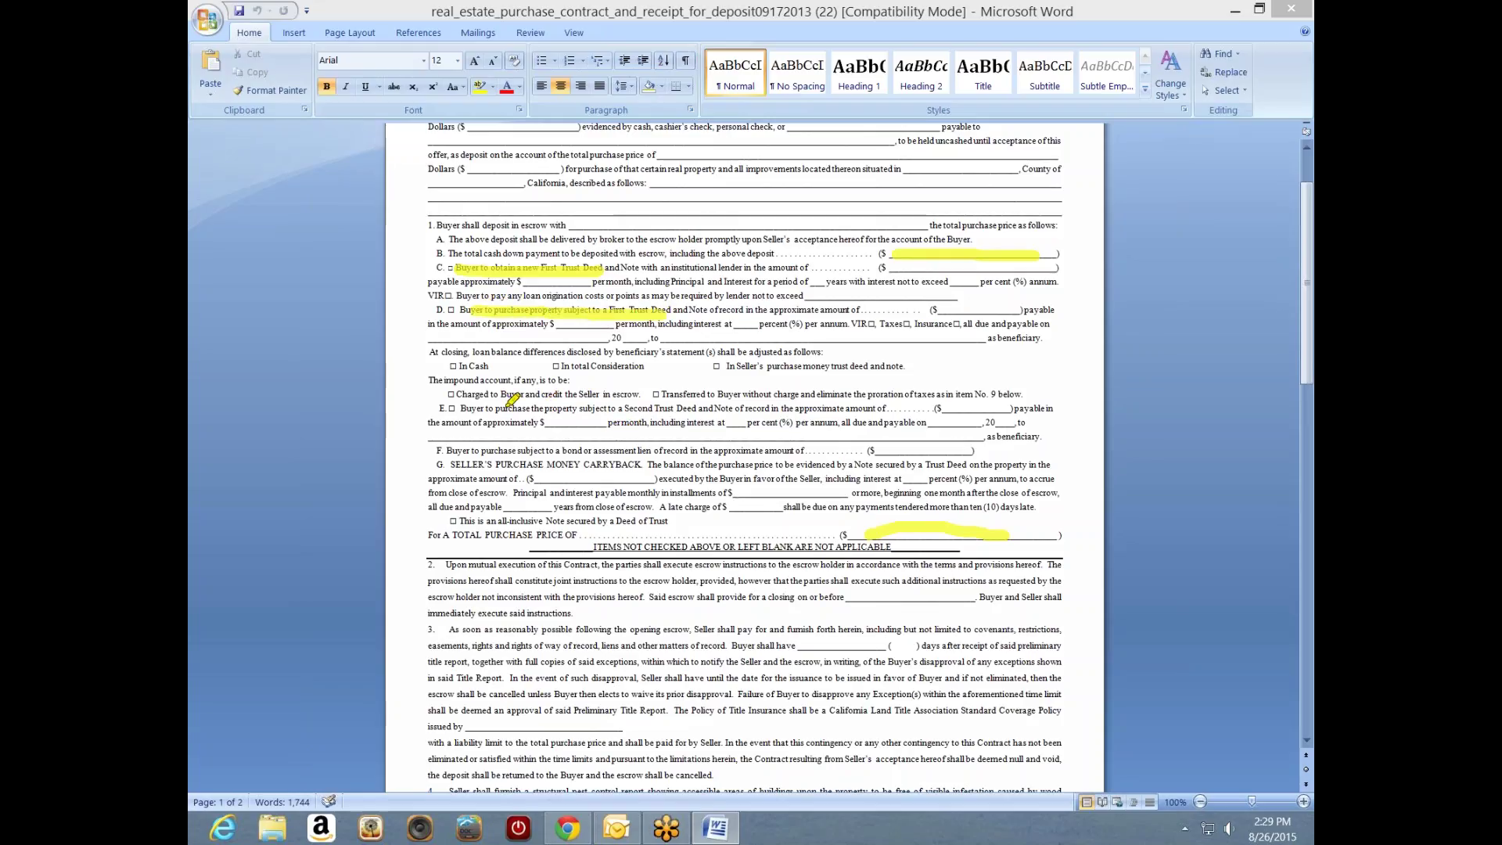
drag(485, 409, 695, 409)
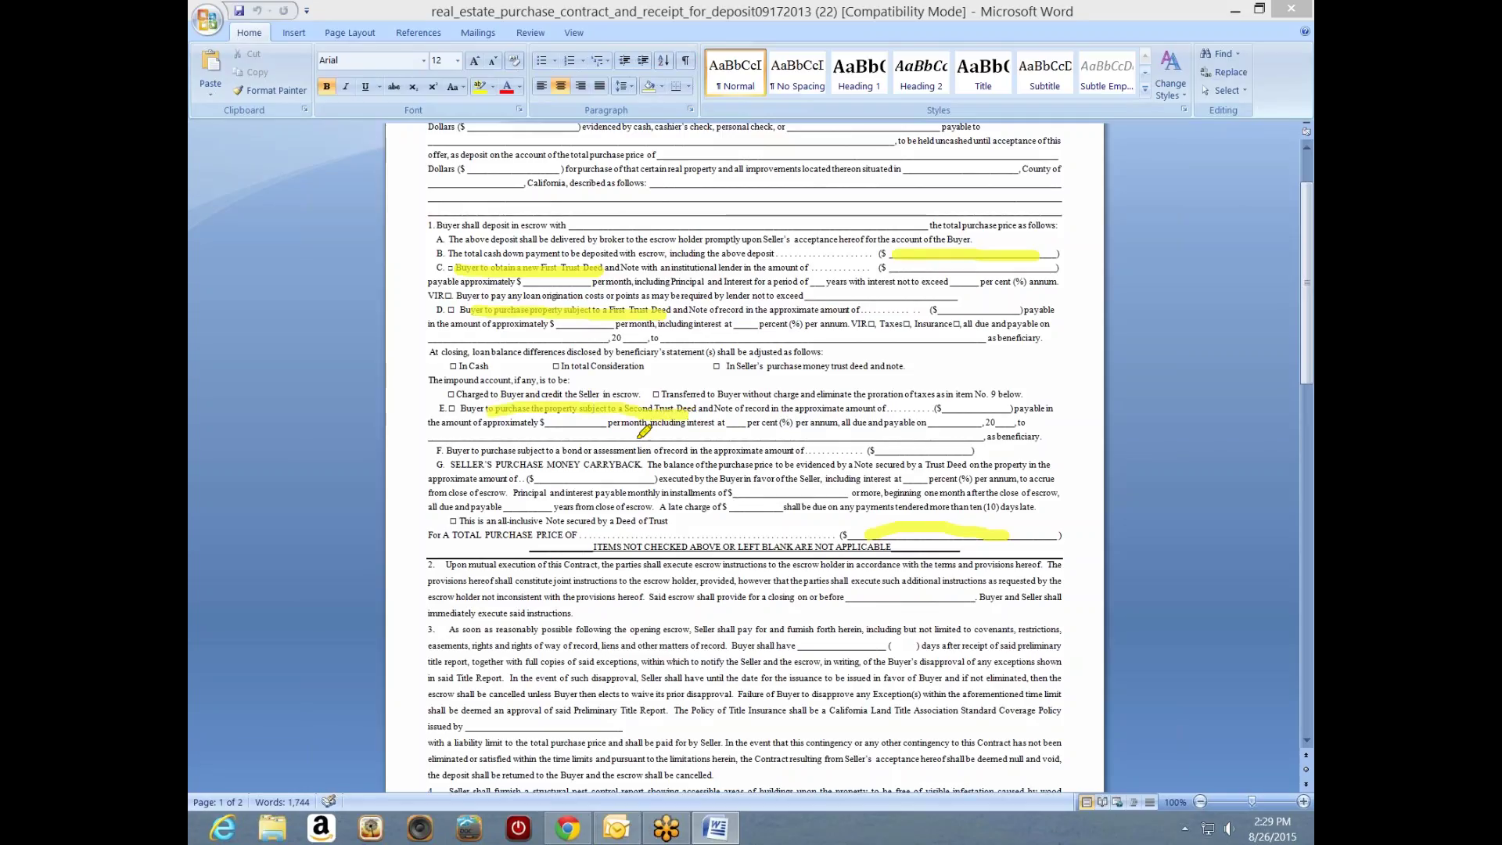
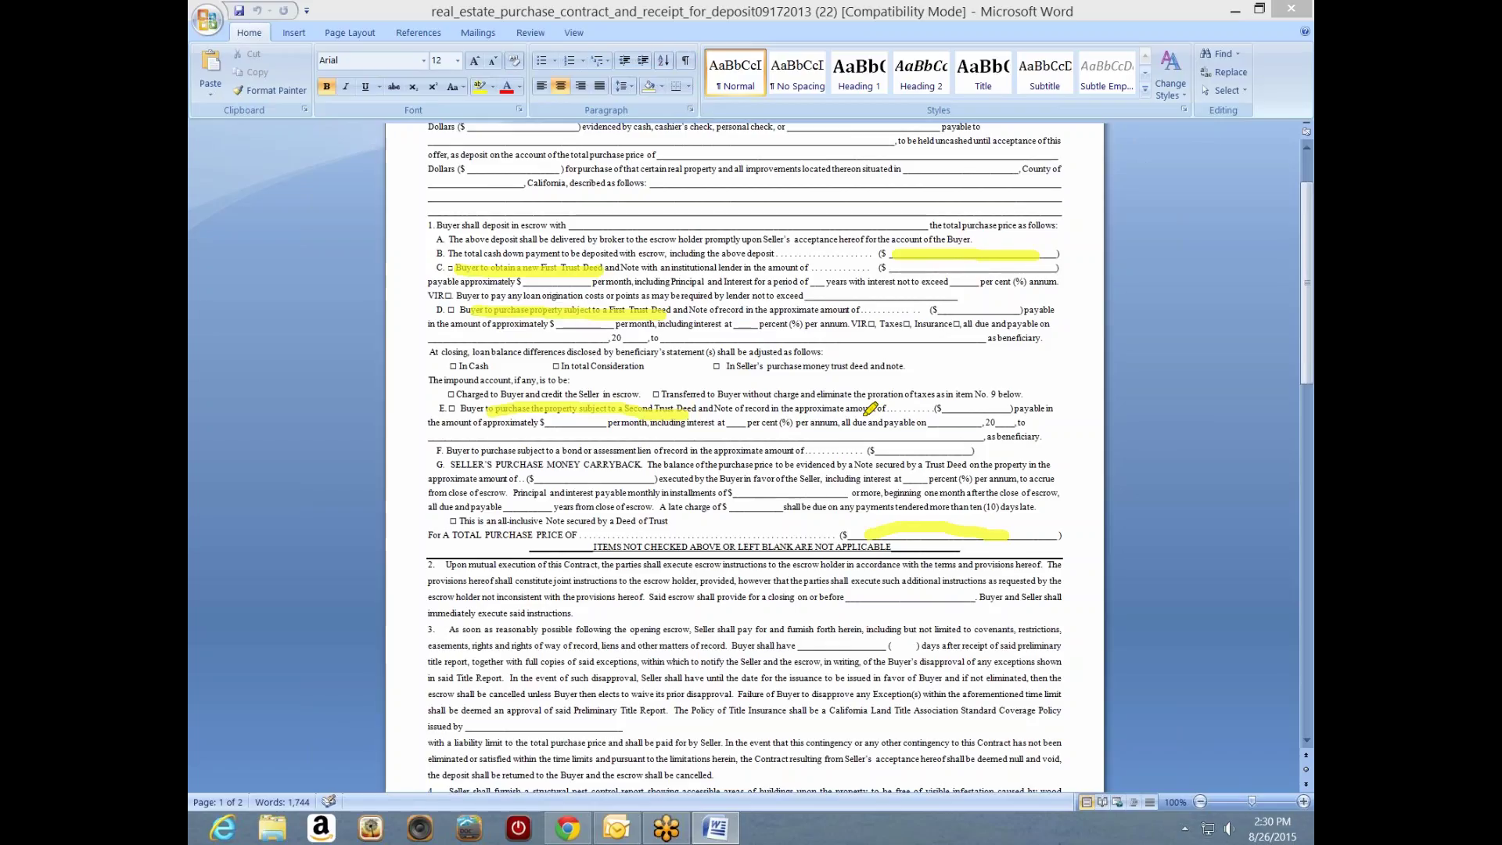
- Loop the TOTAL PURCHASE PRICE blank and financing items C–E, then close the Word contract
mouse_move(965, 504)
mouse_down()
mouse_move(836, 520)
mouse_move(1017, 490)
mouse_move(894, 493)
mouse_up()
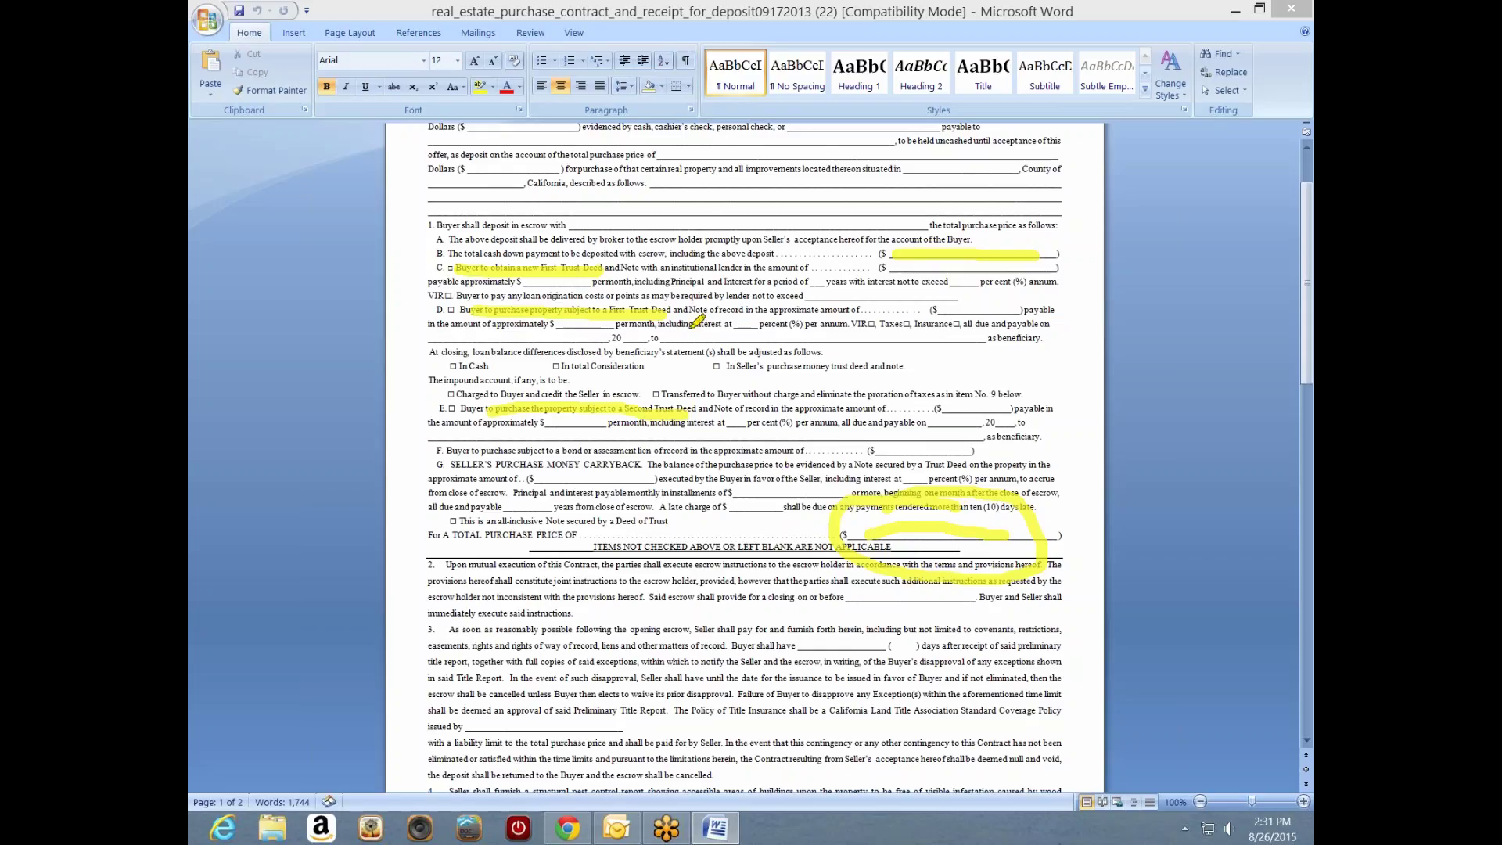
mouse_move(657, 283)
mouse_down()
mouse_move(674, 283)
mouse_move(474, 321)
mouse_move(466, 372)
mouse_move(497, 289)
mouse_up()
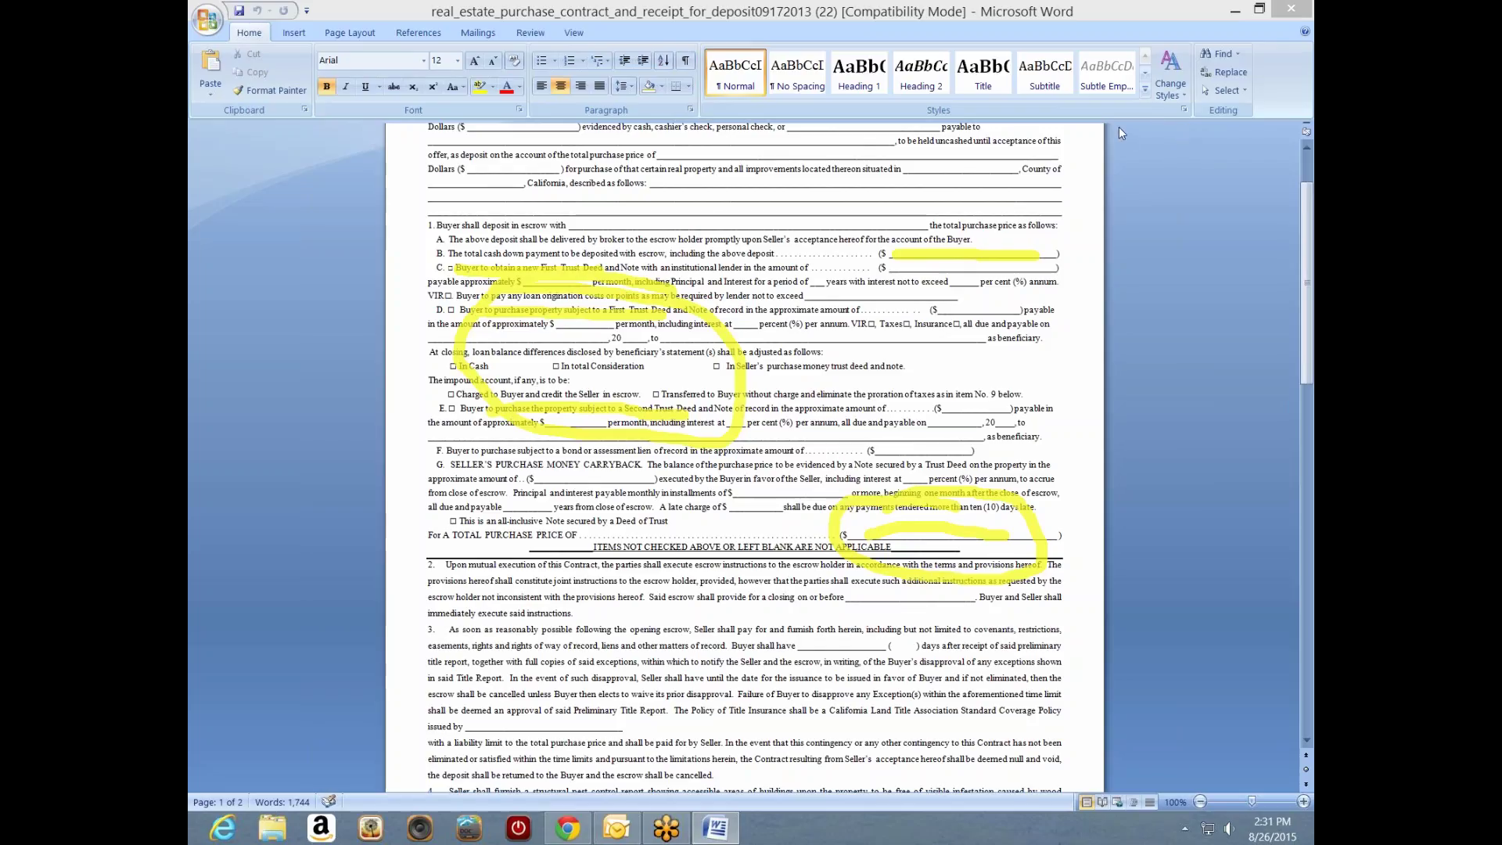
click(1287, 11)
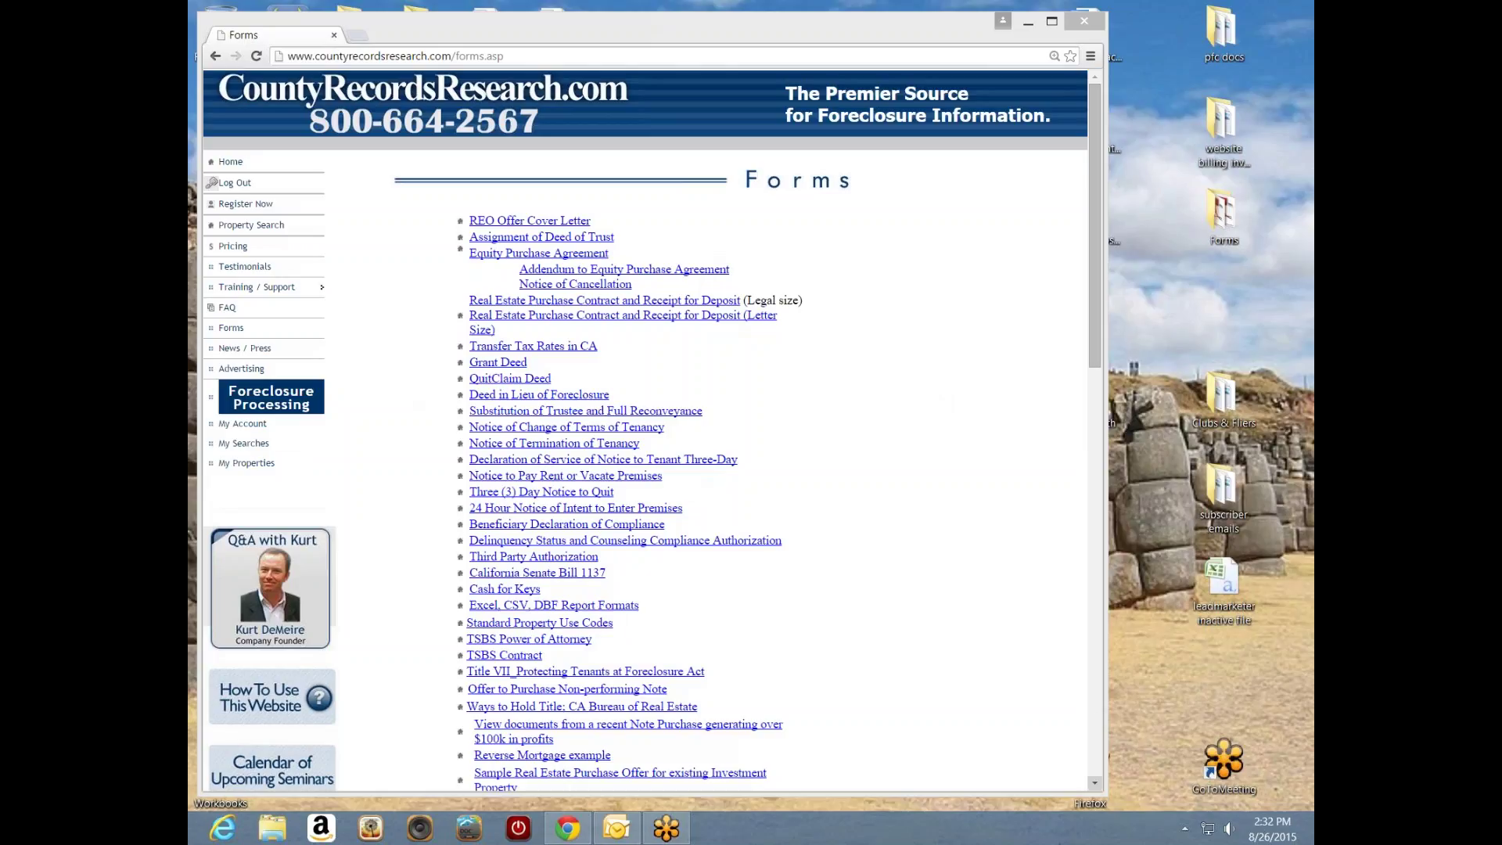
- Open the 'Sample Real Estate Purchase Offer for existing Investment Property' PDF from the Forms list
scroll(540, 654, down, 3)
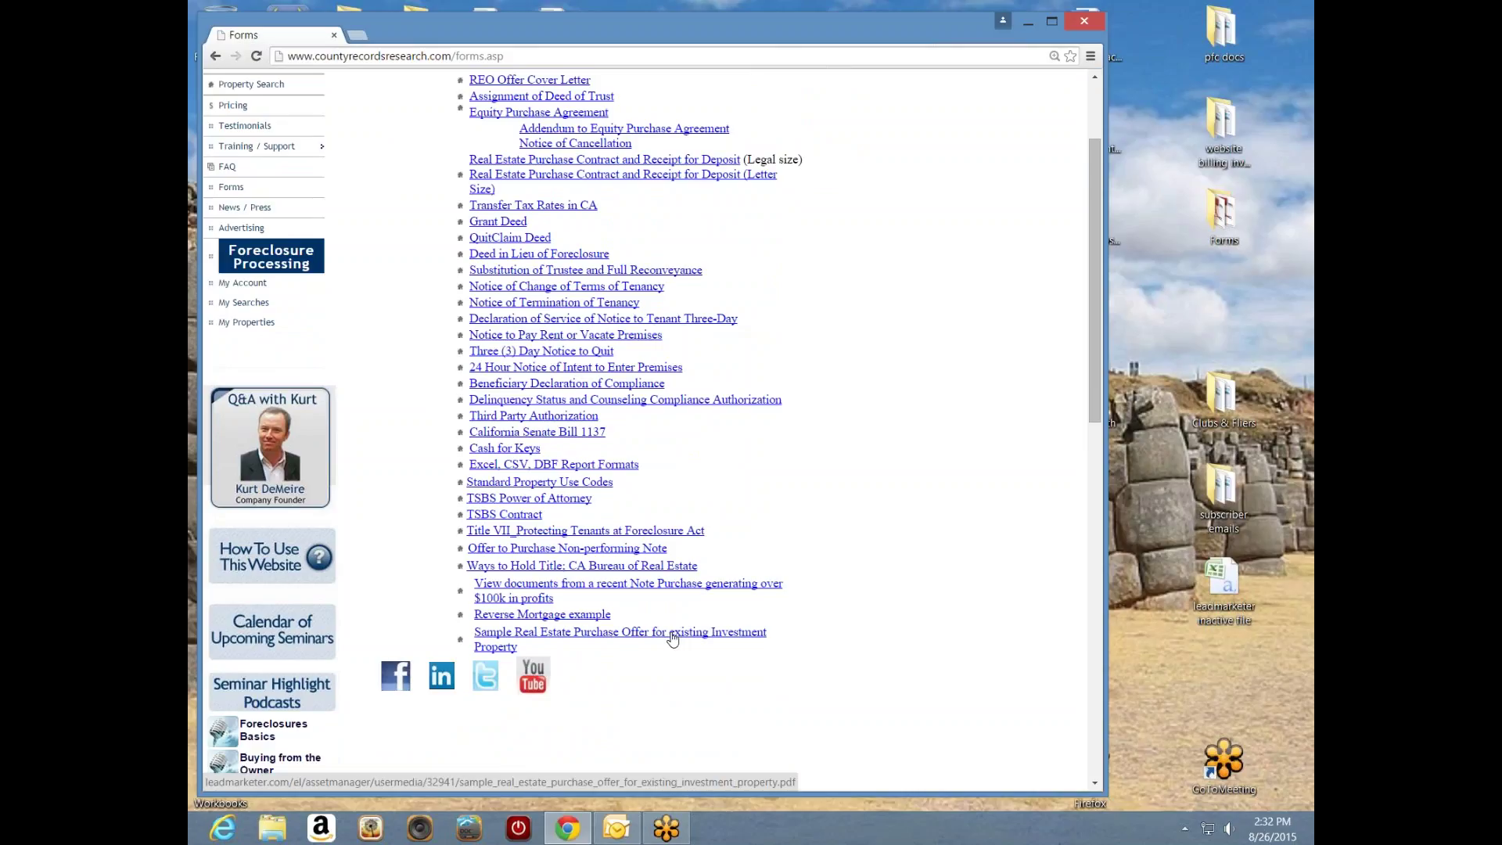
click(672, 636)
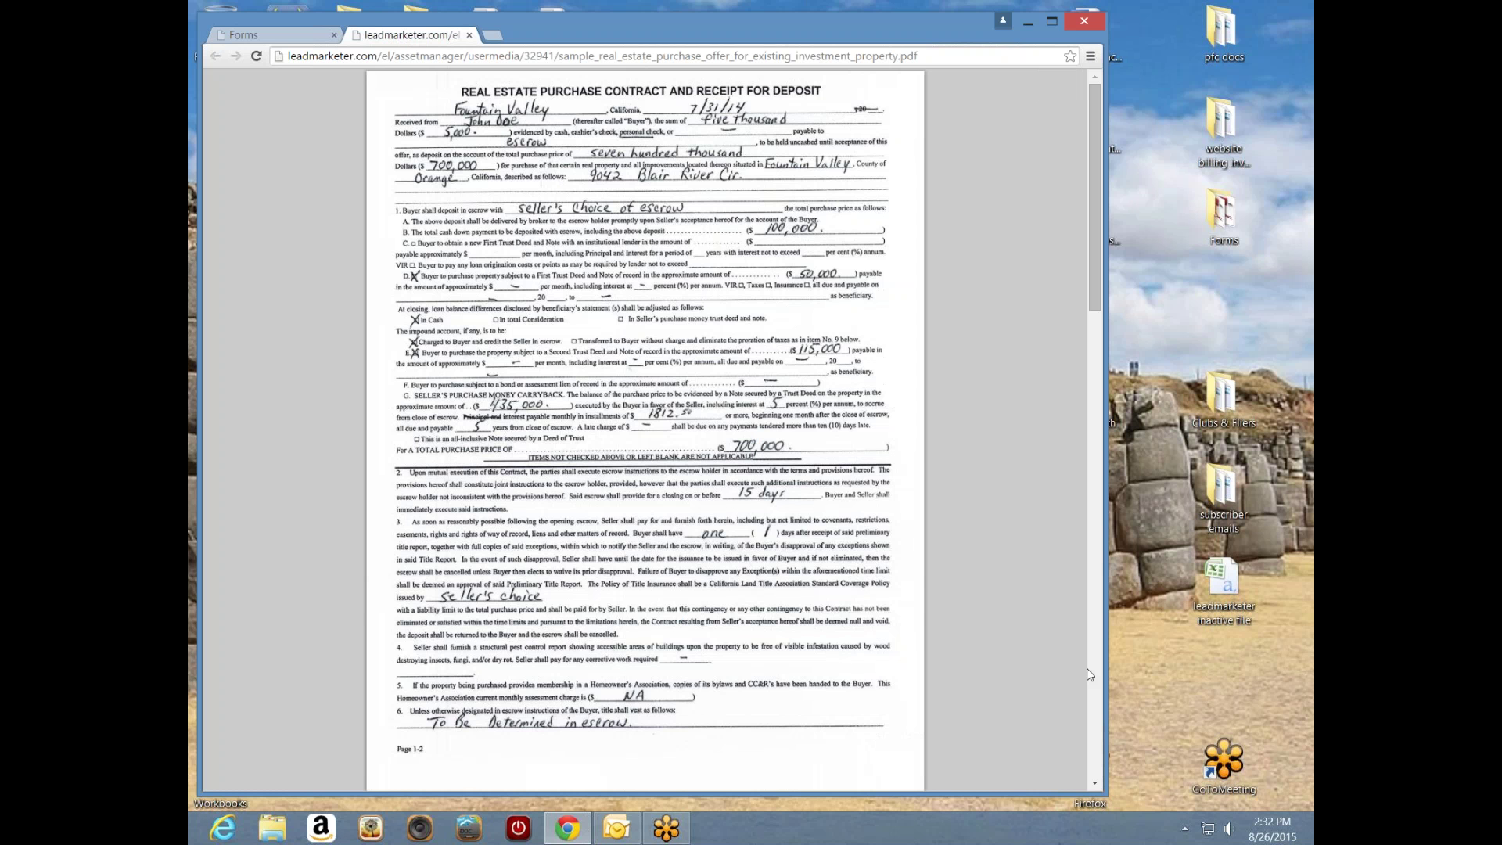
- Page through the sample offer PDF to the property profile, then close its tab
click(1096, 784)
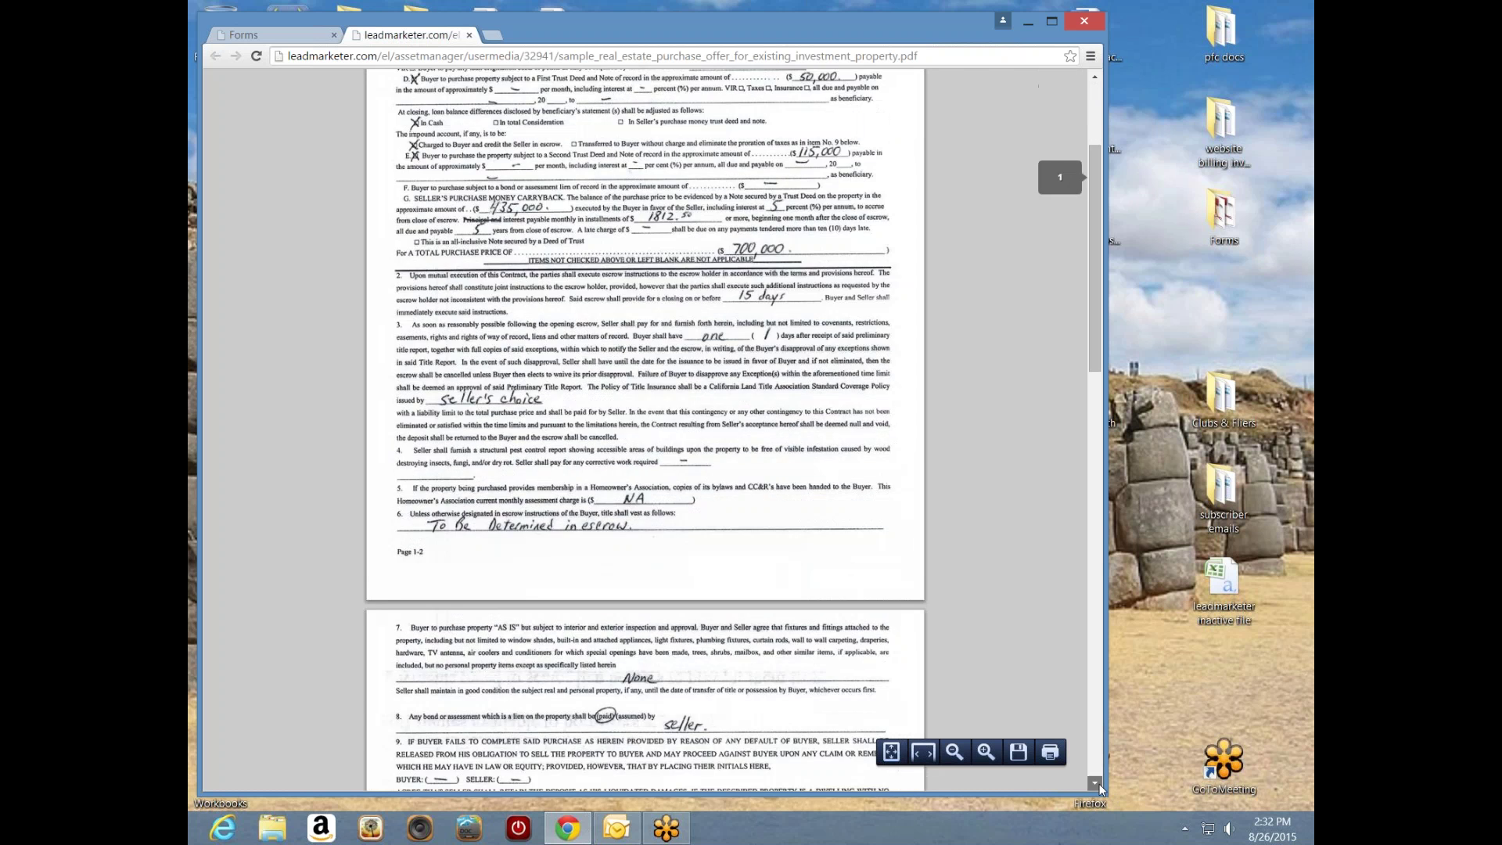
drag(1100, 784, 1100, 784)
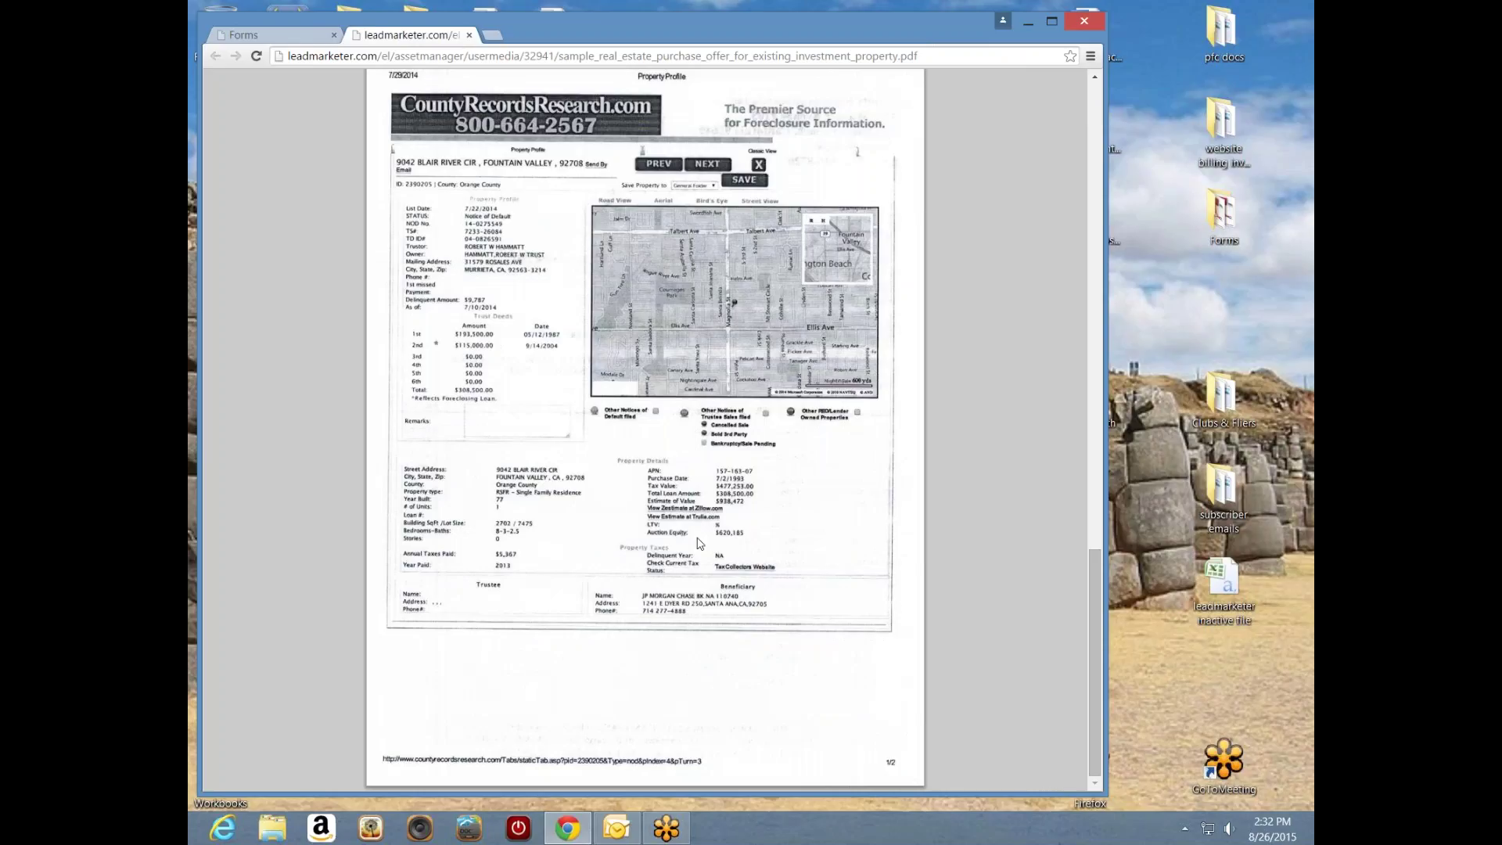
click(469, 35)
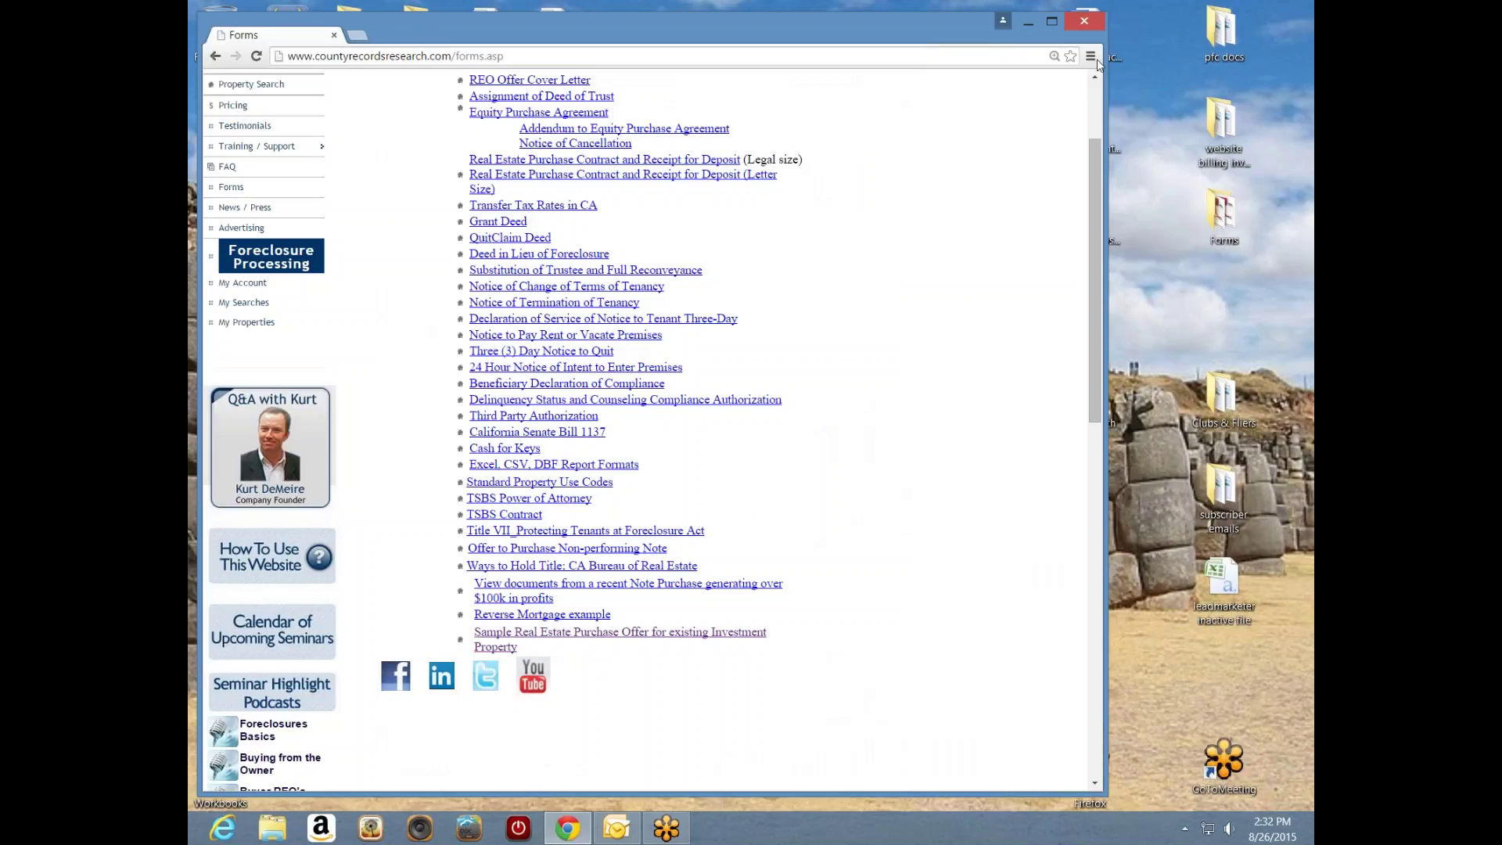
- Go from the Forms page to the Calendar of Upcoming Seminars via the left sidebar
click(1215, 33)
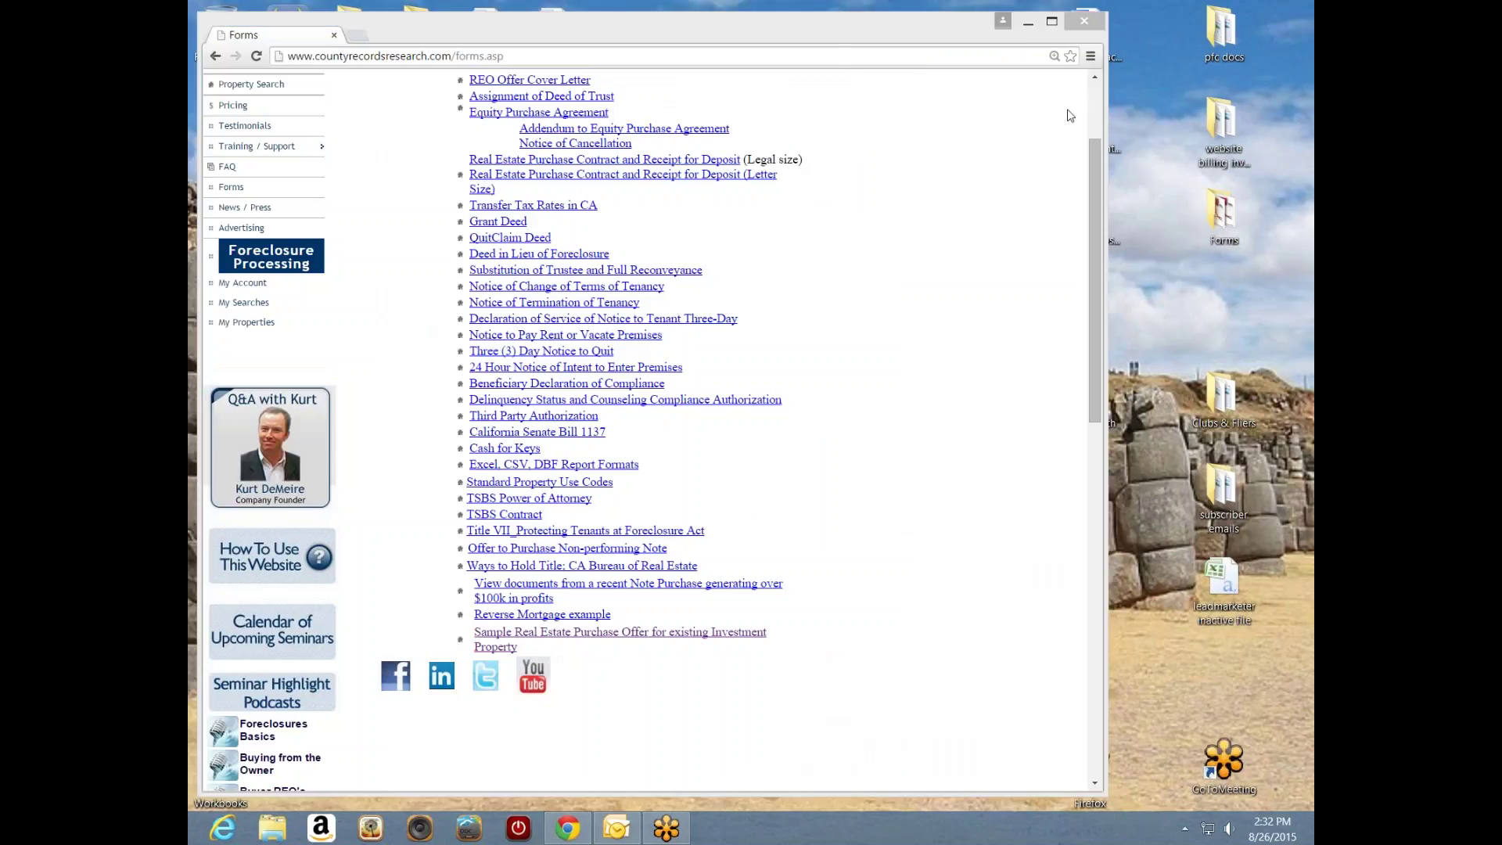
drag(1096, 165, 1082, 101)
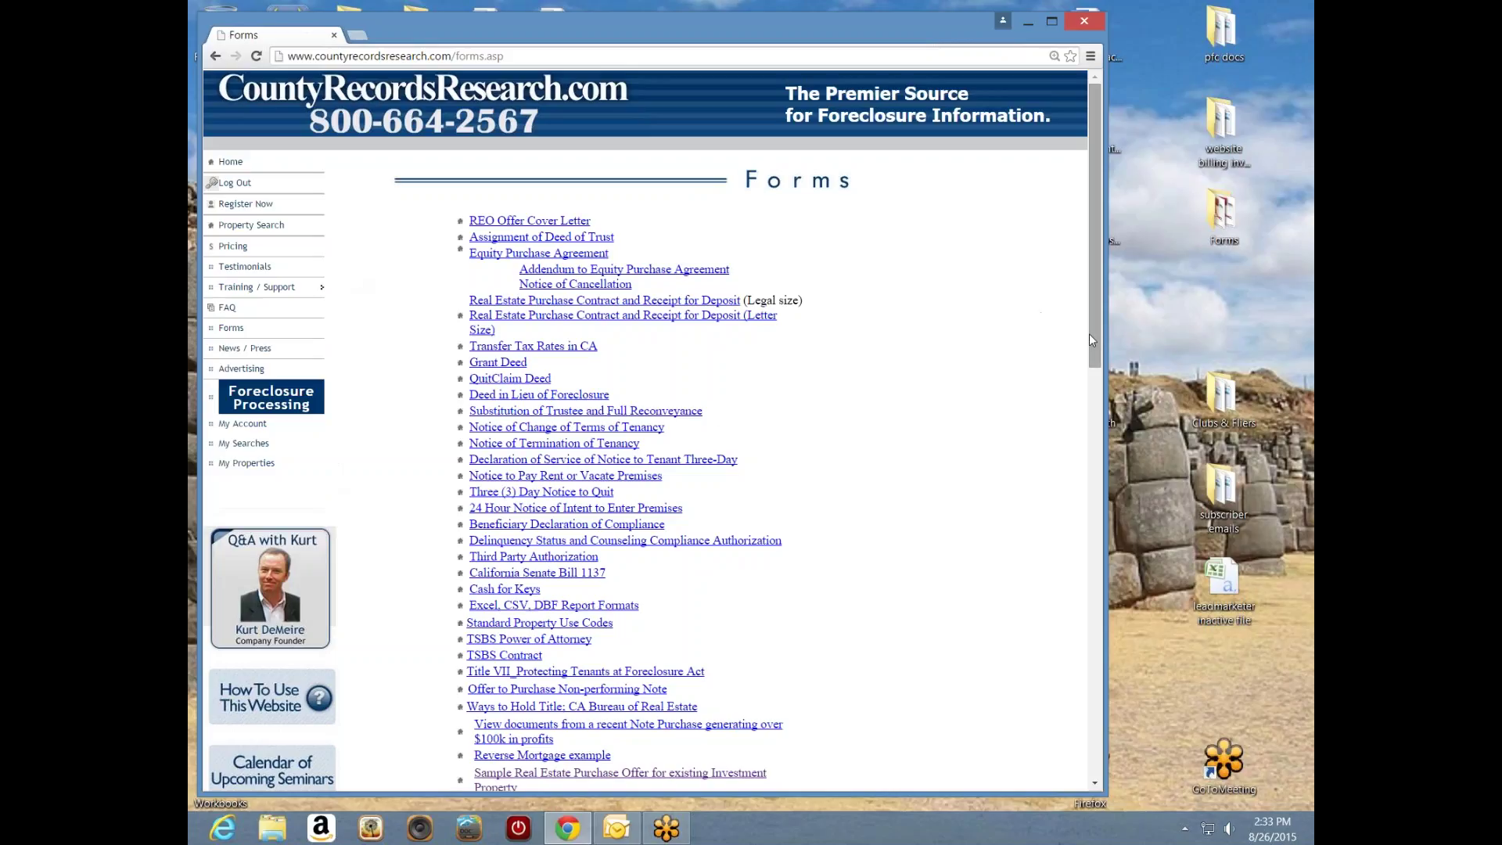
drag(1094, 333, 1074, 457)
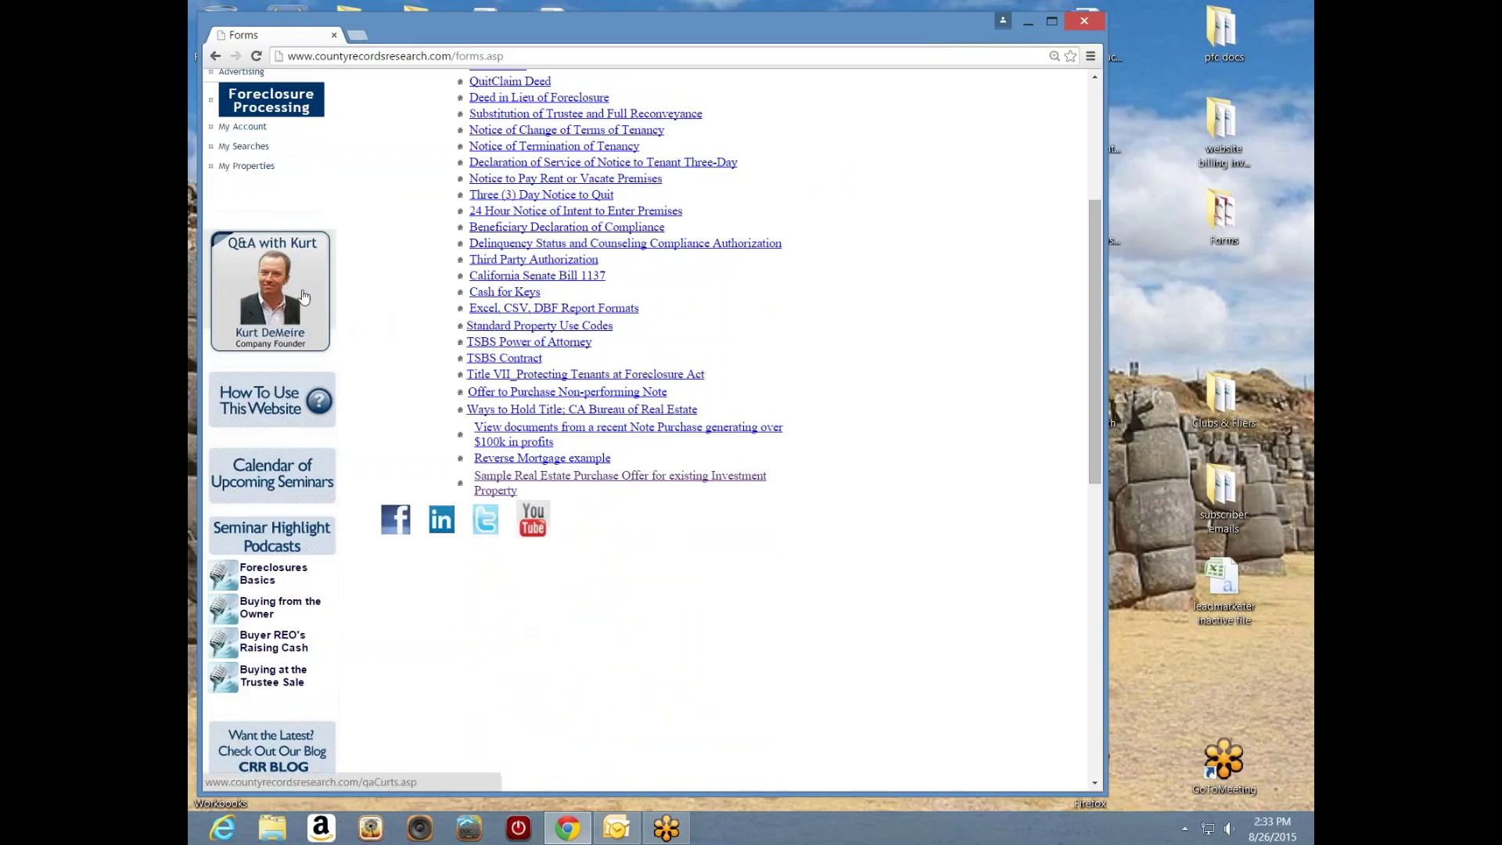
click(266, 488)
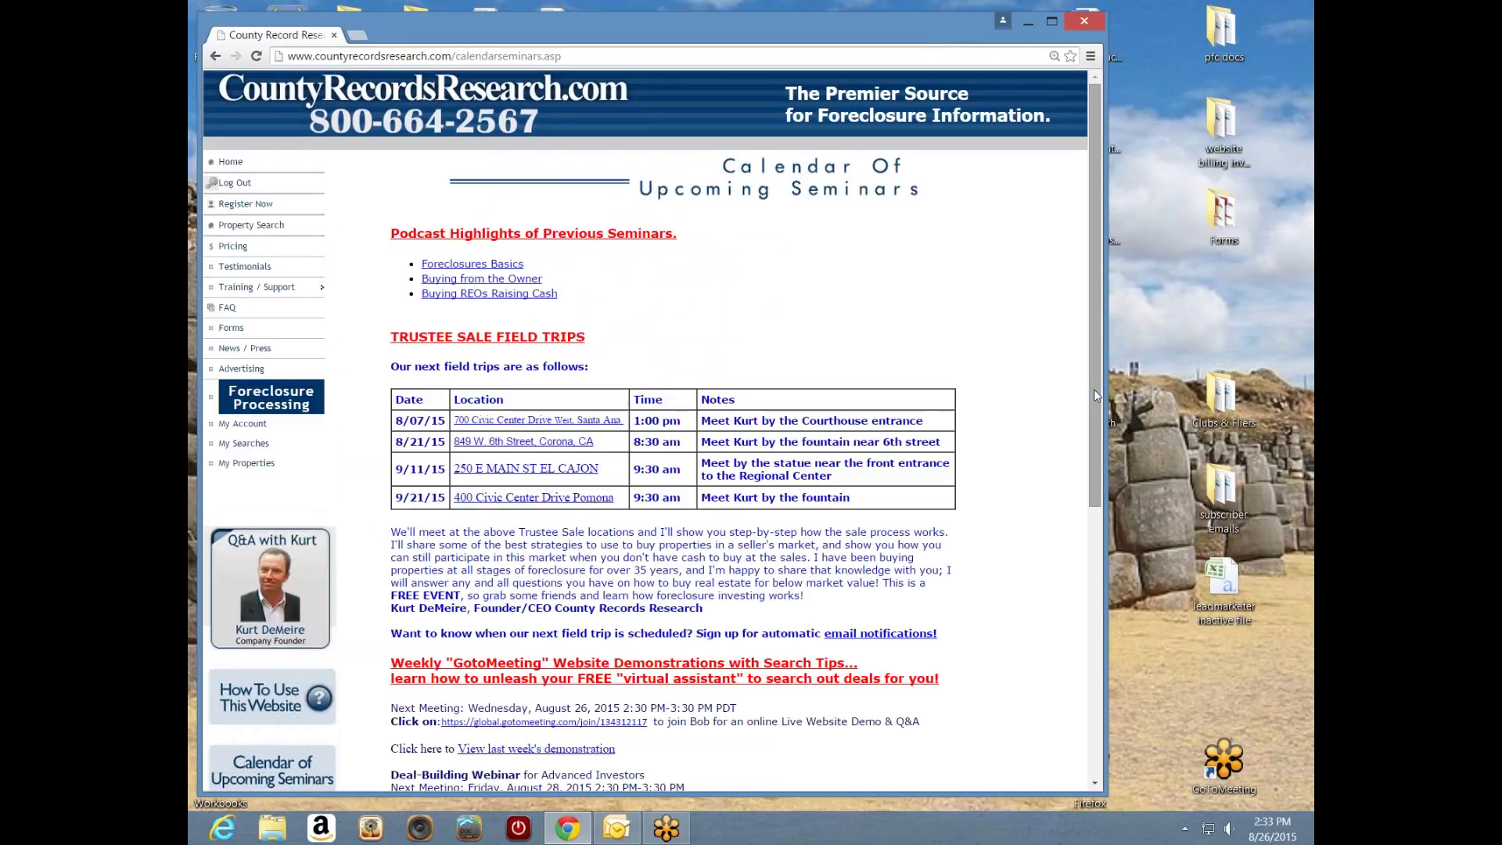
drag(1097, 388, 1098, 524)
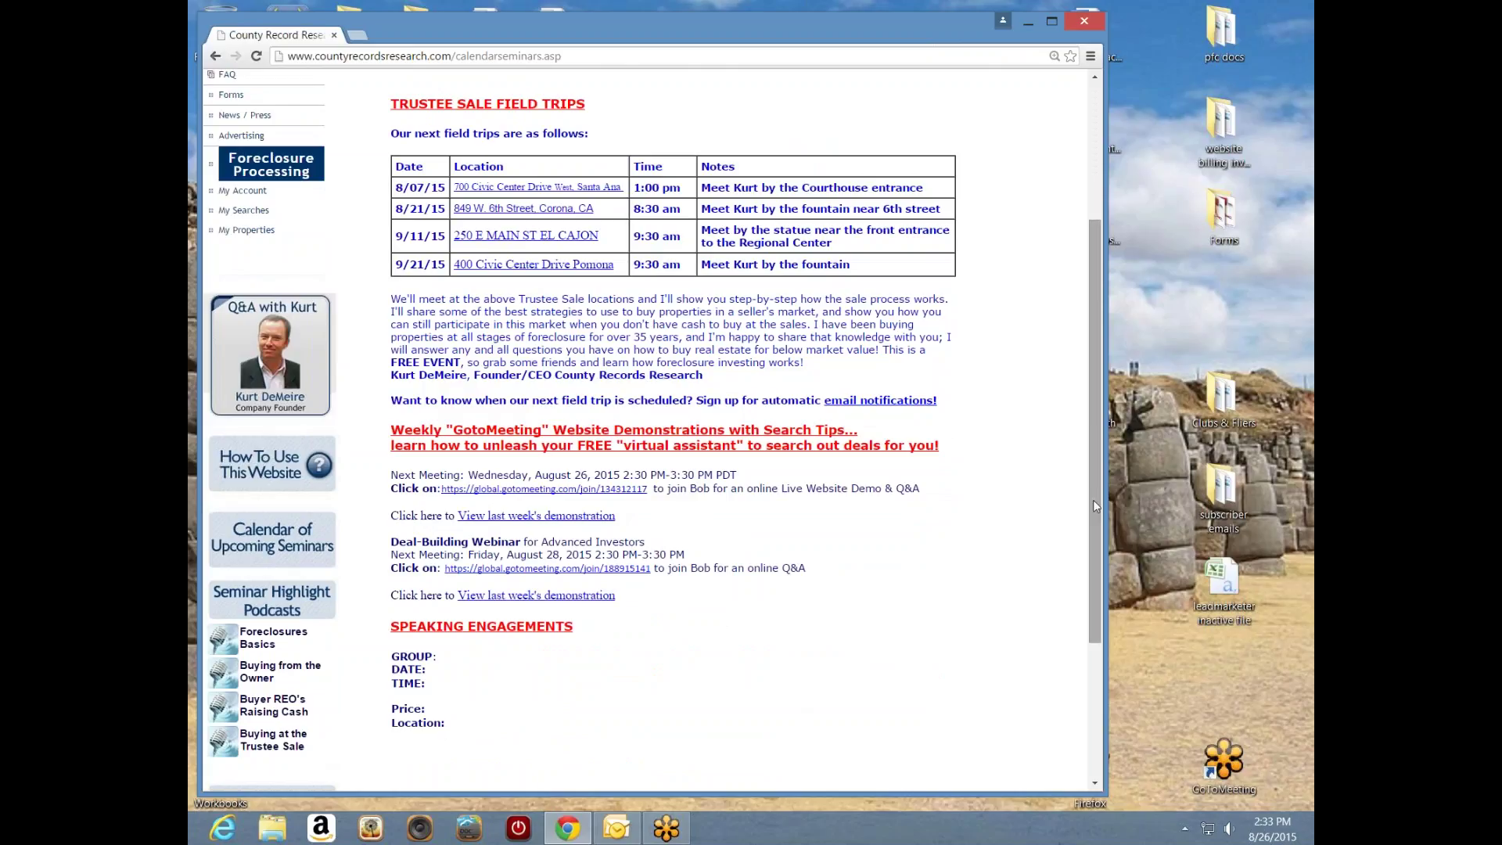
drag(1092, 500, 1096, 523)
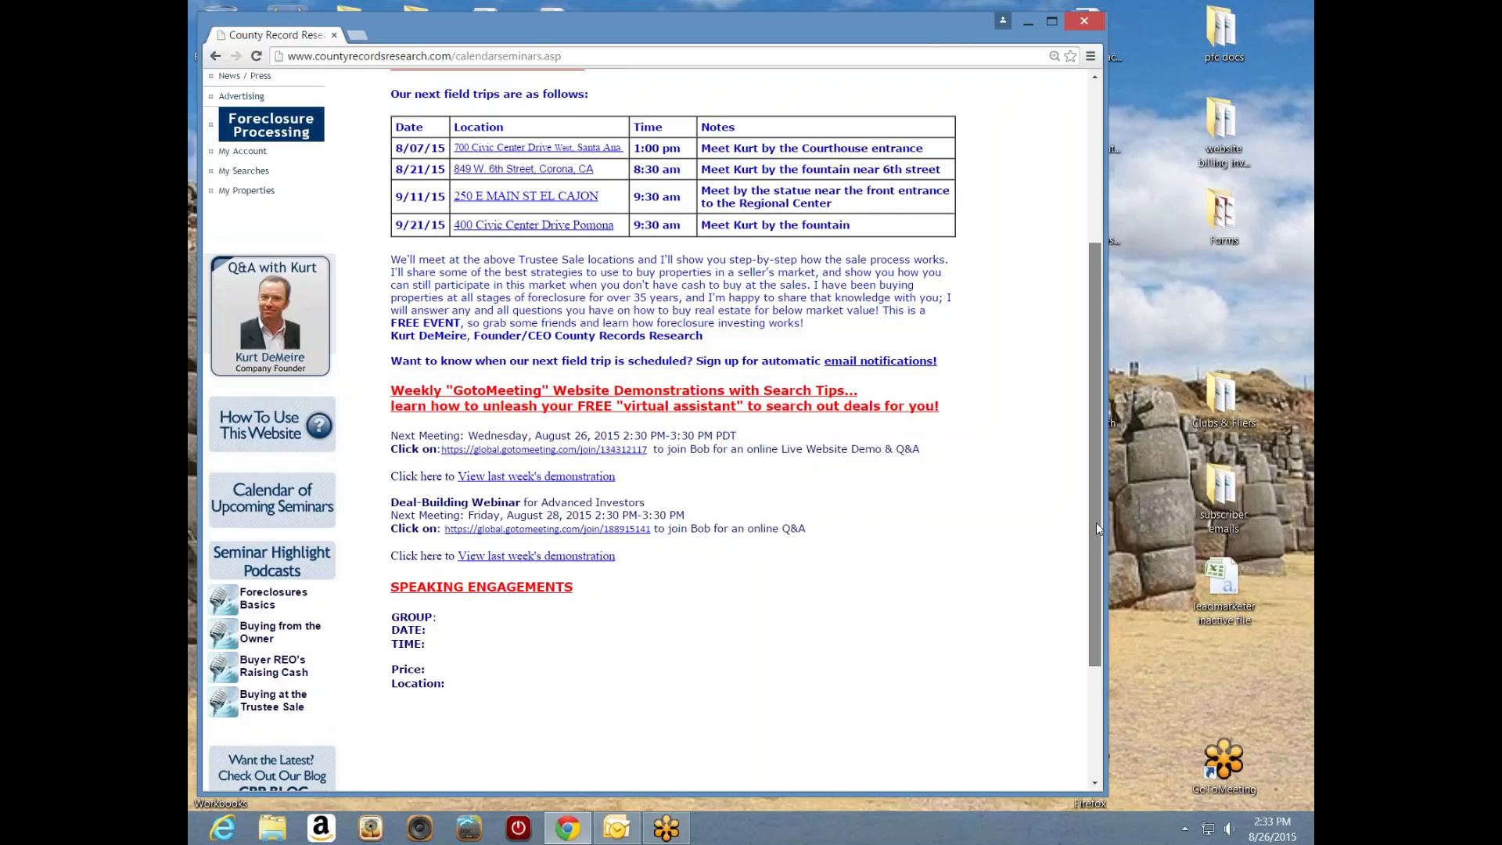
drag(1096, 523, 1082, 448)
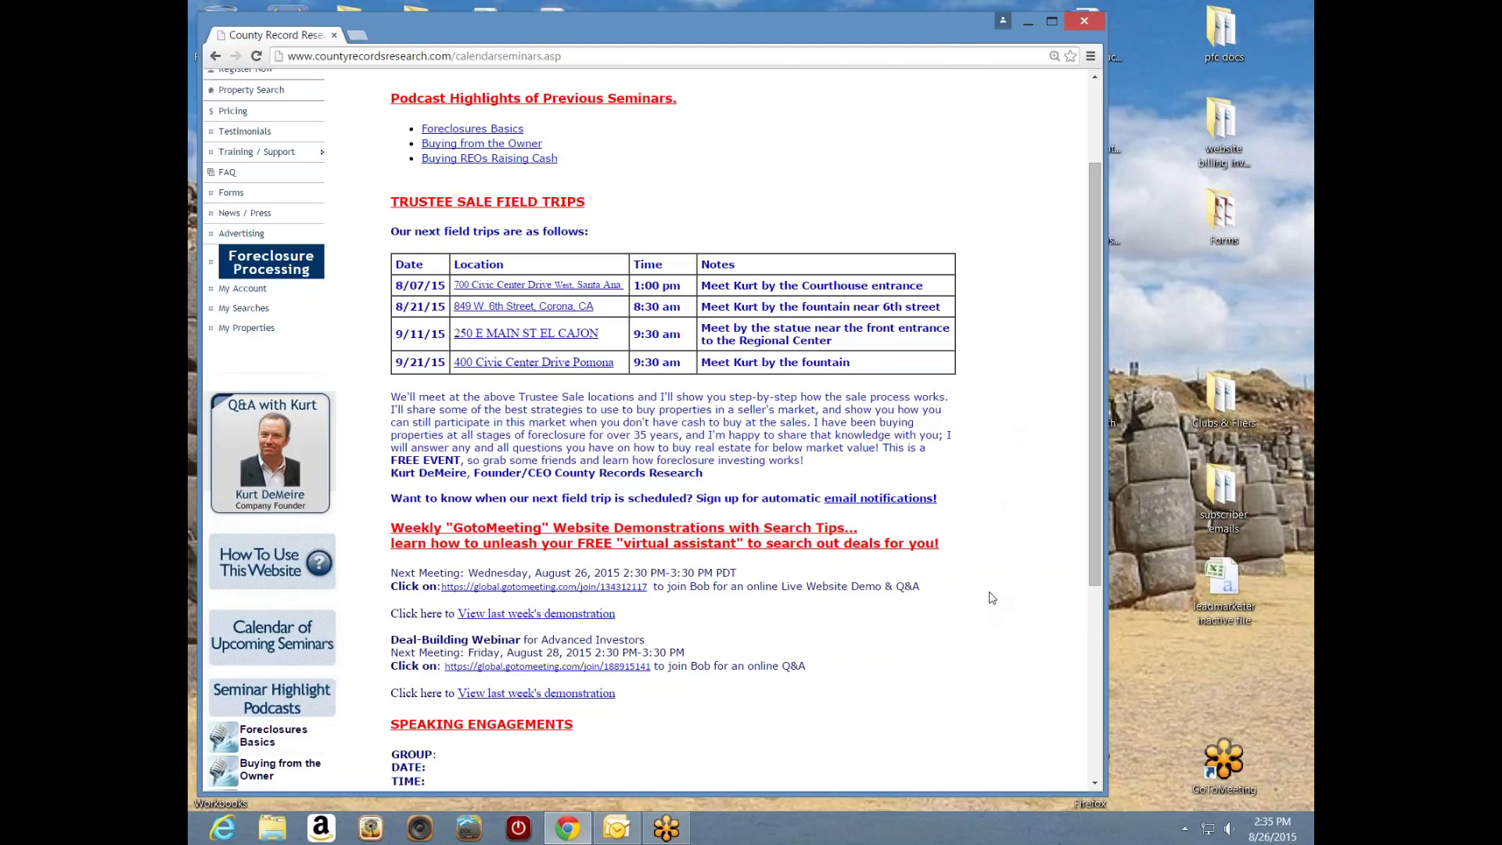
- Leave the seminar calendar for the CRR Blog page using the left sidebar
click(1227, 35)
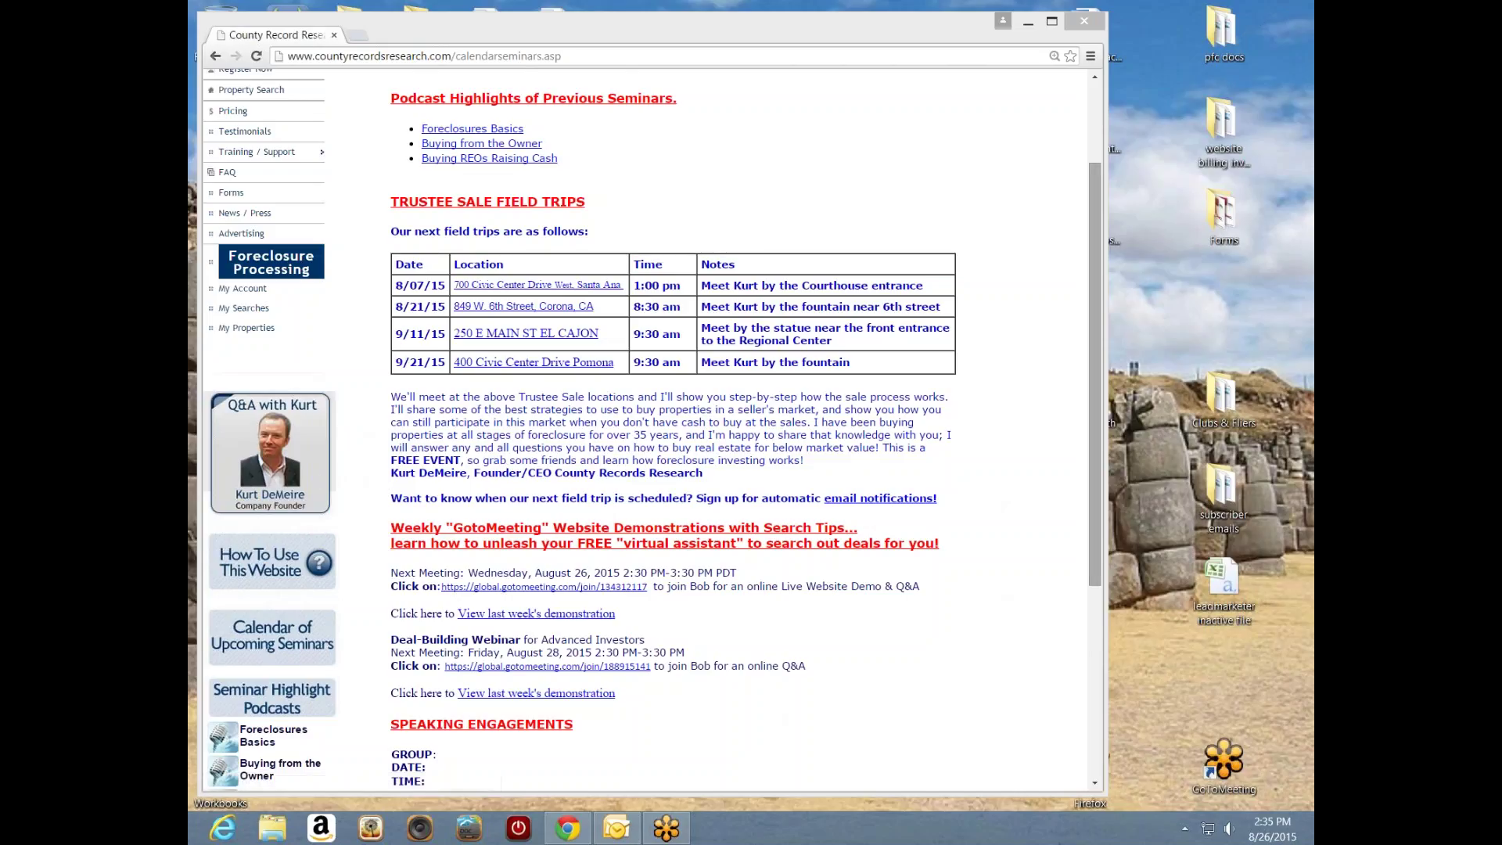
scroll(305, 482, down, 3)
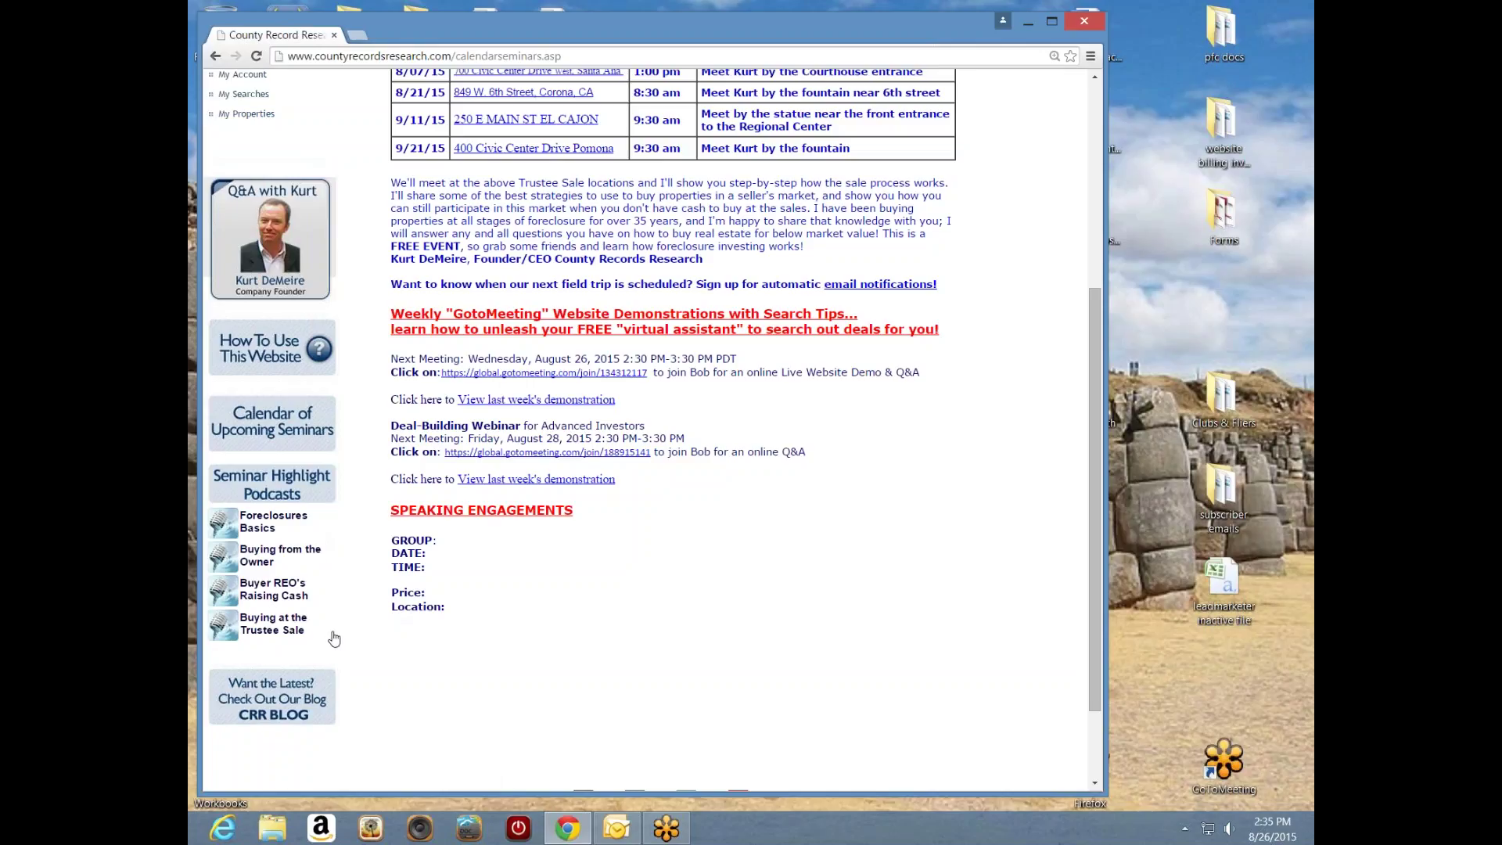
click(291, 709)
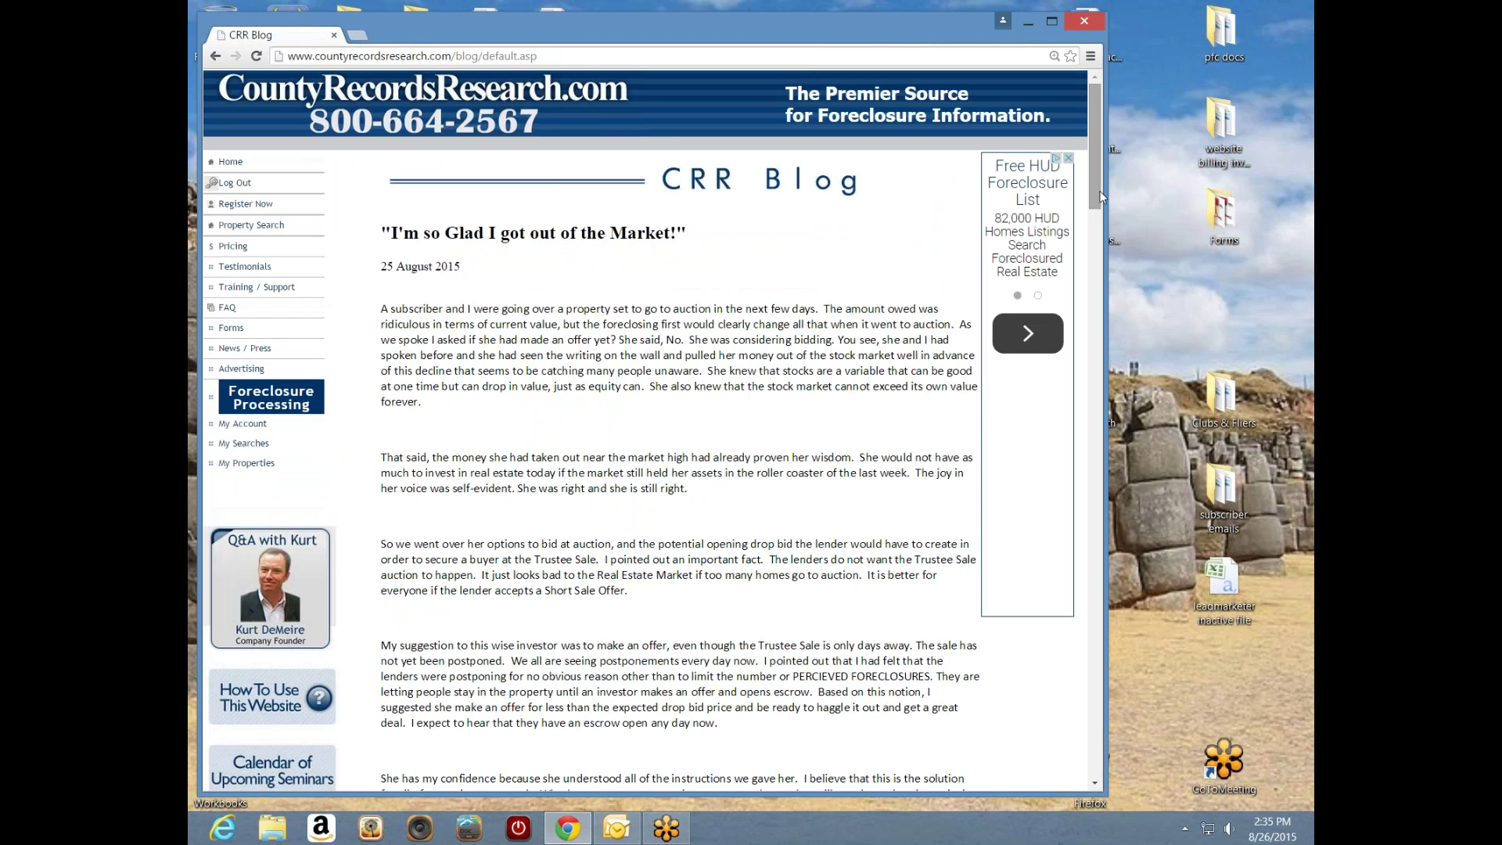
drag(1093, 191, 1055, 344)
scroll(1055, 345, up, 10)
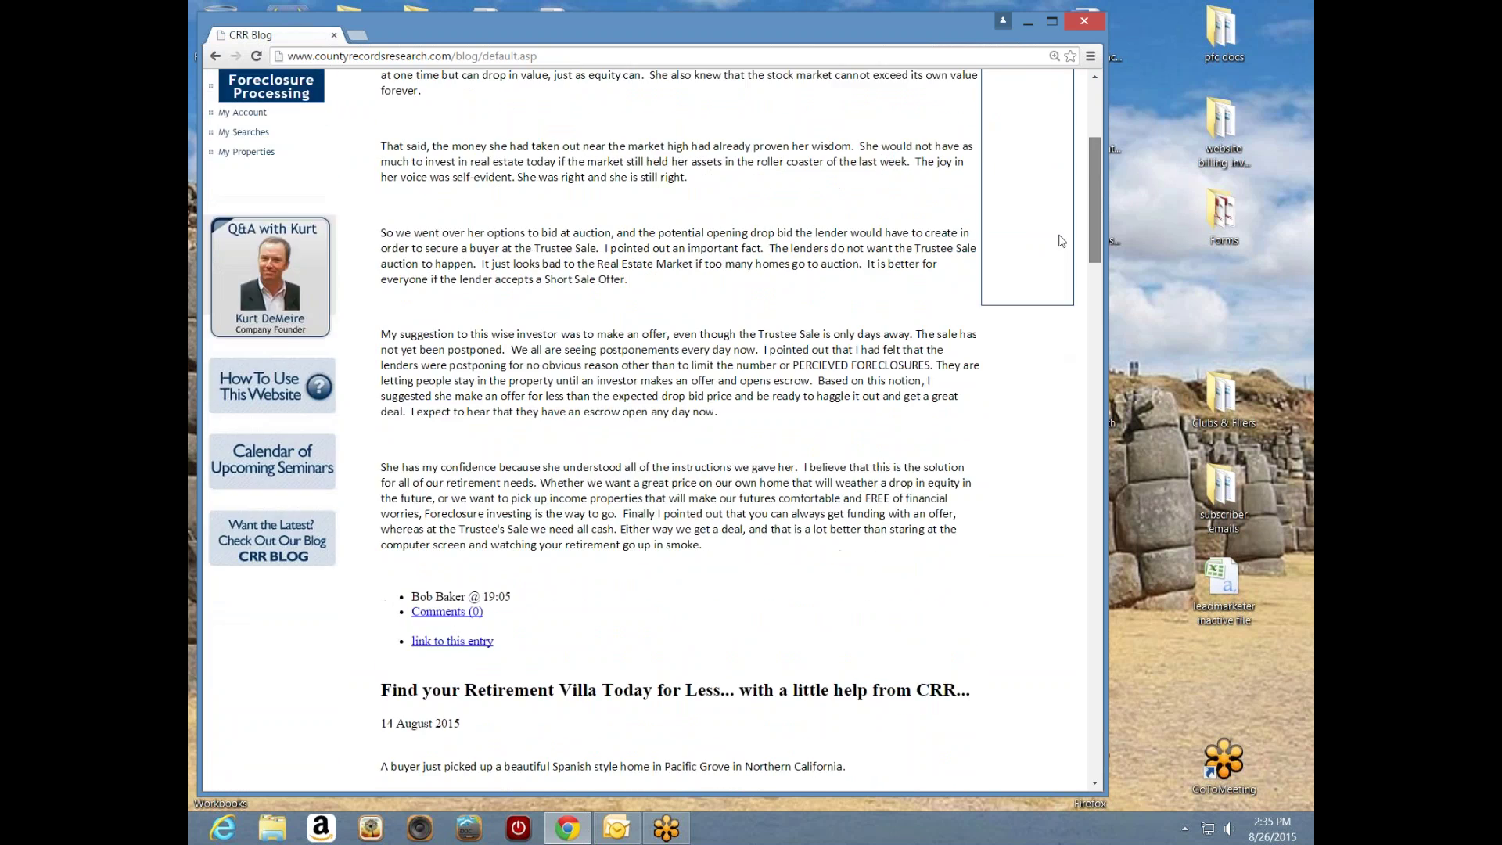
scroll(1052, 376, down, 12)
scroll(1051, 385, down, 10)
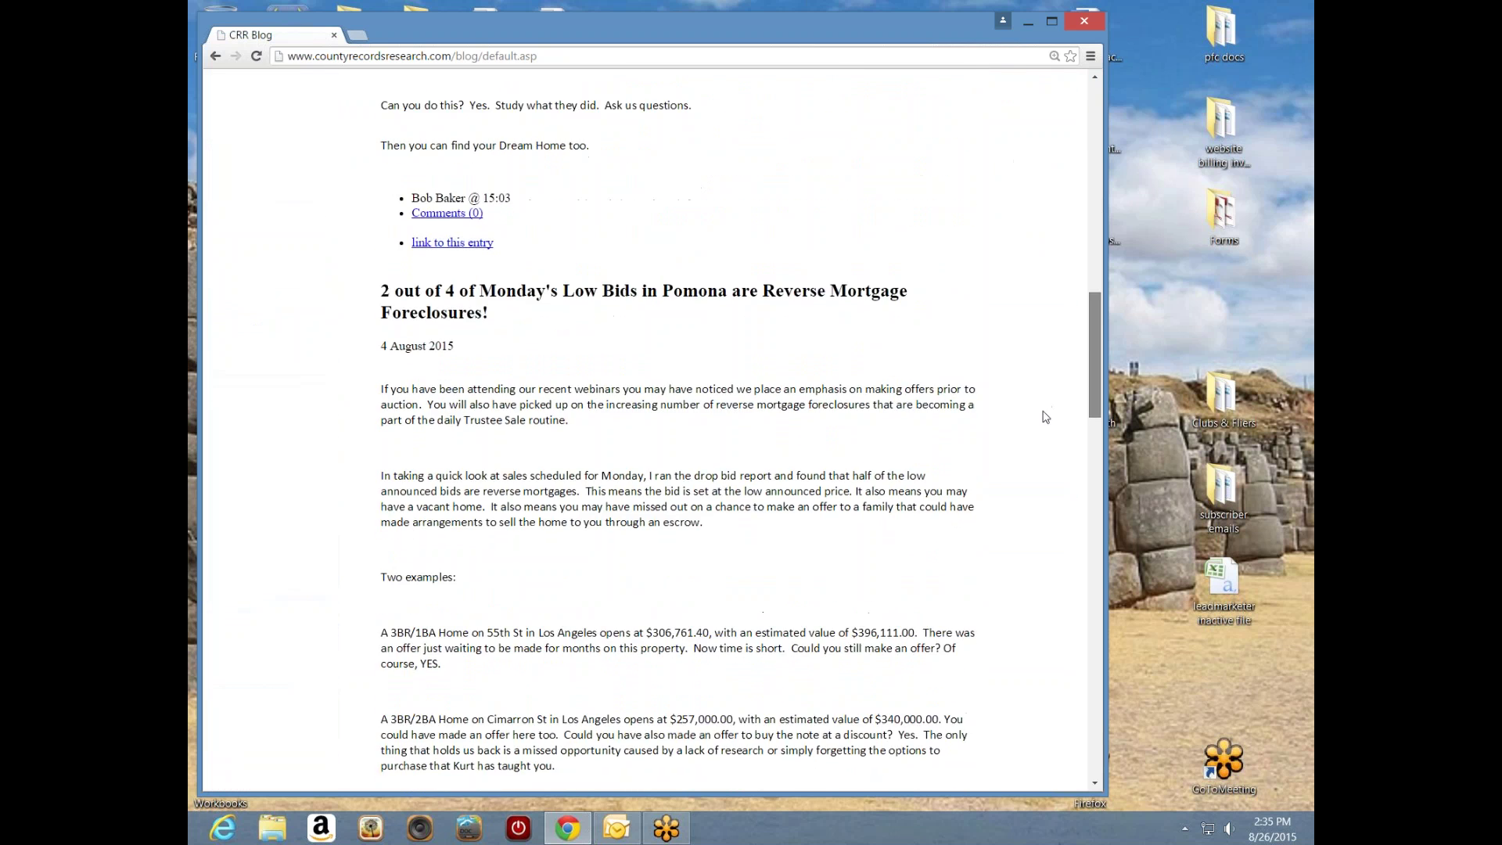
scroll(1053, 503, up, 3)
scroll(1053, 548, down, 10)
scroll(1052, 638, down, 3)
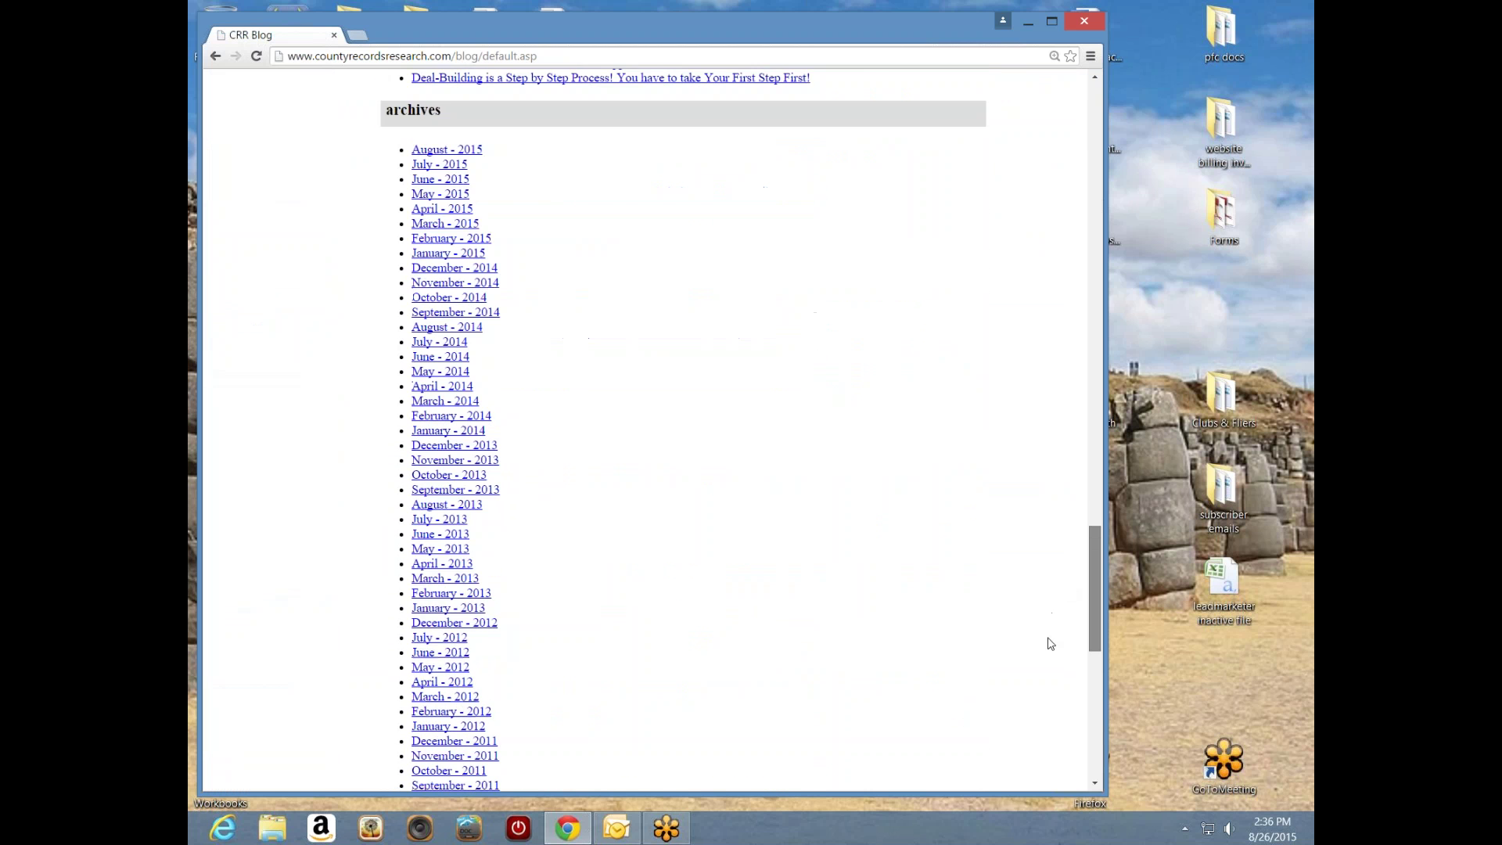
scroll(1050, 591, up, 7)
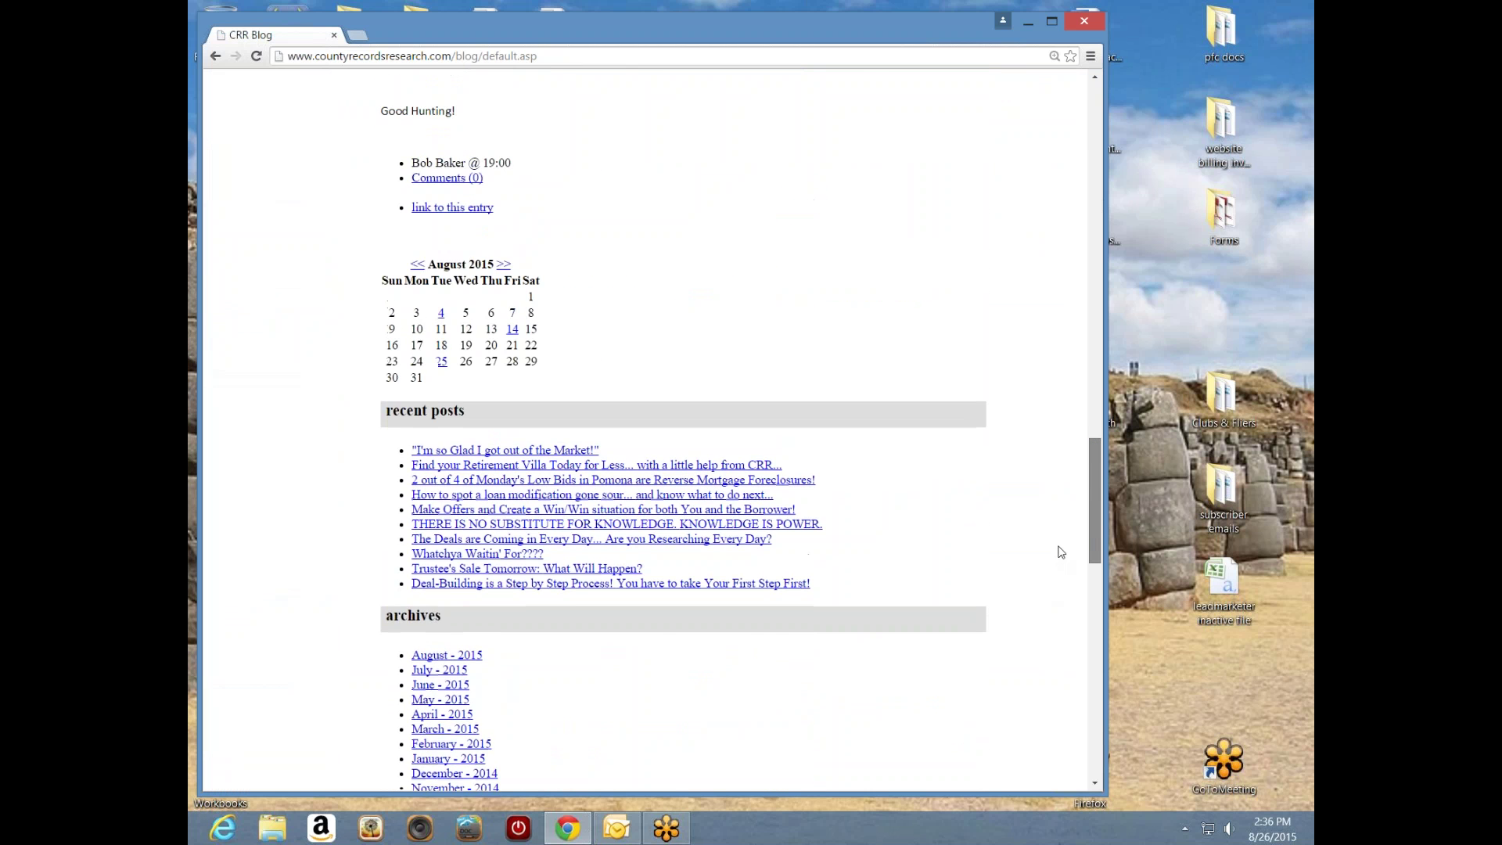
scroll(1058, 548, up, 8)
scroll(1070, 436, up, 3)
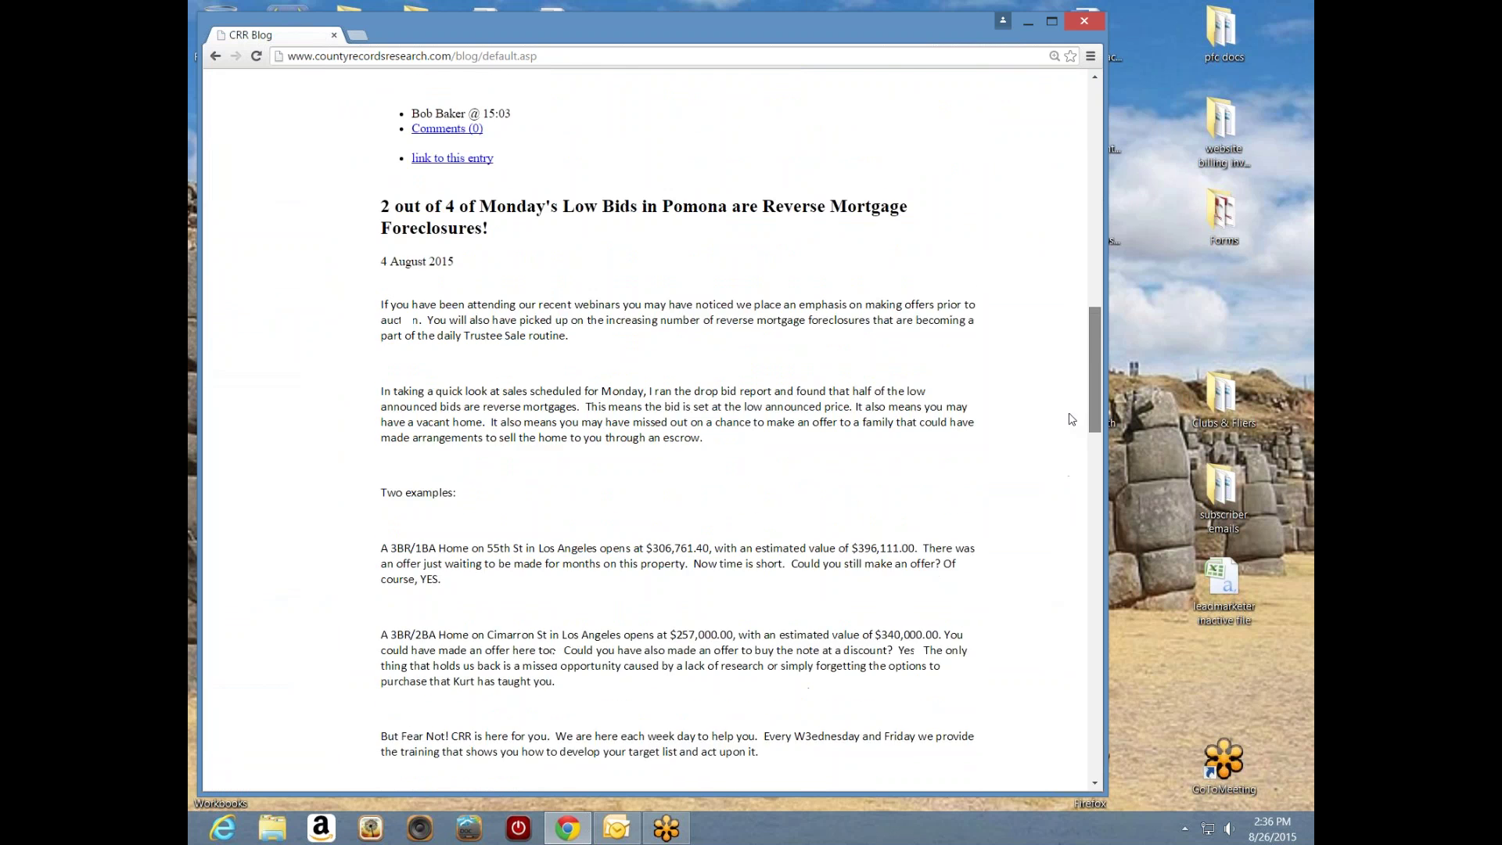
scroll(1069, 425, down, 2)
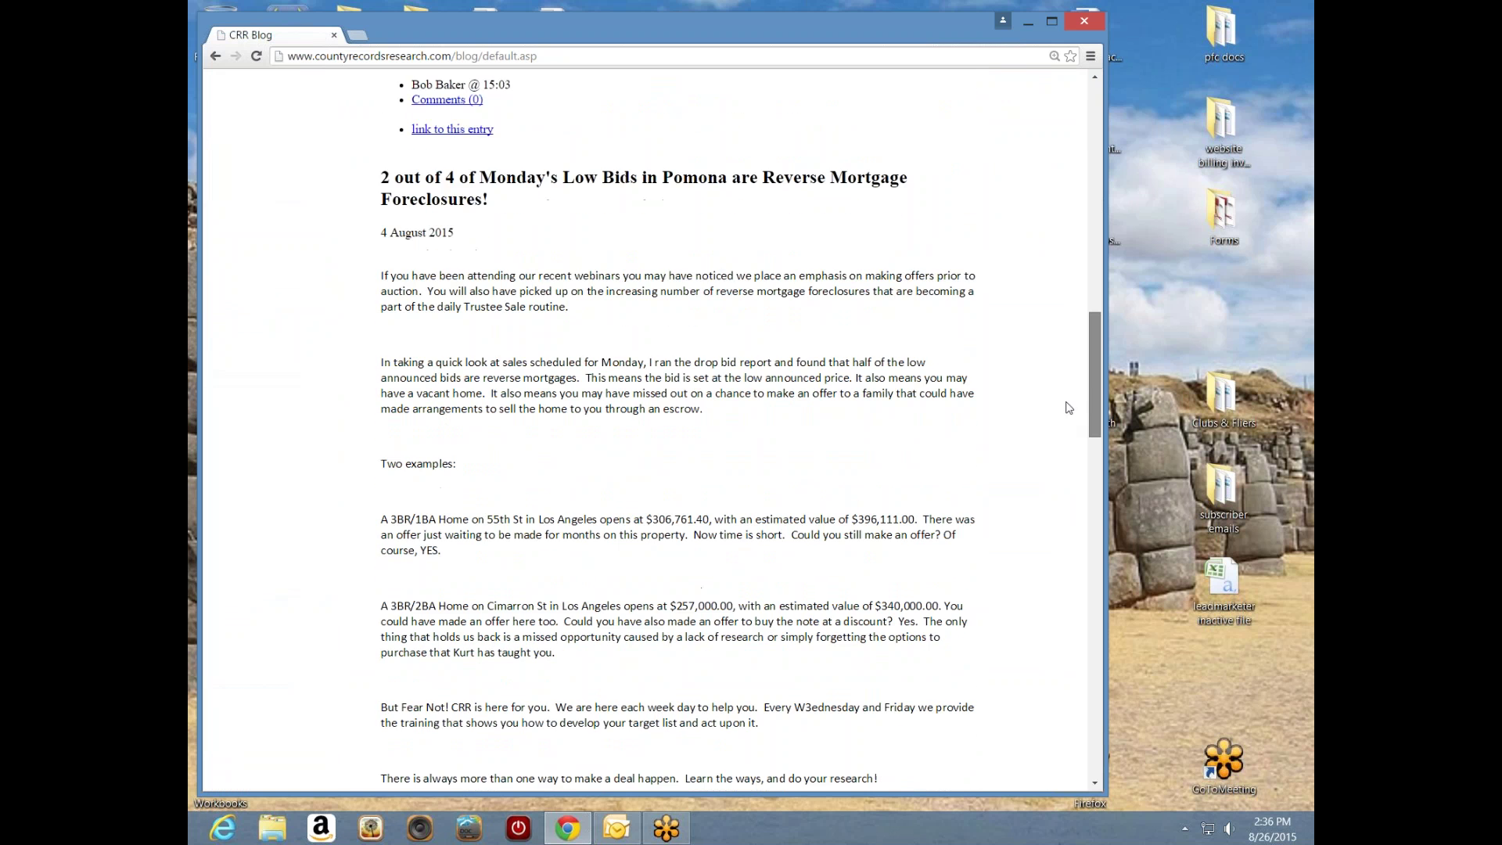
scroll(1070, 415, up, 6)
scroll(1074, 329, up, 5)
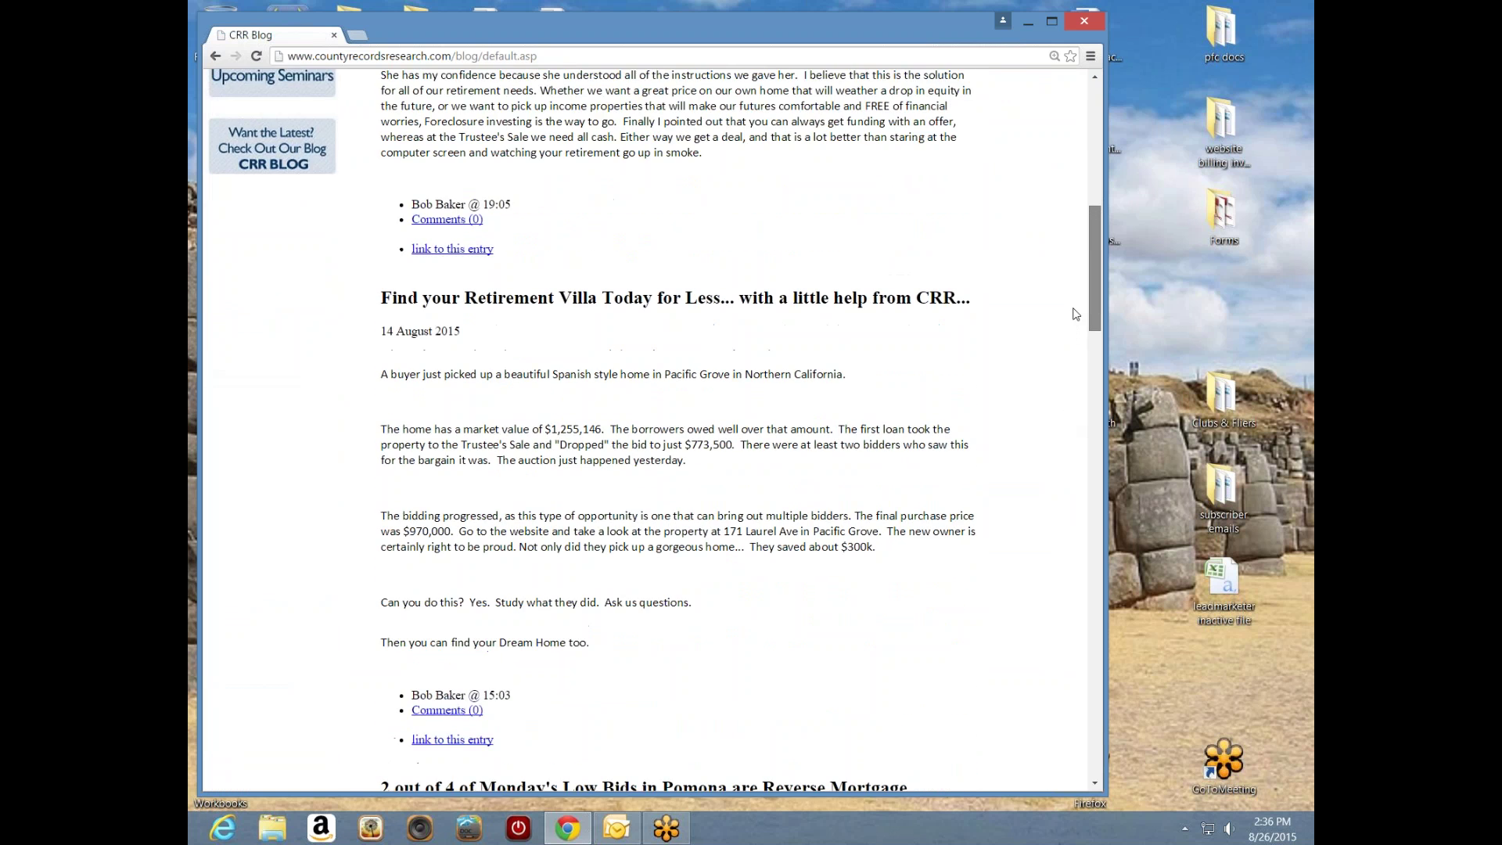
scroll(1082, 269, up, 4)
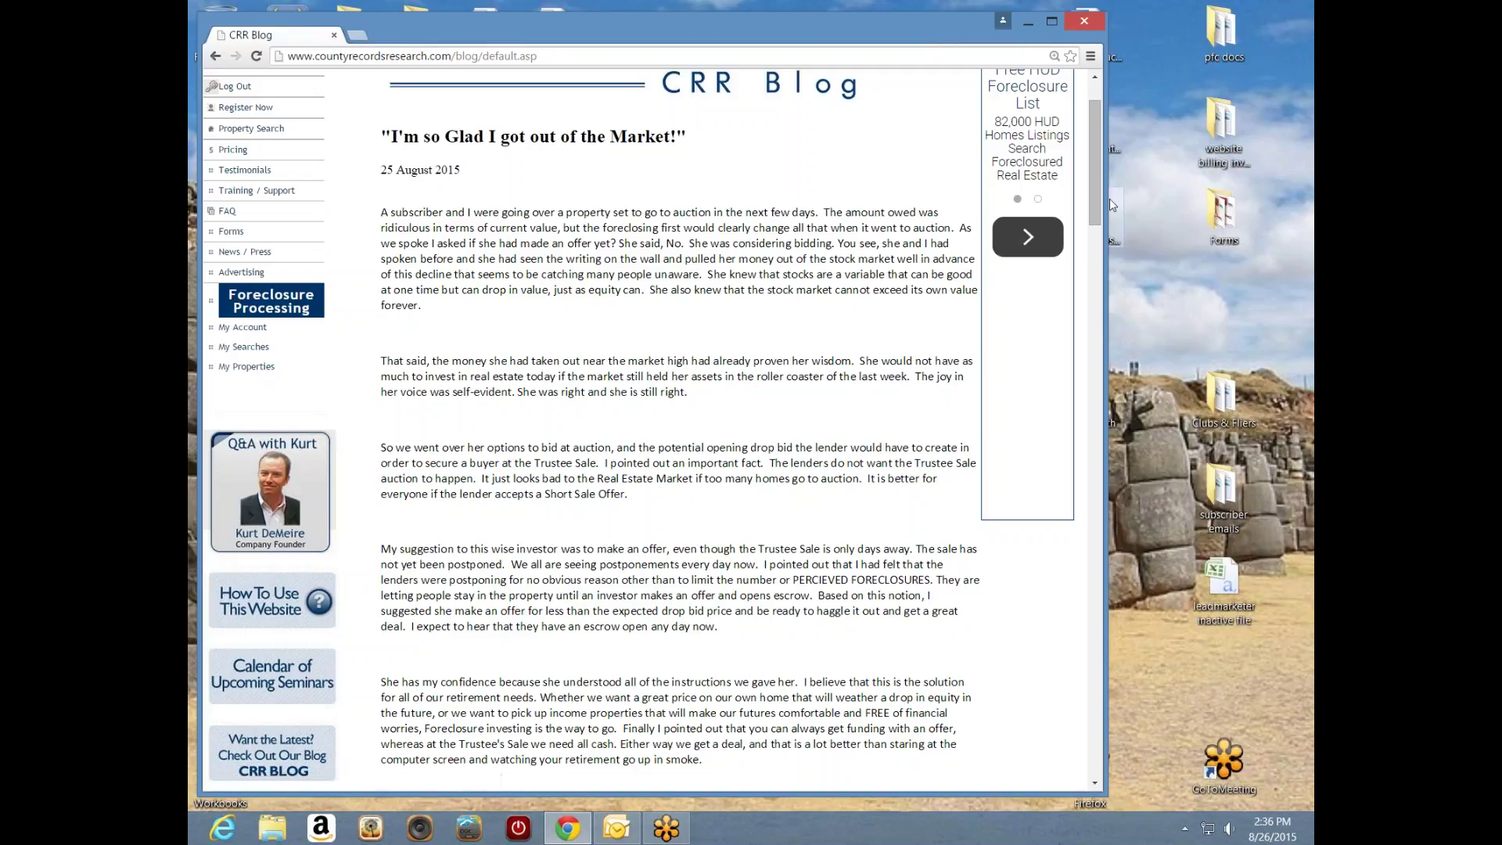
drag(1097, 207, 1092, 189)
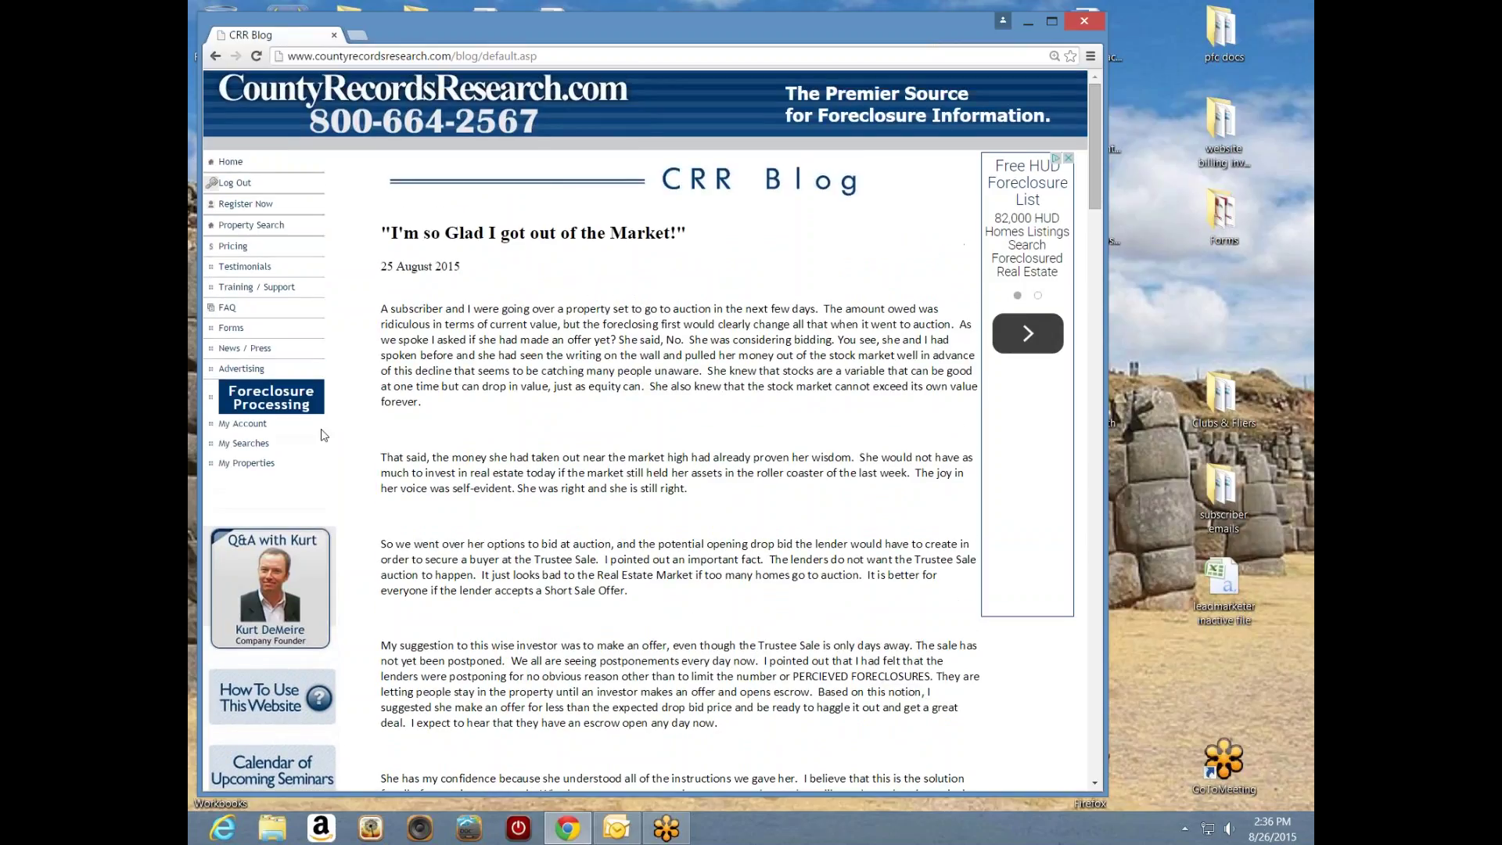
- Open the Property Search page from the left menu
click(262, 226)
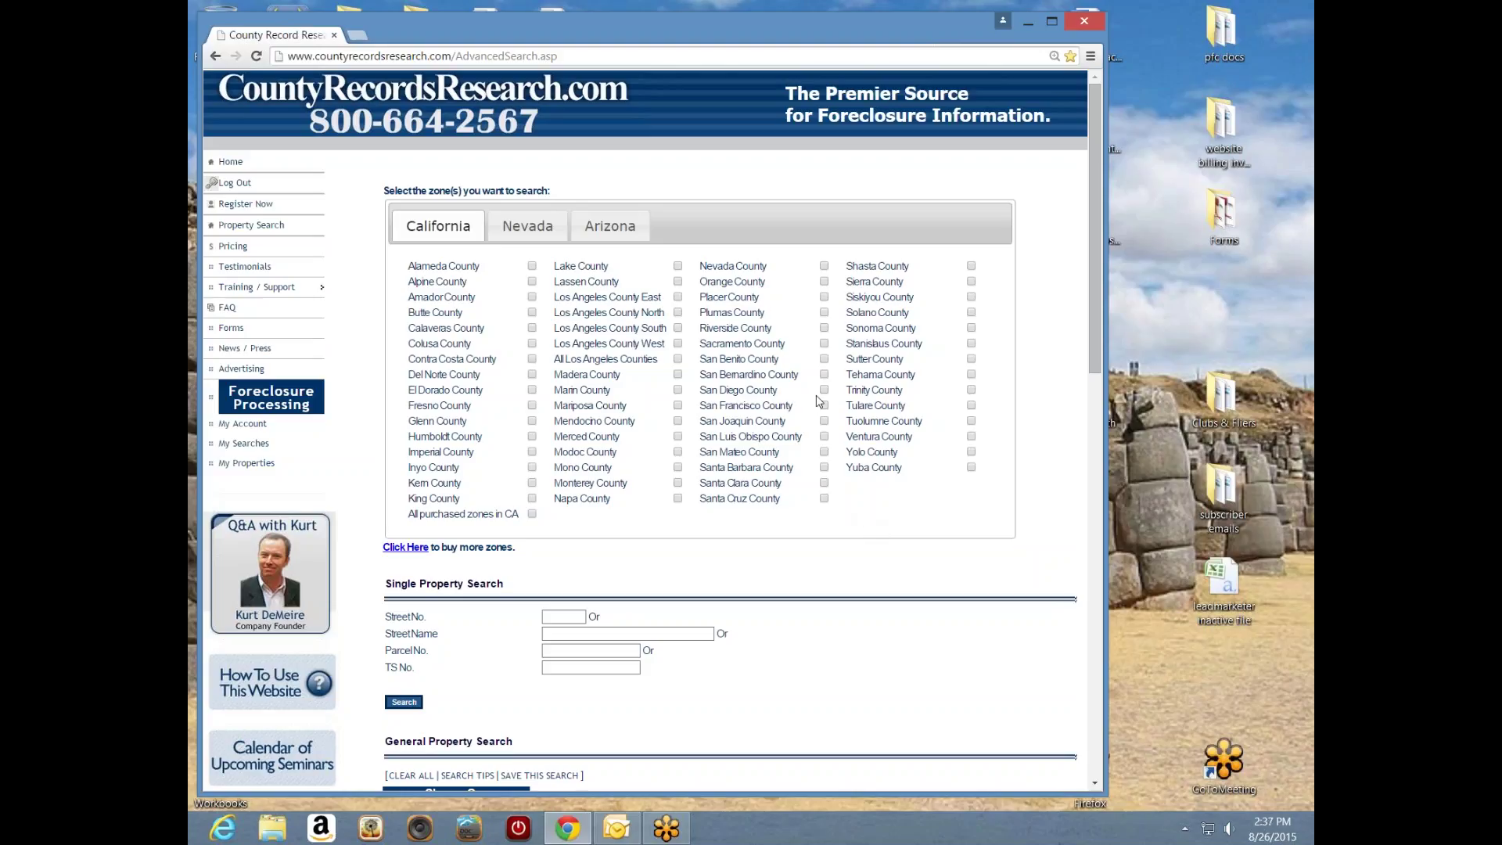
- Check San Bernardino County, browse the Nevada and Arizona county lists, and return to California
click(825, 375)
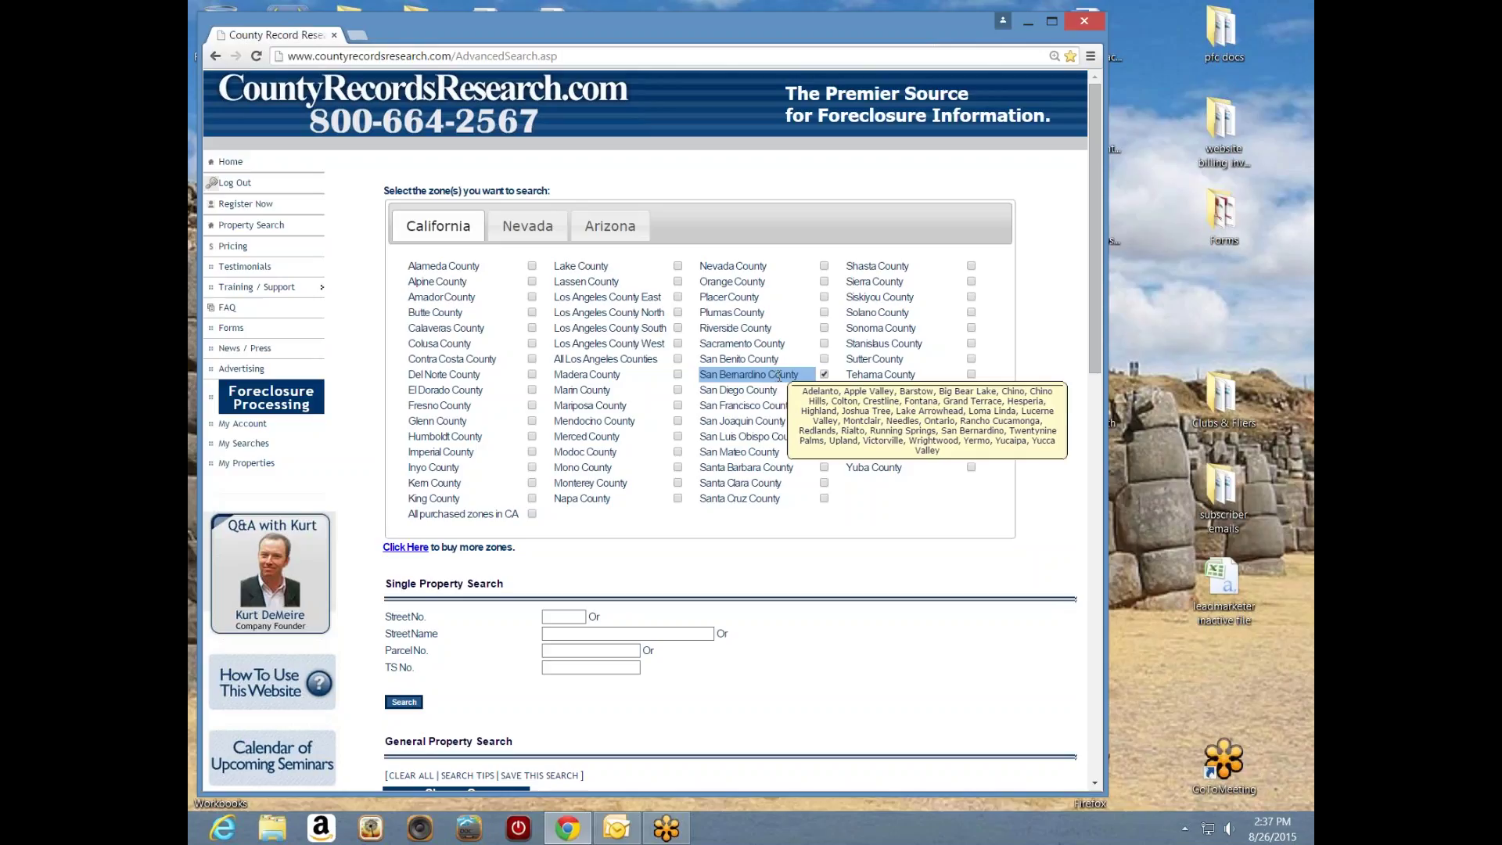
mouse_move(783, 376)
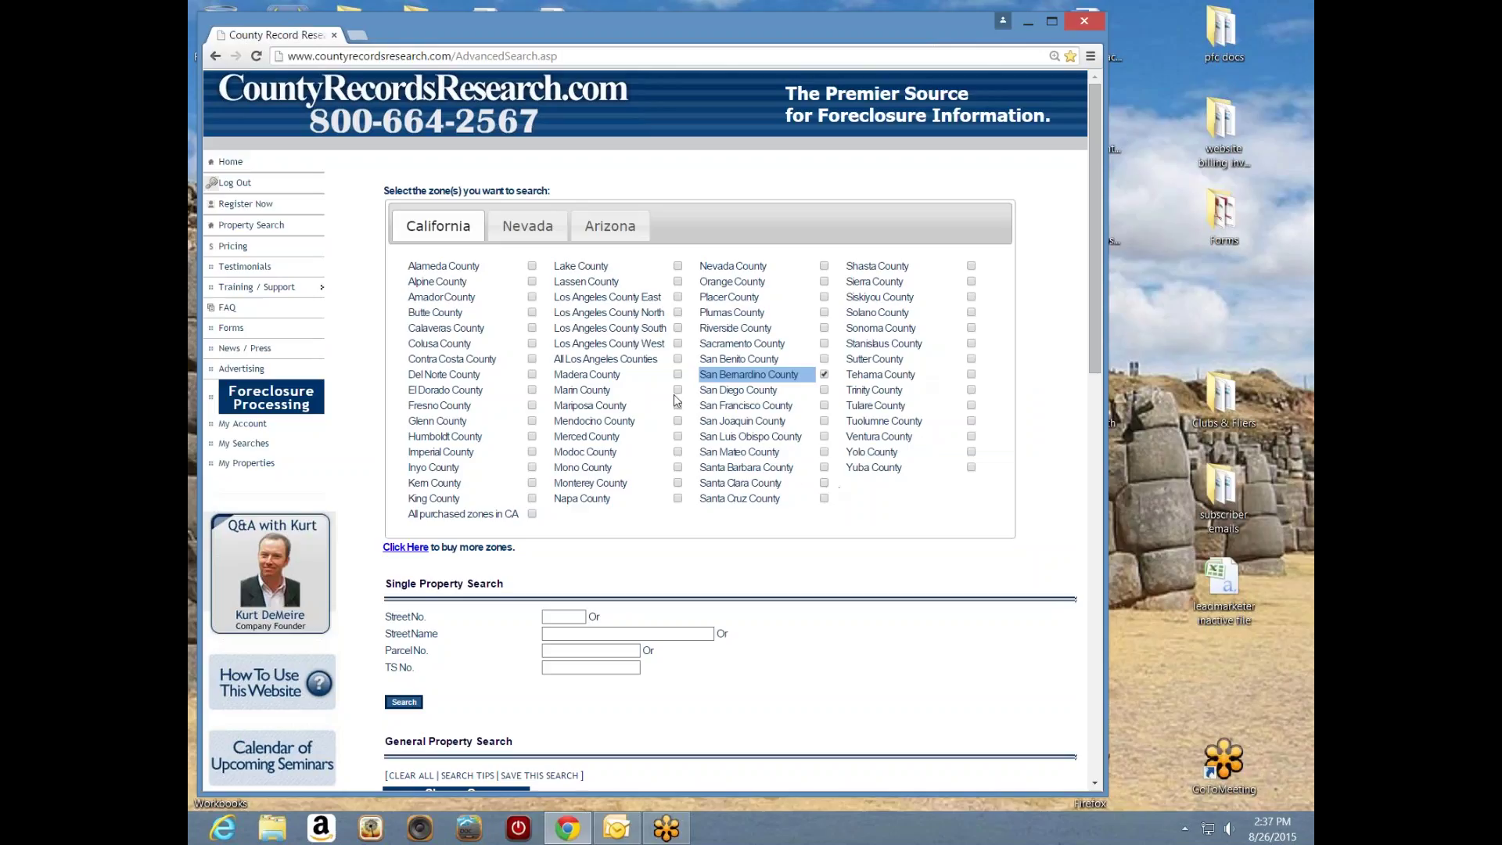
click(529, 233)
click(611, 232)
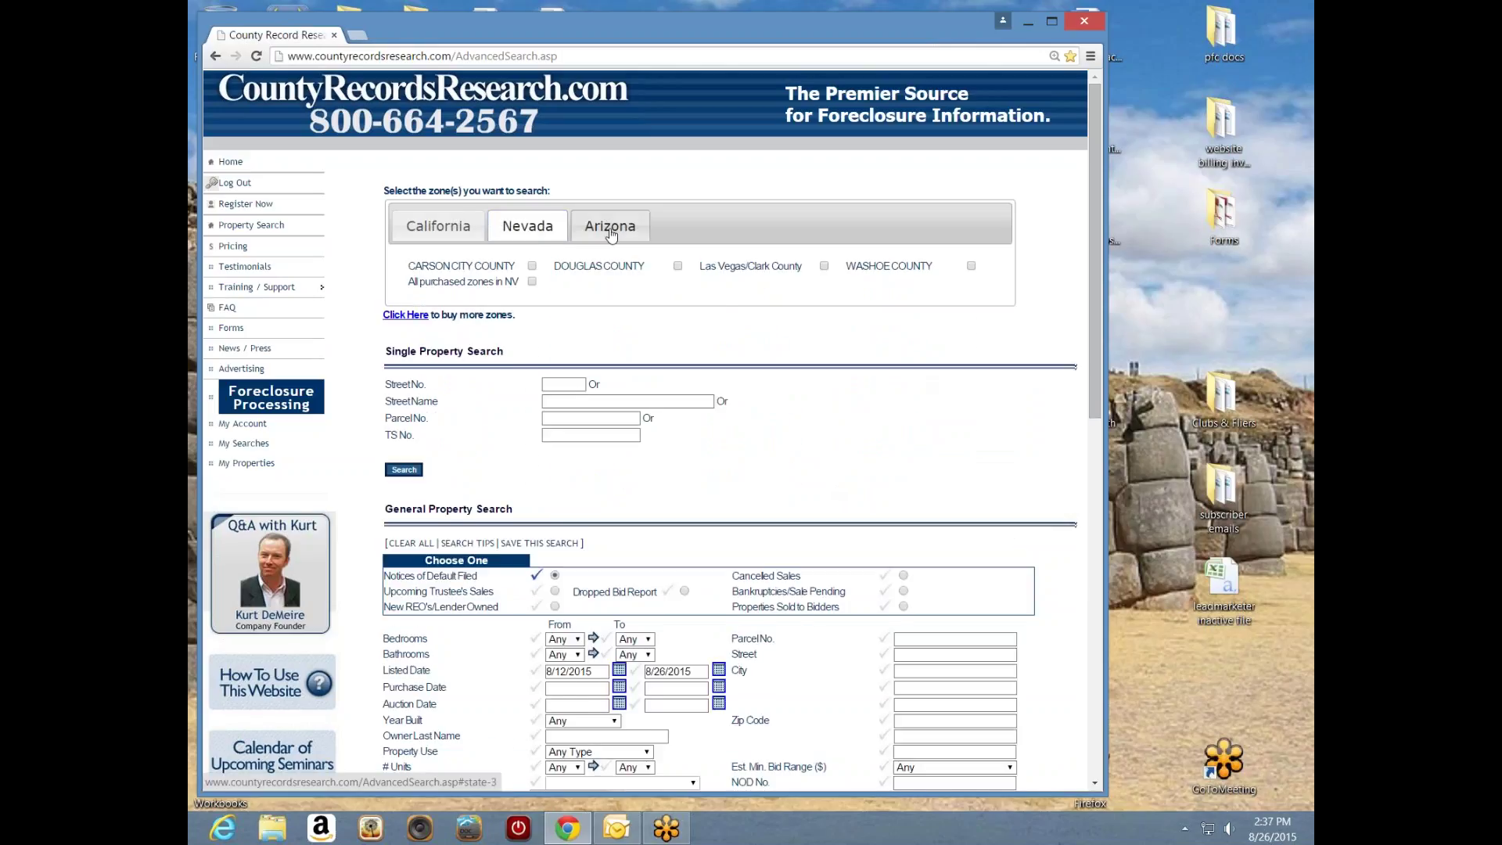
click(538, 233)
click(452, 232)
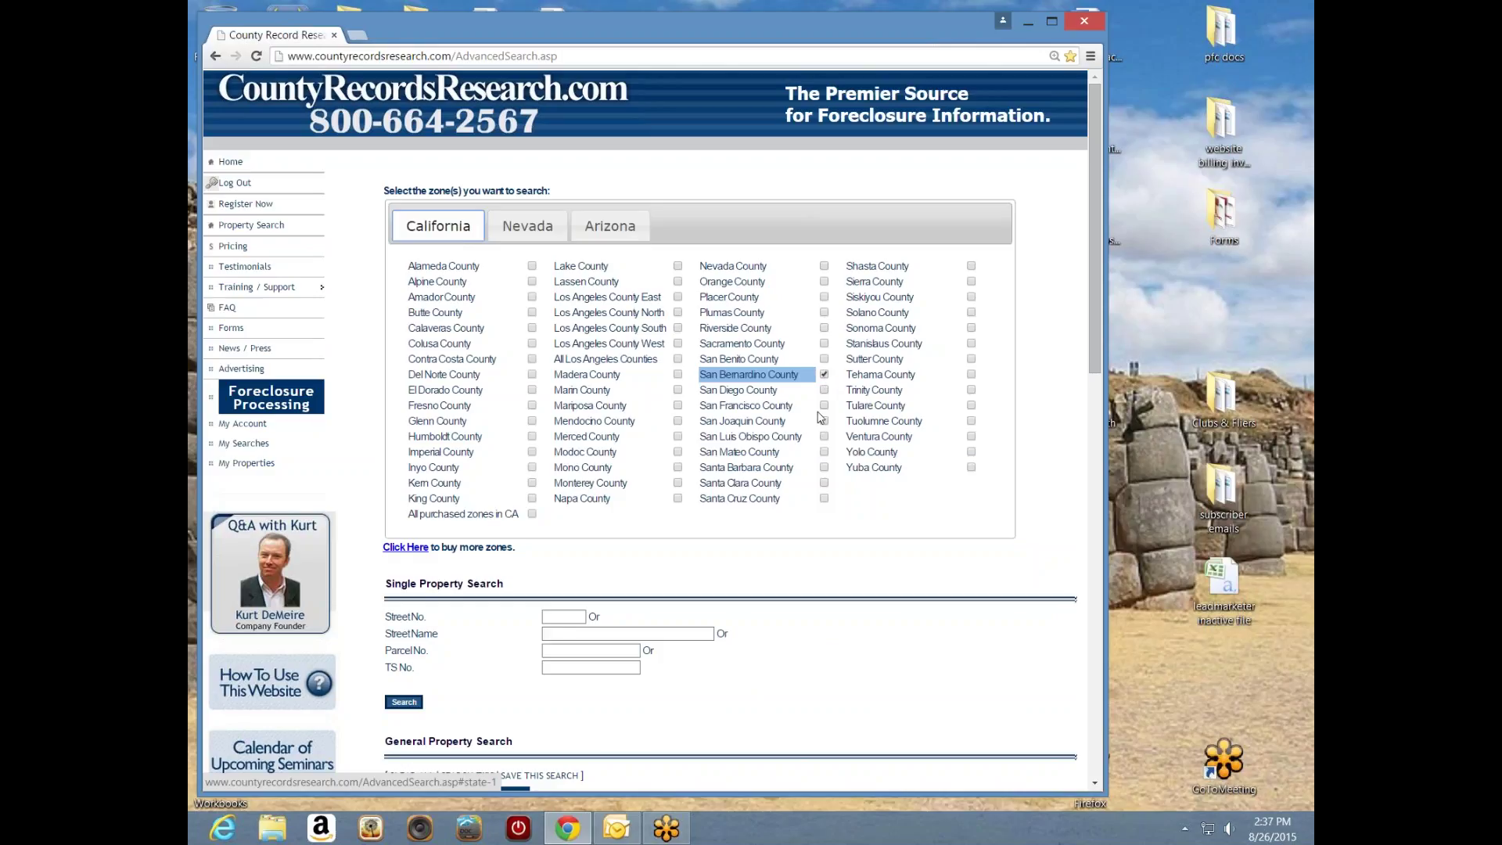
click(824, 376)
drag(1093, 365, 1051, 480)
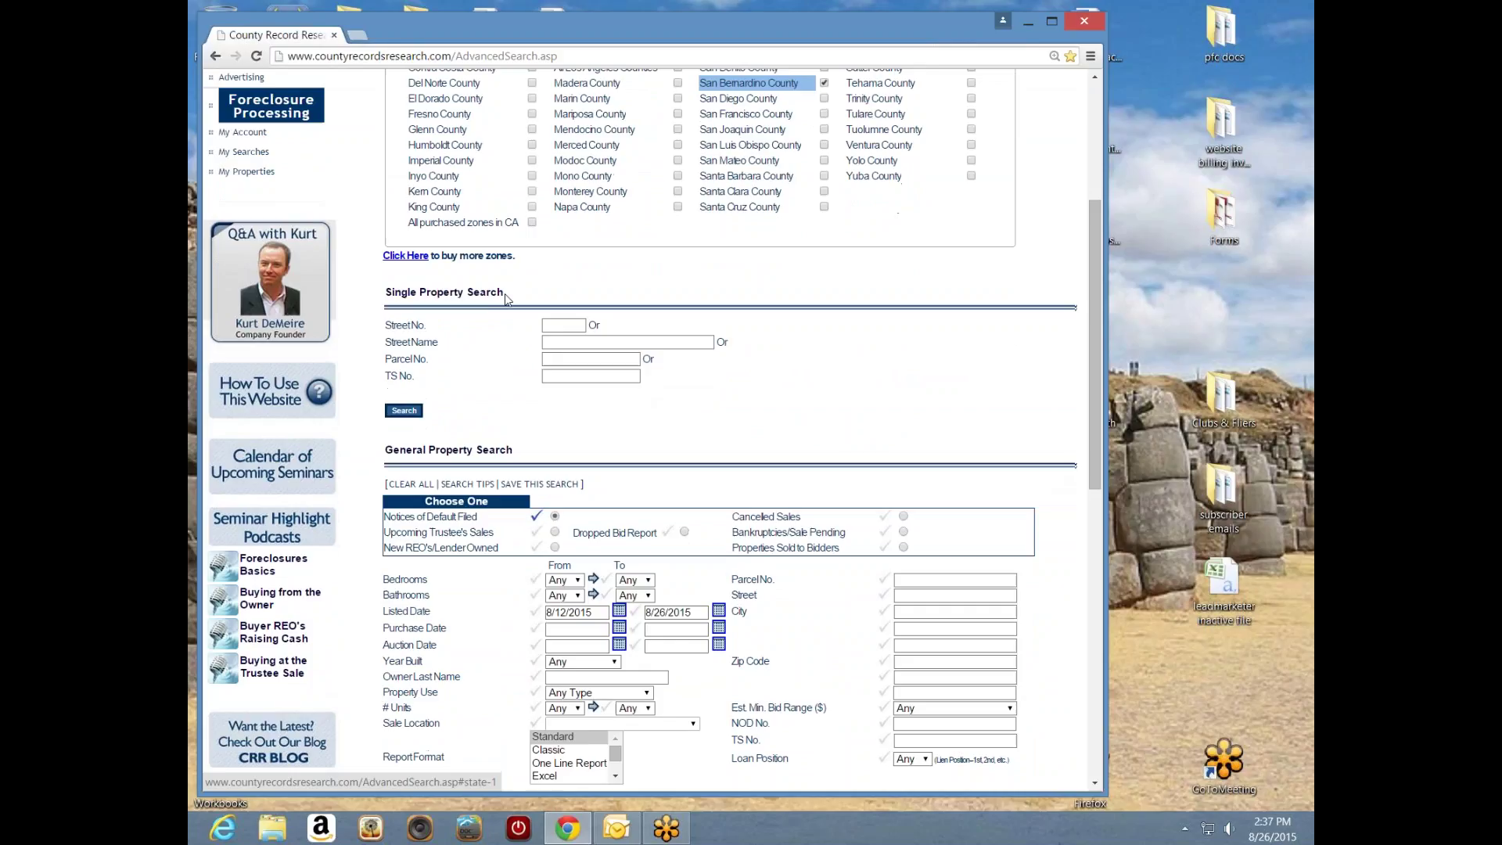
drag(512, 297, 395, 298)
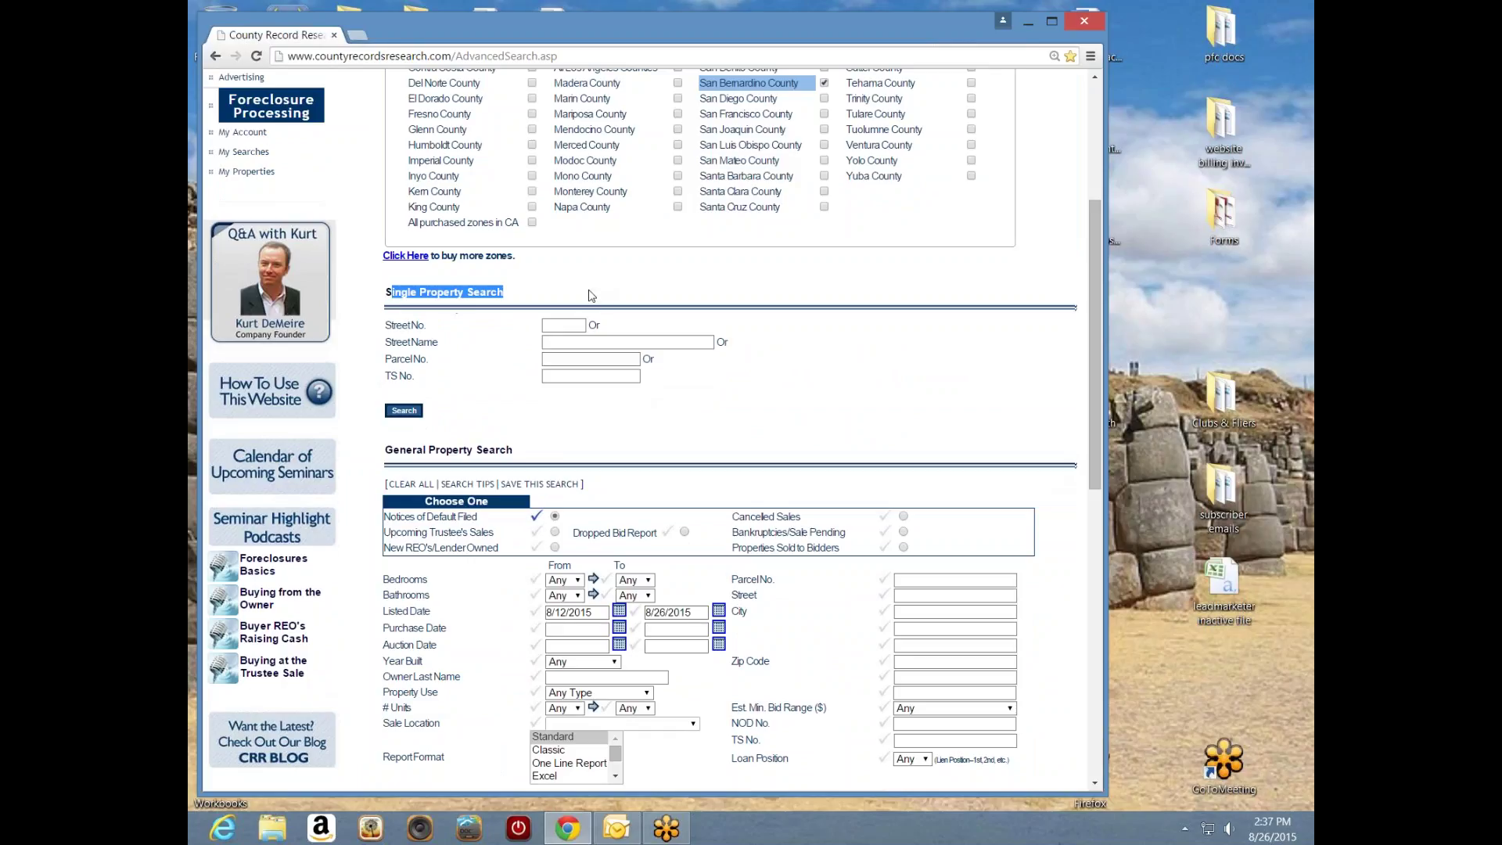
click(583, 292)
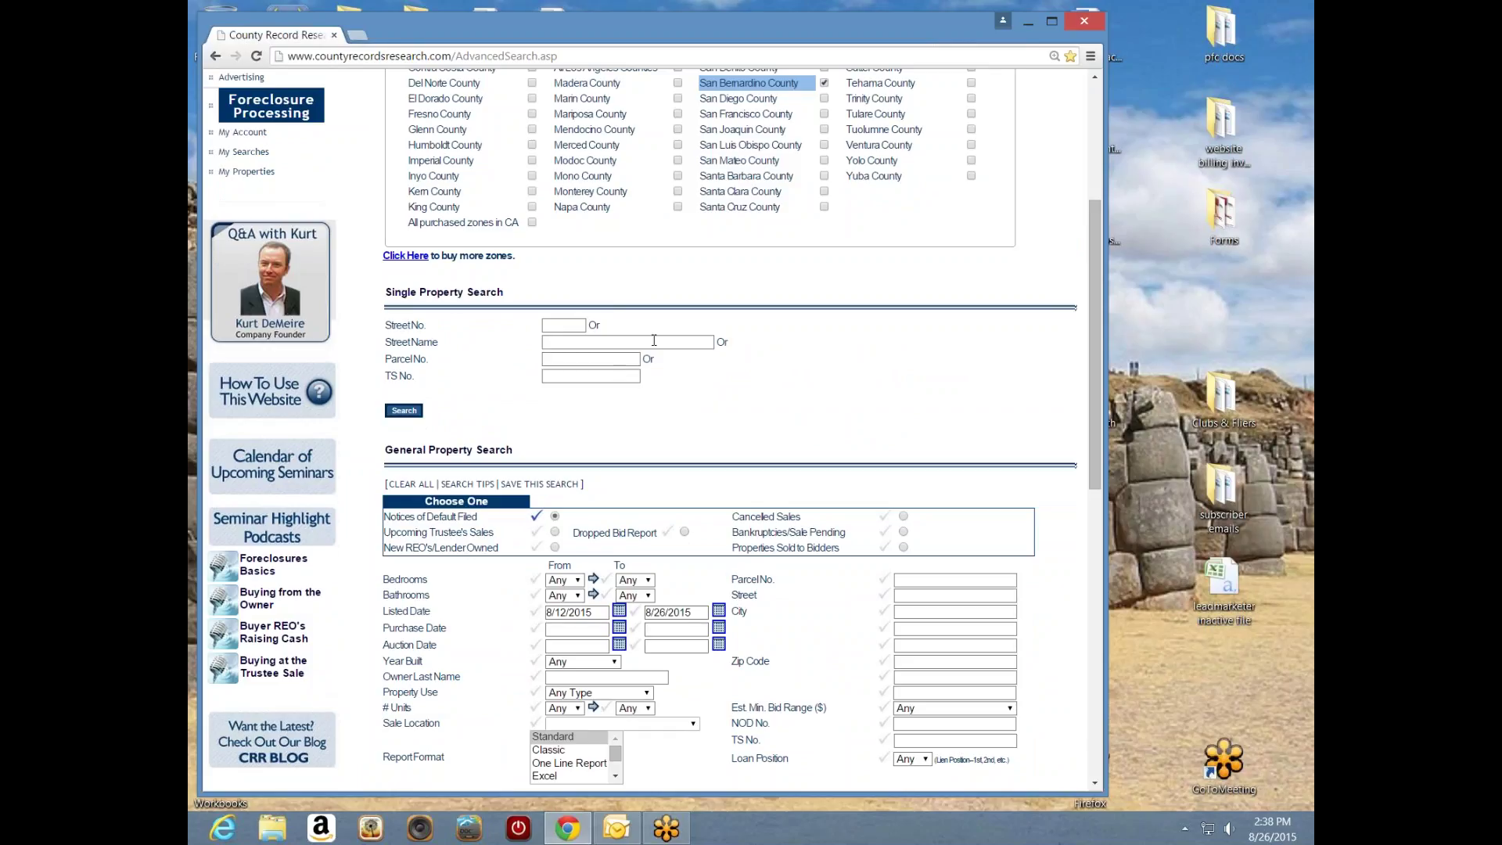
- Run a Single Property Search for street number 123 to list San Bernardino results
click(574, 326)
text(123)
click(404, 412)
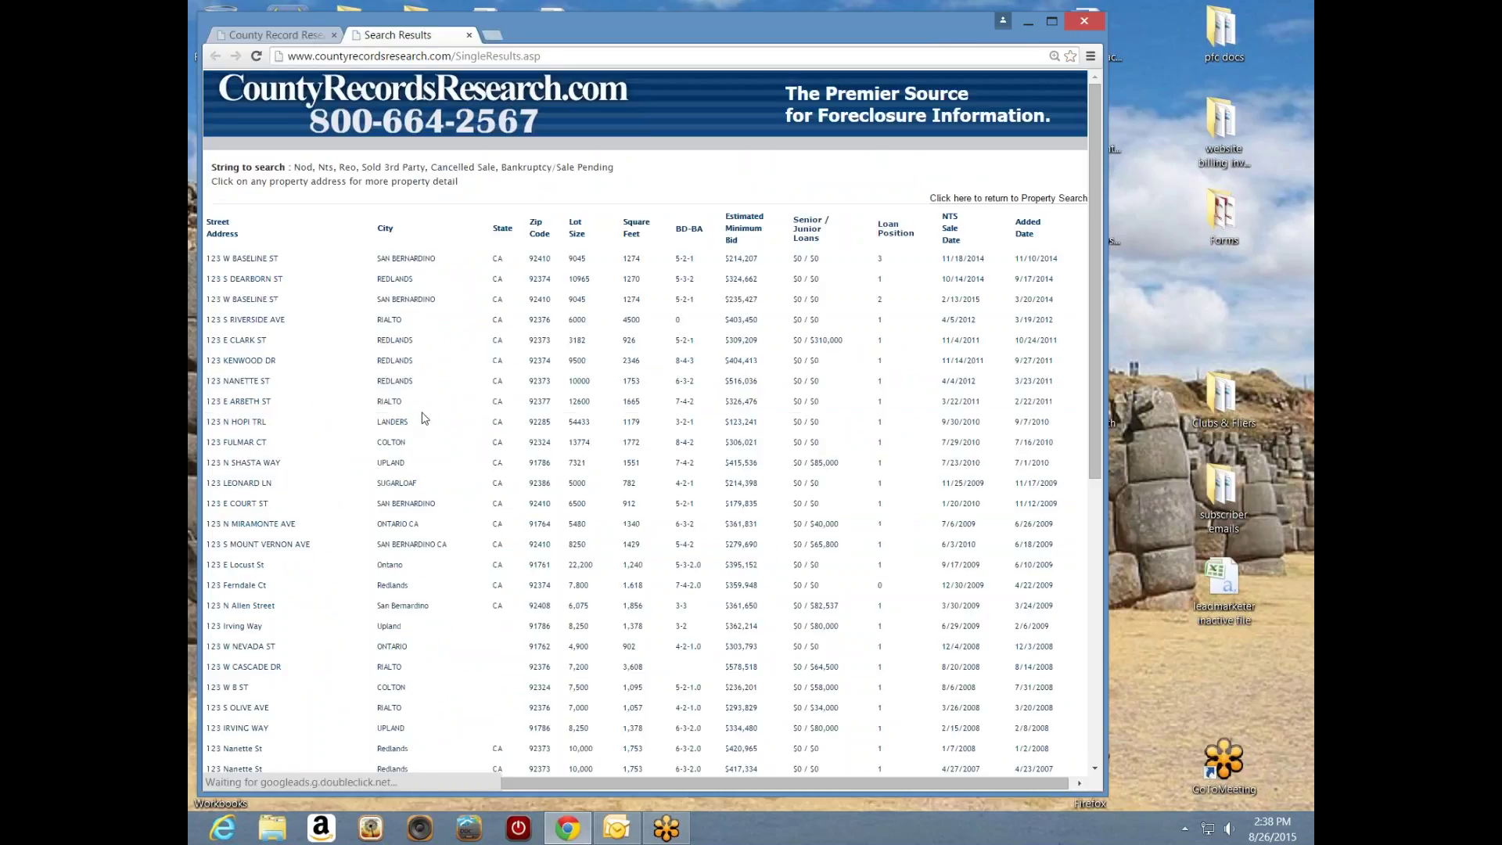
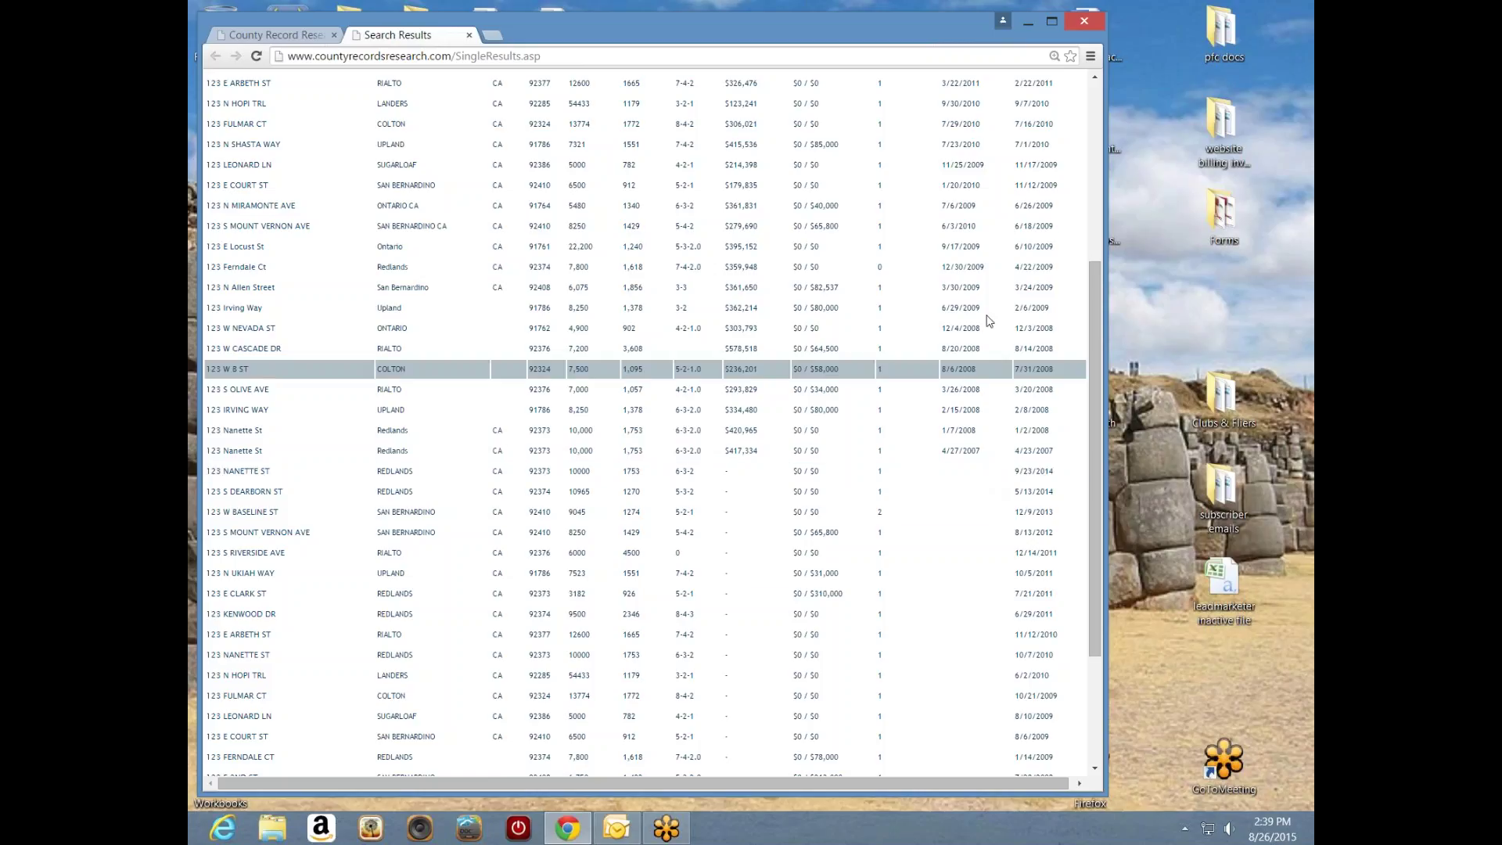
- Go back to Property Search and delete street number 123 from the single-property search
drag(1094, 440, 1097, 294)
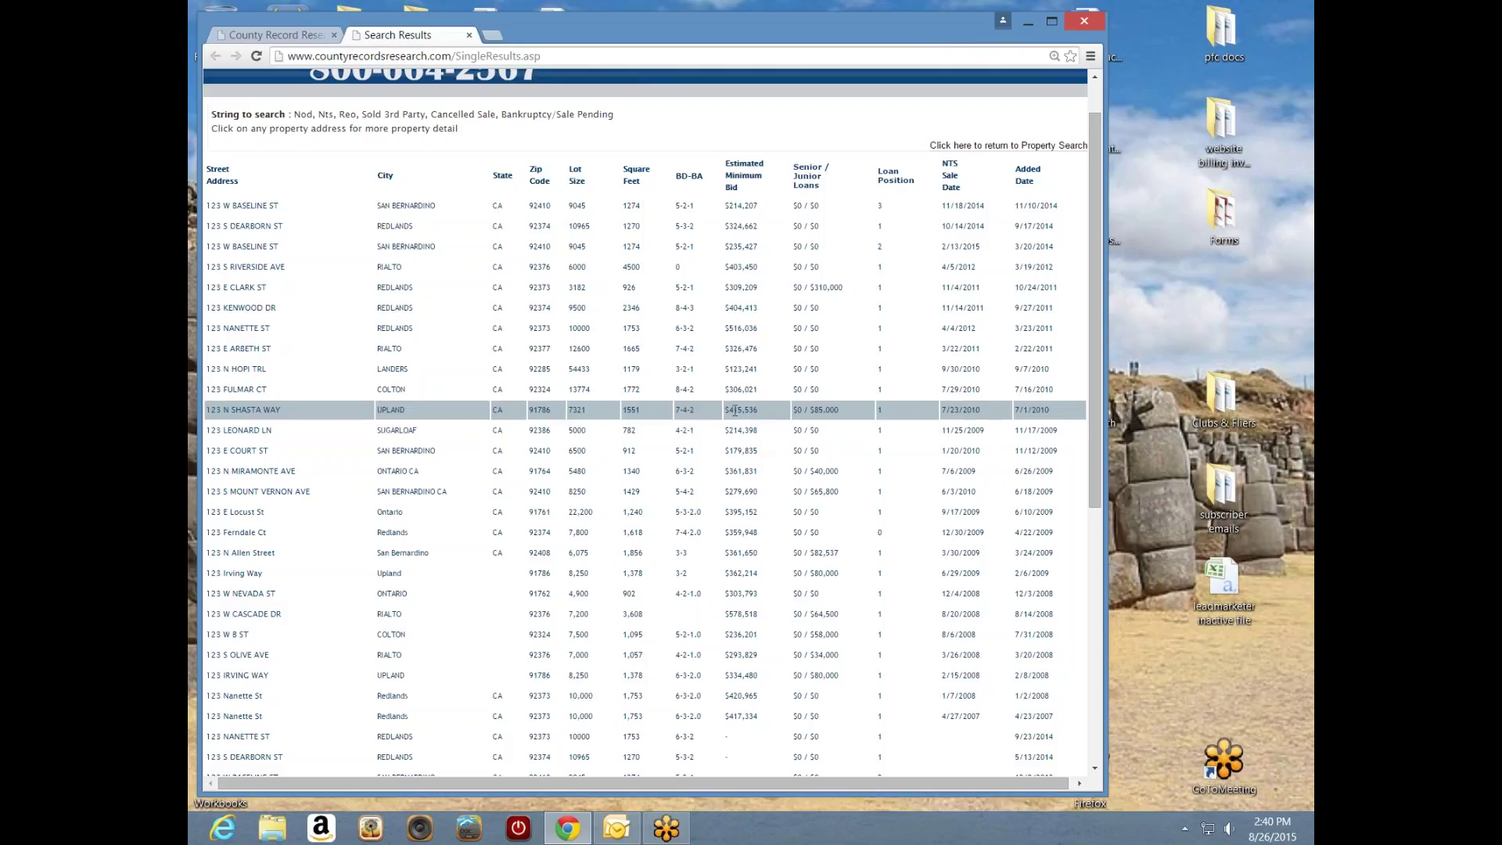
click(970, 146)
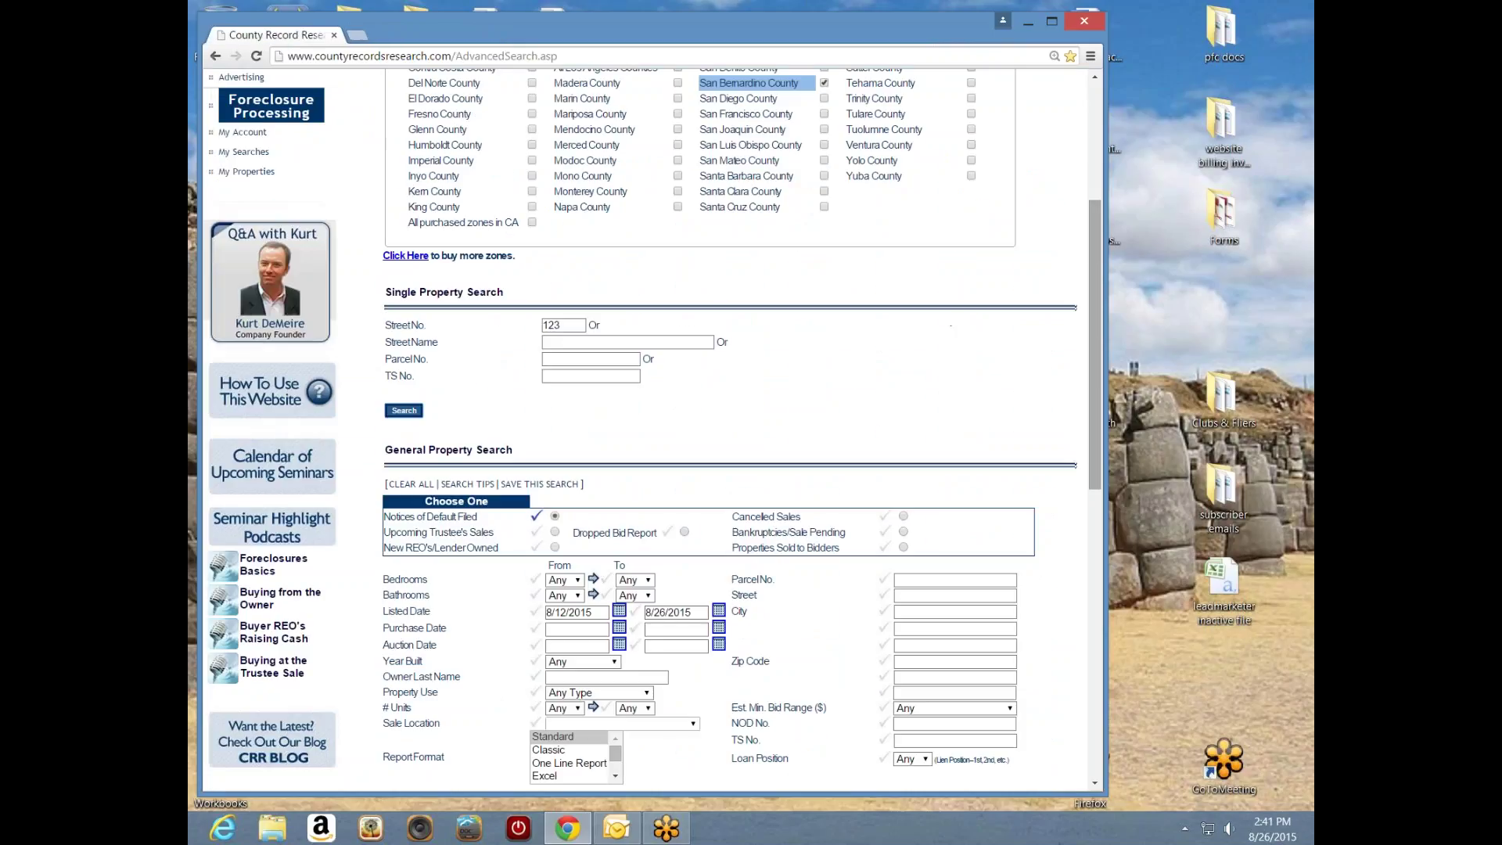
drag(1092, 349, 1093, 298)
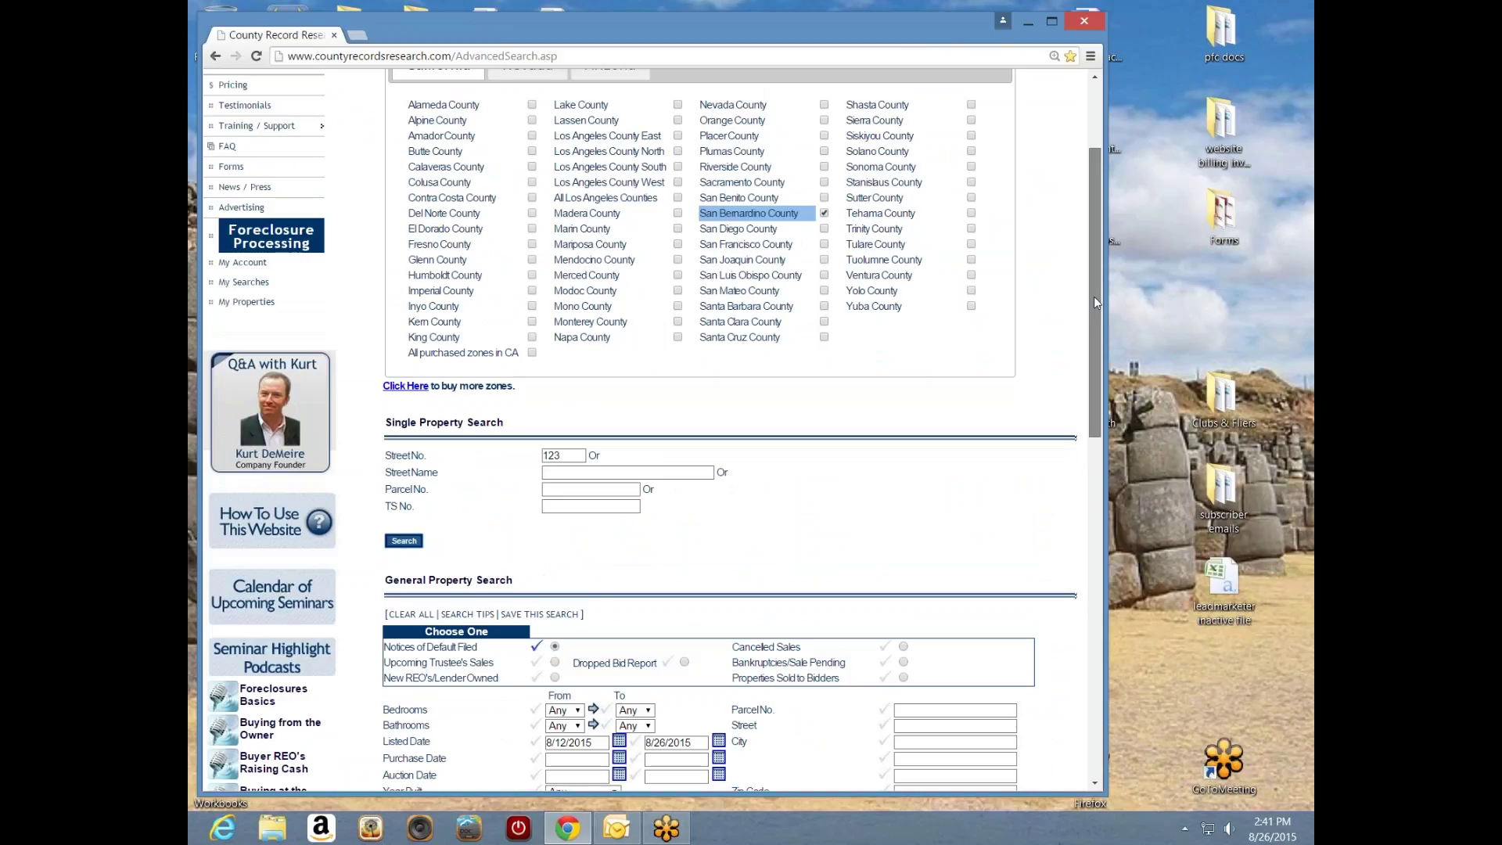
drag(1094, 297, 1088, 336)
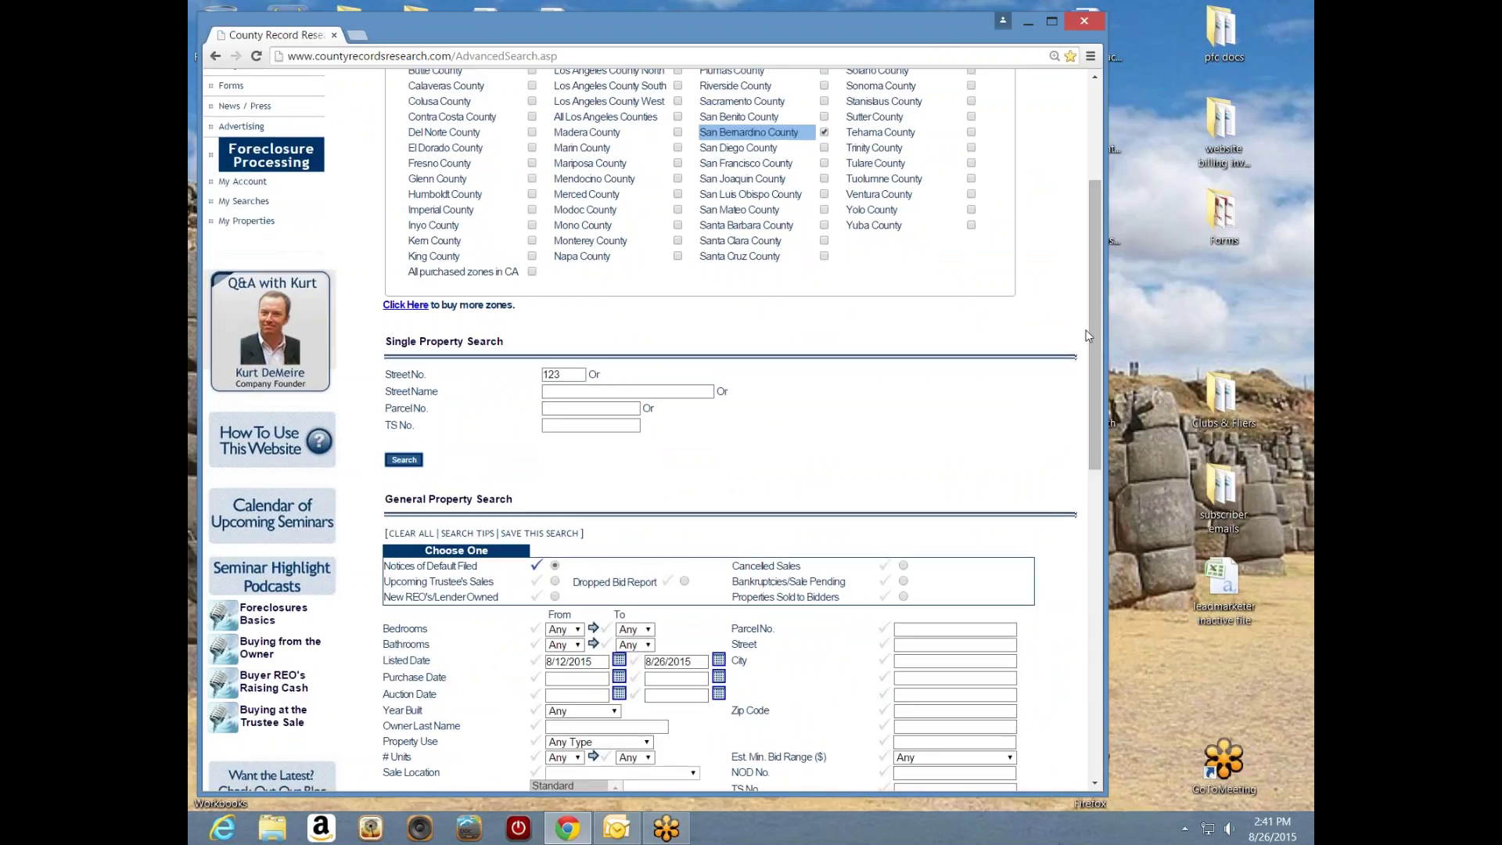
drag(1097, 344, 1097, 426)
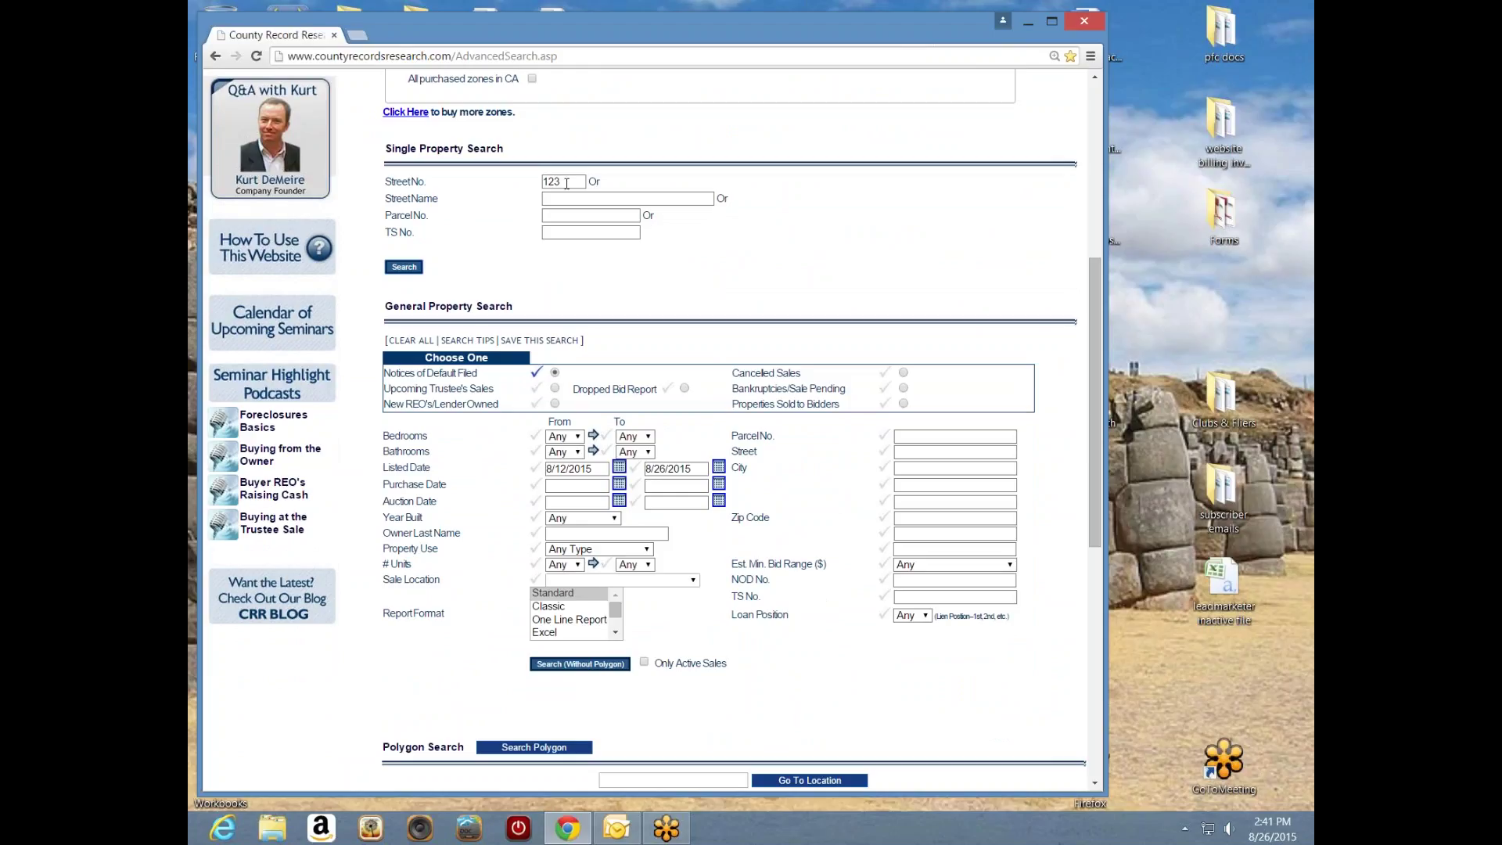
drag(566, 182, 528, 190)
key(BackSpace)
drag(1096, 306, 1075, 370)
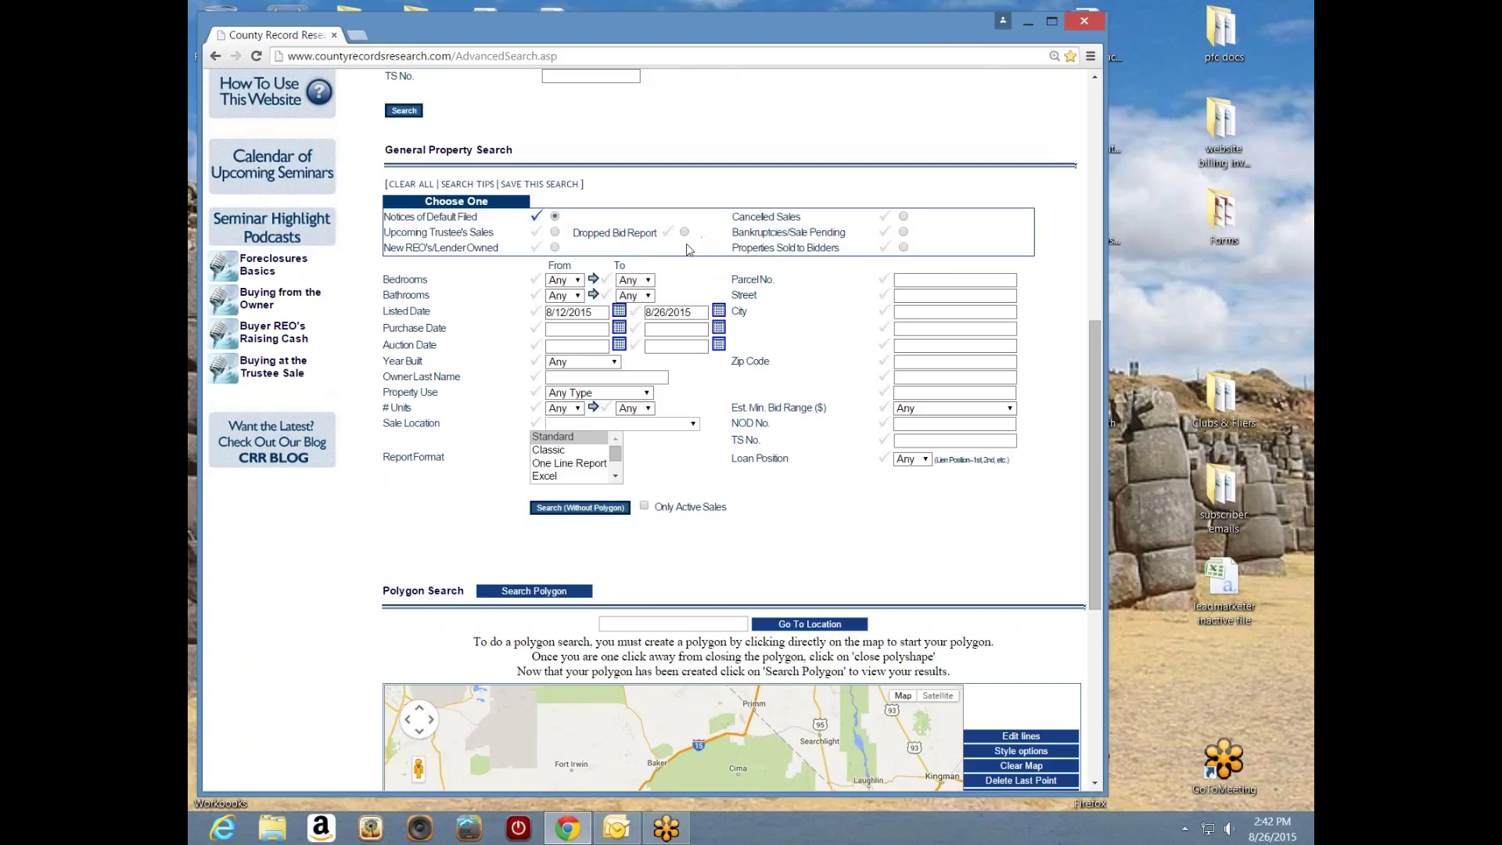
click(555, 232)
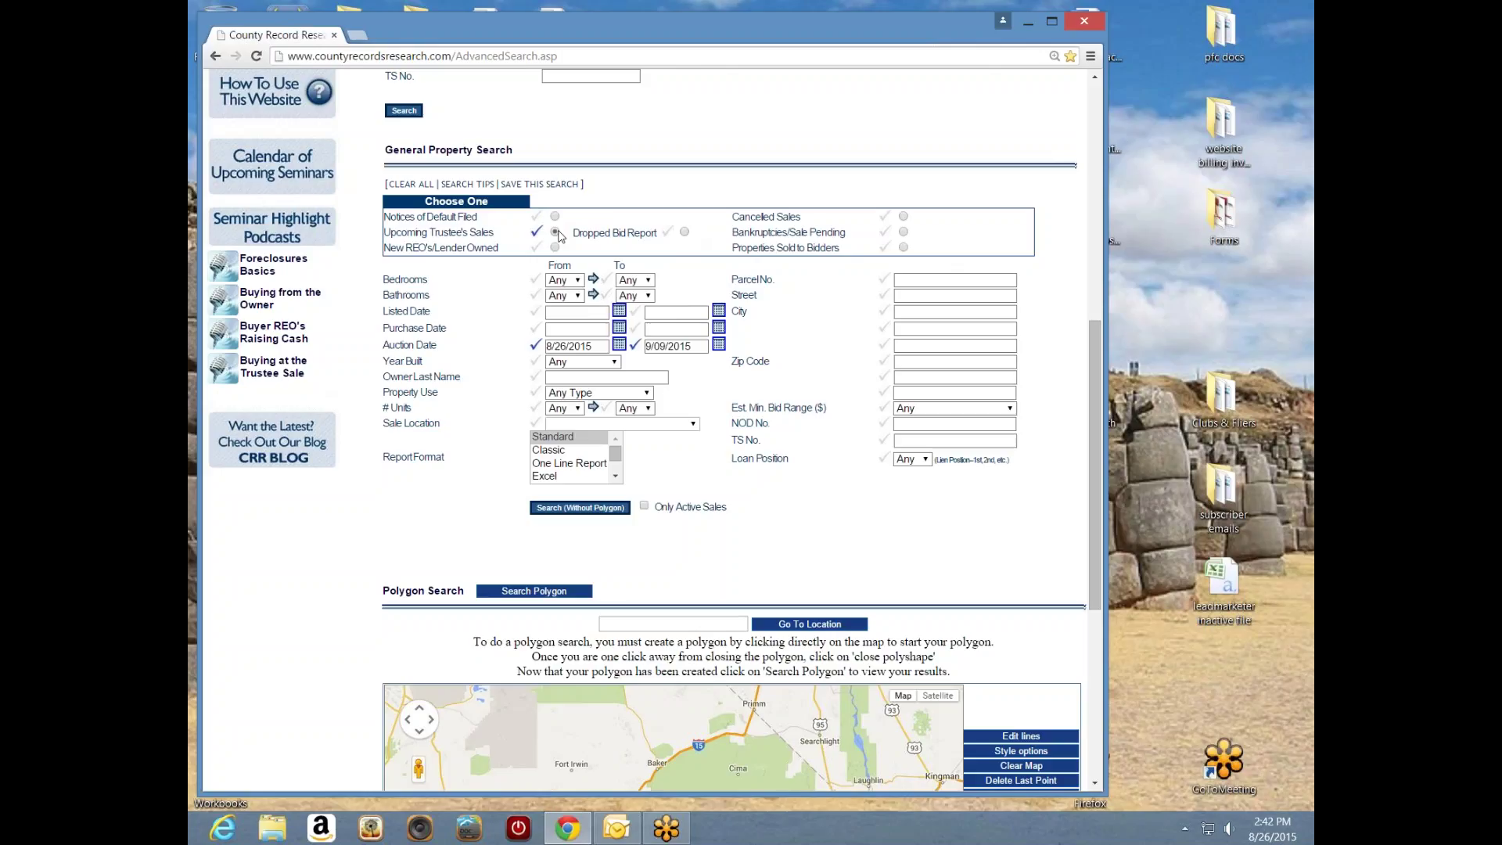
click(556, 217)
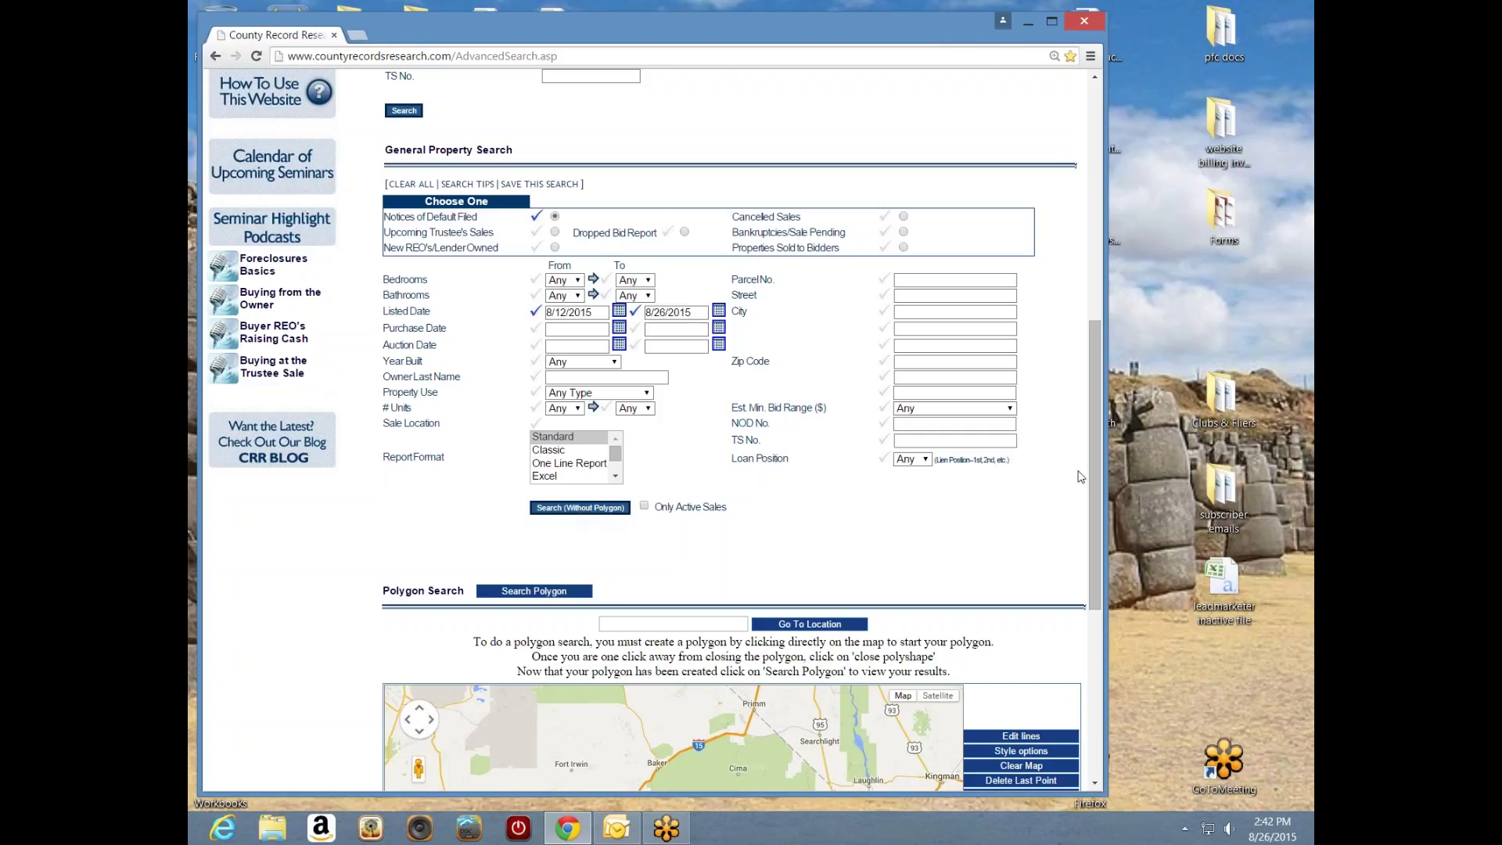
drag(1097, 465, 1102, 585)
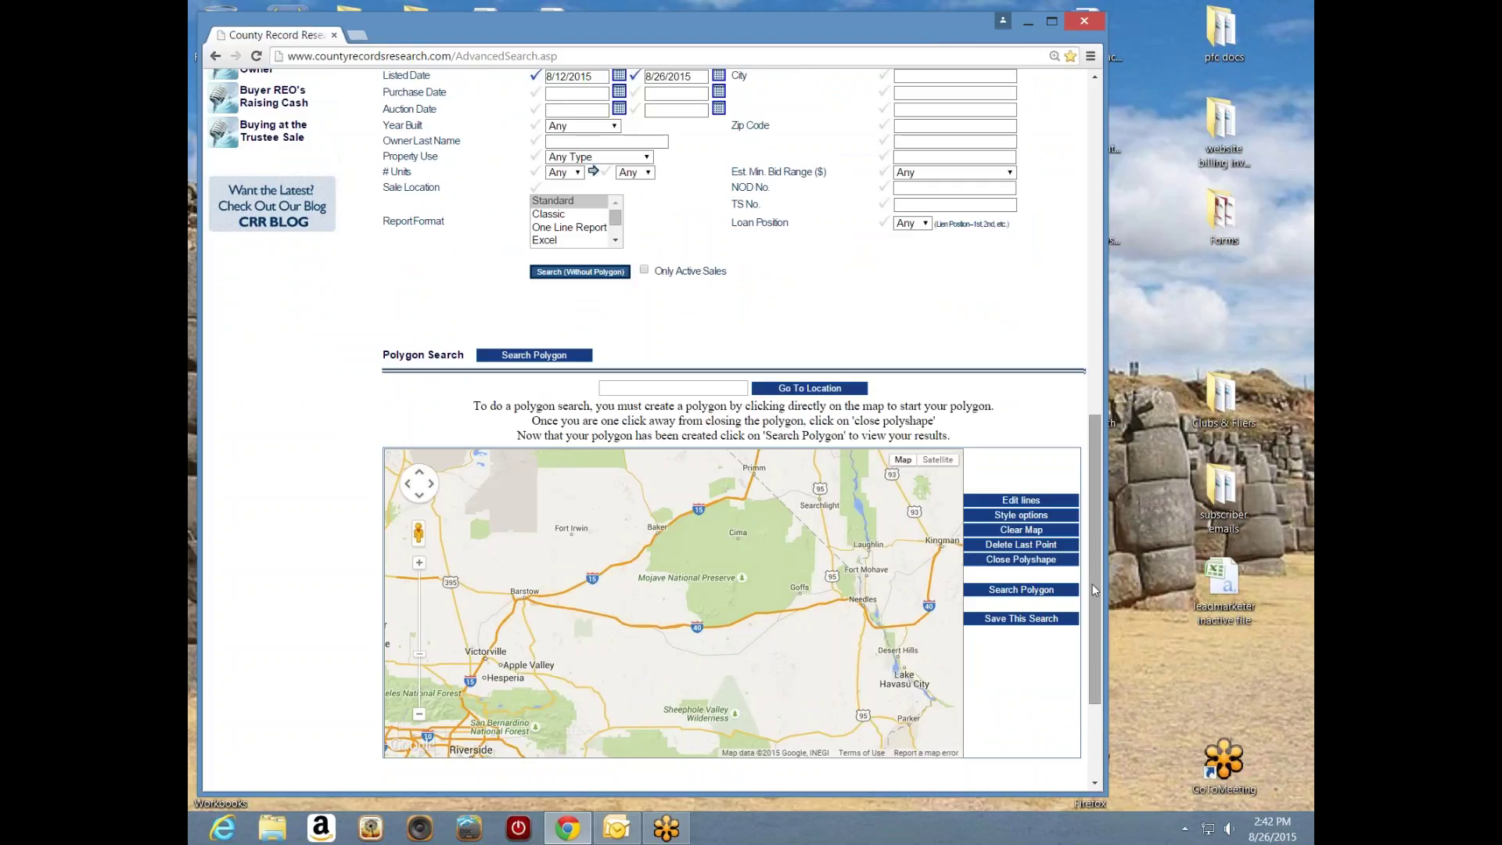
drag(1096, 586, 1093, 503)
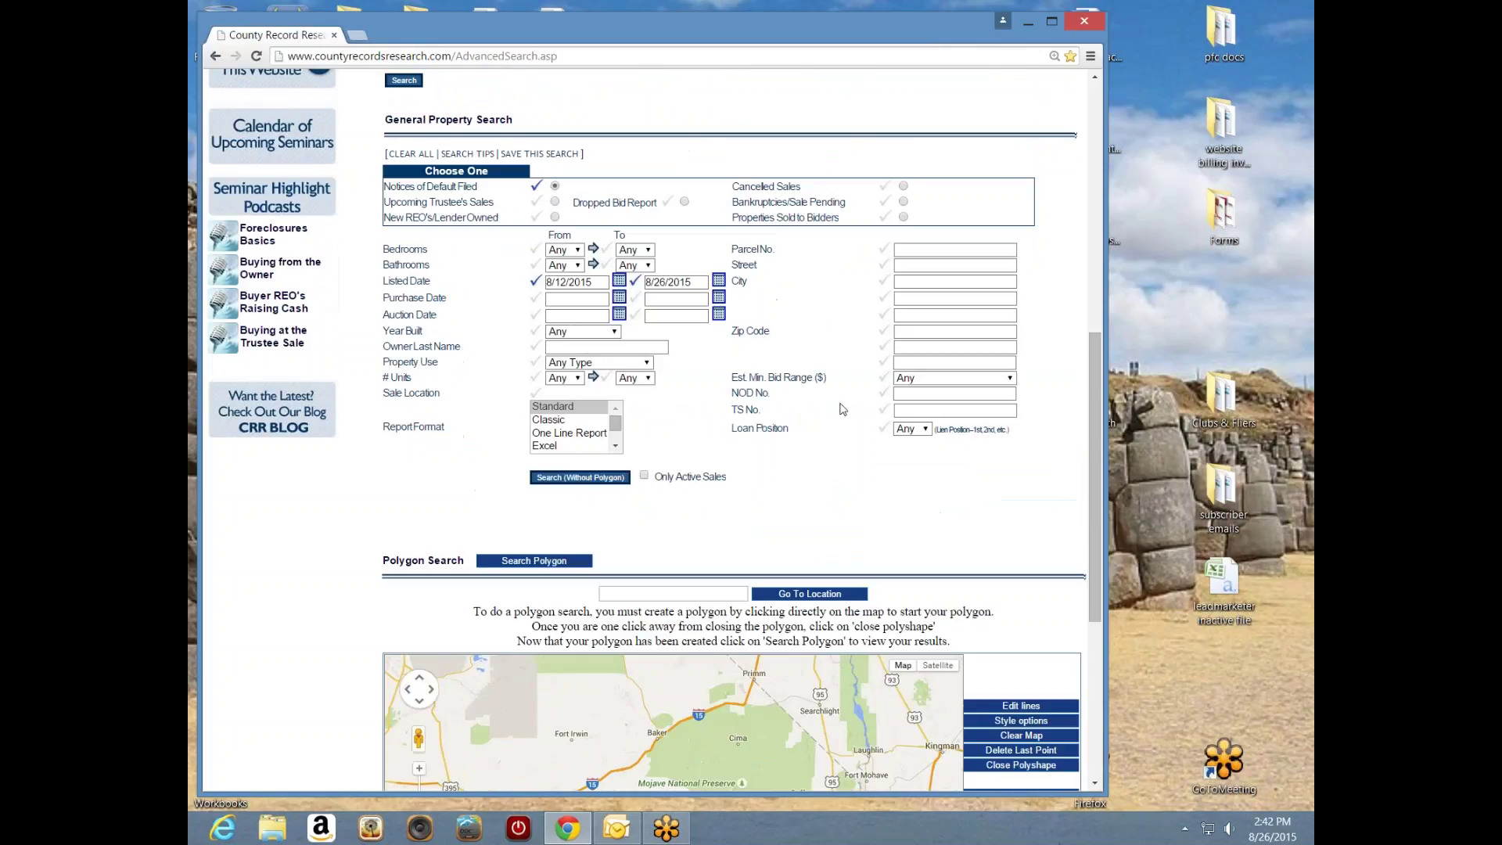
- Run the Notices of Default search without a polygon, listing 239 results on a map
click(582, 478)
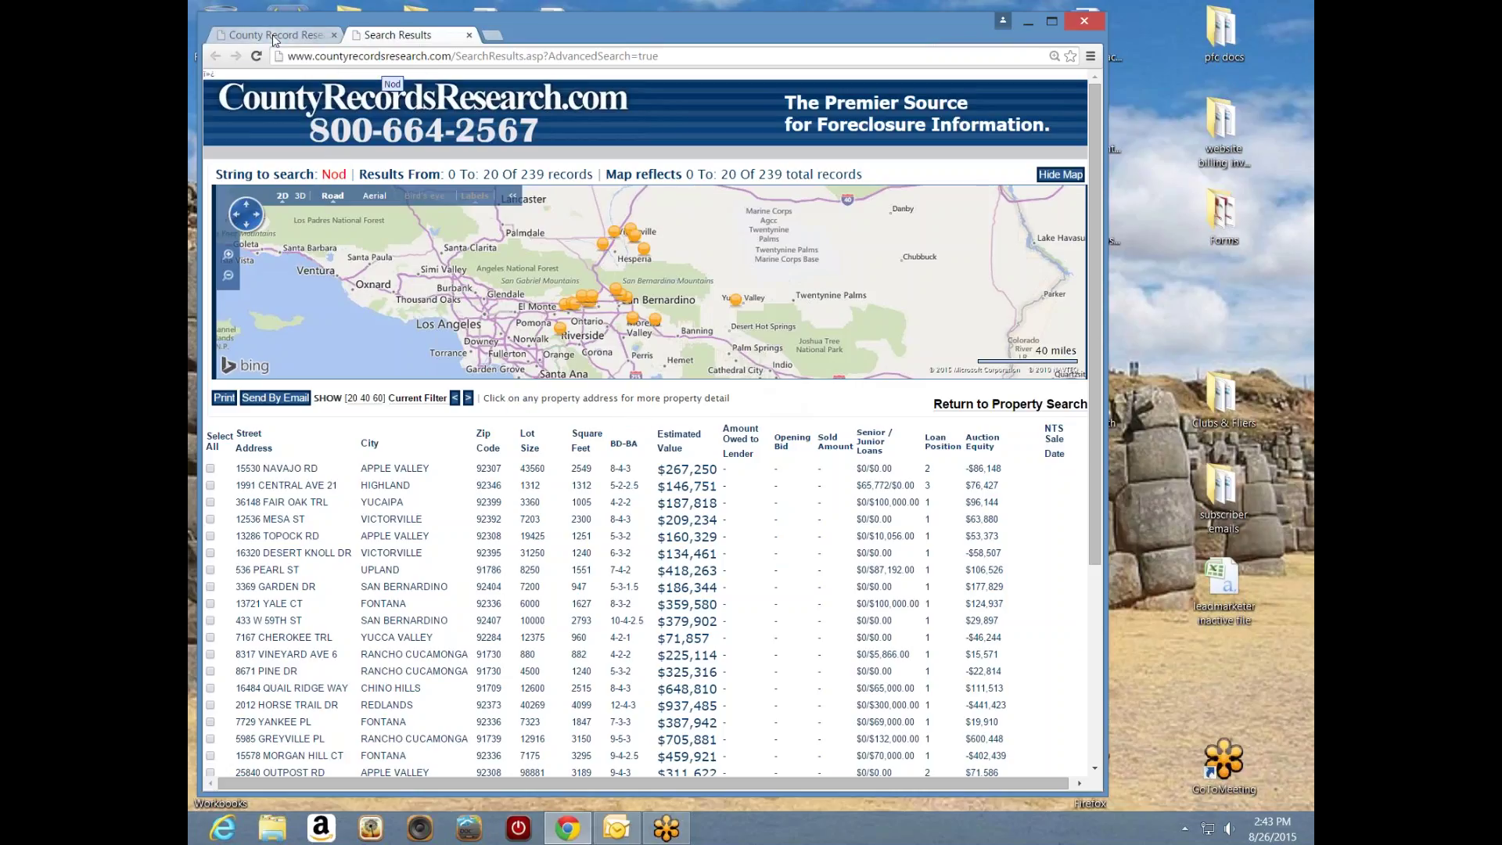
click(274, 36)
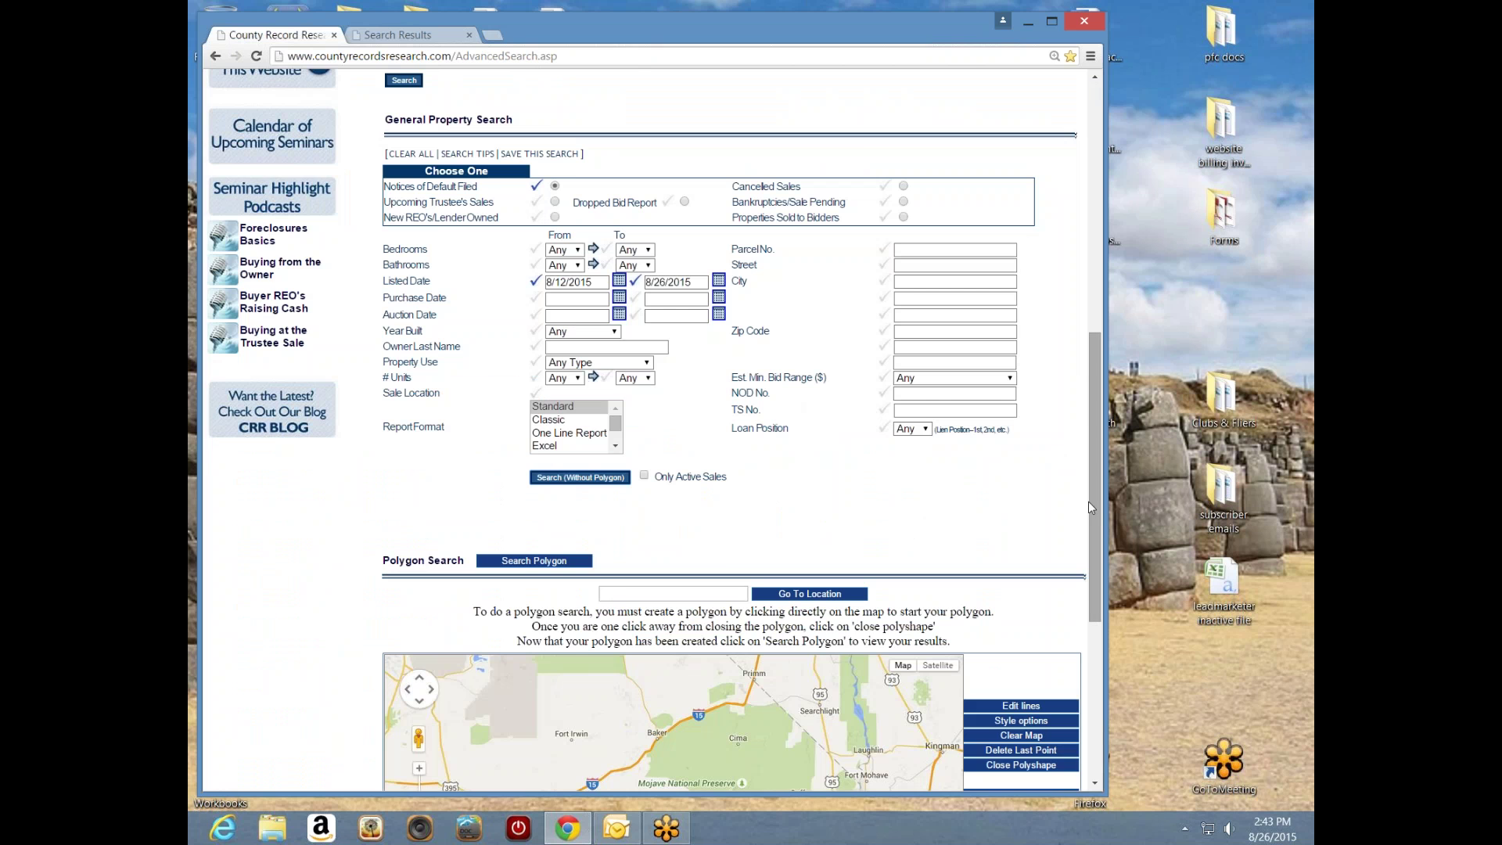
drag(1096, 501, 1099, 385)
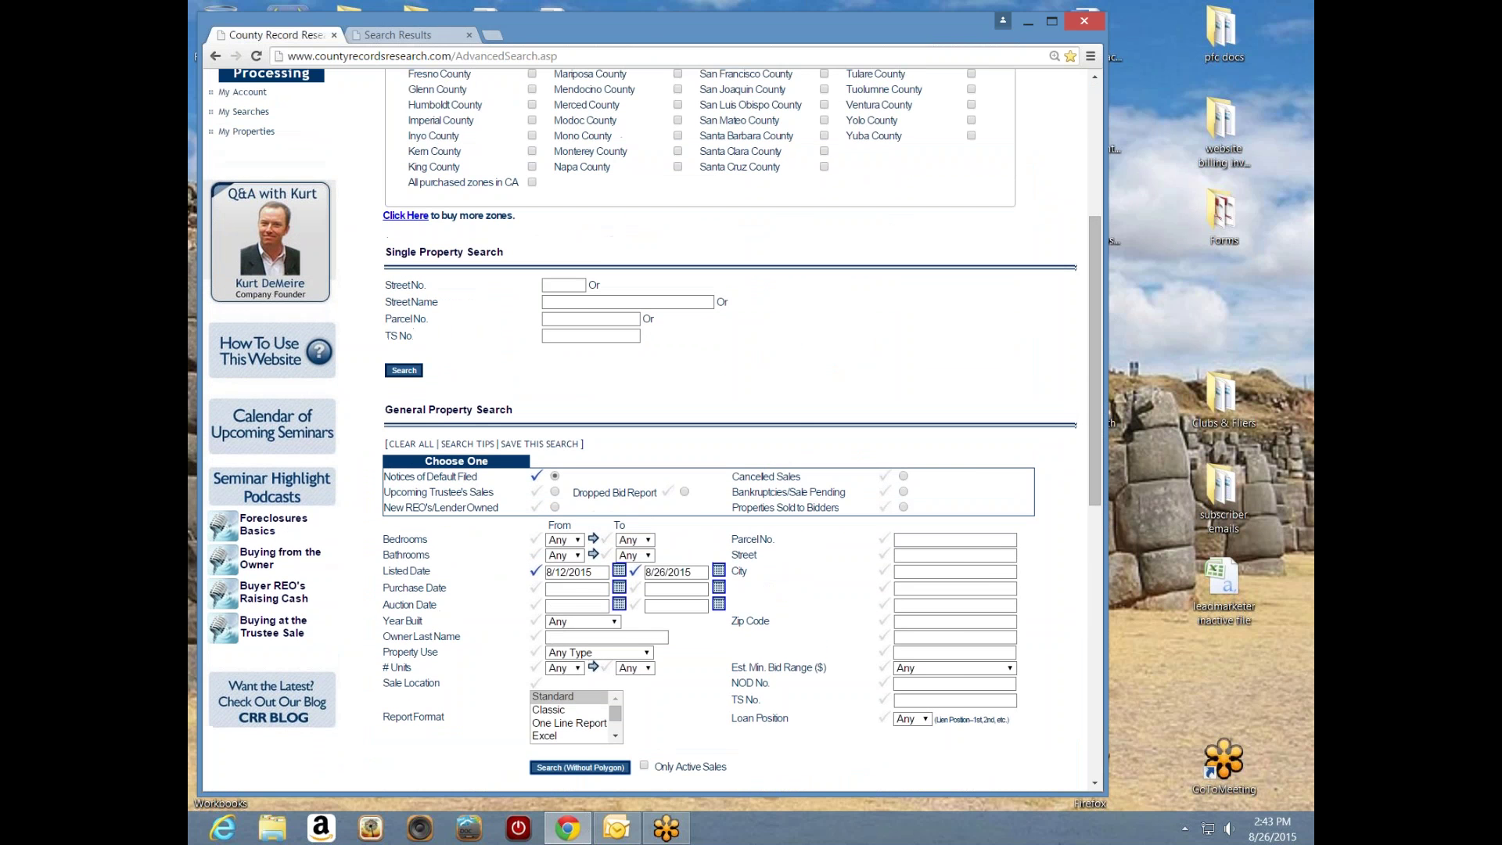
click(407, 36)
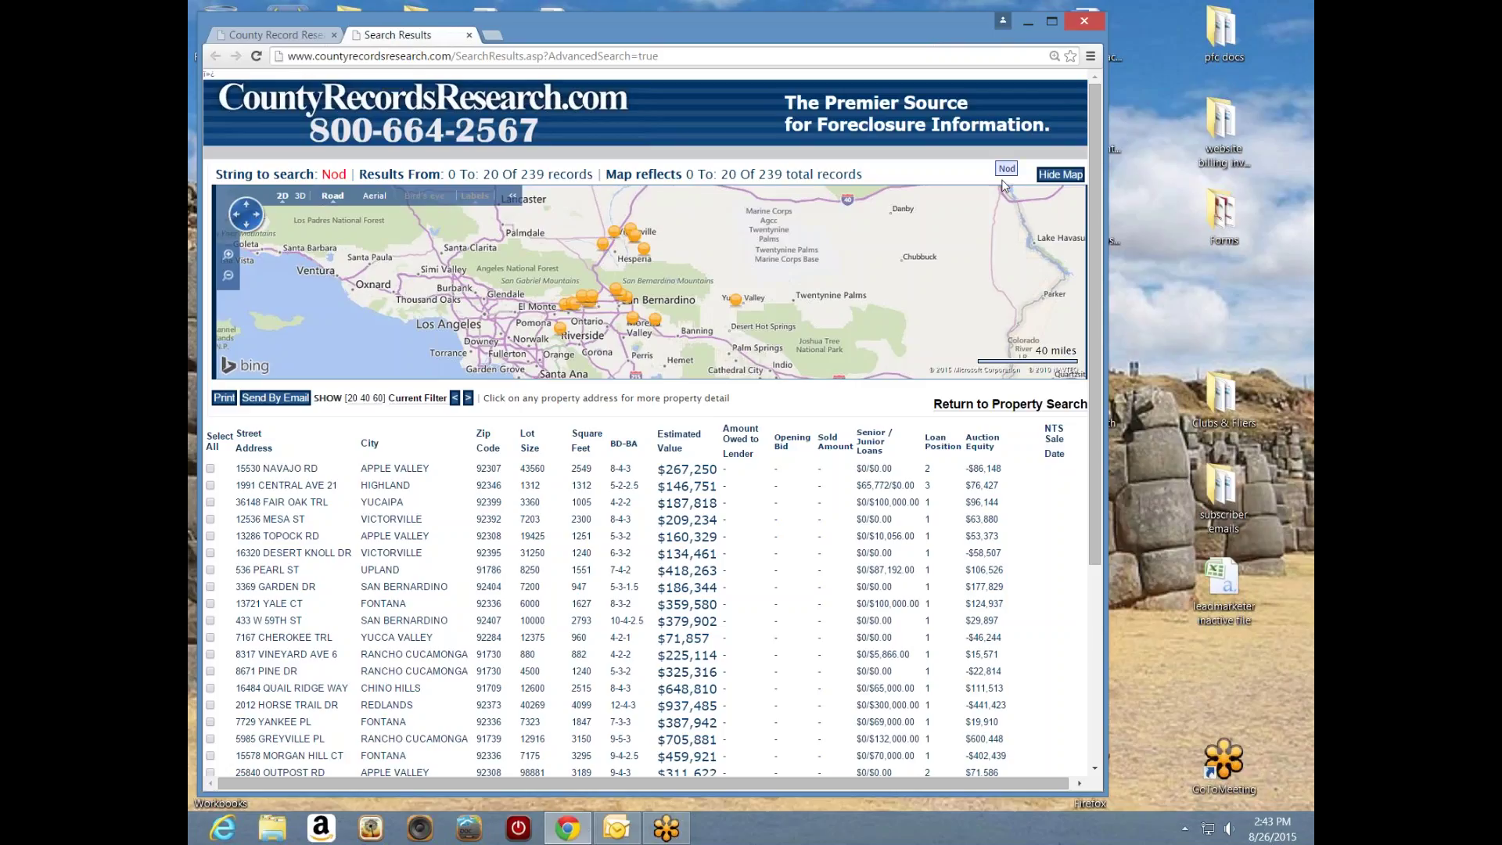
- Switch the Notice of Default results to display 60 records per page
scroll(1096, 336, down, 1)
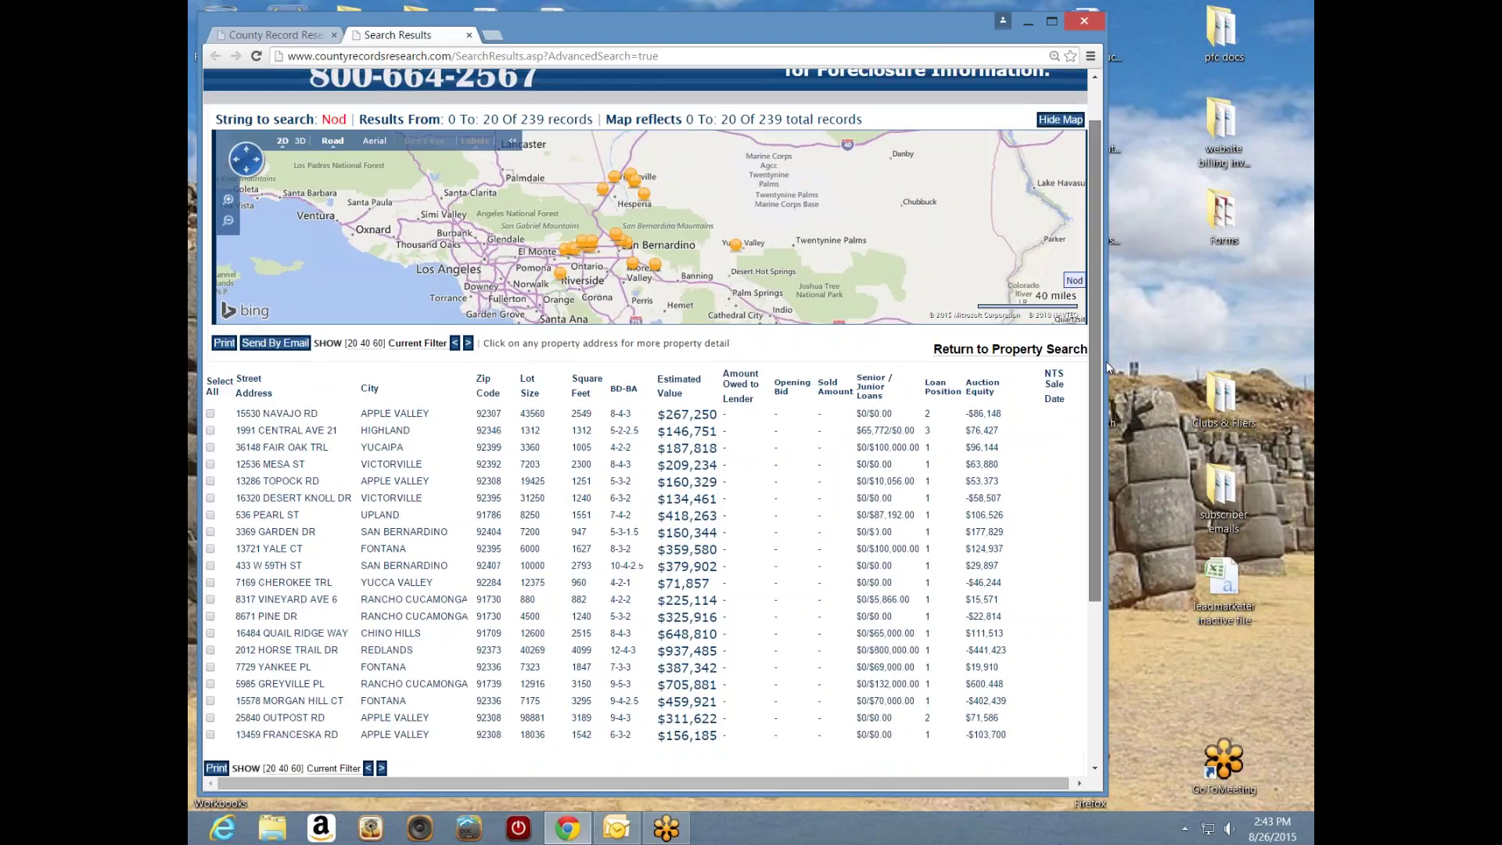
scroll(1111, 344, up, 1)
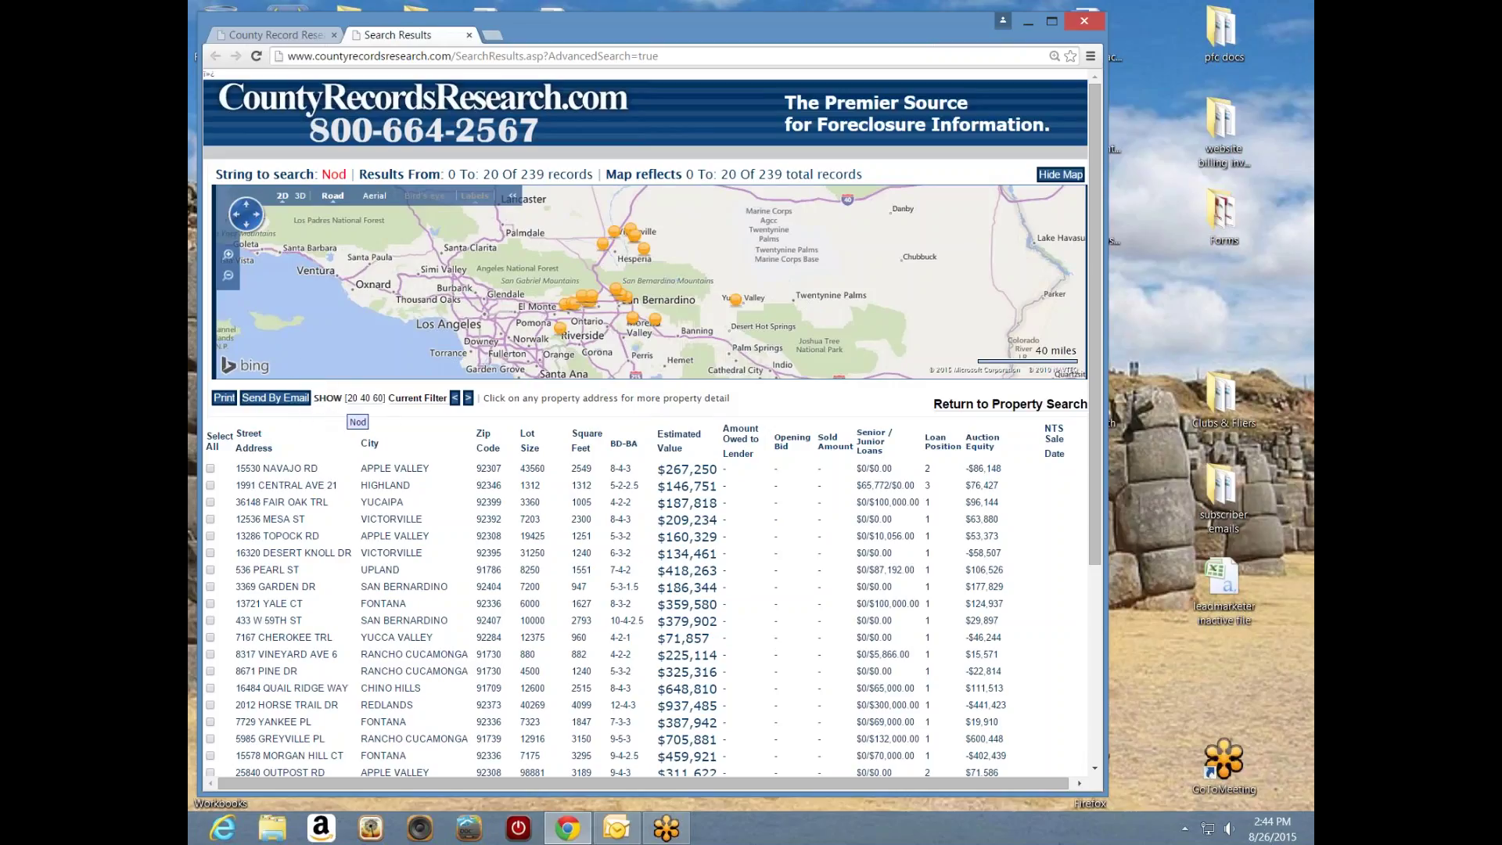
click(380, 399)
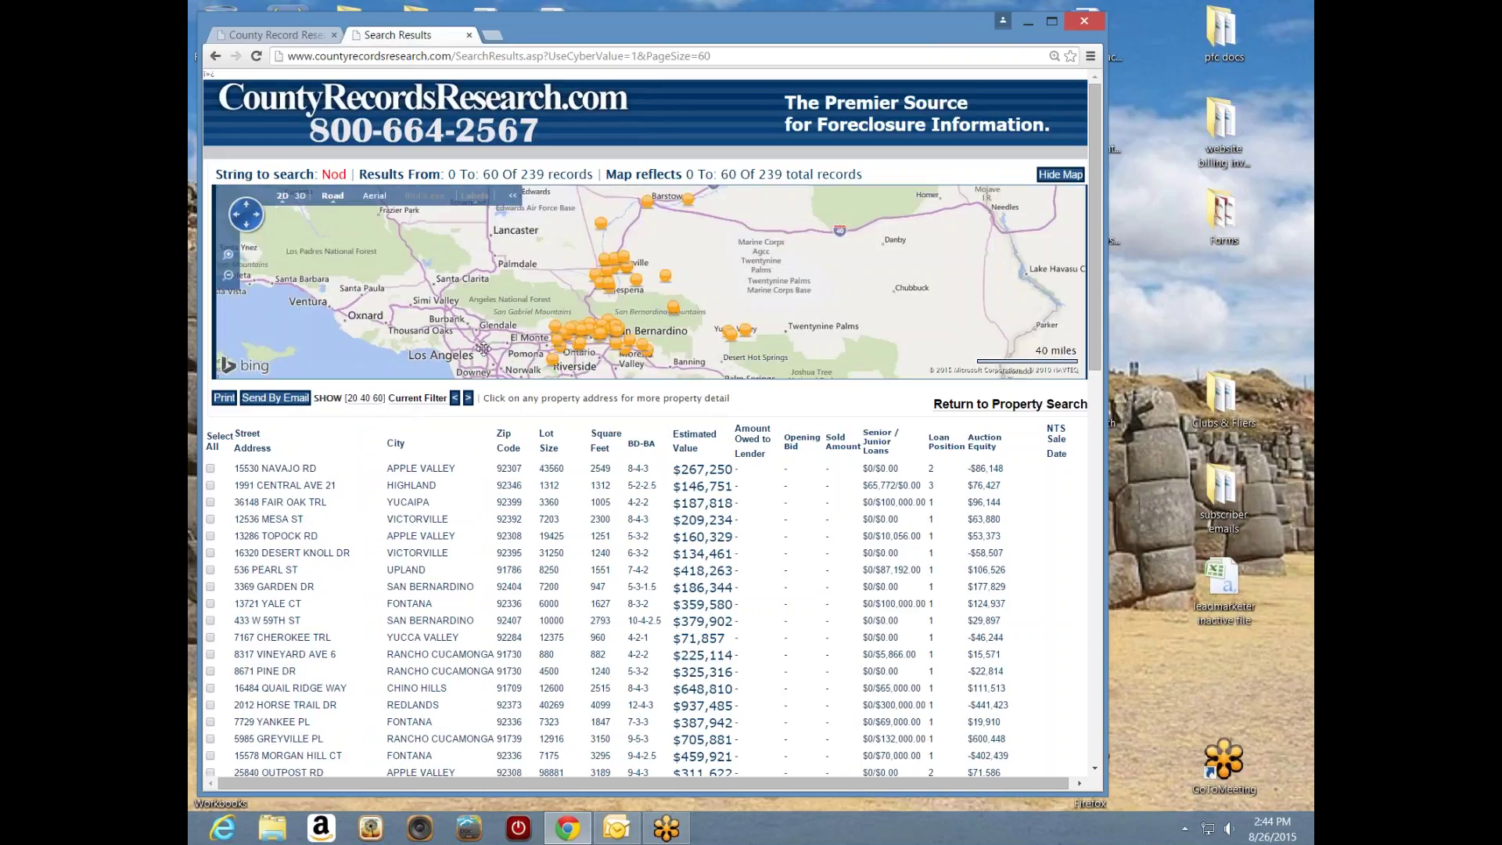
mouse_move(603, 338)
click(301, 35)
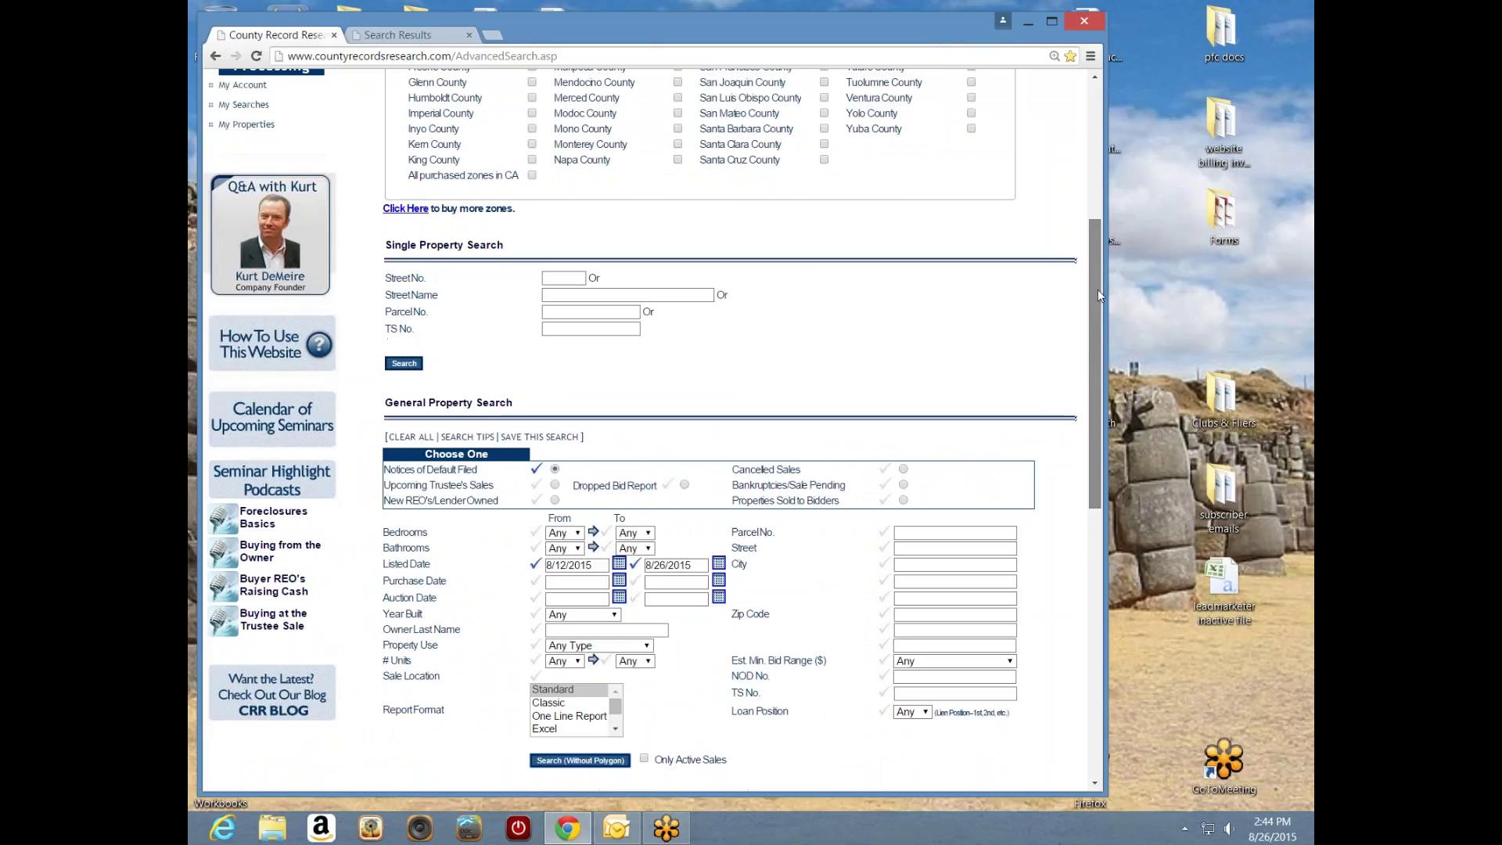
scroll(1092, 318, down, 2)
scroll(1093, 318, down, 1)
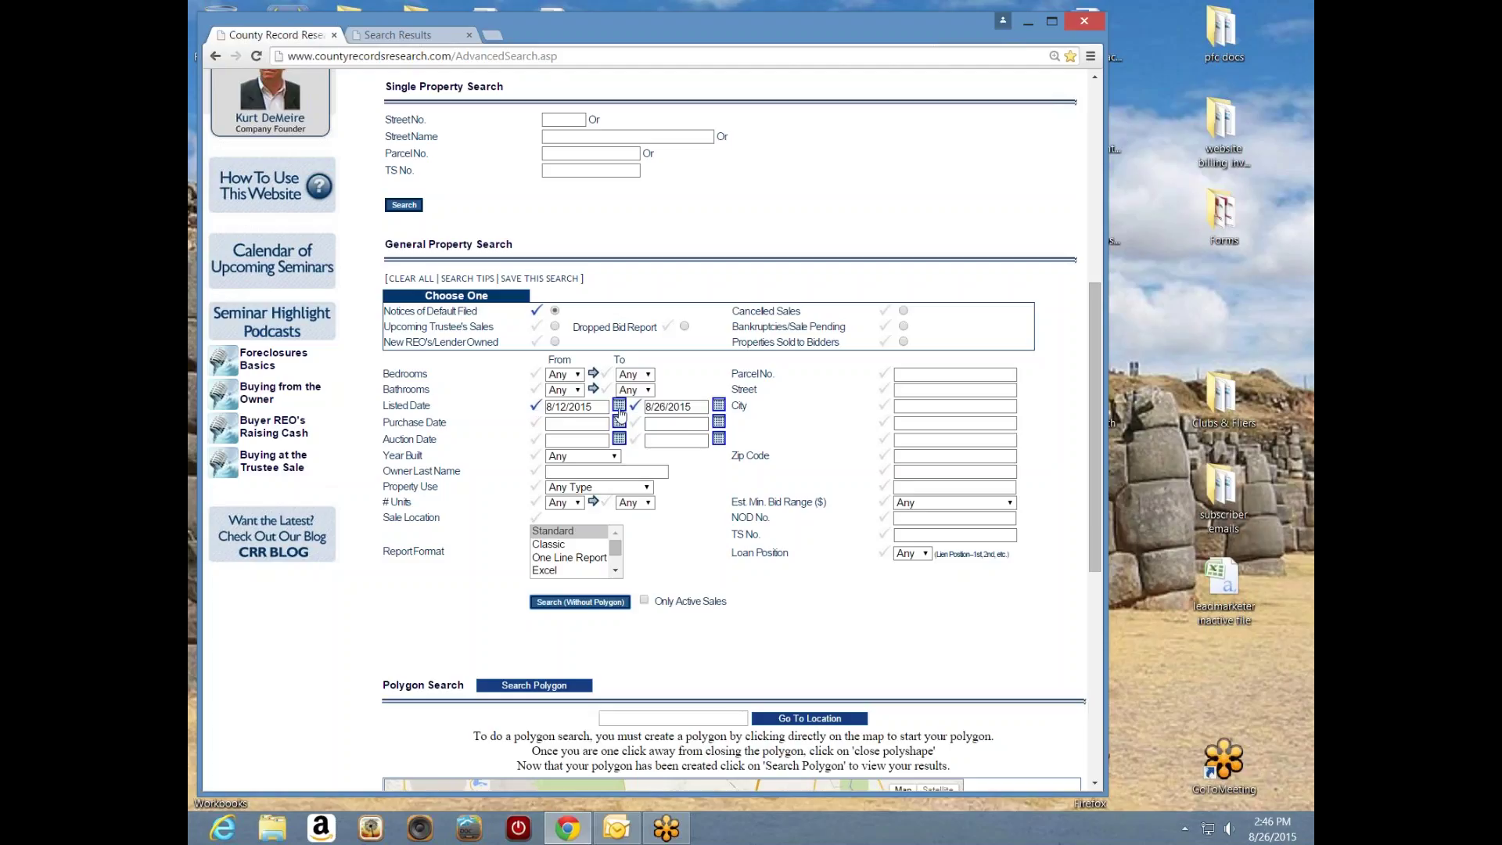
- Set the listed date range to 07/01/2015–07/31/2015 and run the Notices of Default search
click(619, 409)
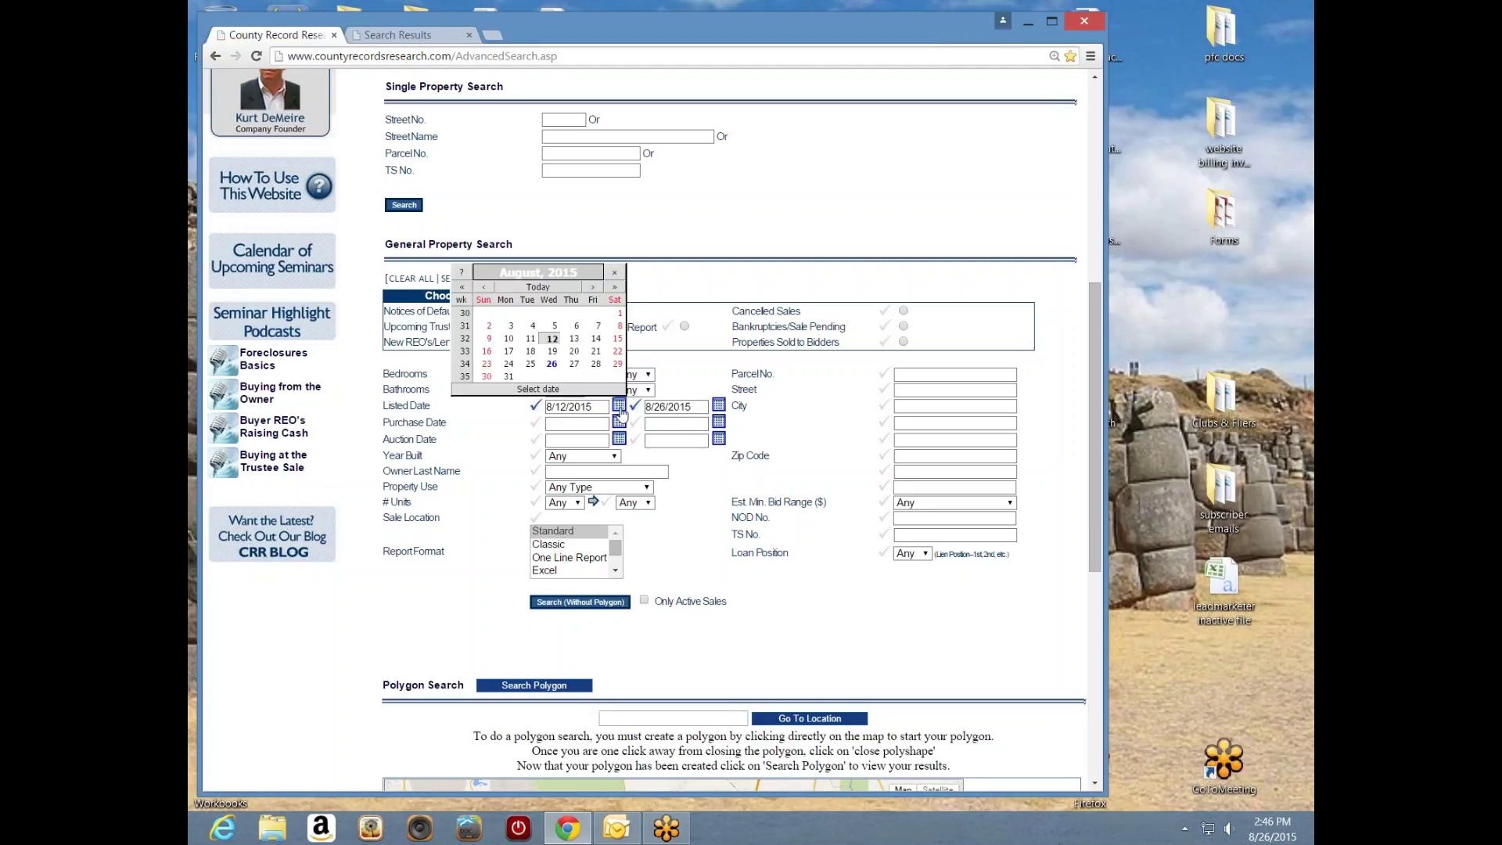
click(488, 289)
click(552, 313)
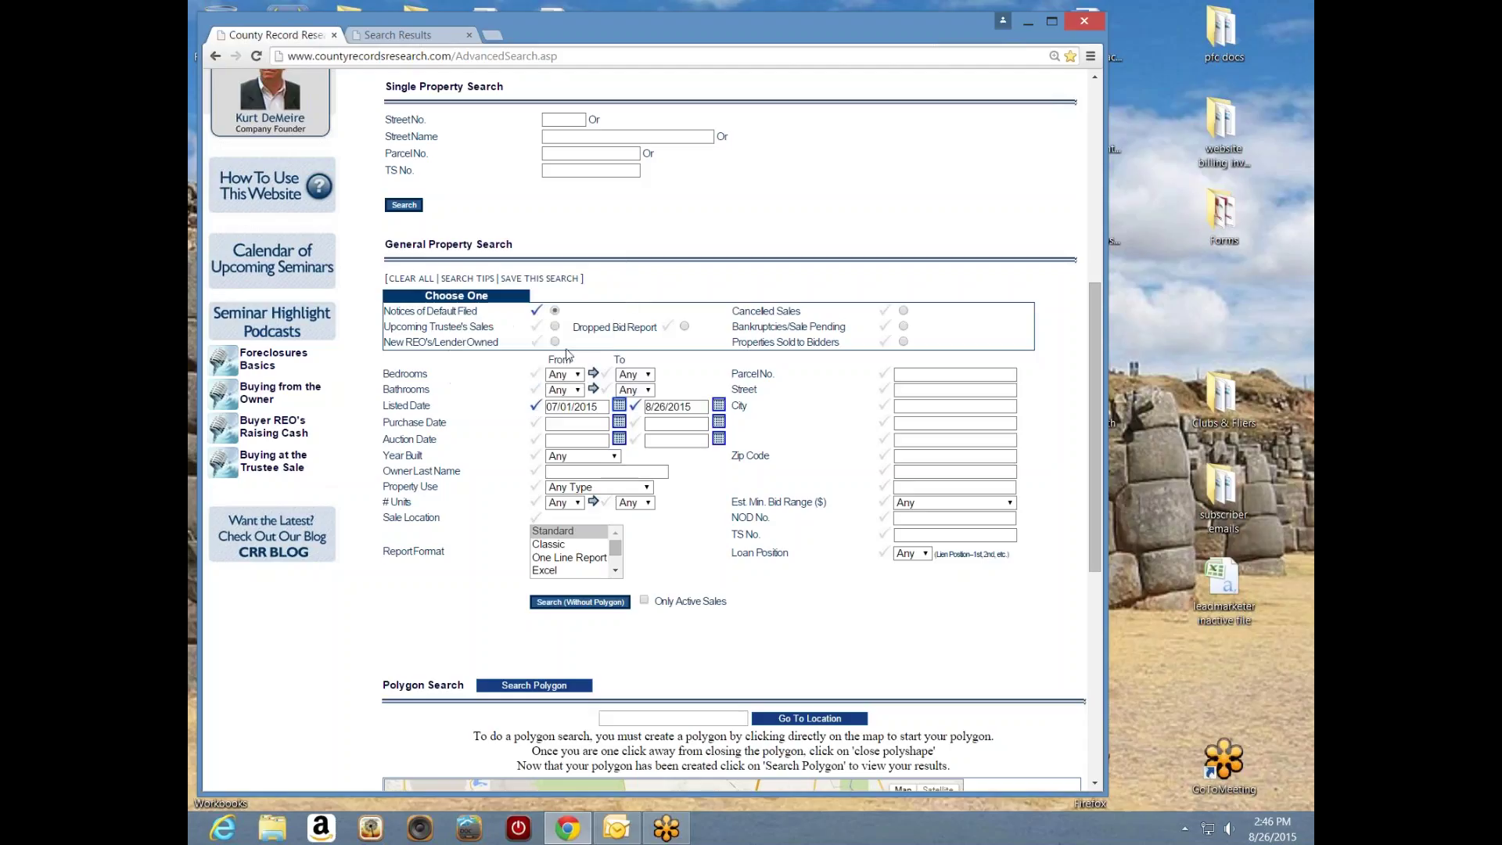
click(685, 410)
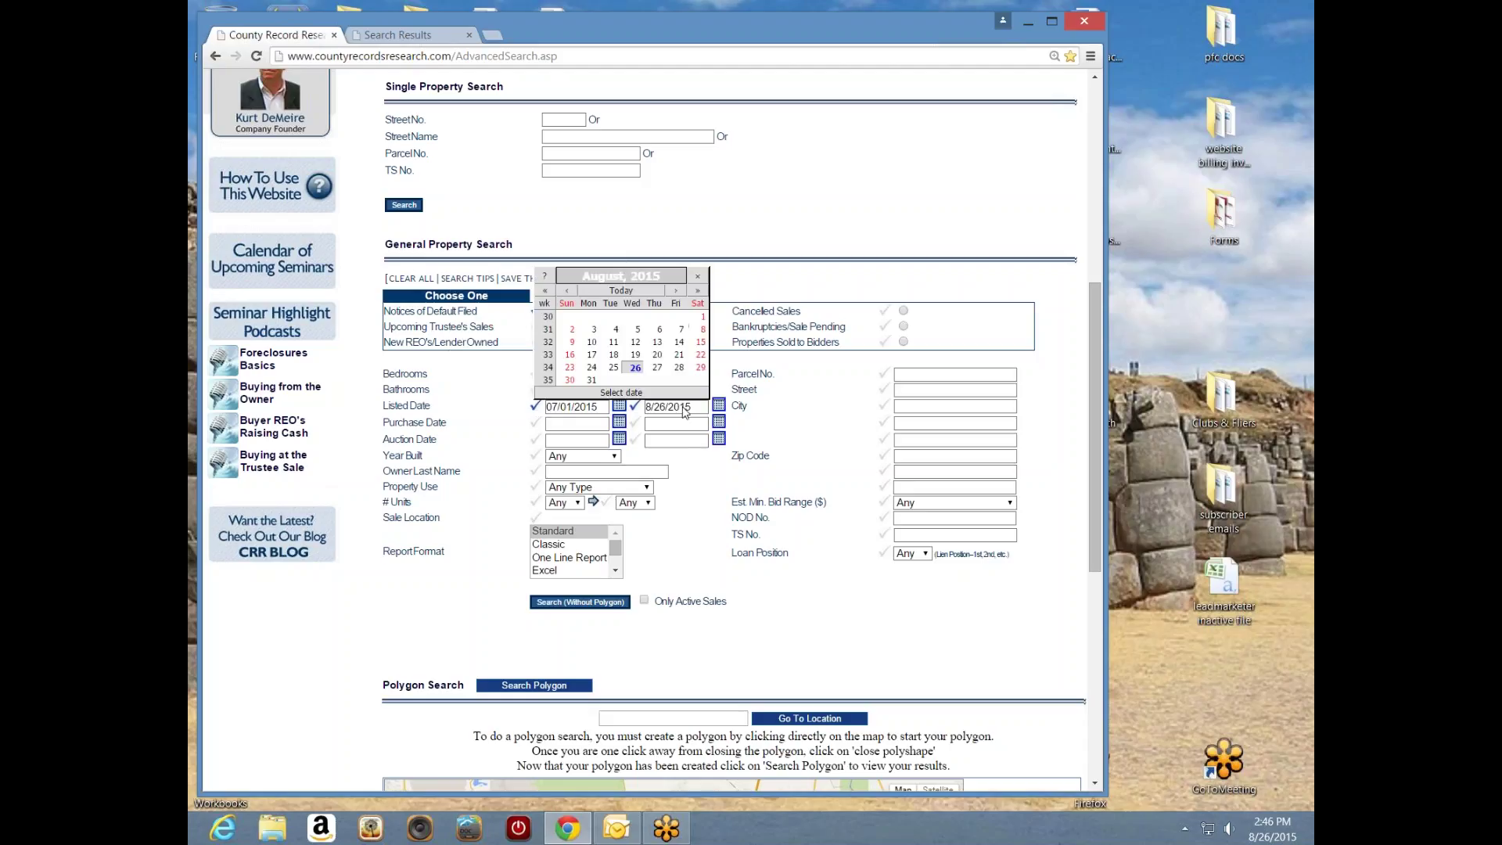
click(565, 291)
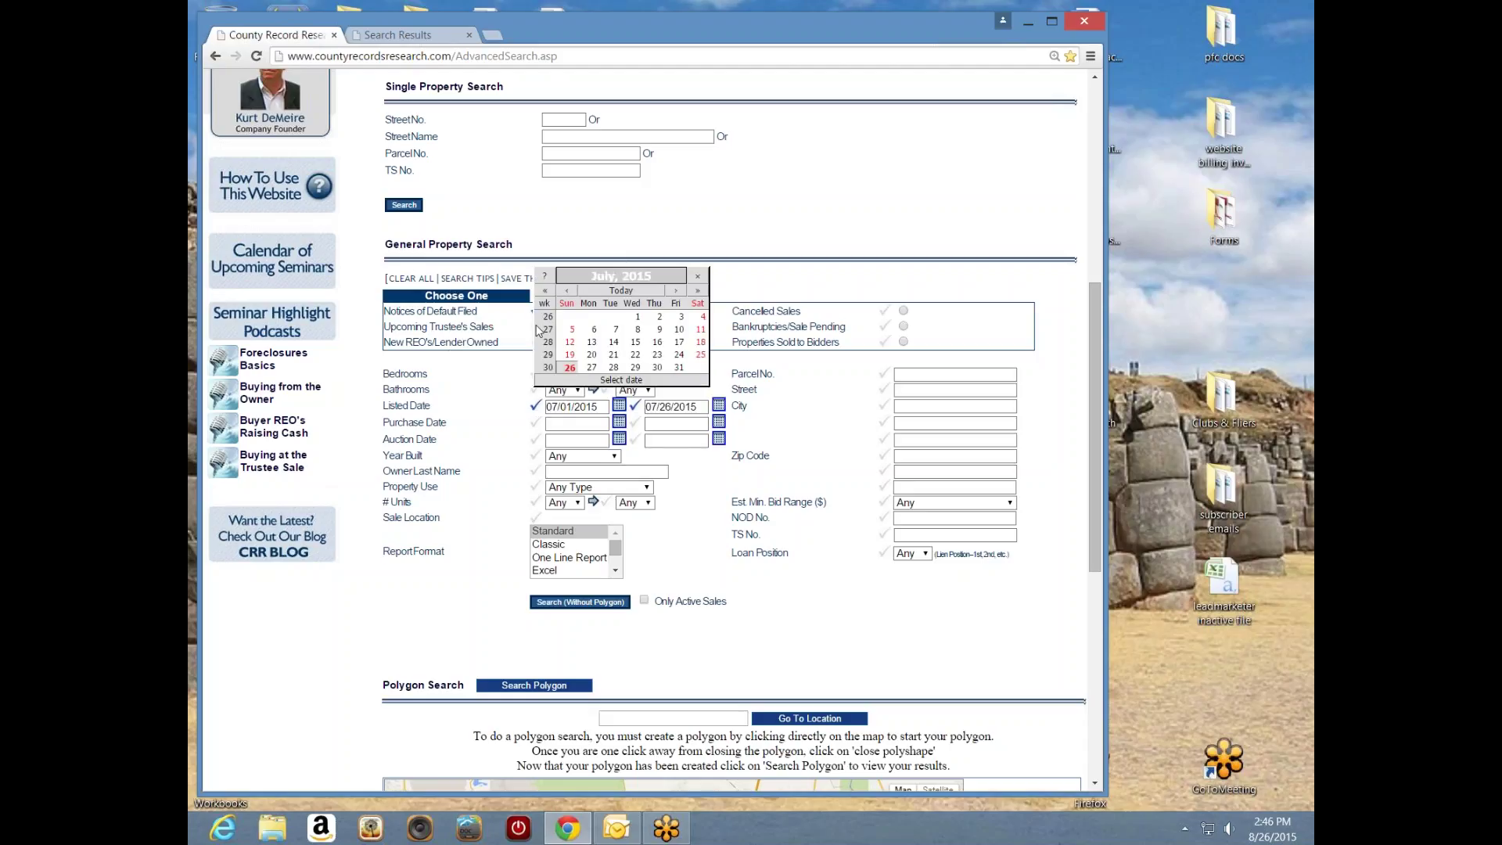
click(679, 367)
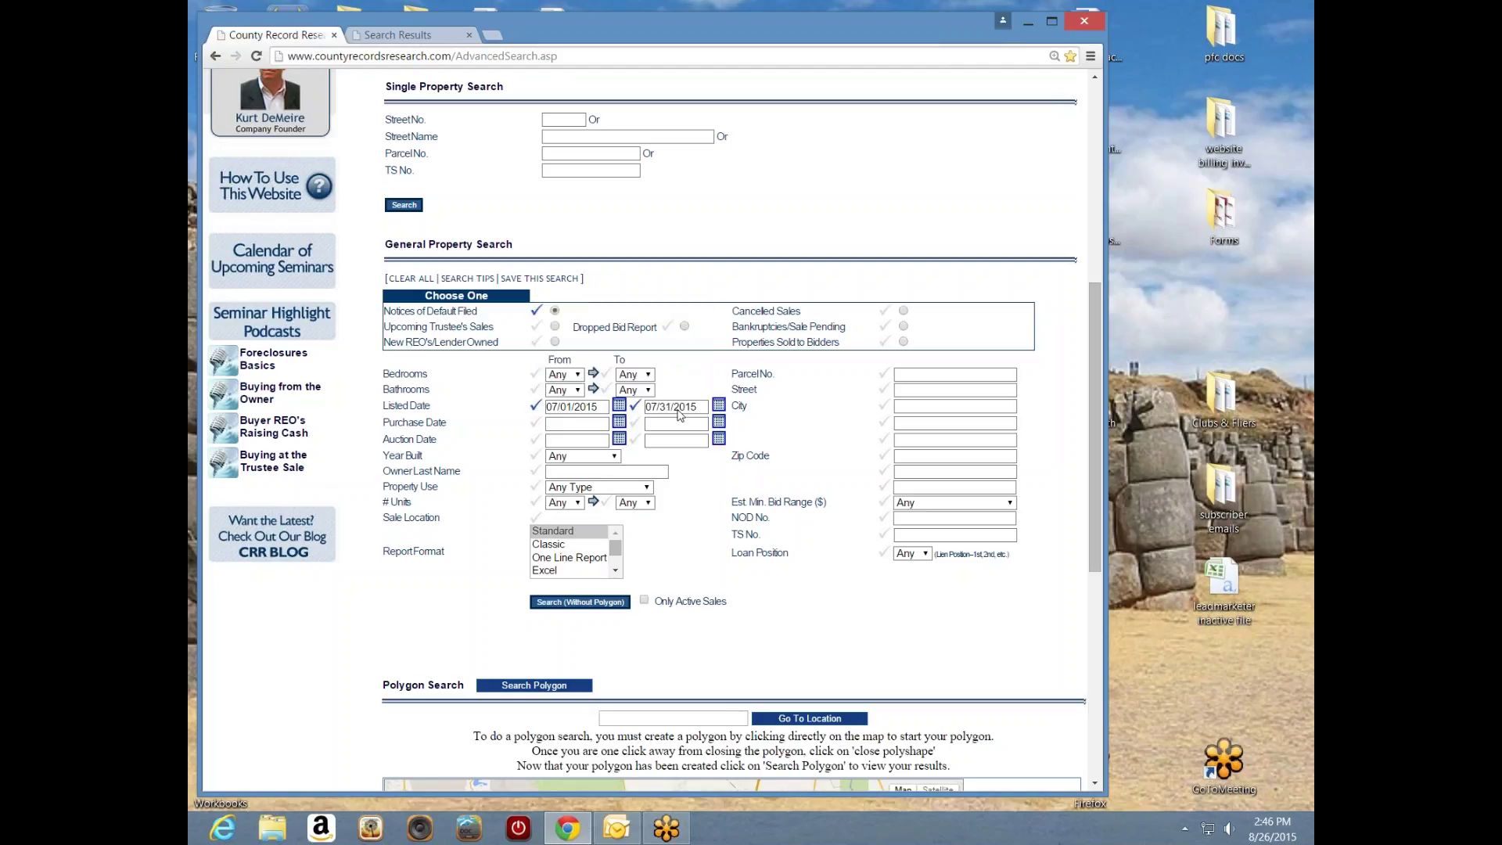
click(613, 604)
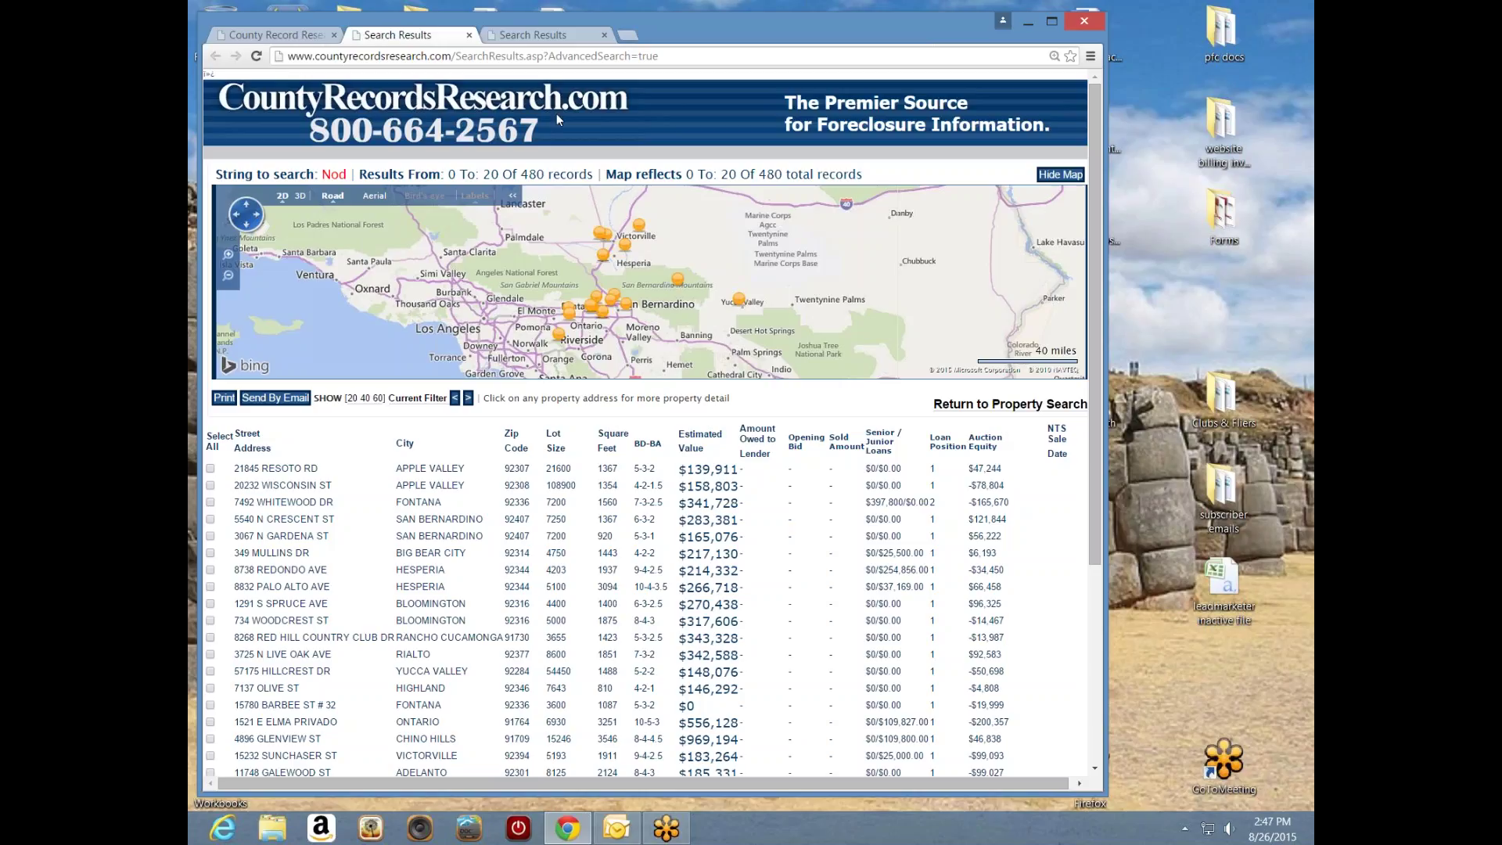
- Compare the two results tabs, then close the 480-record July results tab
key(ctrl+Tab)
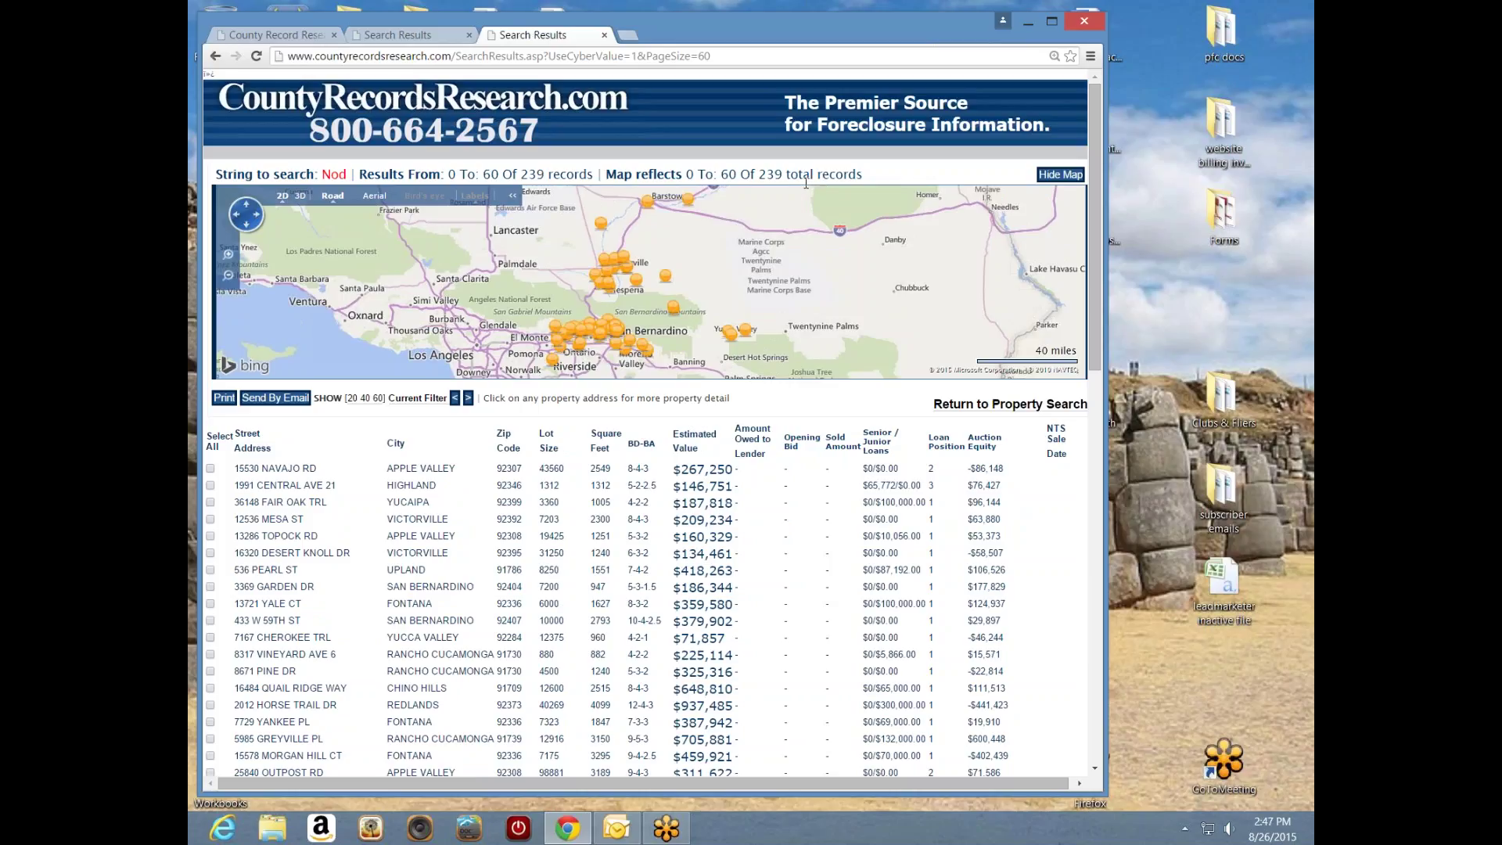
click(414, 35)
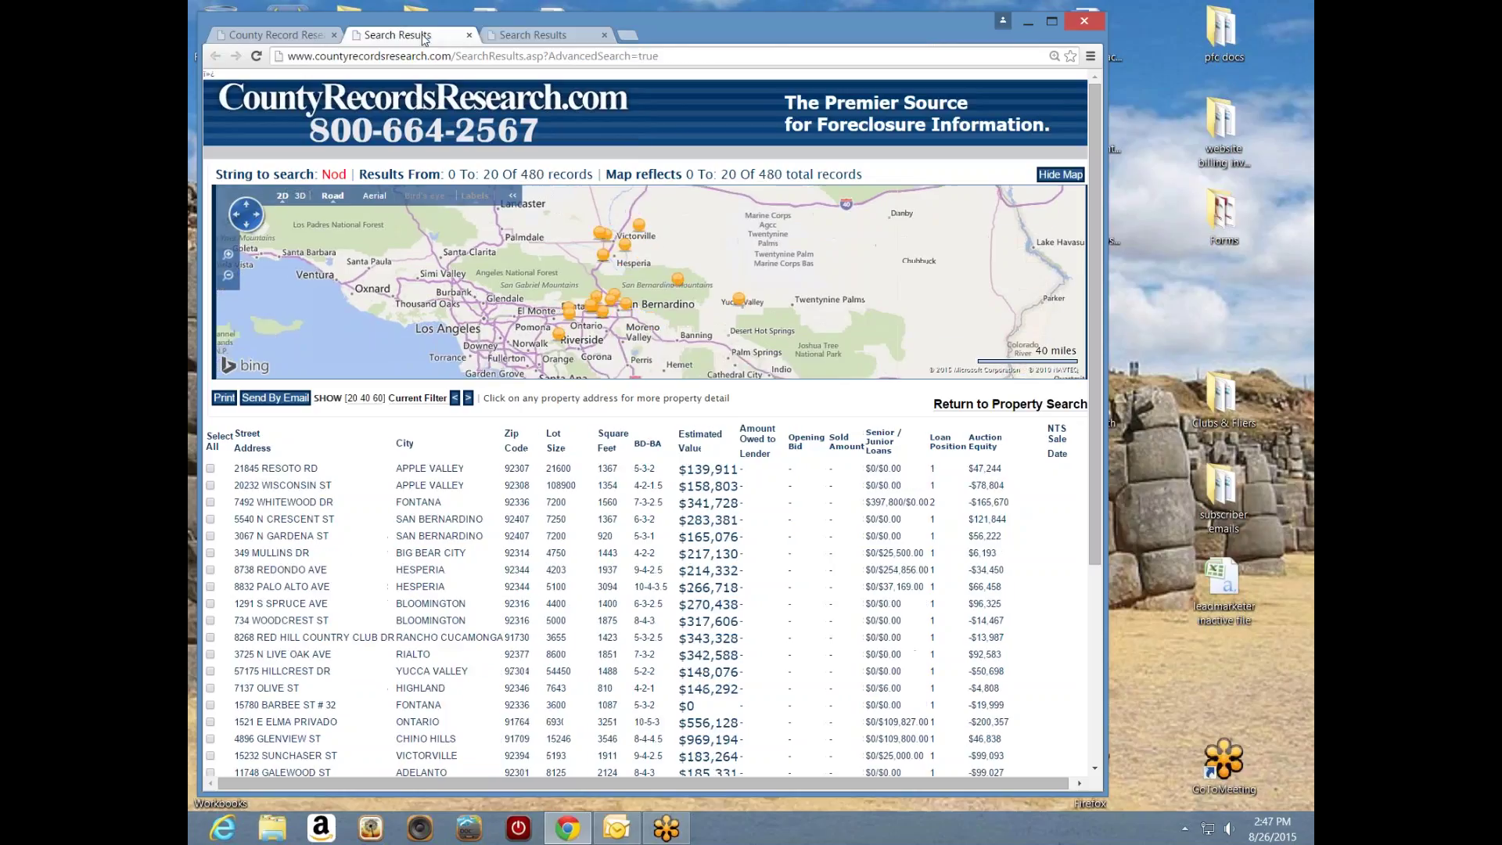
click(538, 37)
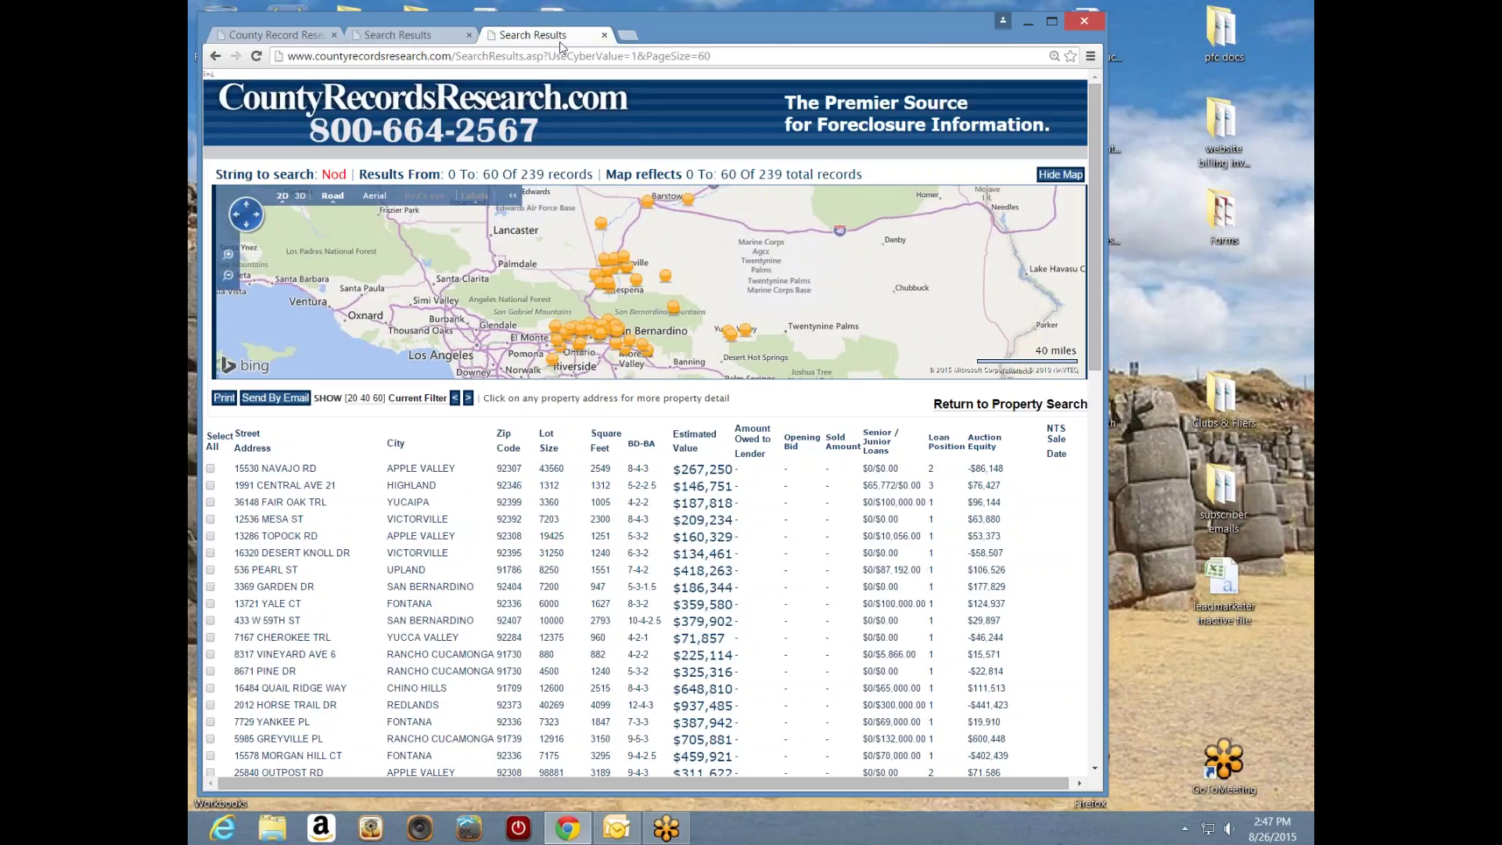
click(469, 35)
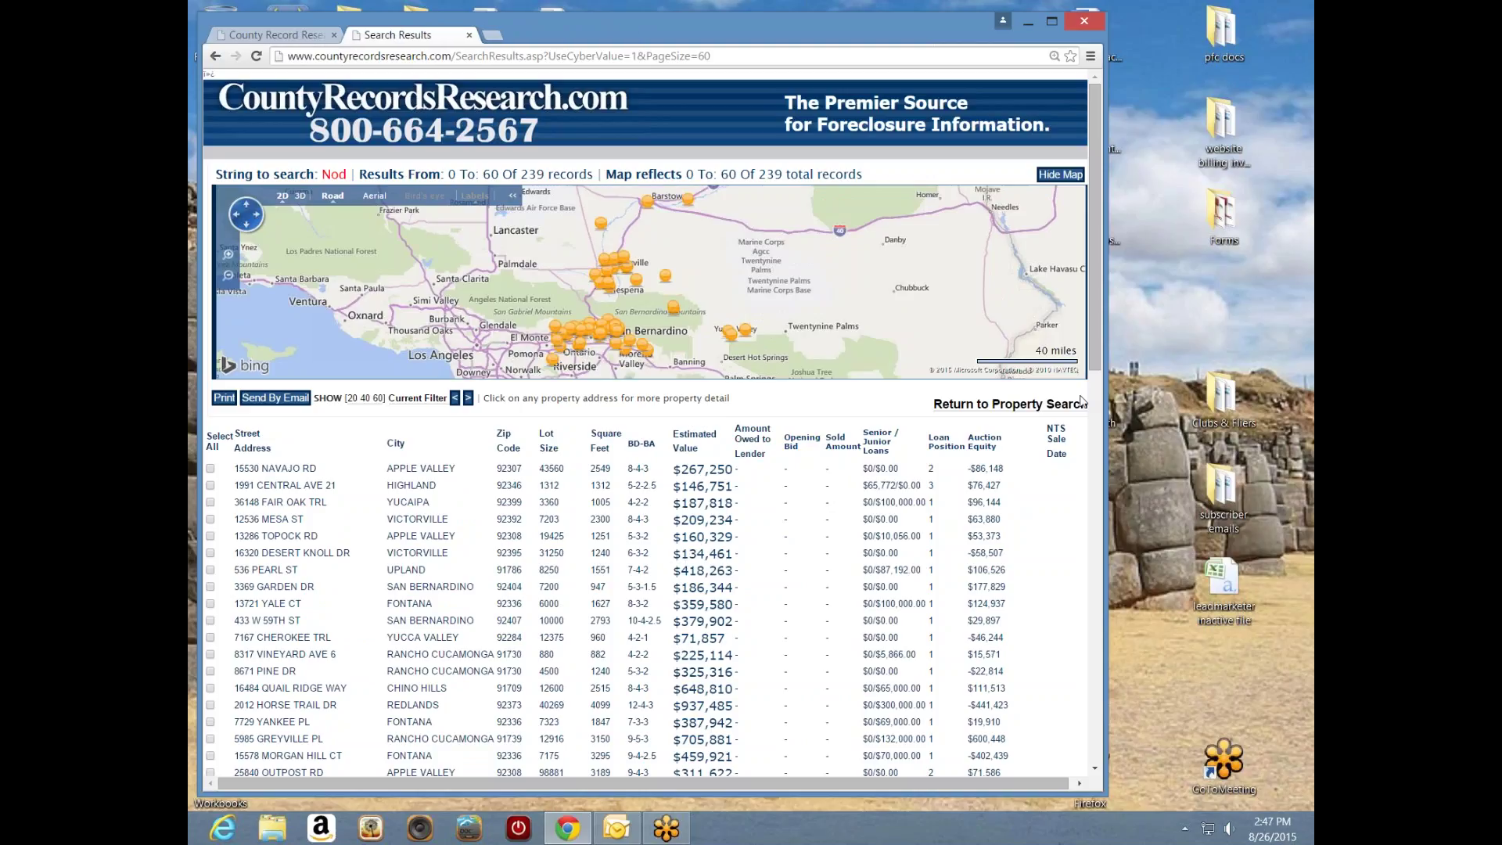
scroll(1095, 396, down, 2)
scroll(1096, 395, down, 2)
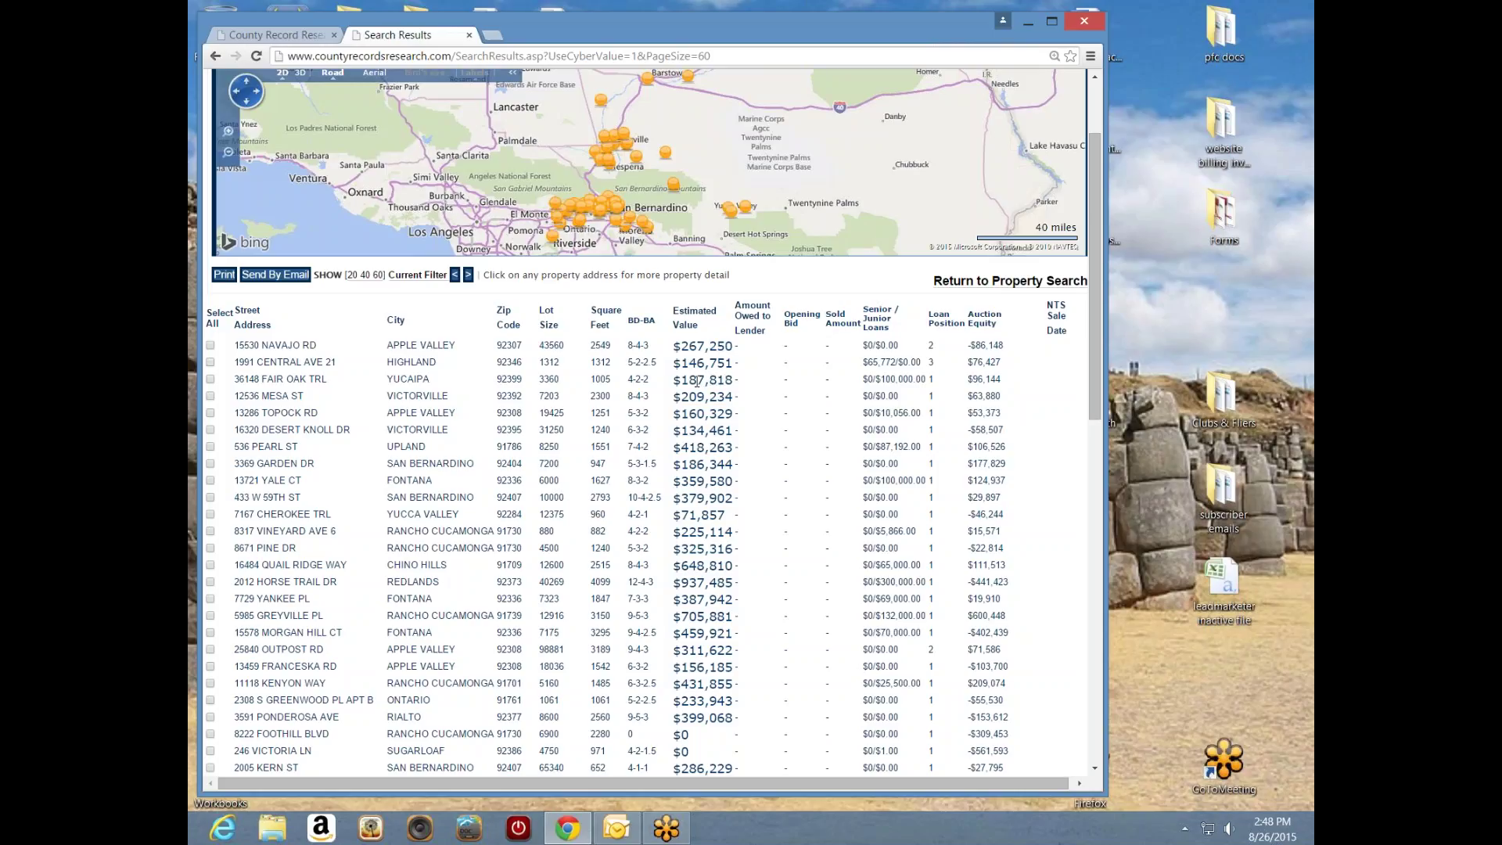
click(296, 380)
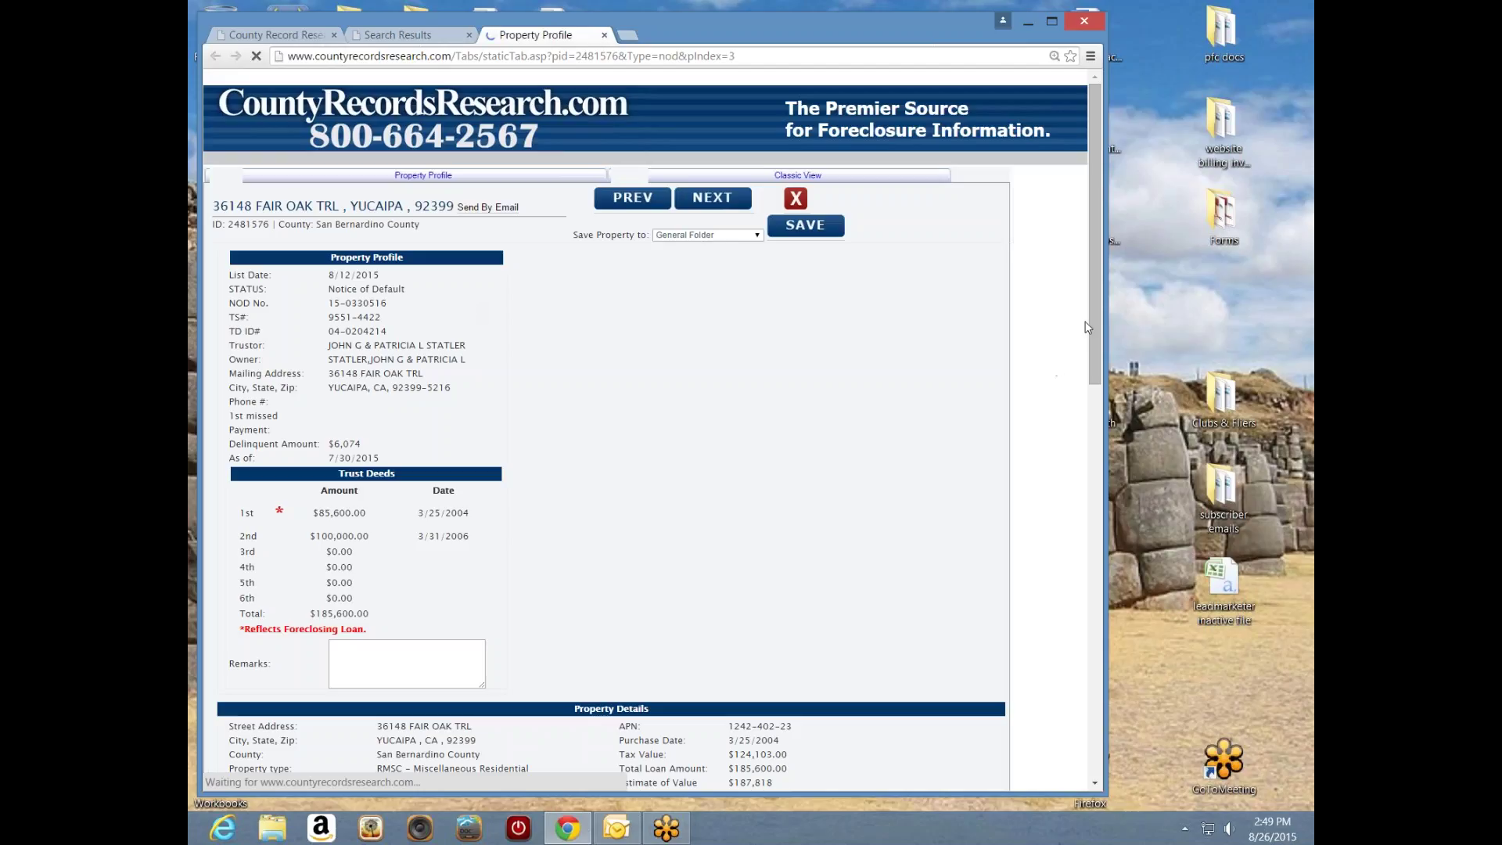
drag(1093, 313, 1090, 403)
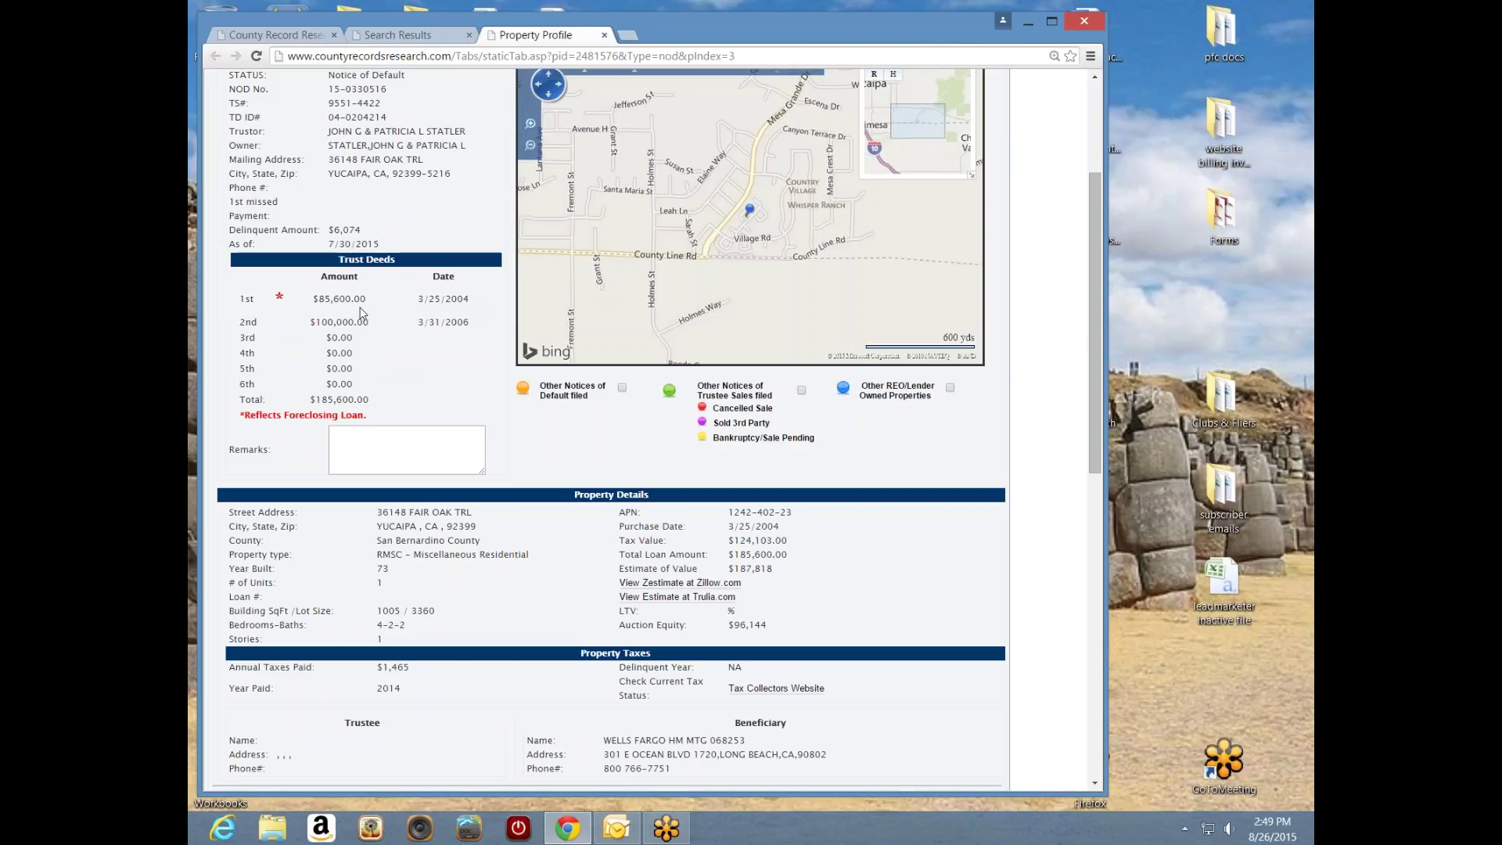
drag(485, 302, 417, 302)
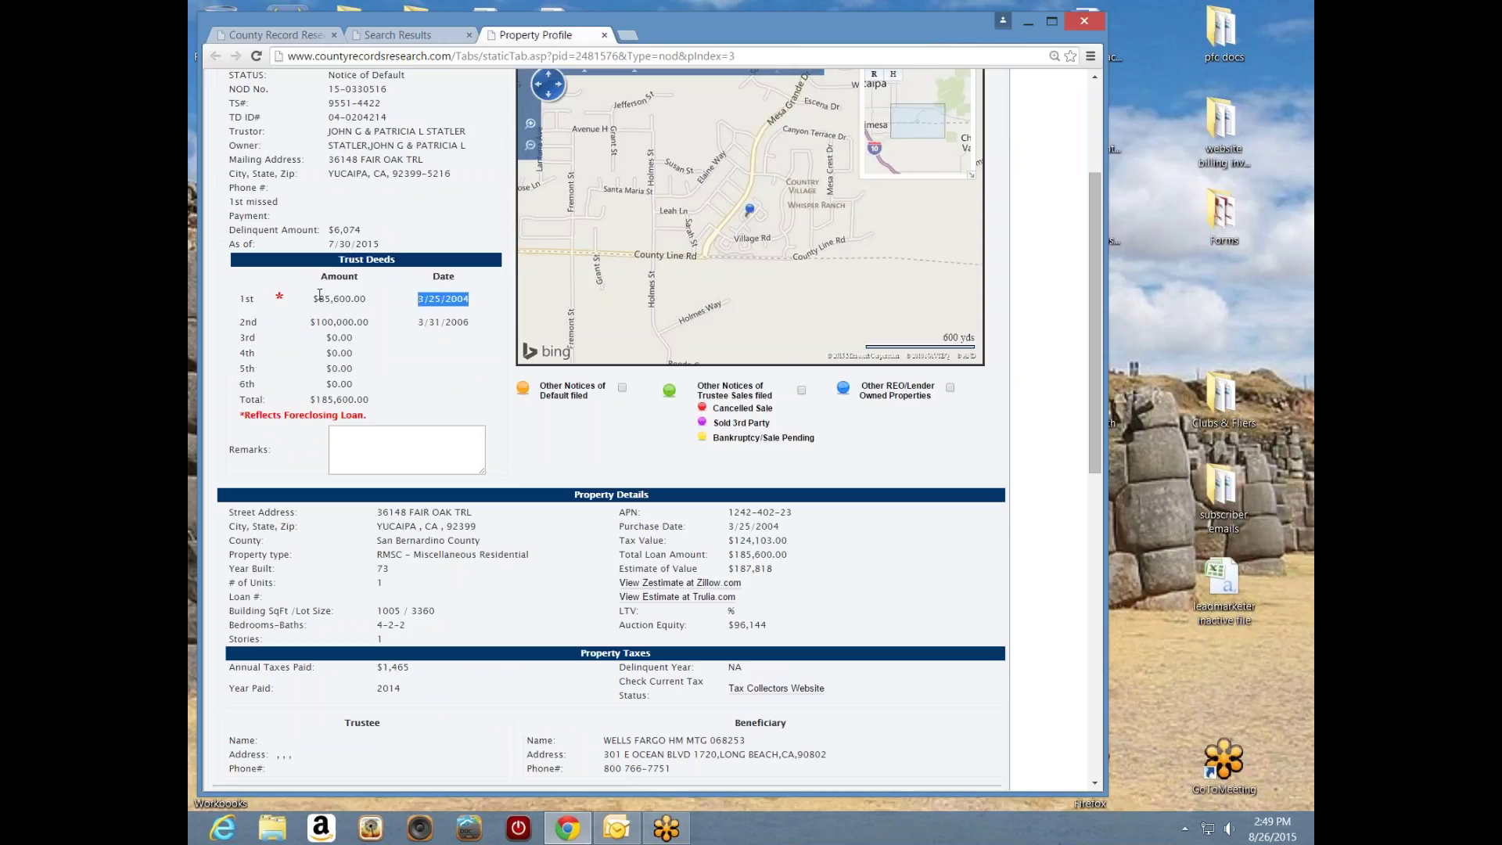
click(451, 349)
drag(482, 518, 382, 517)
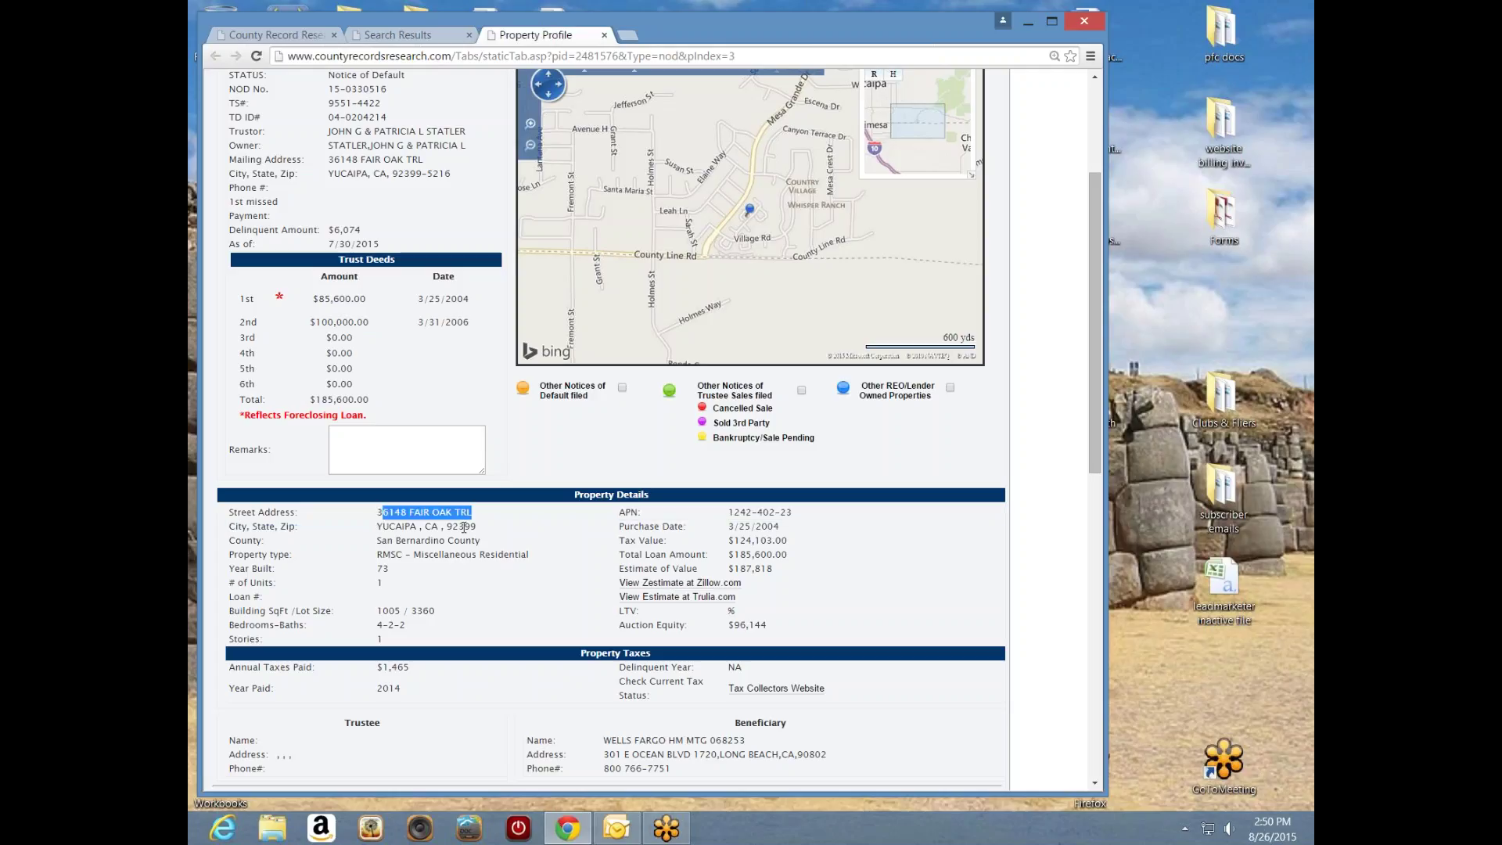
click(502, 523)
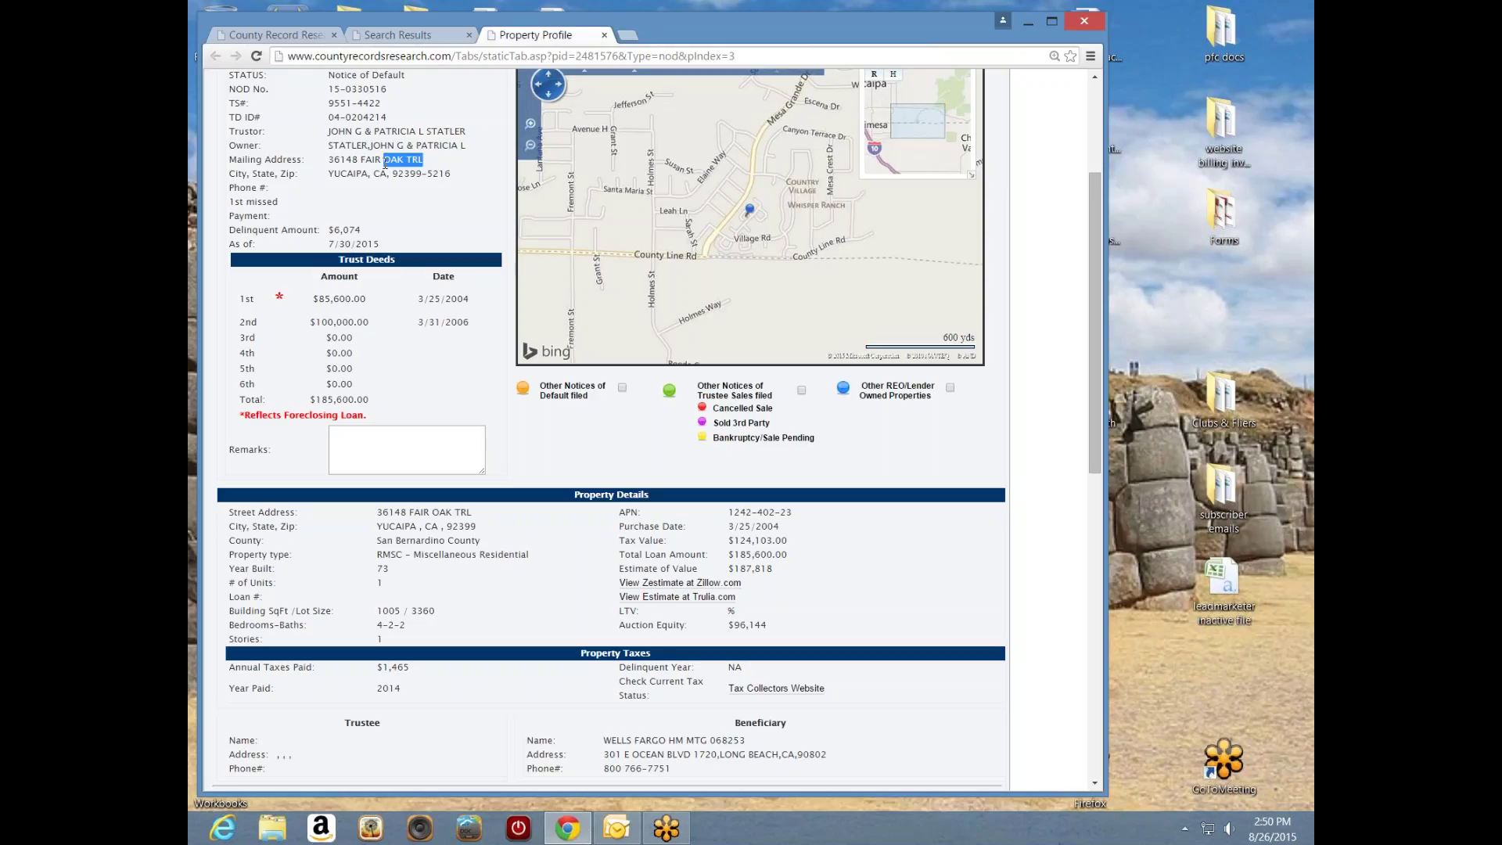
drag(384, 162, 331, 162)
click(509, 516)
drag(369, 303, 324, 301)
click(390, 331)
drag(780, 527, 726, 526)
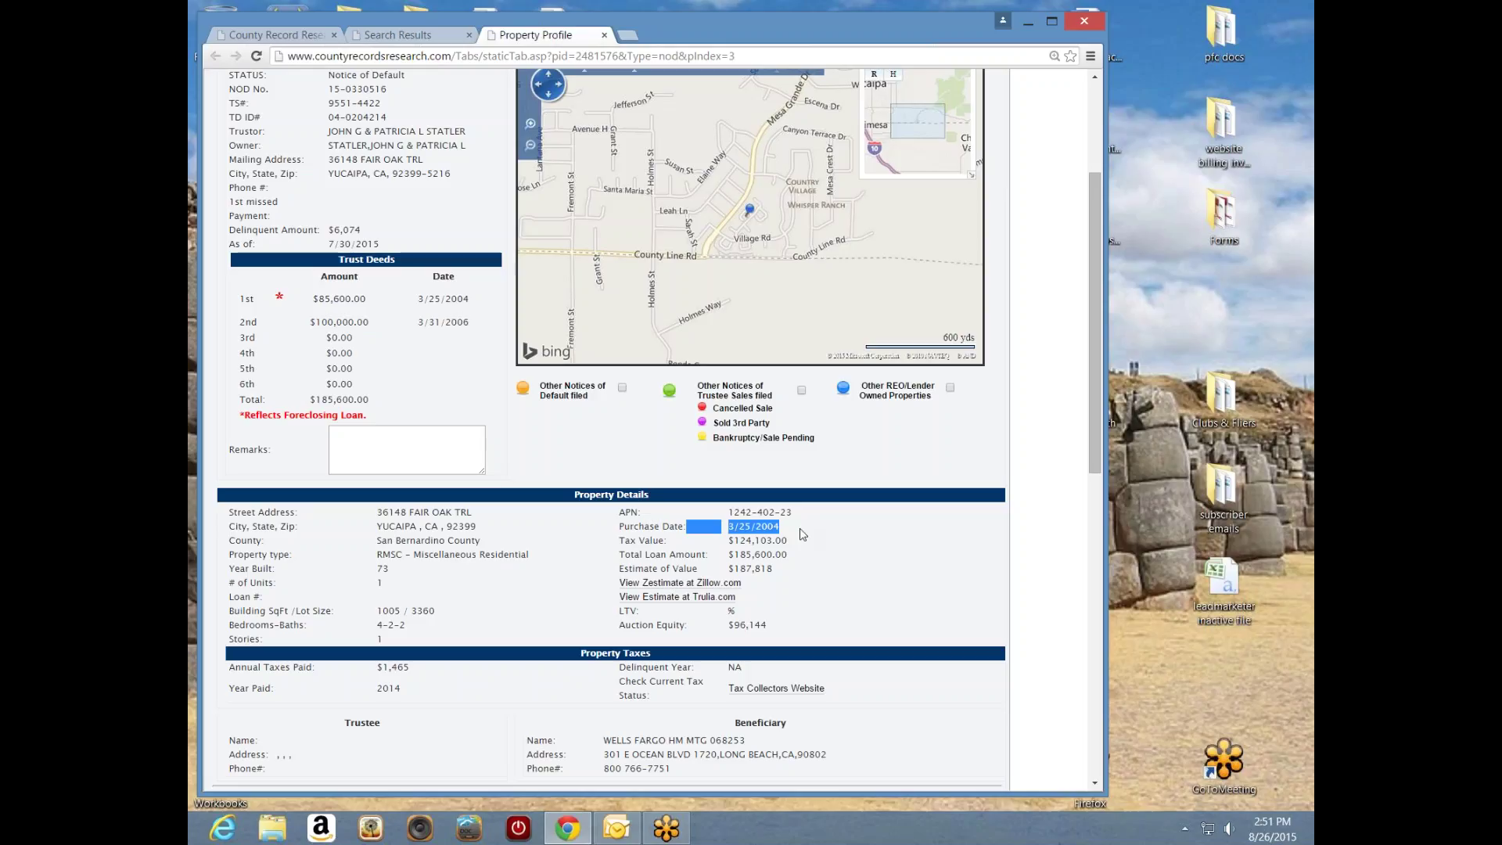
click(681, 472)
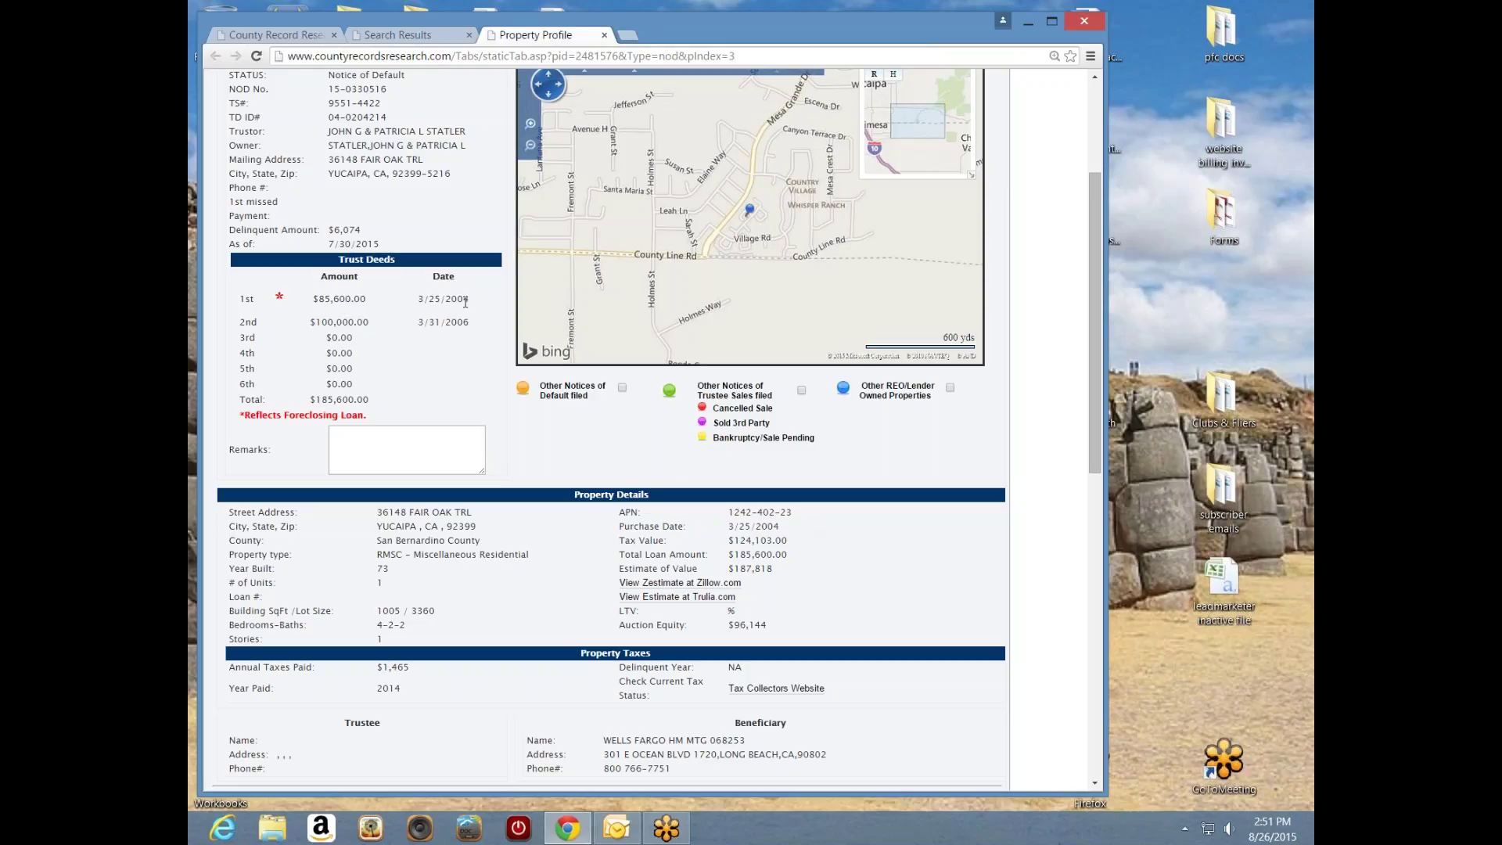
drag(475, 304, 417, 302)
click(859, 556)
drag(795, 542, 734, 542)
click(397, 302)
drag(384, 304, 319, 304)
click(384, 293)
double_click(381, 322)
click(392, 330)
drag(369, 322, 317, 322)
click(394, 329)
drag(781, 526, 730, 528)
click(440, 369)
drag(467, 127, 328, 133)
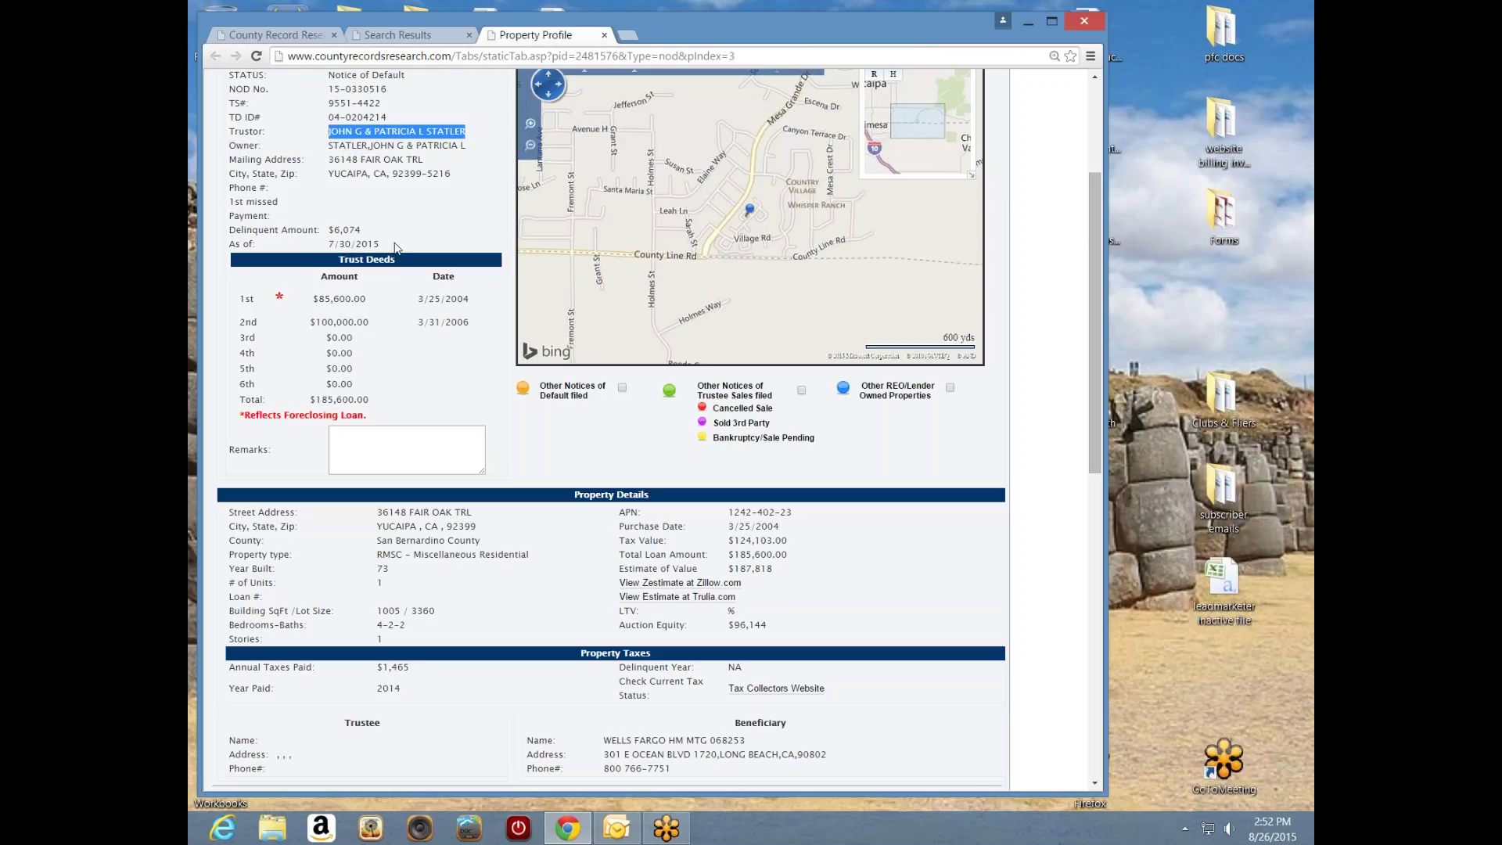
drag(1094, 261, 1091, 205)
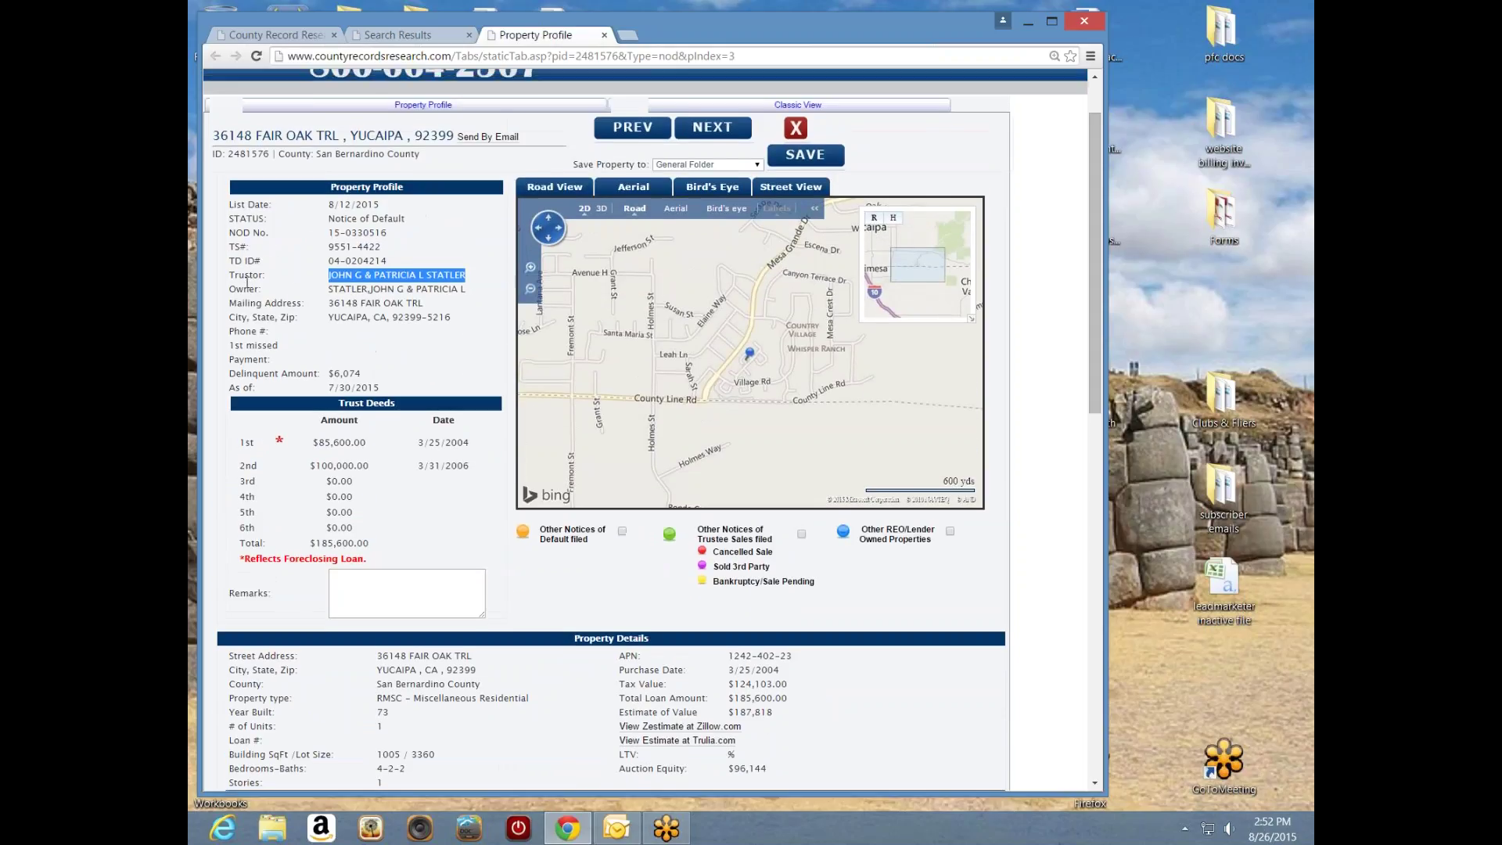
drag(266, 276, 227, 276)
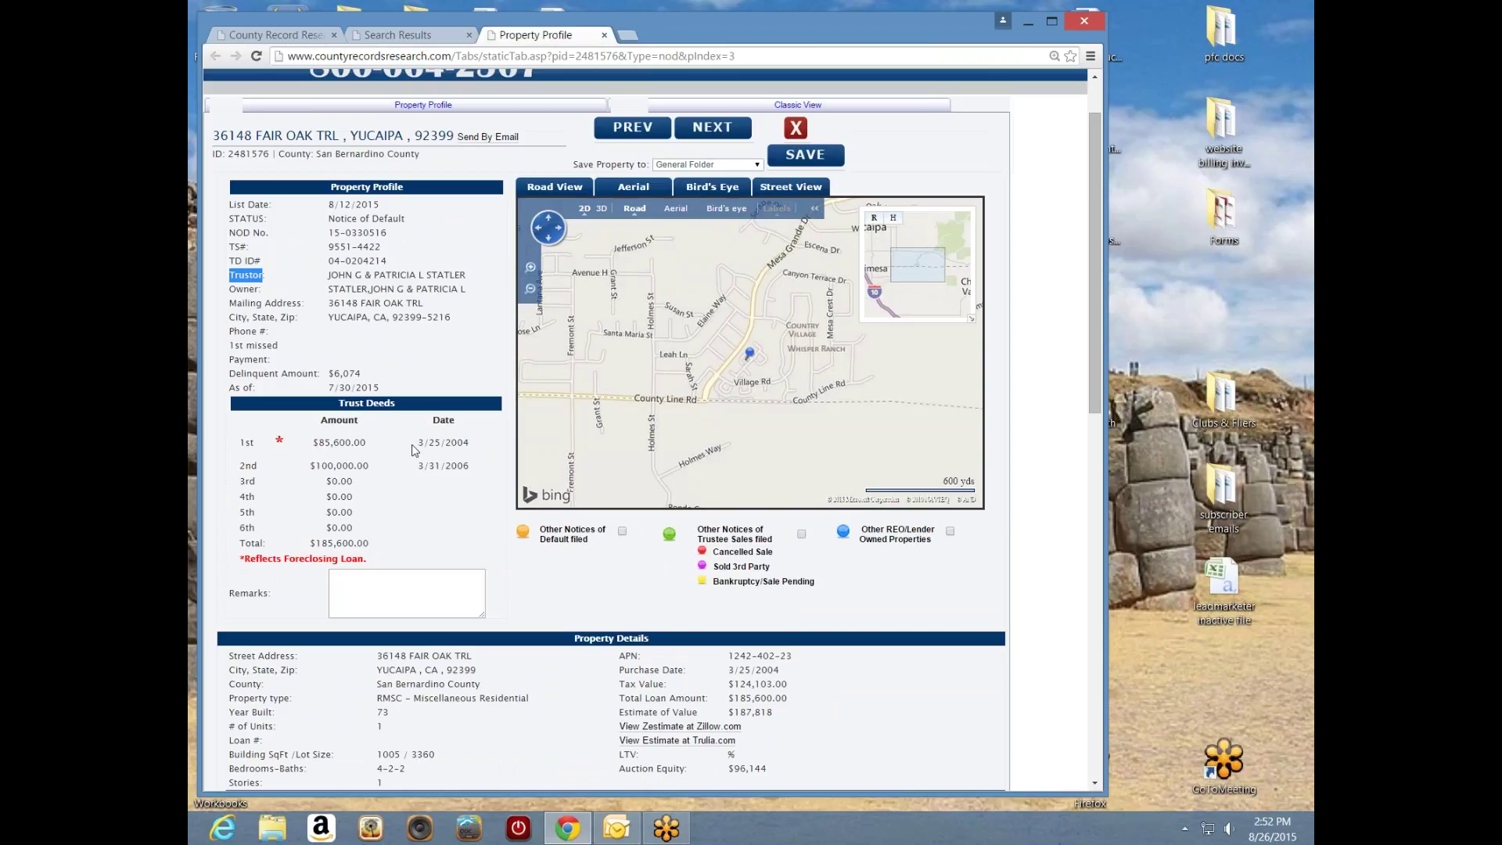
drag(383, 445, 316, 443)
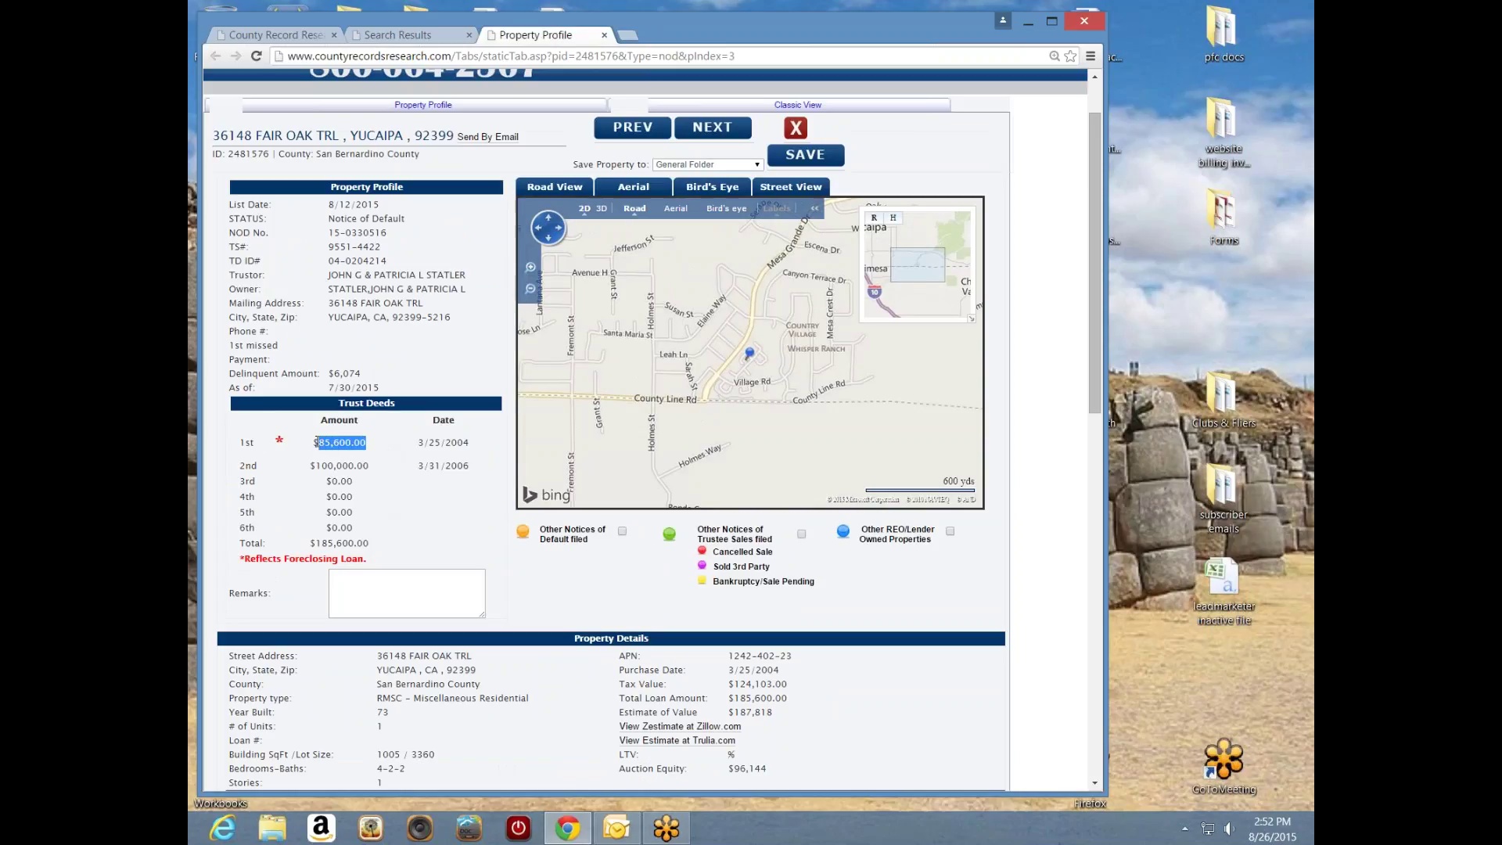
click(468, 443)
drag(470, 442, 419, 443)
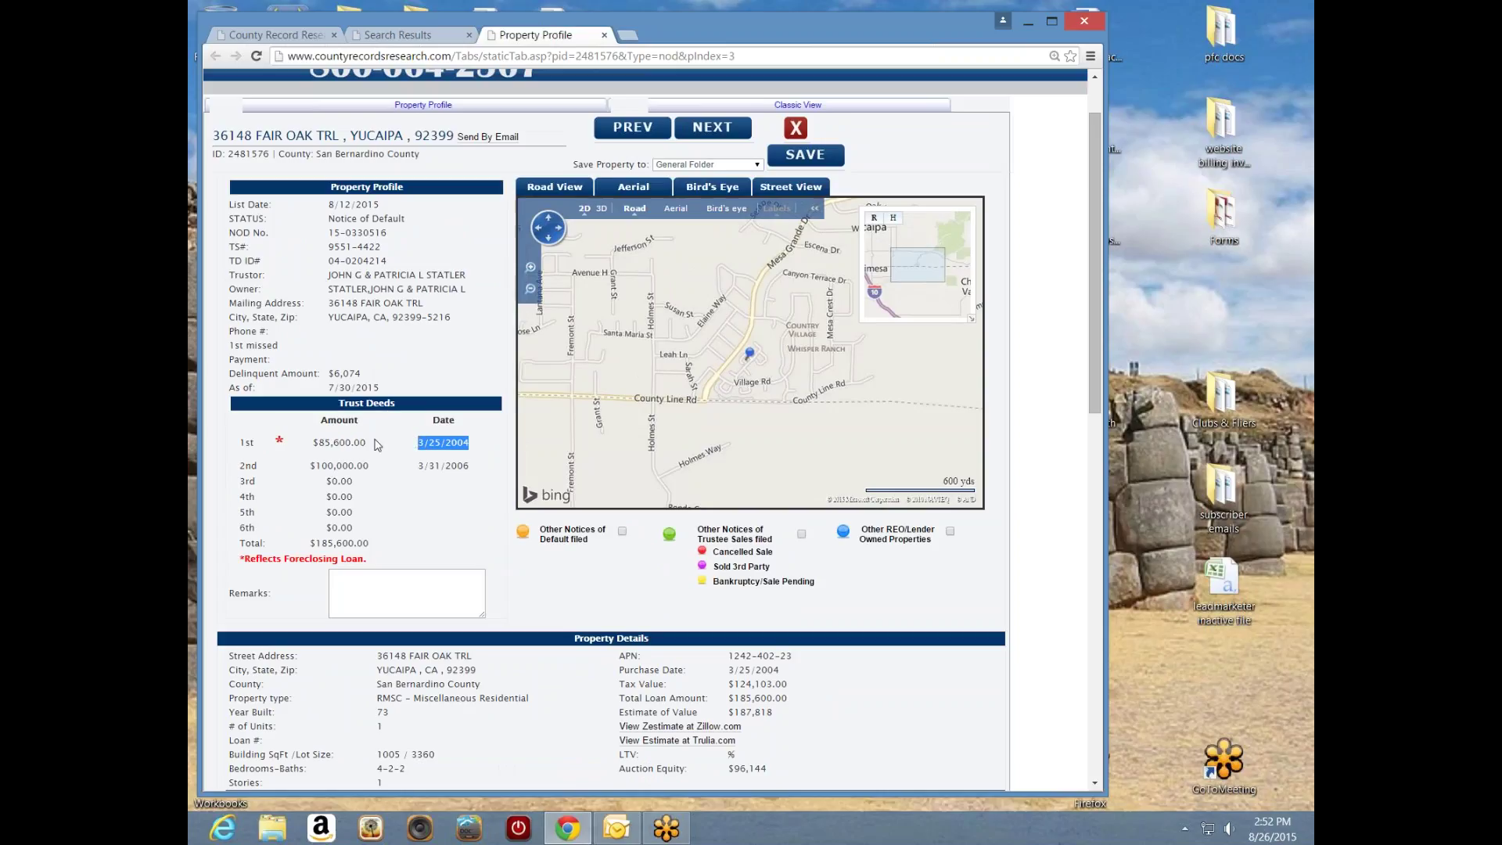
drag(389, 260, 325, 261)
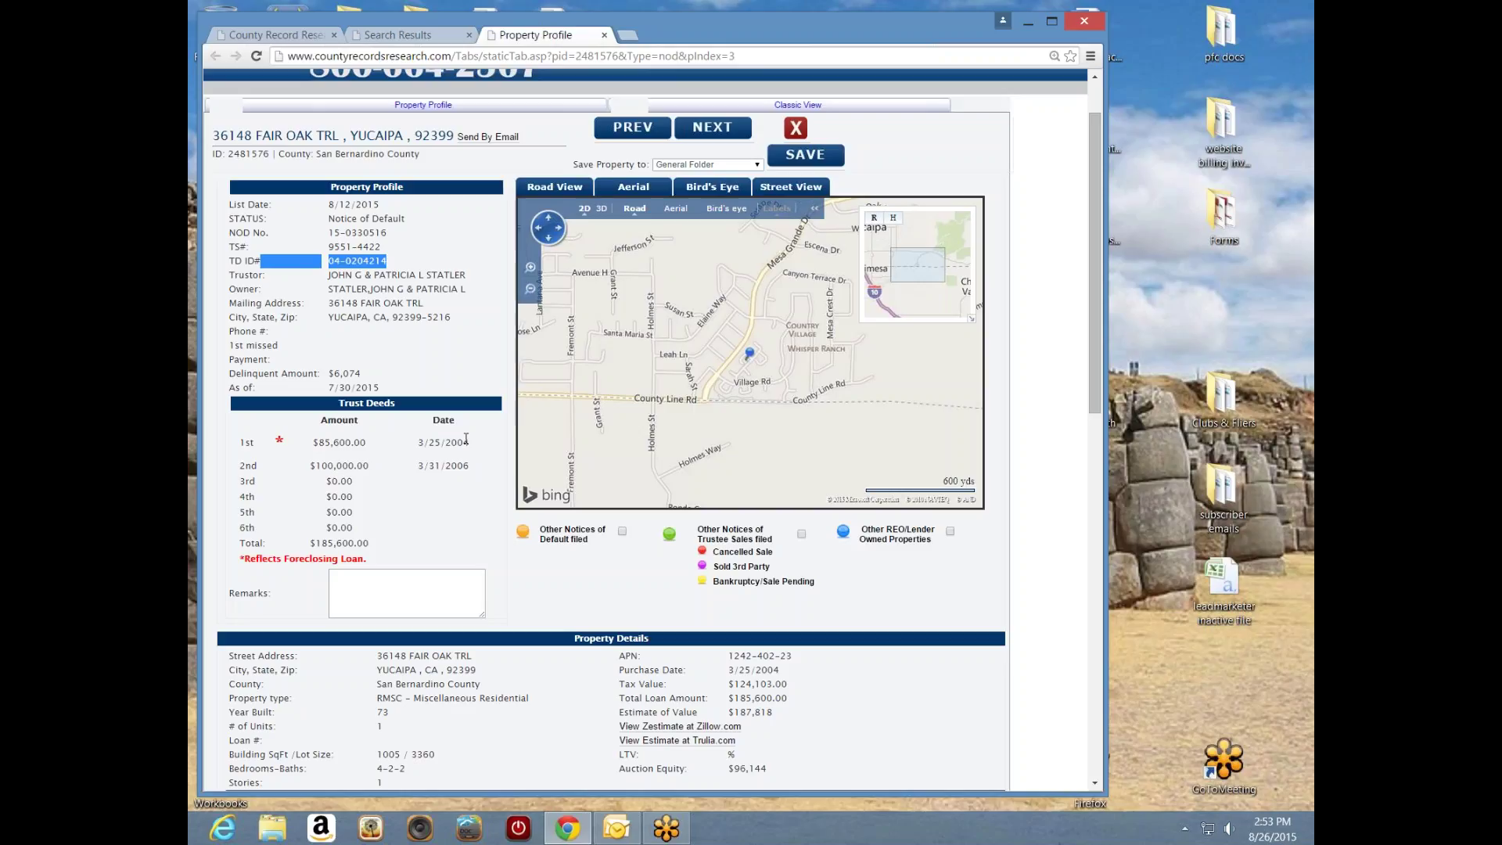
drag(384, 446, 307, 443)
click(389, 461)
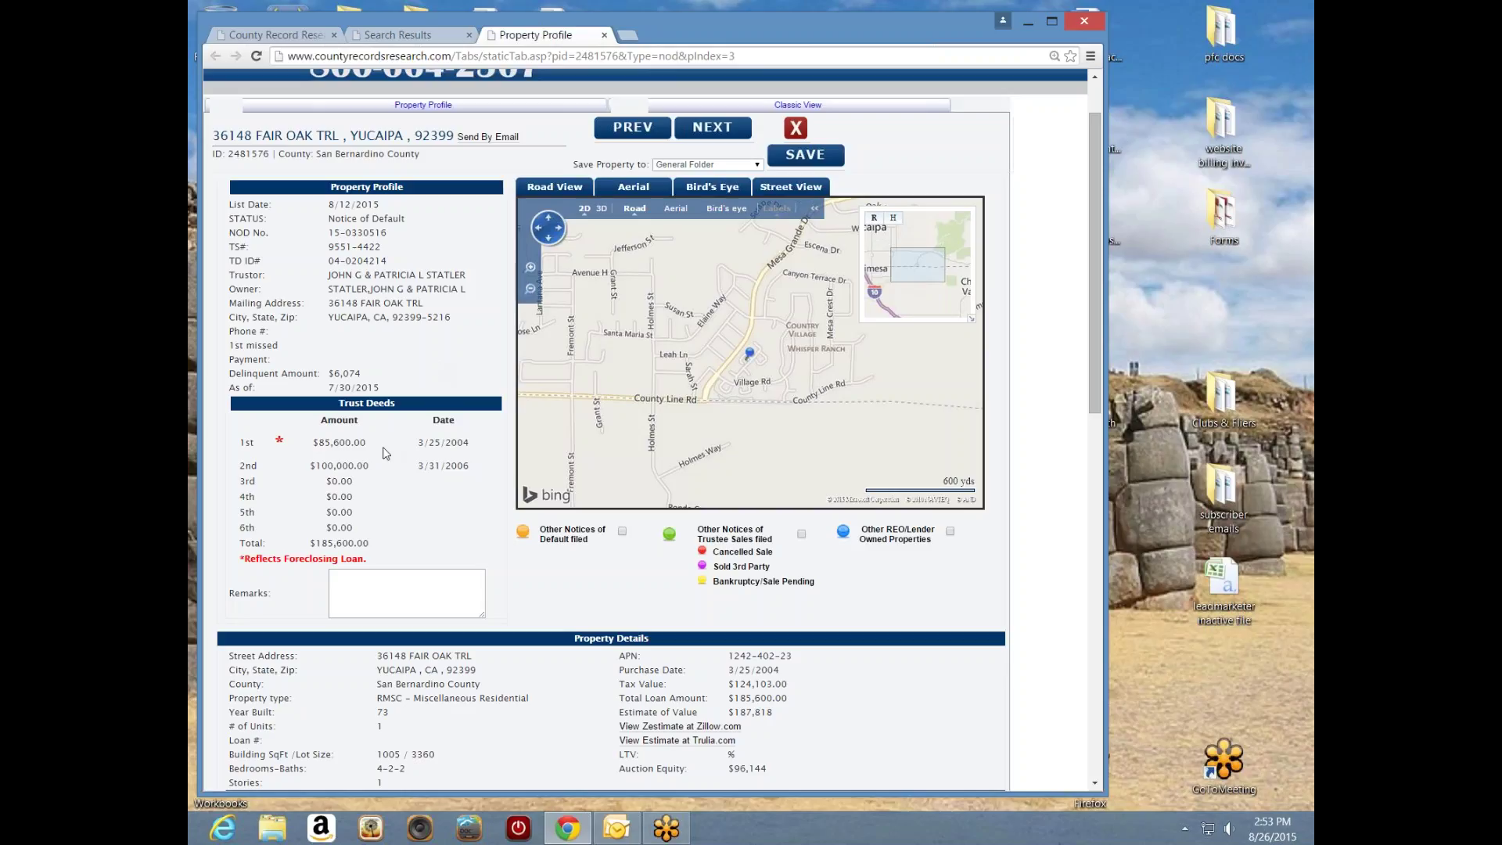
drag(394, 453, 315, 438)
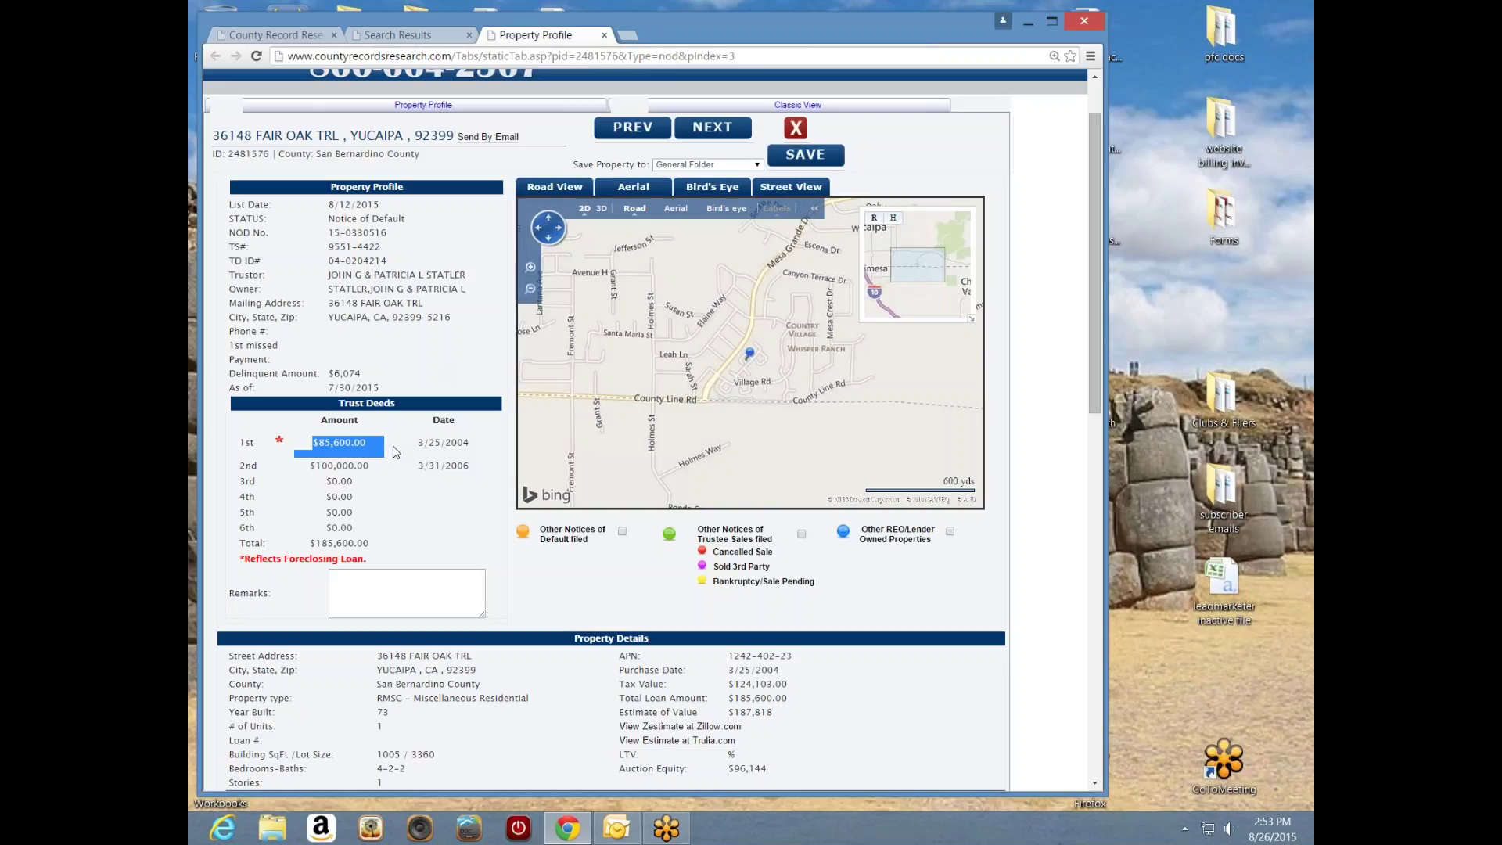
click(398, 450)
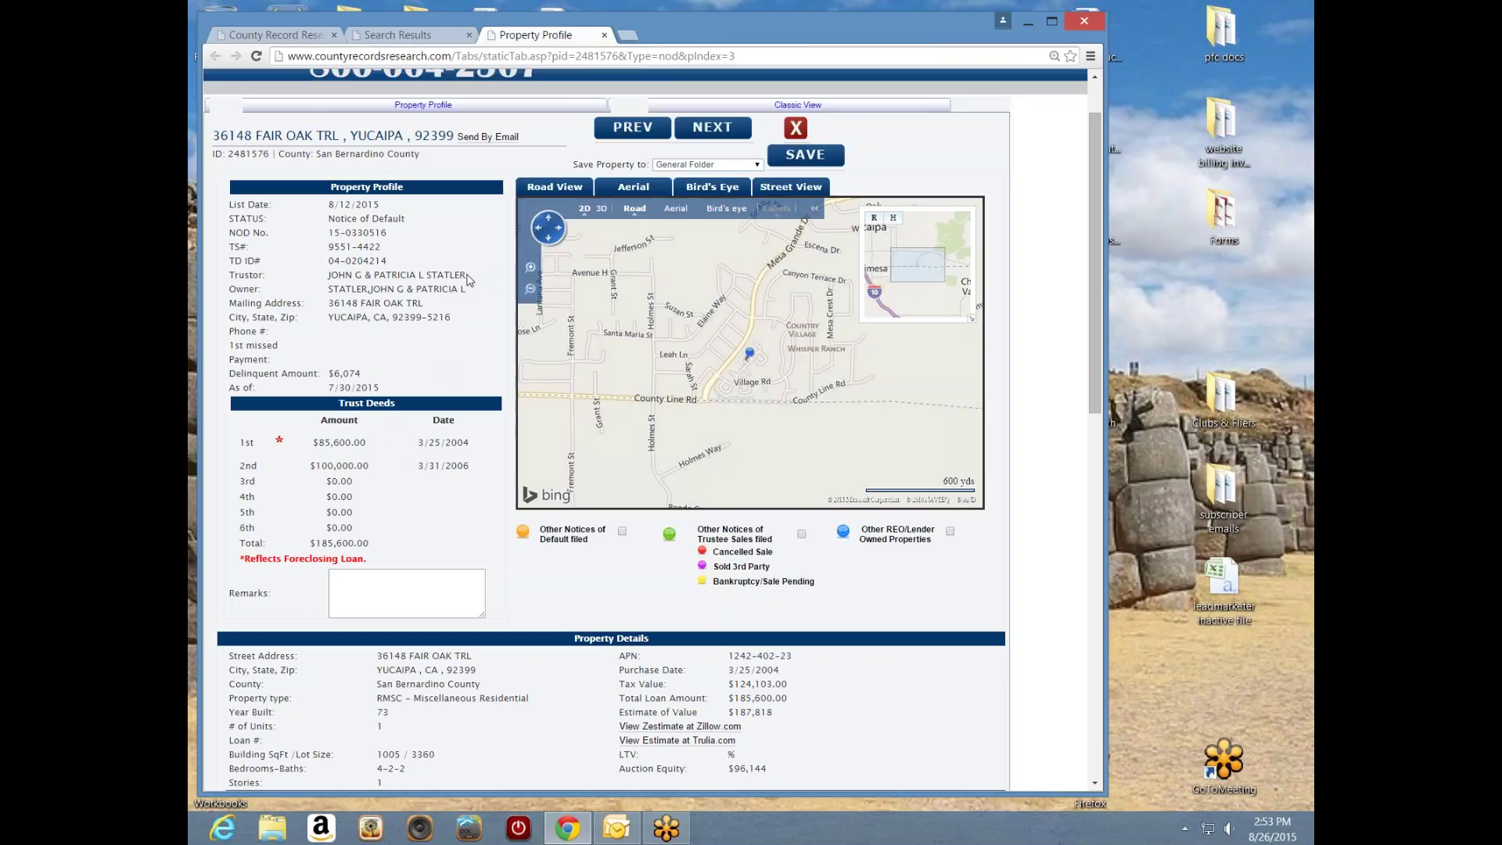
drag(468, 275, 330, 276)
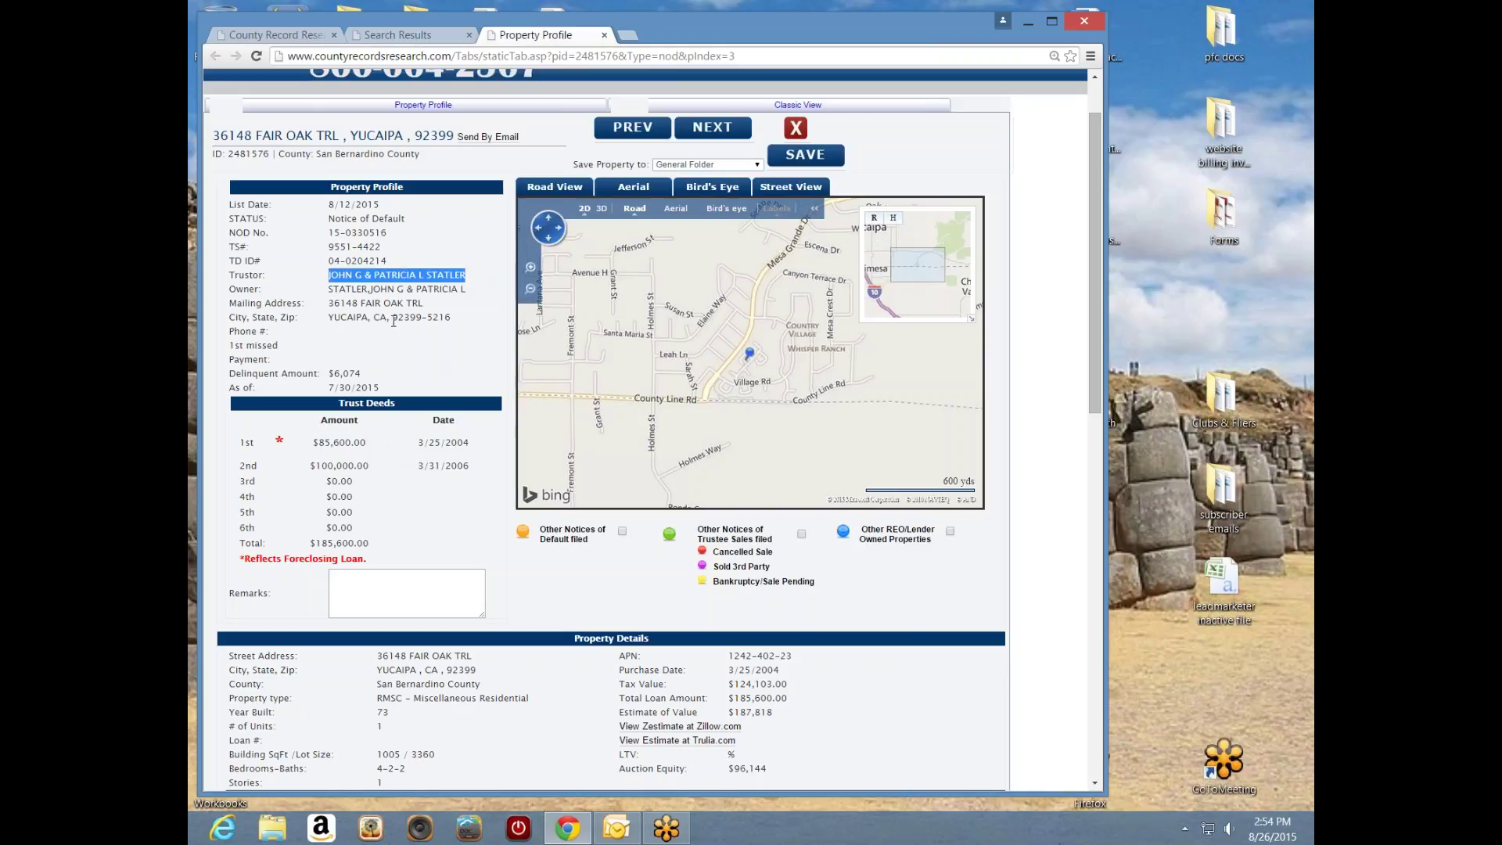
click(305, 267)
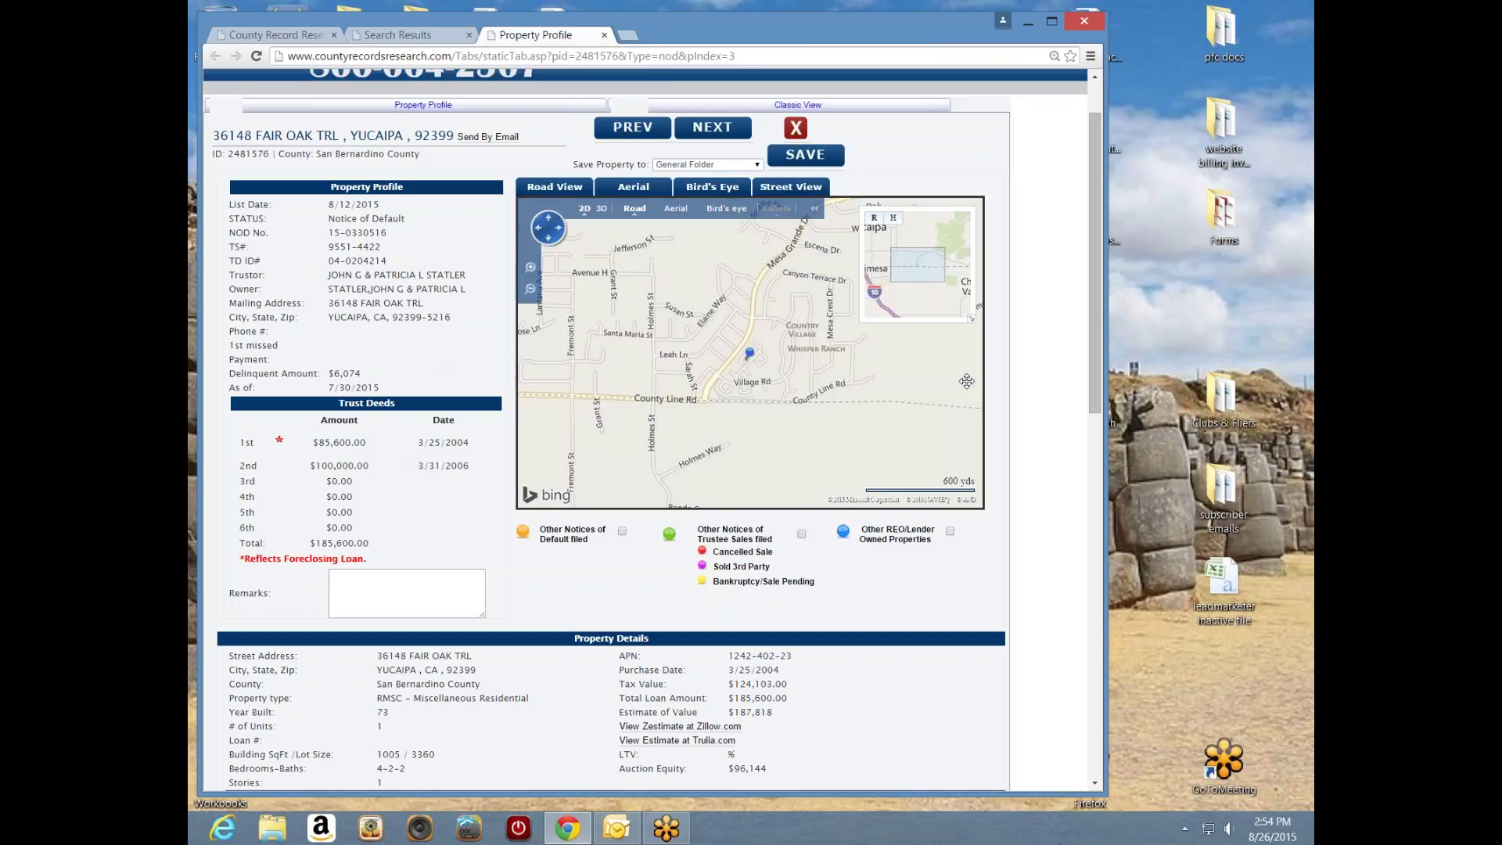
drag(1092, 379, 1087, 518)
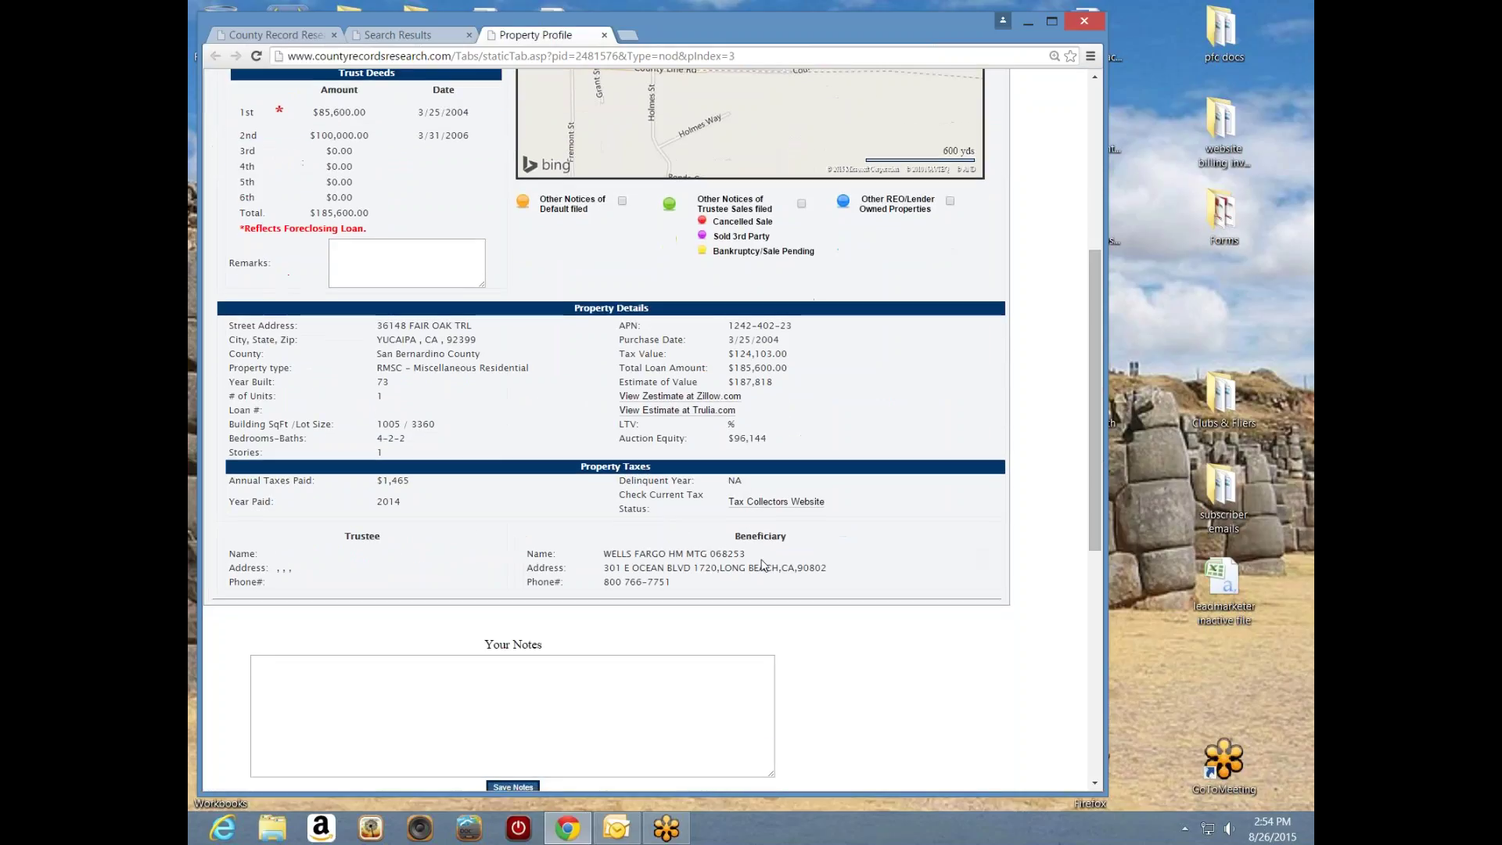
drag(604, 554, 709, 556)
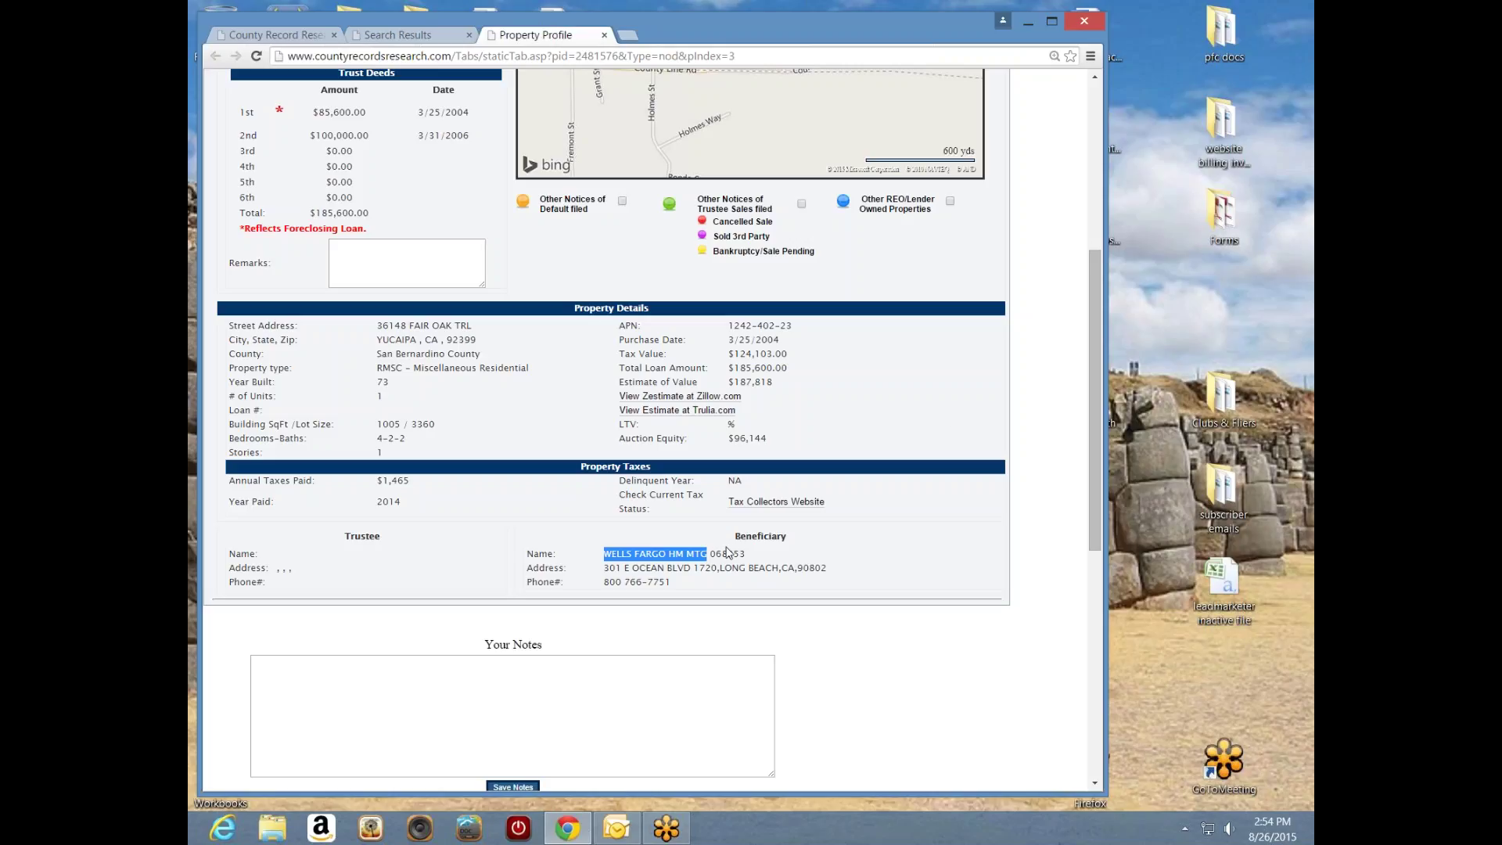
scroll(1091, 411, up, 3)
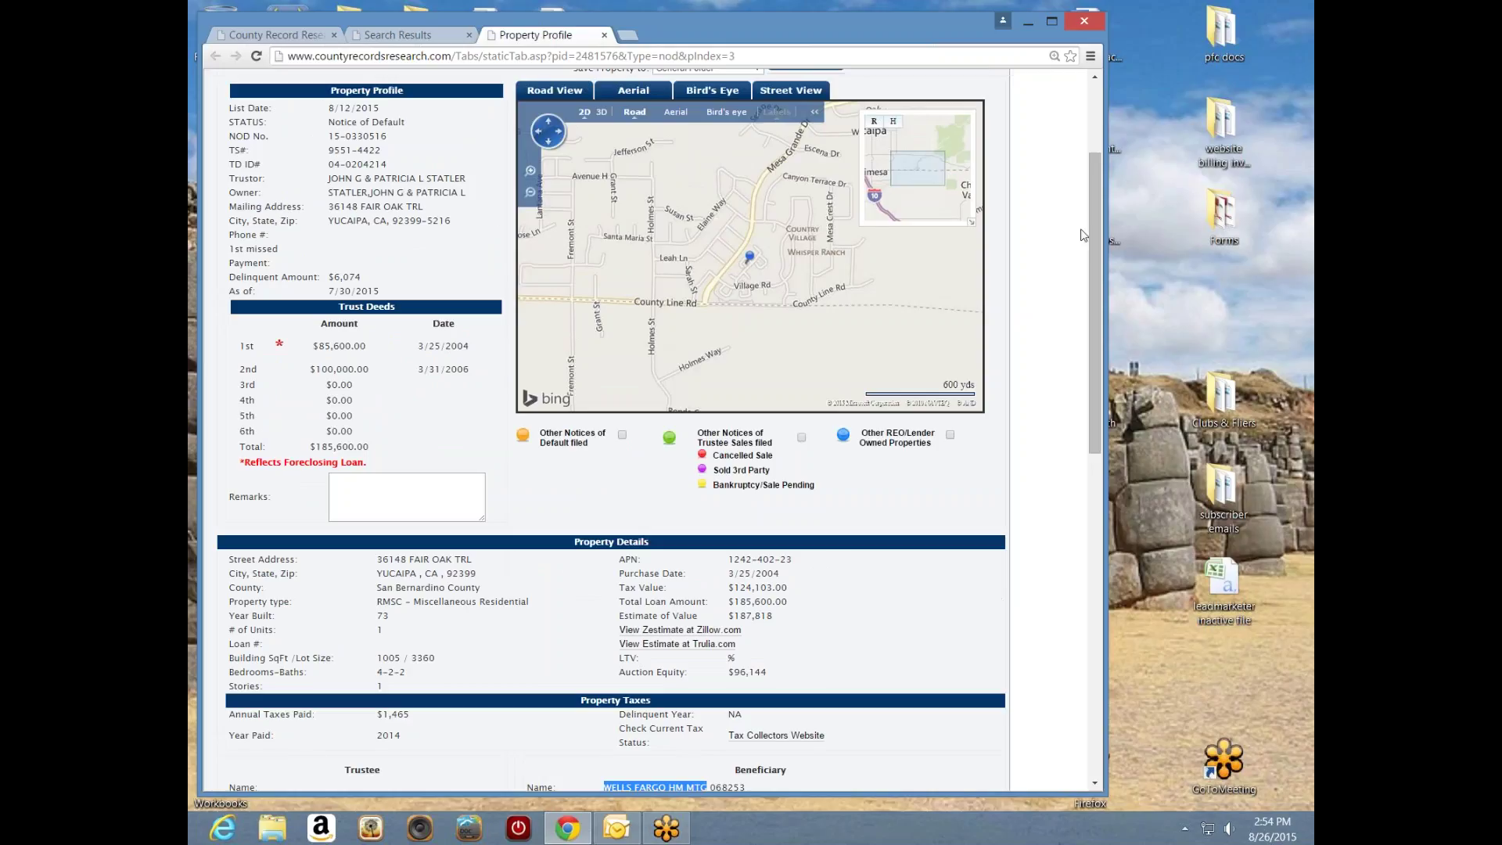
drag(1092, 237, 1070, 363)
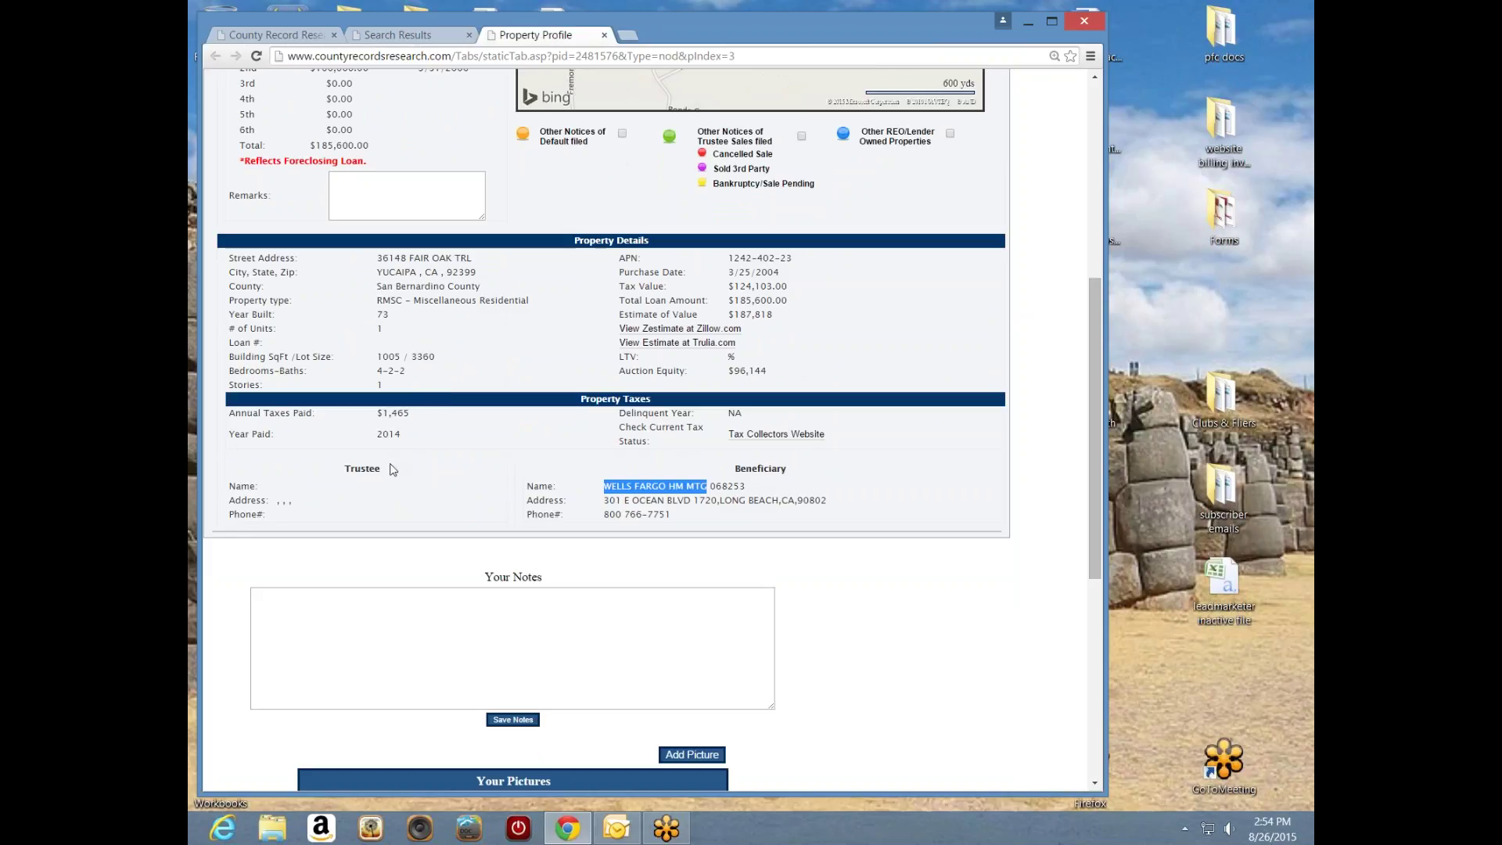
drag(396, 469, 343, 470)
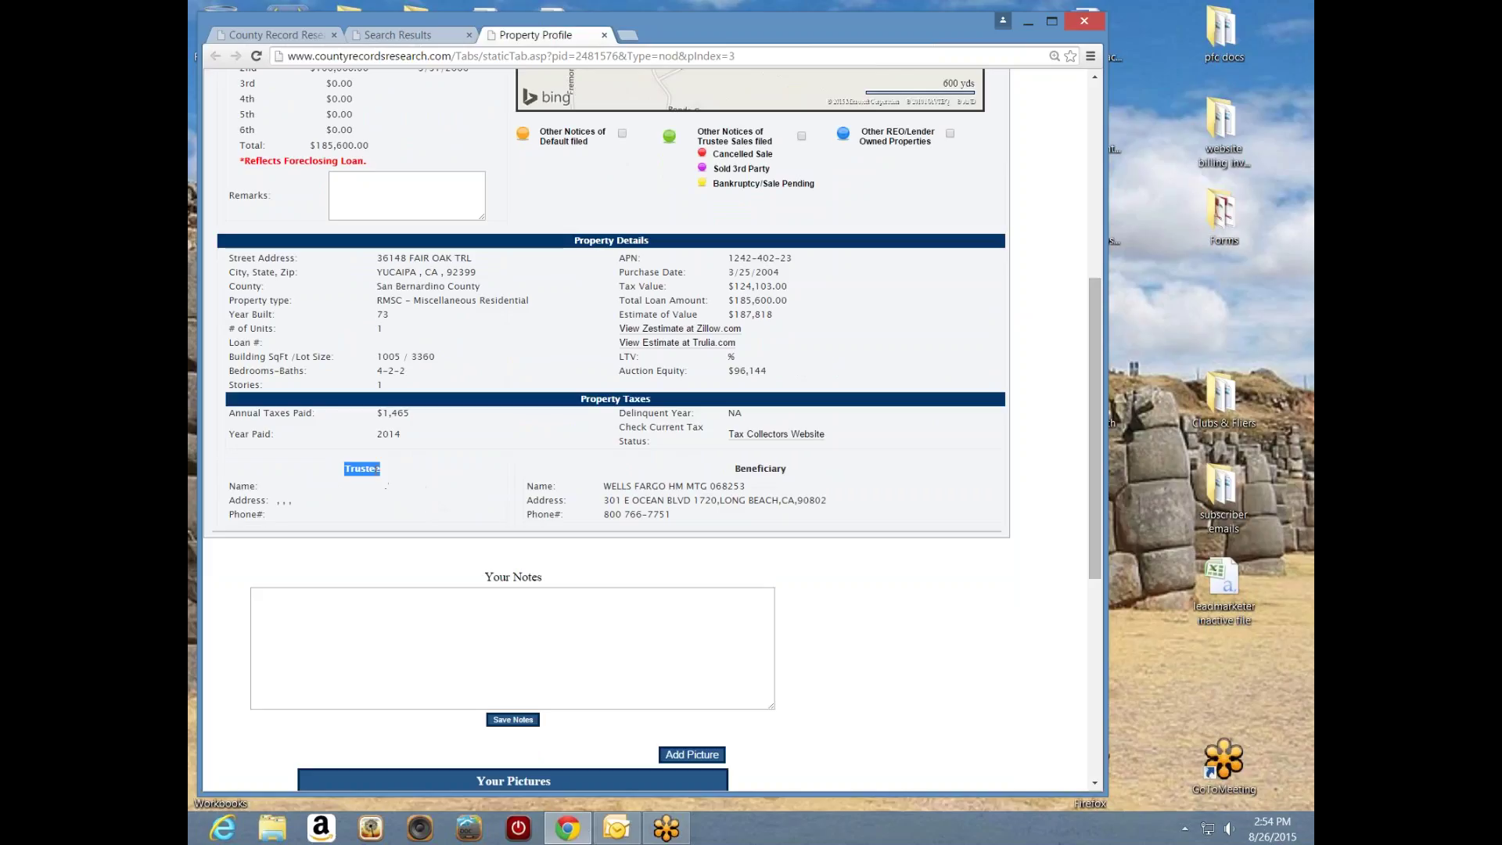
click(440, 462)
double_click(393, 476)
click(417, 479)
drag(1095, 478, 1095, 357)
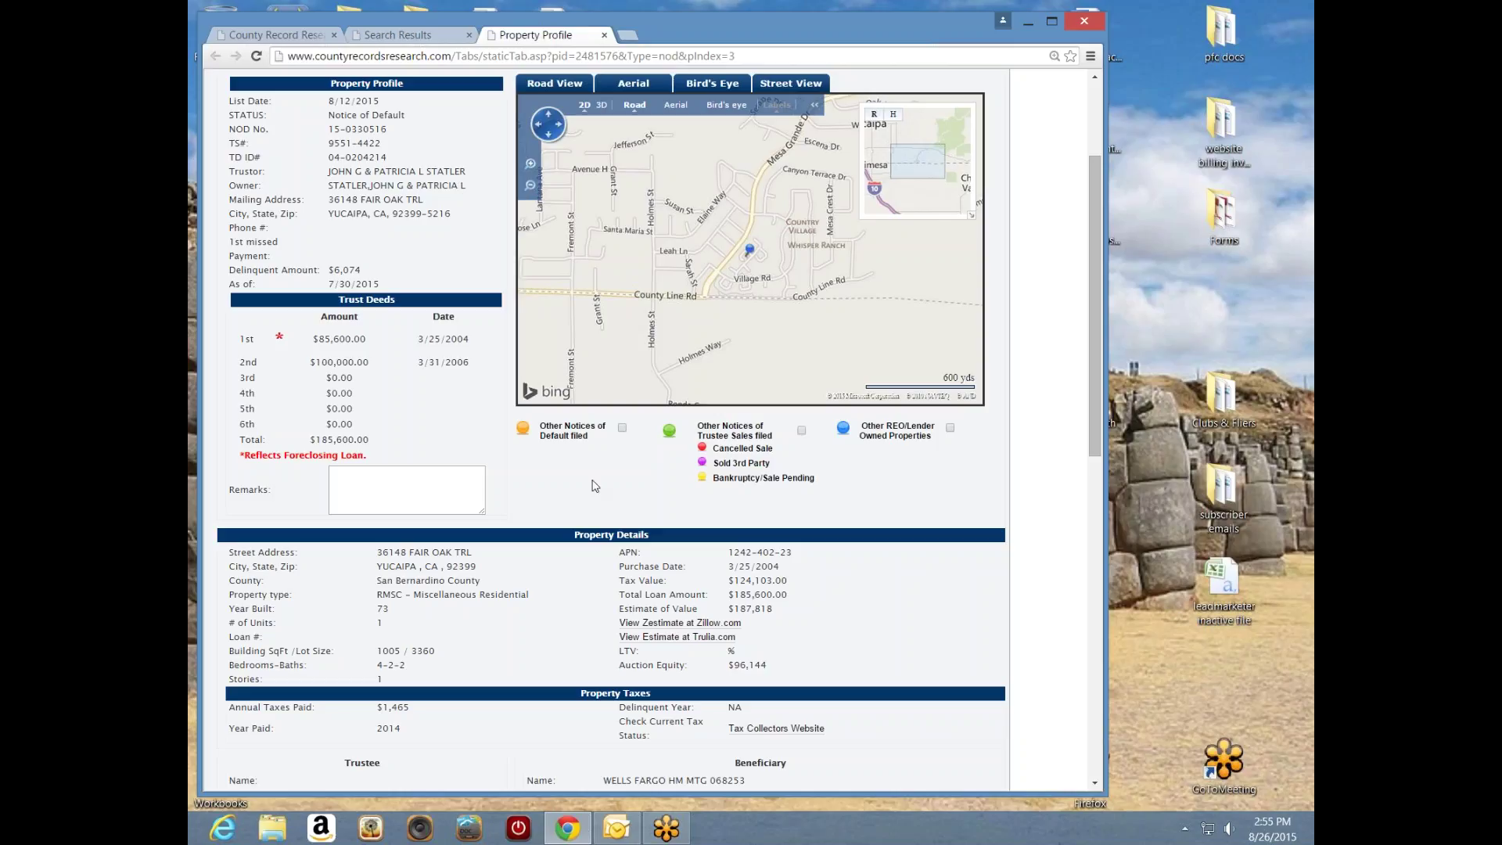
drag(1102, 446, 1102, 490)
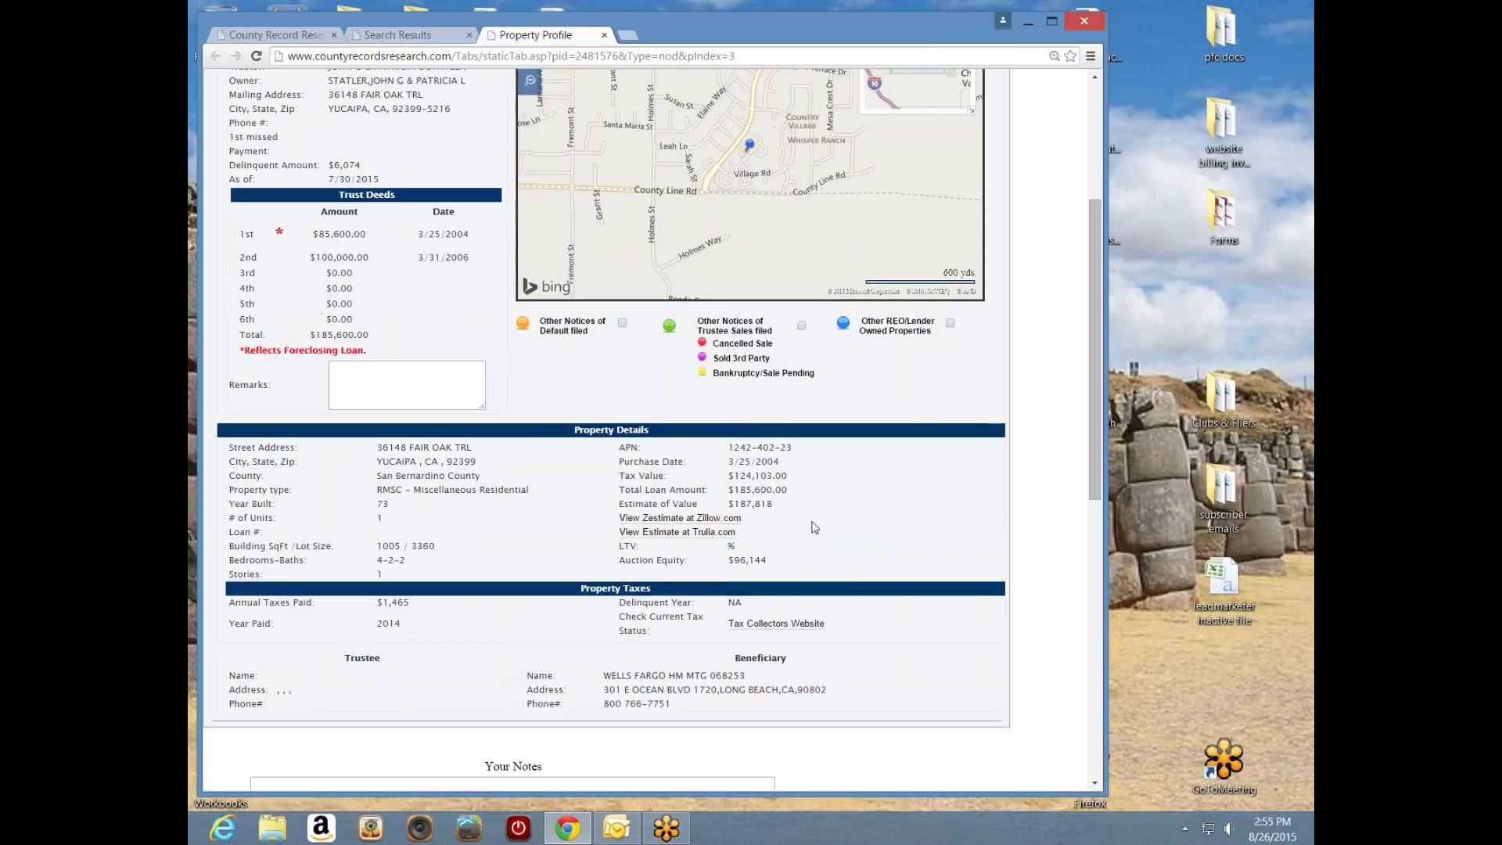
drag(784, 509, 734, 505)
drag(375, 337, 316, 337)
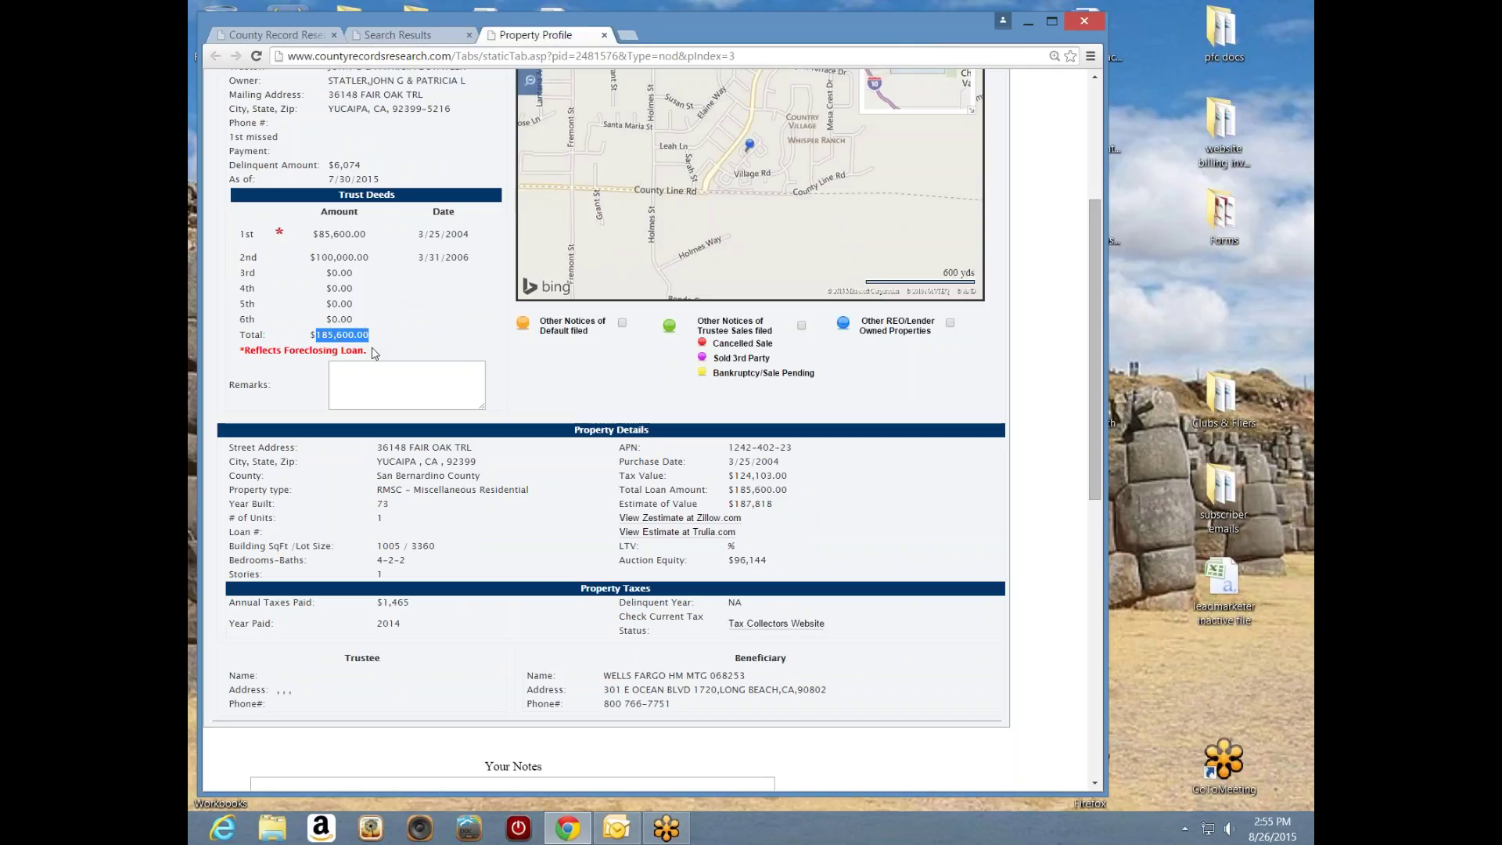
click(393, 307)
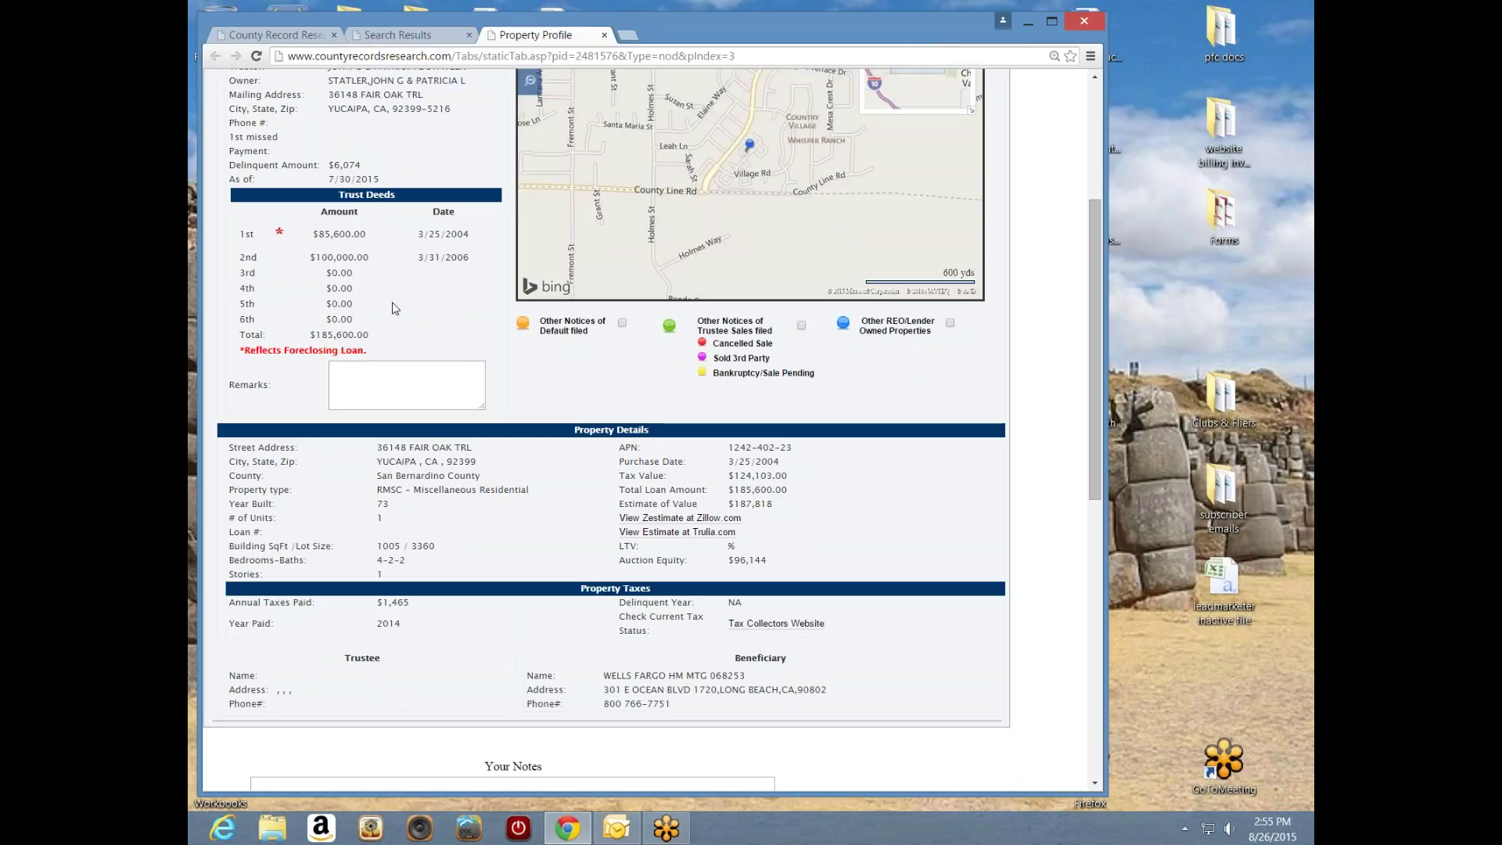
drag(365, 165, 334, 167)
click(419, 299)
drag(374, 236, 325, 235)
drag(774, 505, 734, 505)
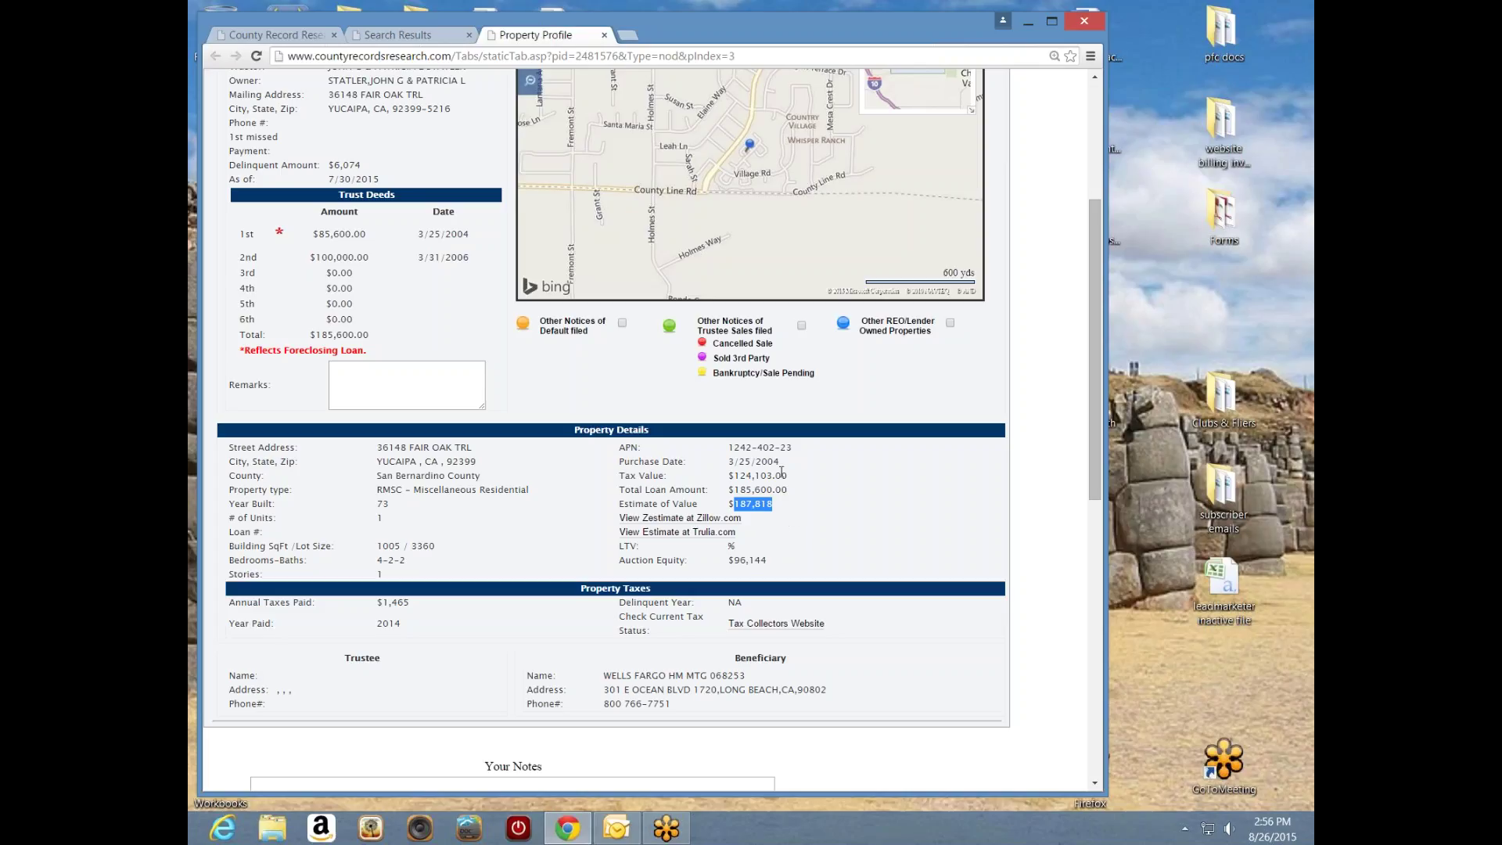
drag(781, 462, 689, 463)
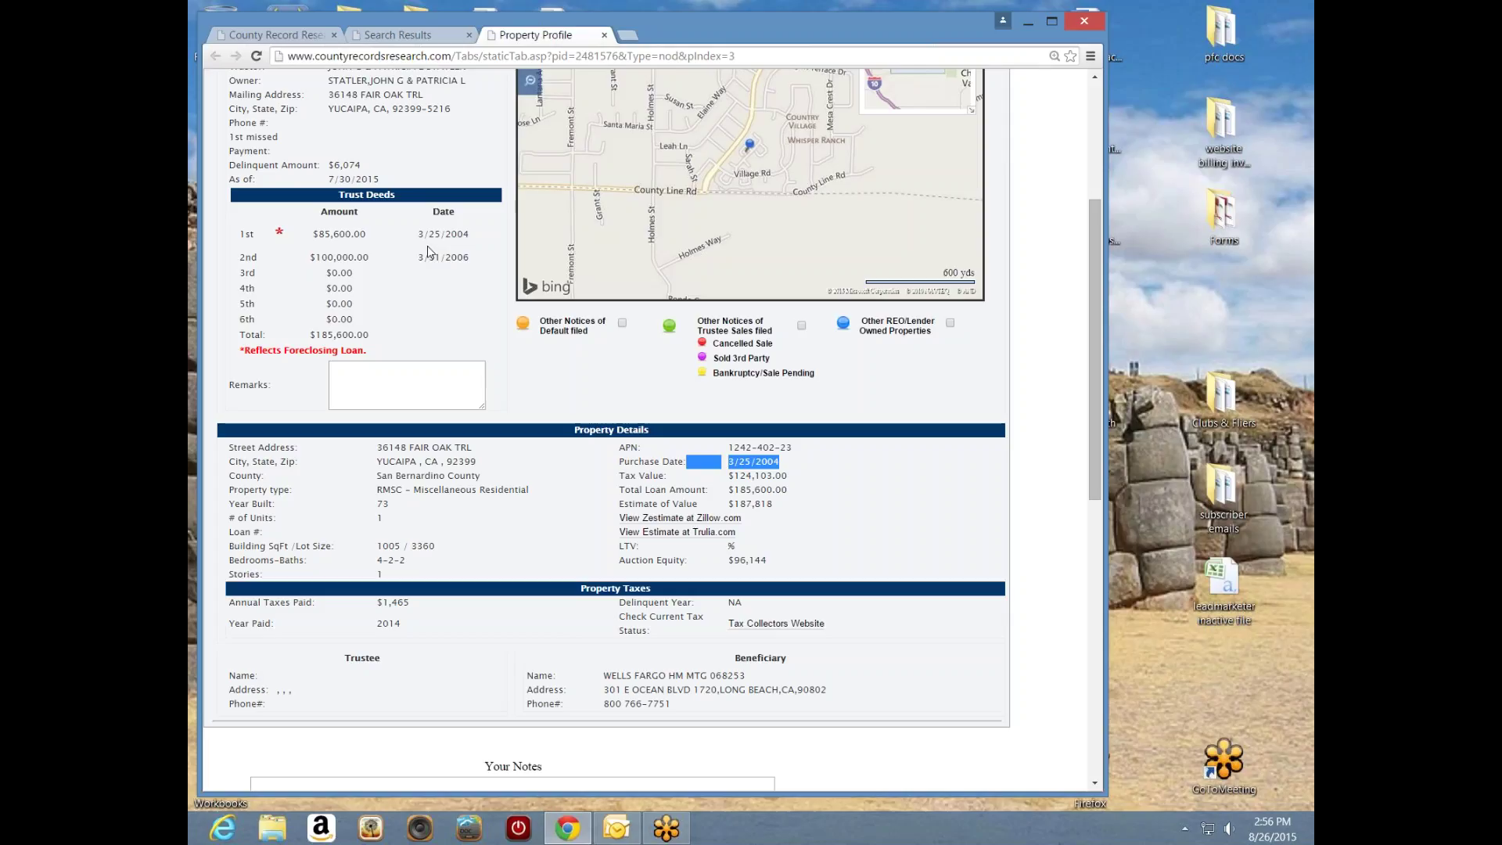
click(843, 504)
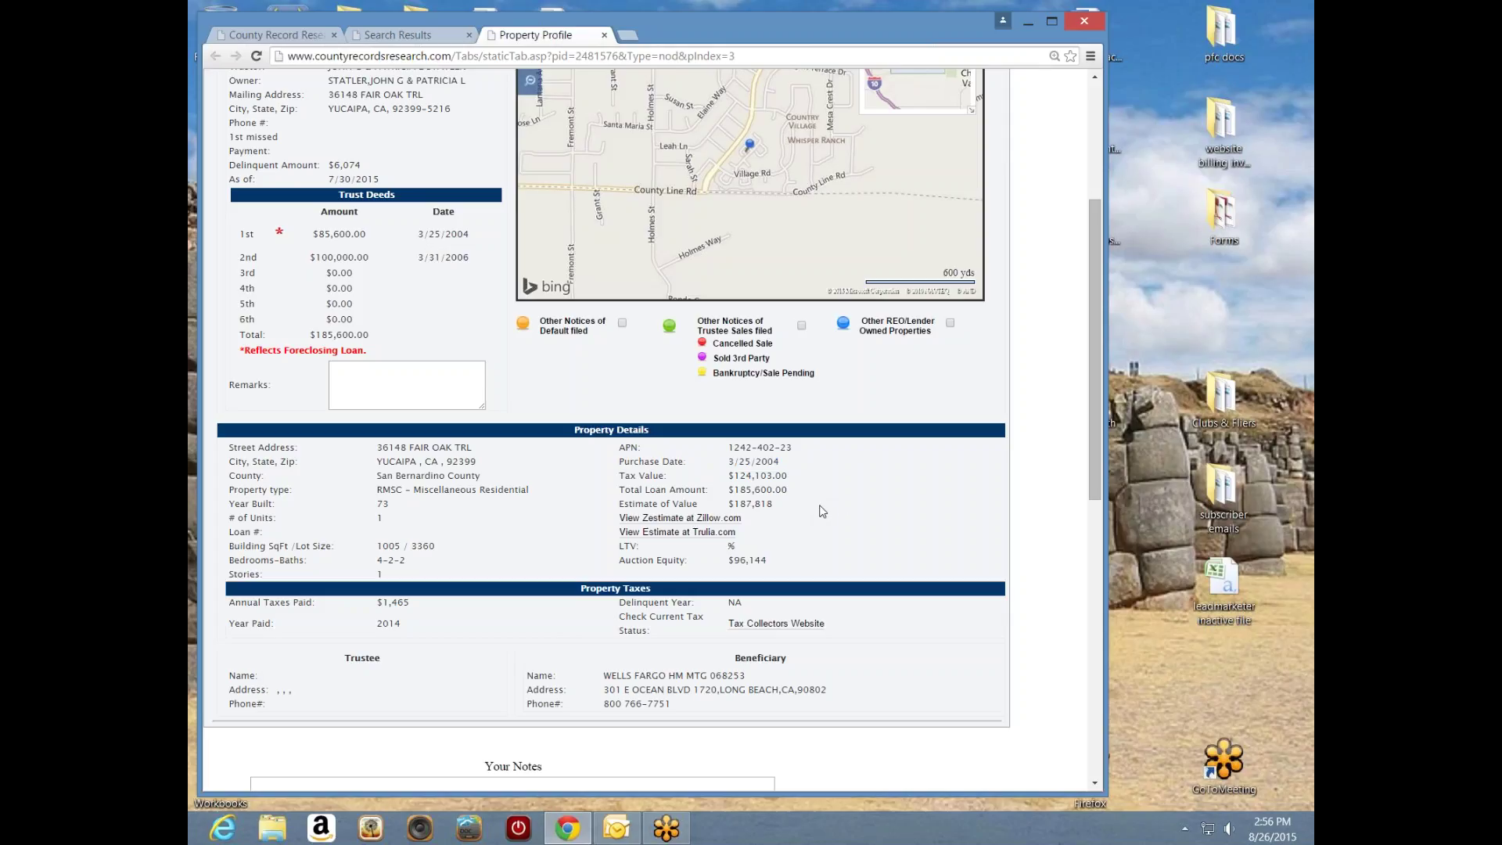
drag(786, 505, 734, 503)
drag(370, 335, 317, 338)
click(374, 324)
drag(371, 259, 349, 262)
click(401, 307)
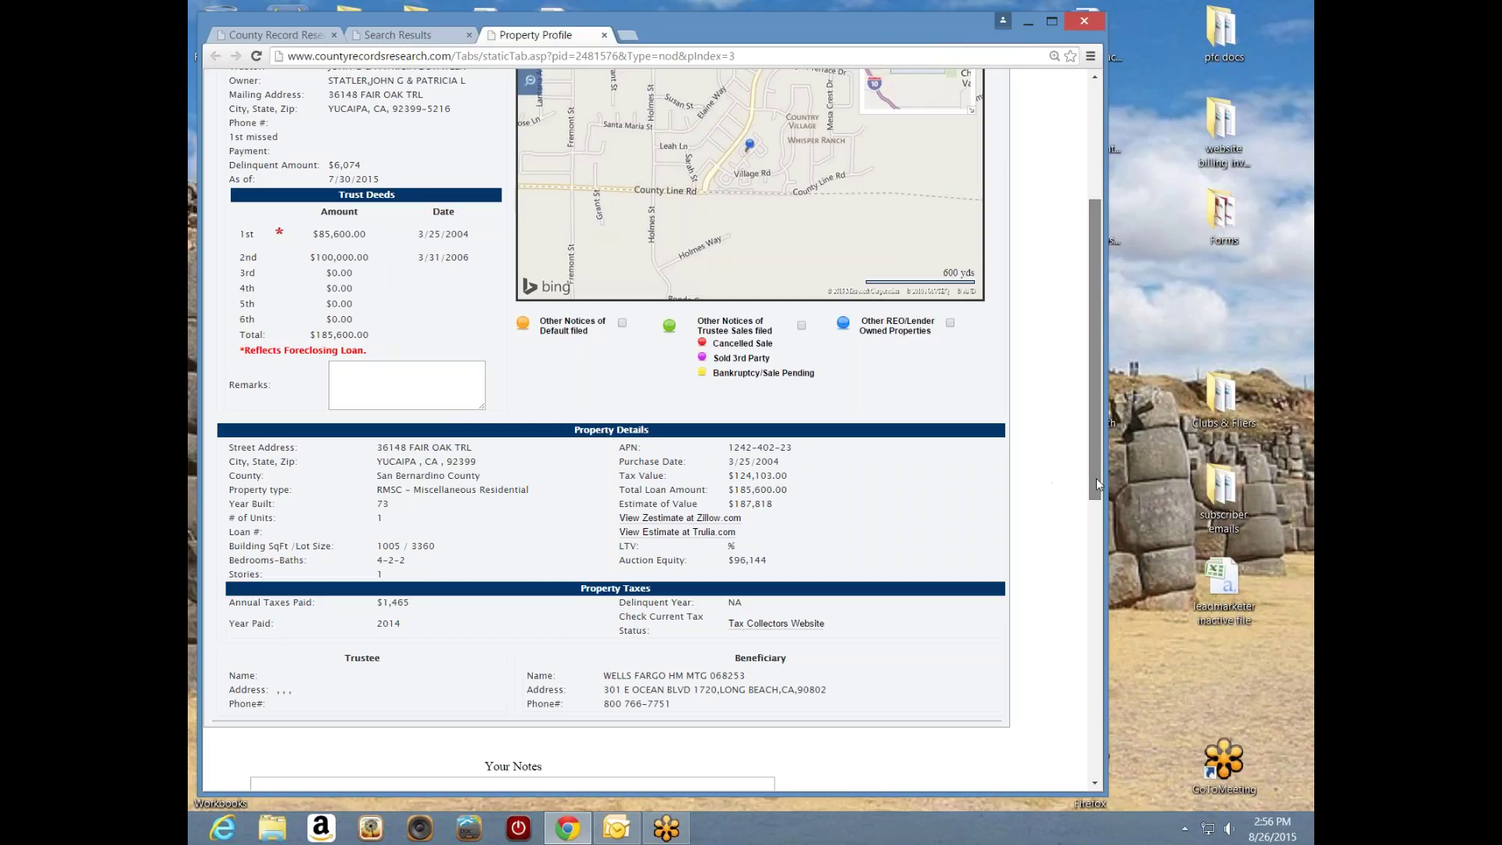
- Zoom the profile map onto the pin, switch to Bird's eye, pan, and rotate the view
drag(1096, 477, 1096, 395)
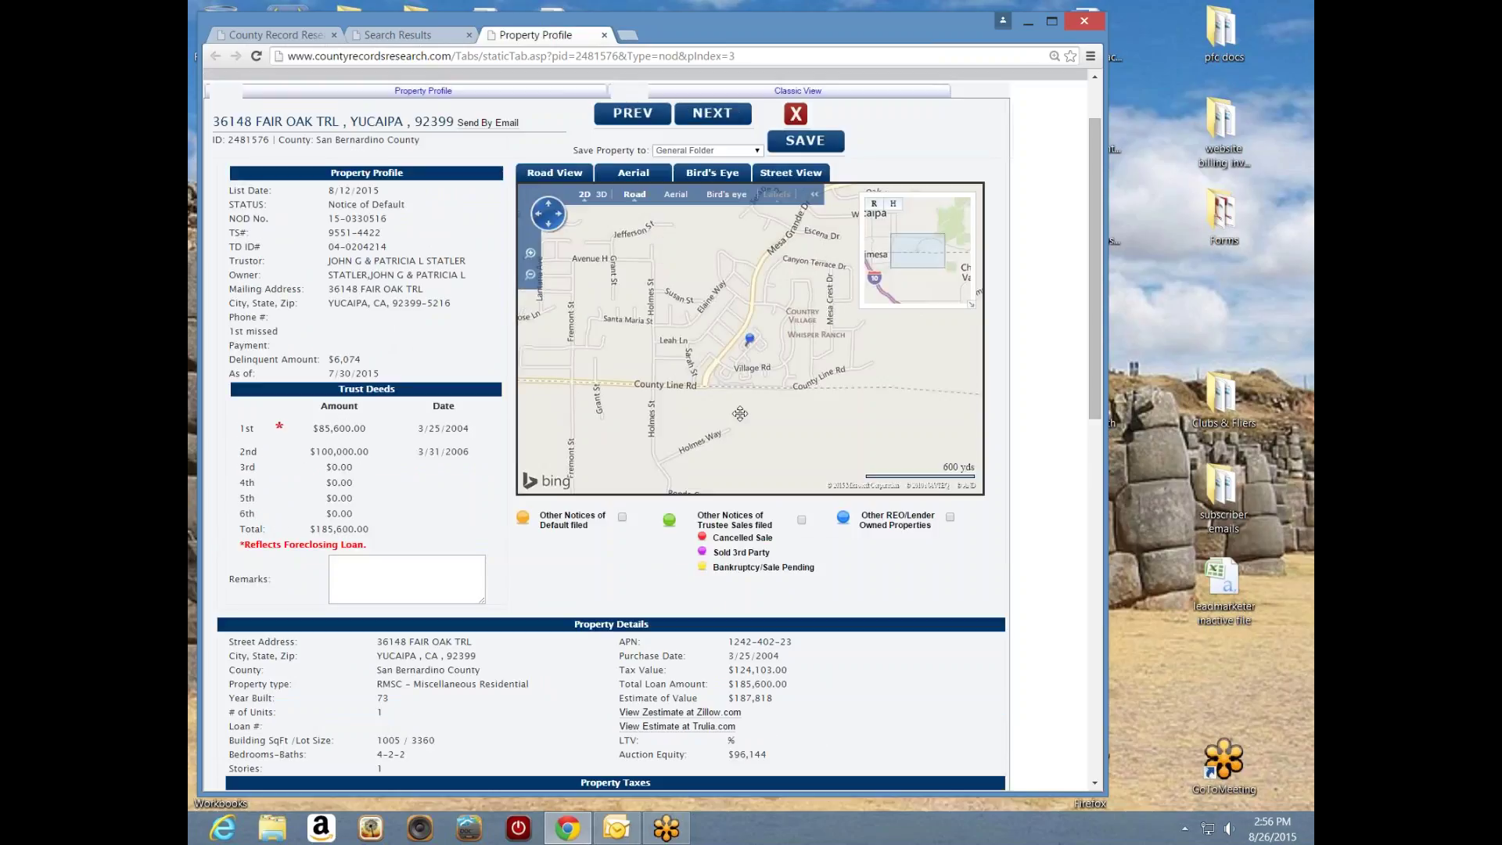
scroll(741, 413, up, 2)
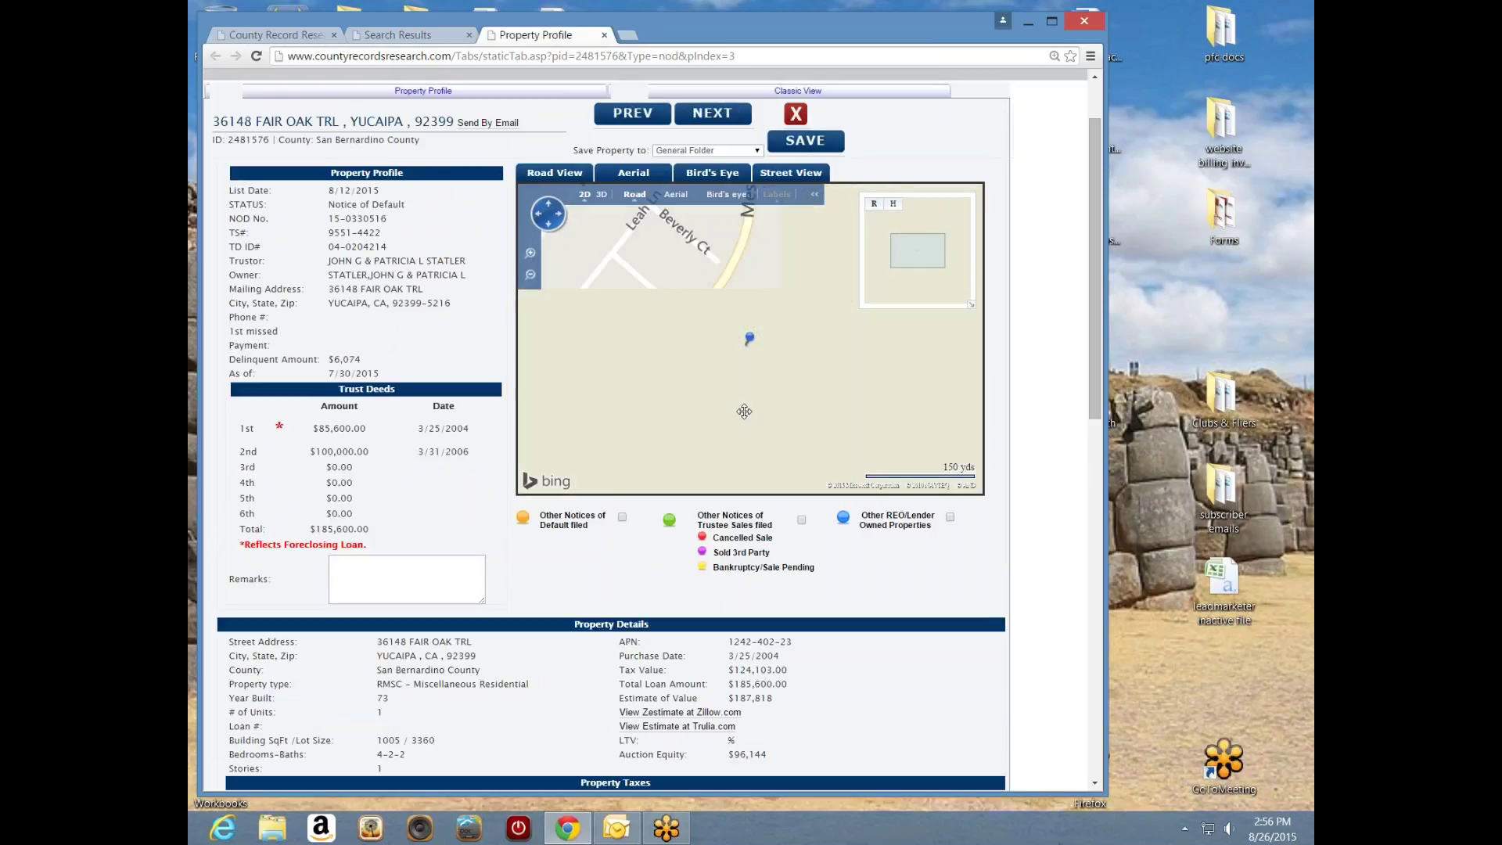
scroll(744, 411, up, 2)
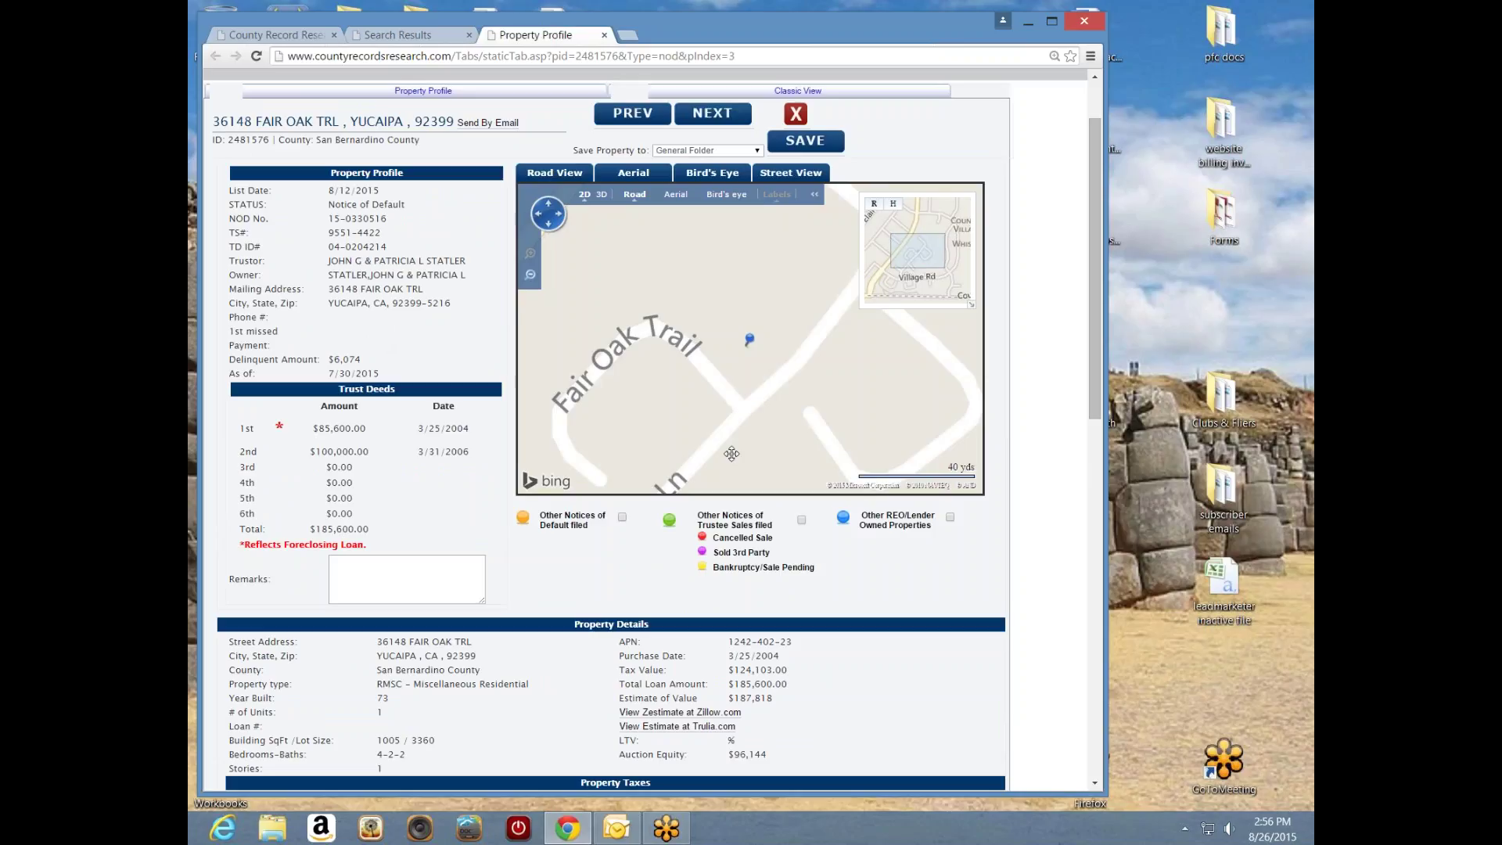
click(728, 196)
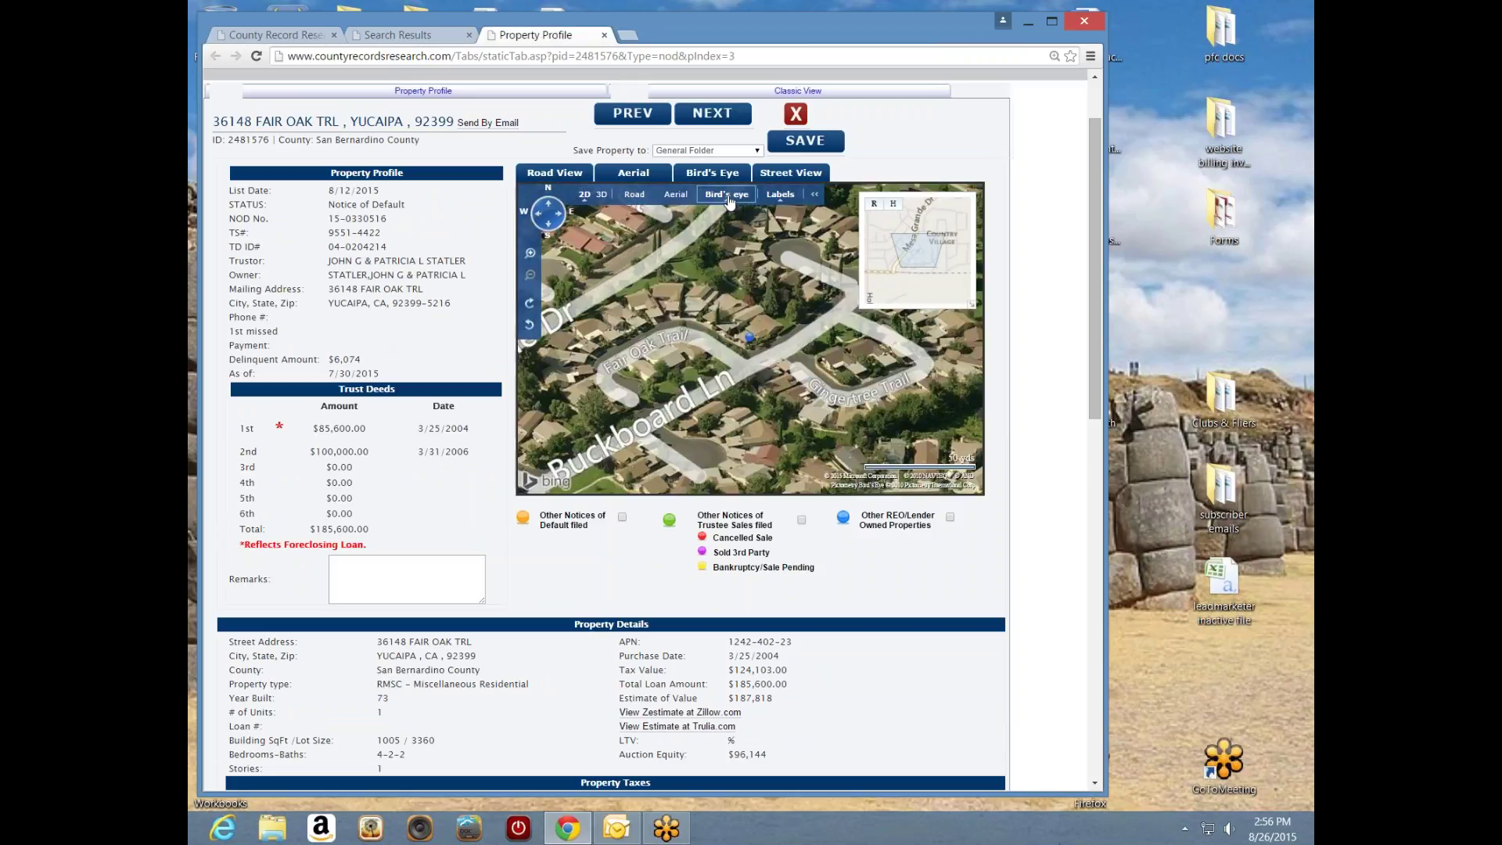
scroll(744, 388, up, 1)
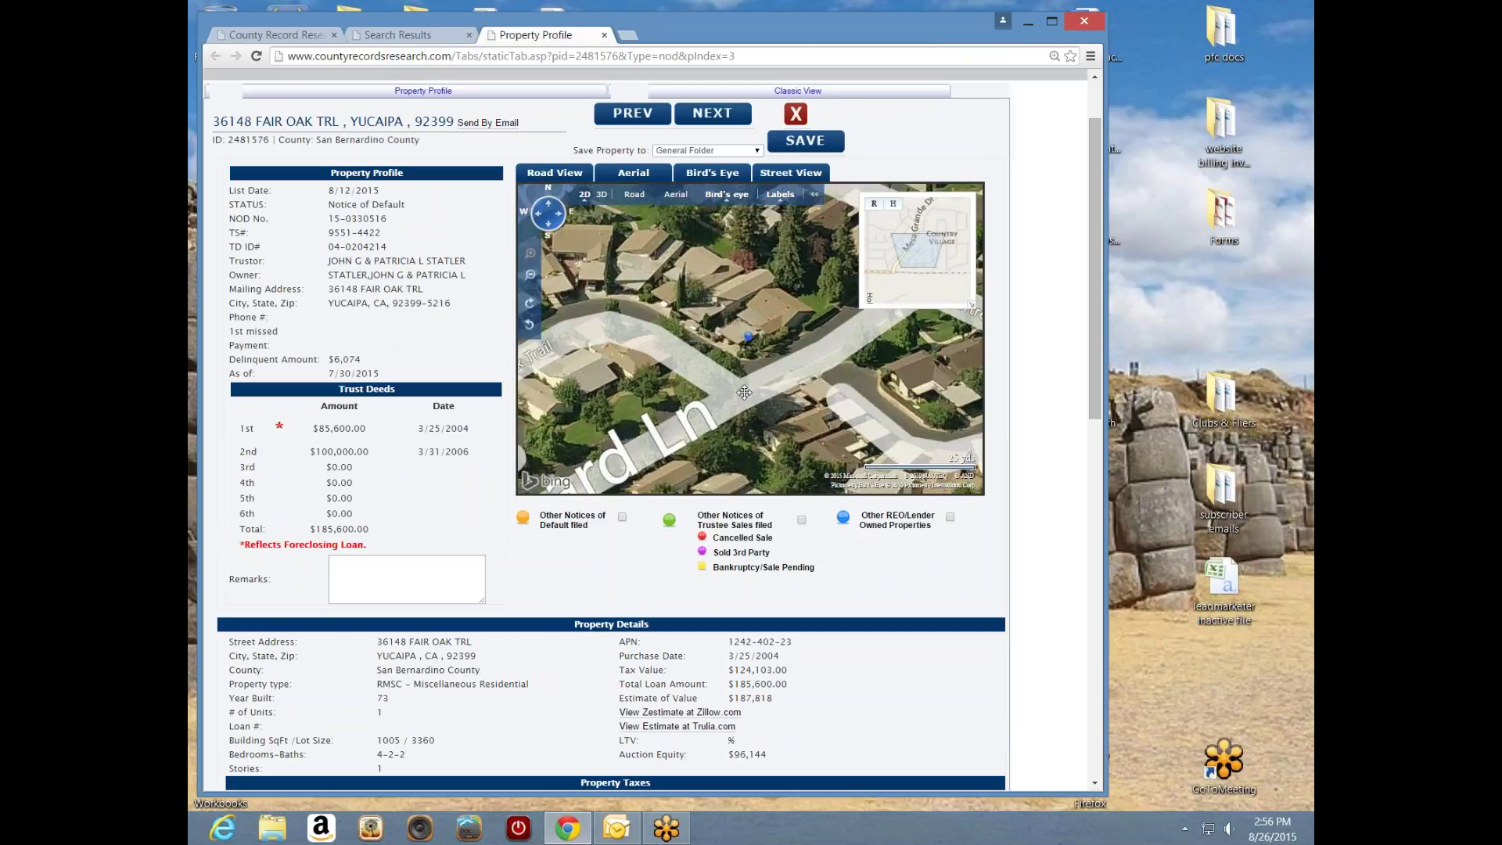
drag(816, 344, 807, 353)
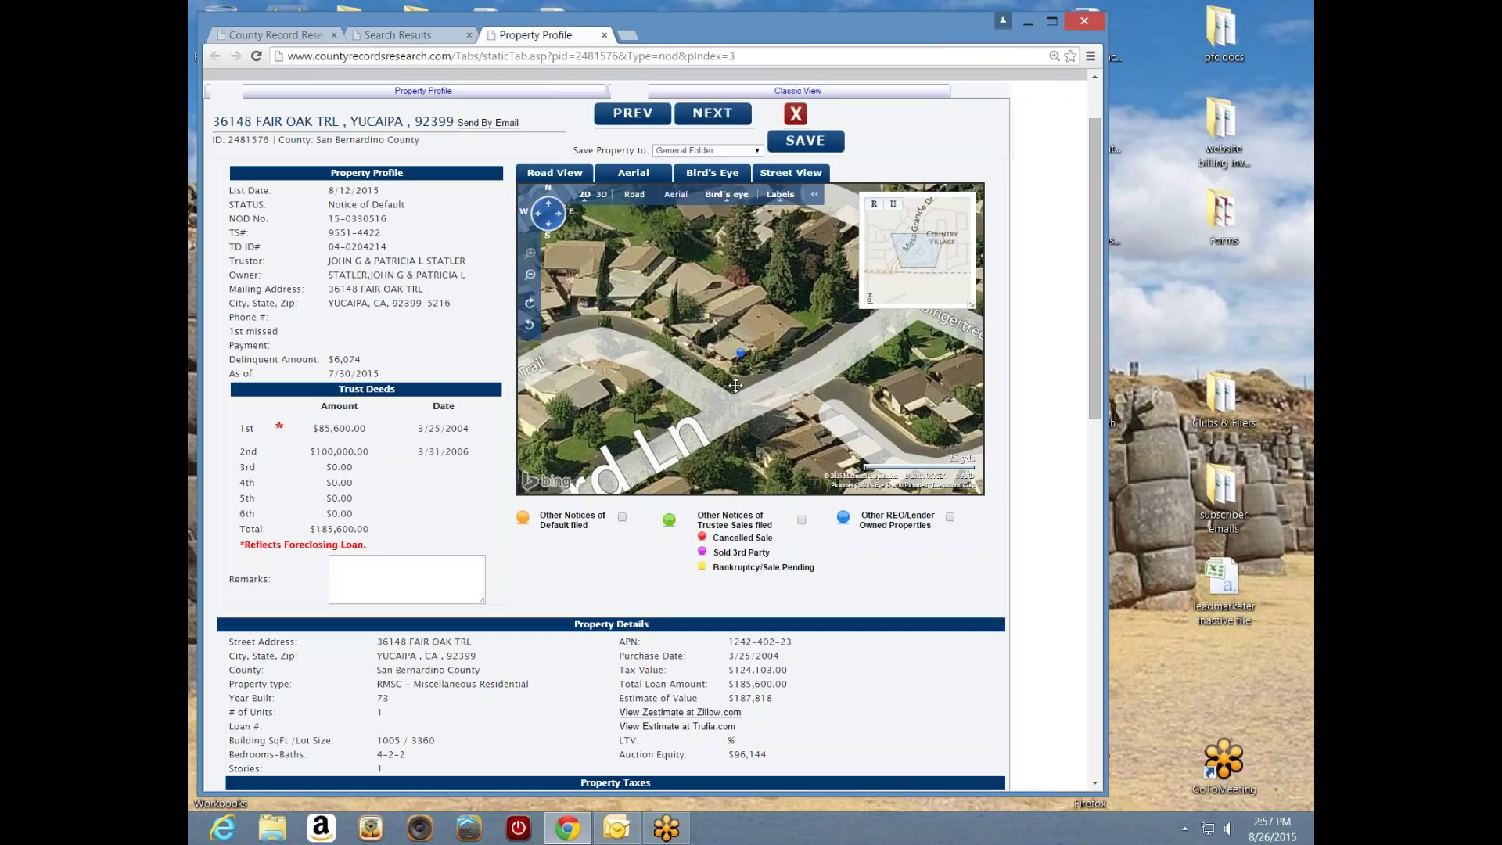
click(530, 305)
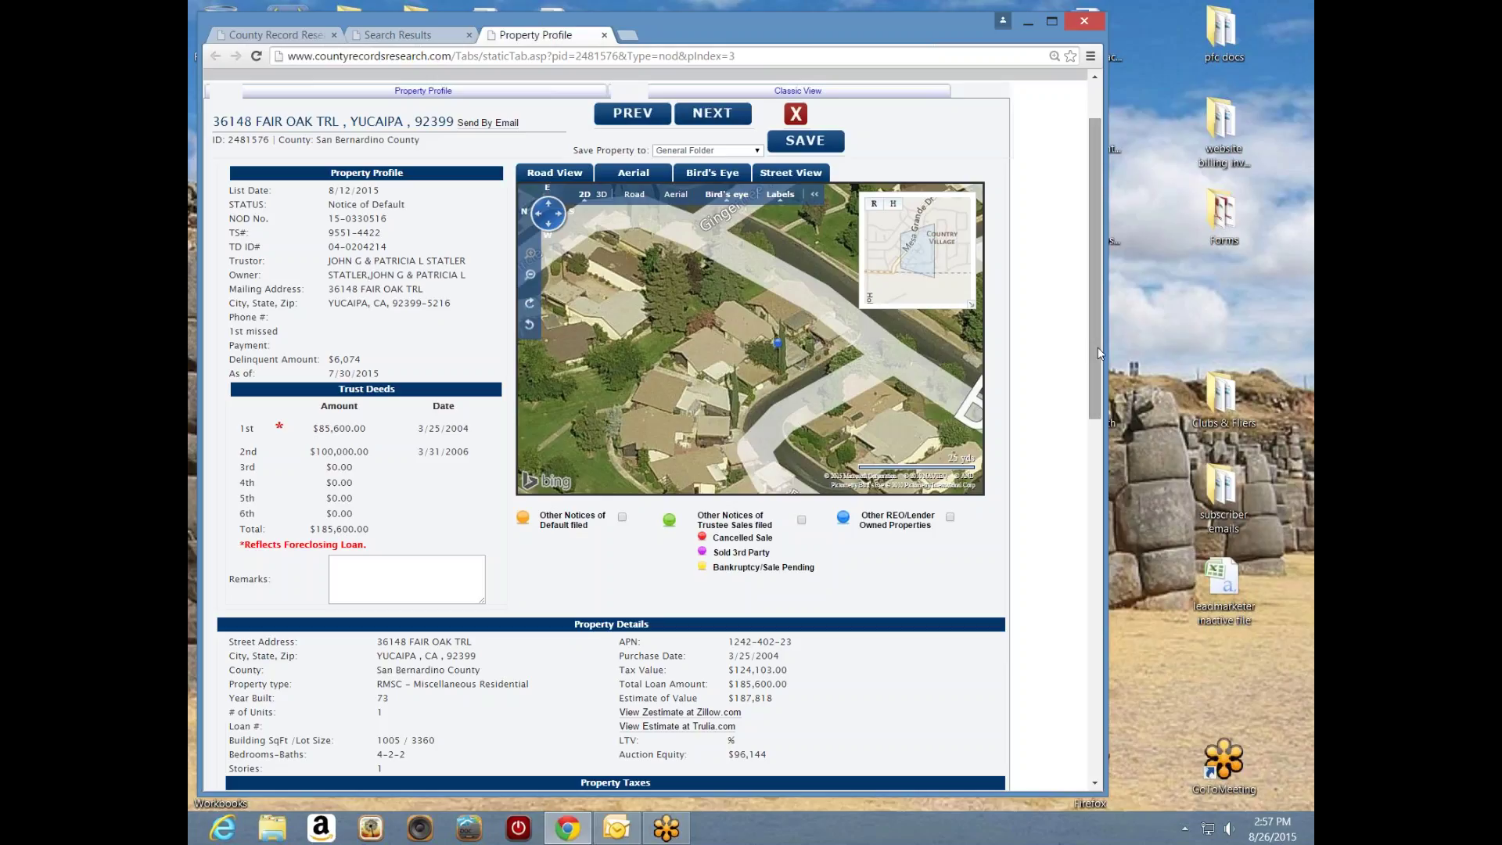
drag(1098, 350, 1094, 389)
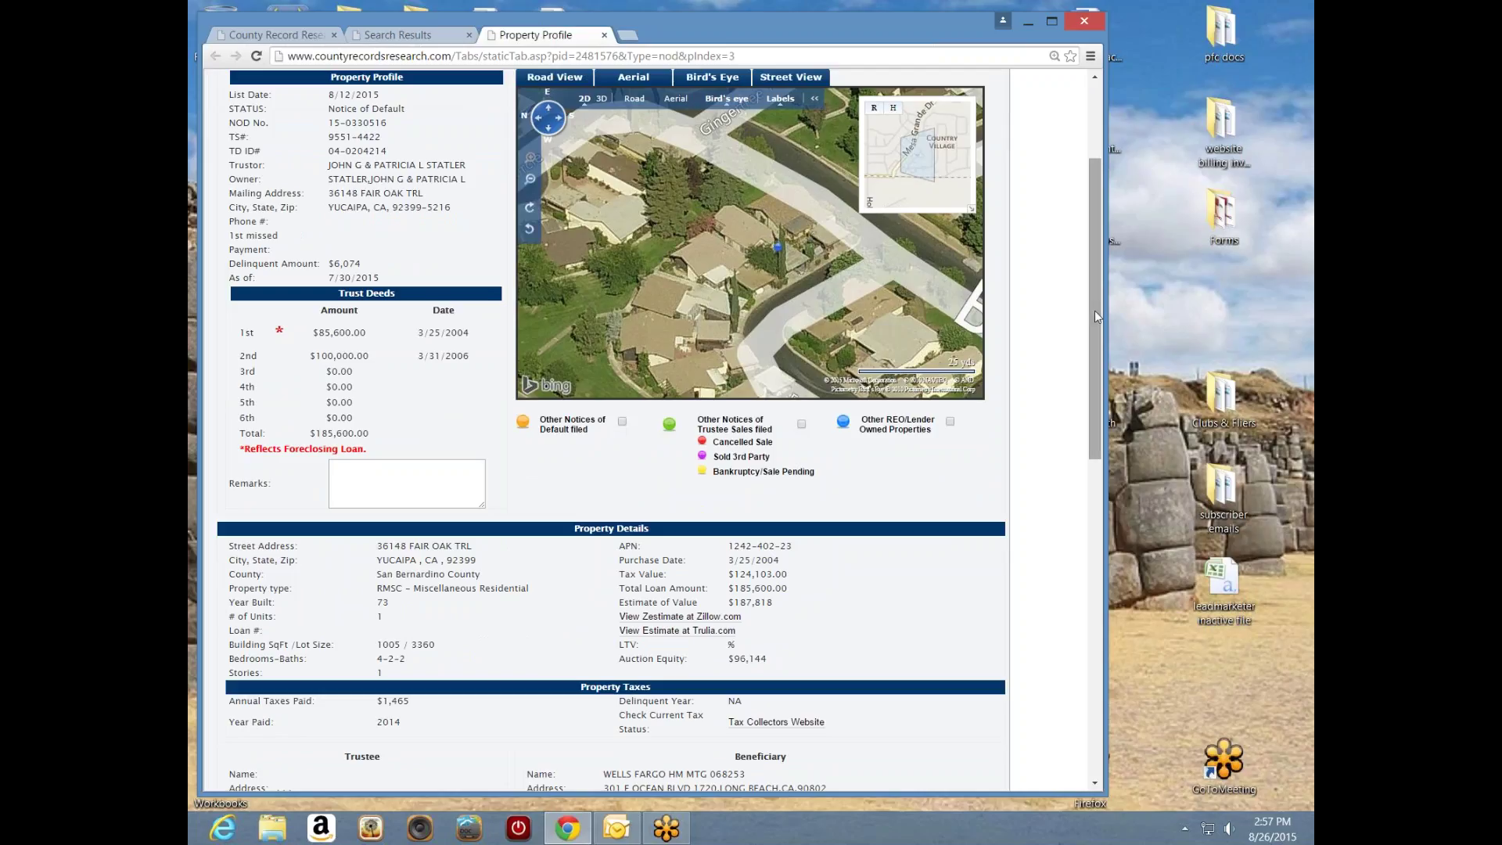
drag(1096, 311, 1089, 381)
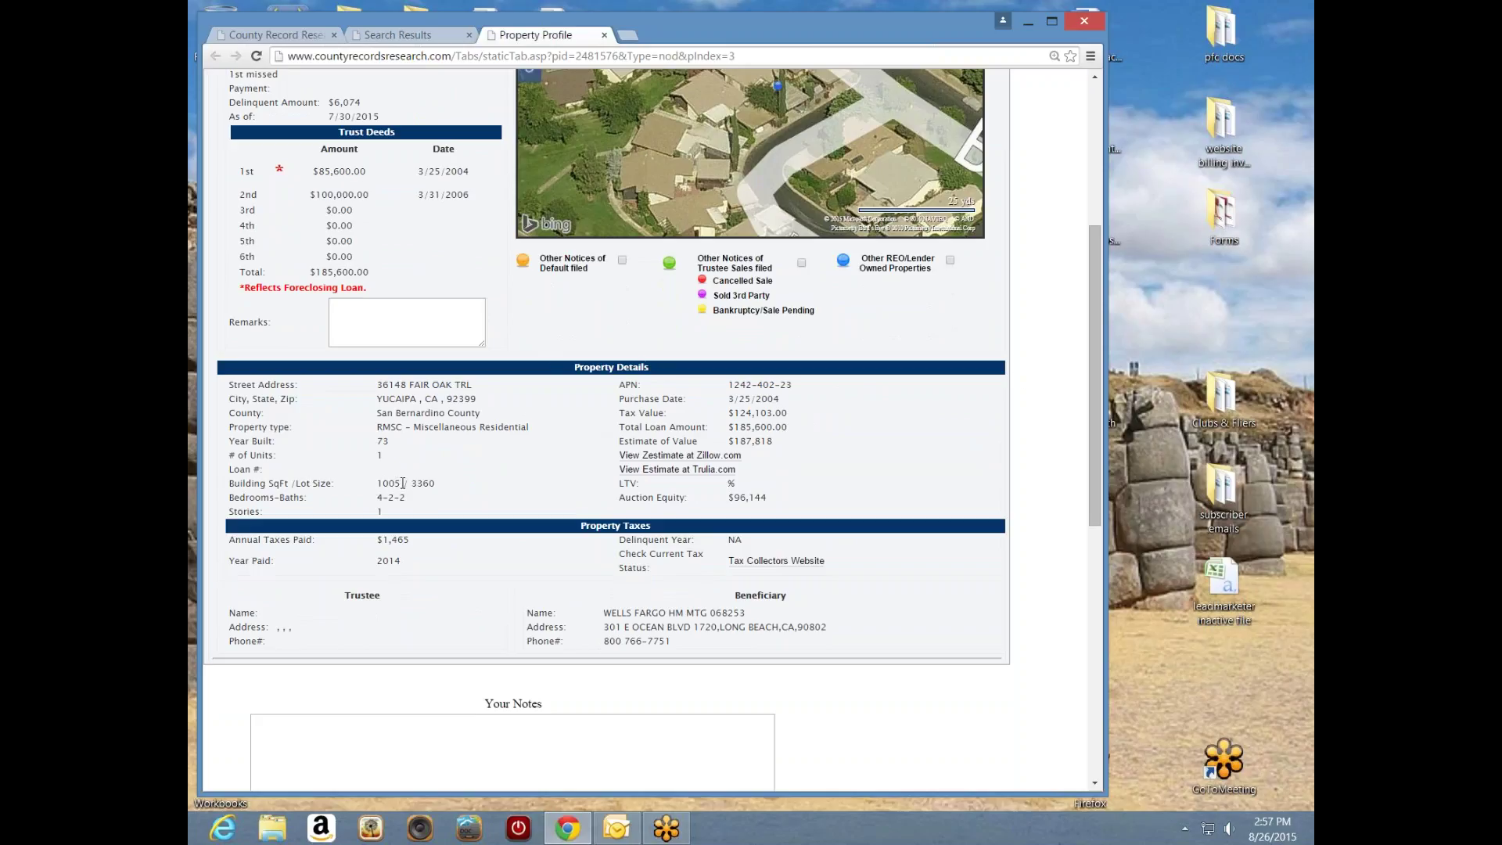
drag(404, 483, 408, 484)
click(810, 459)
double_click(782, 448)
click(836, 453)
drag(1089, 427, 1084, 356)
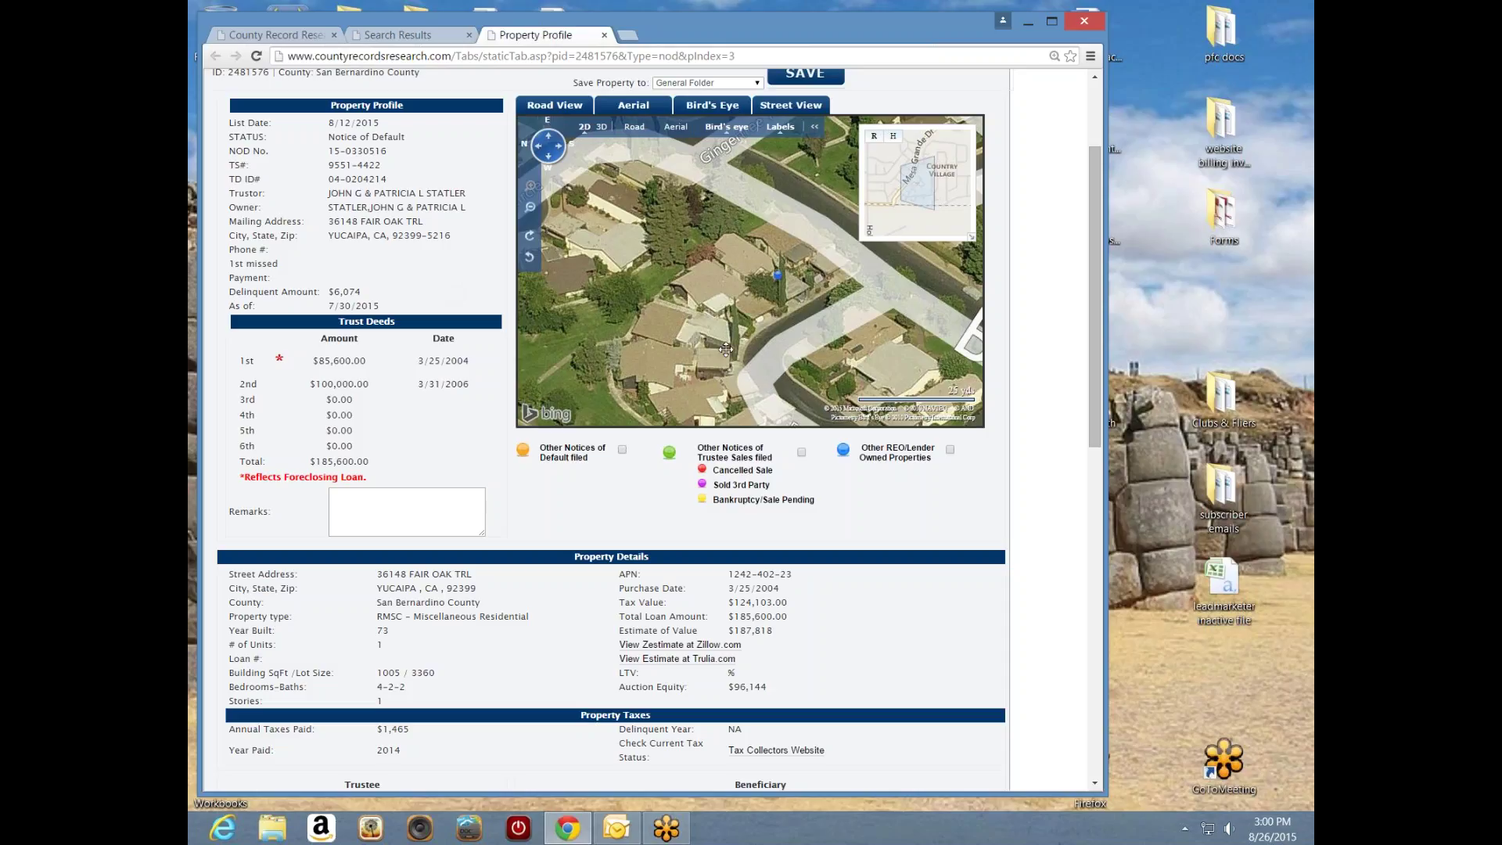
mouse_move(778, 277)
double_click(280, 359)
click(288, 383)
drag(468, 361, 458, 362)
click(786, 600)
drag(328, 179, 342, 181)
click(397, 186)
drag(384, 311, 327, 308)
drag(362, 293, 332, 293)
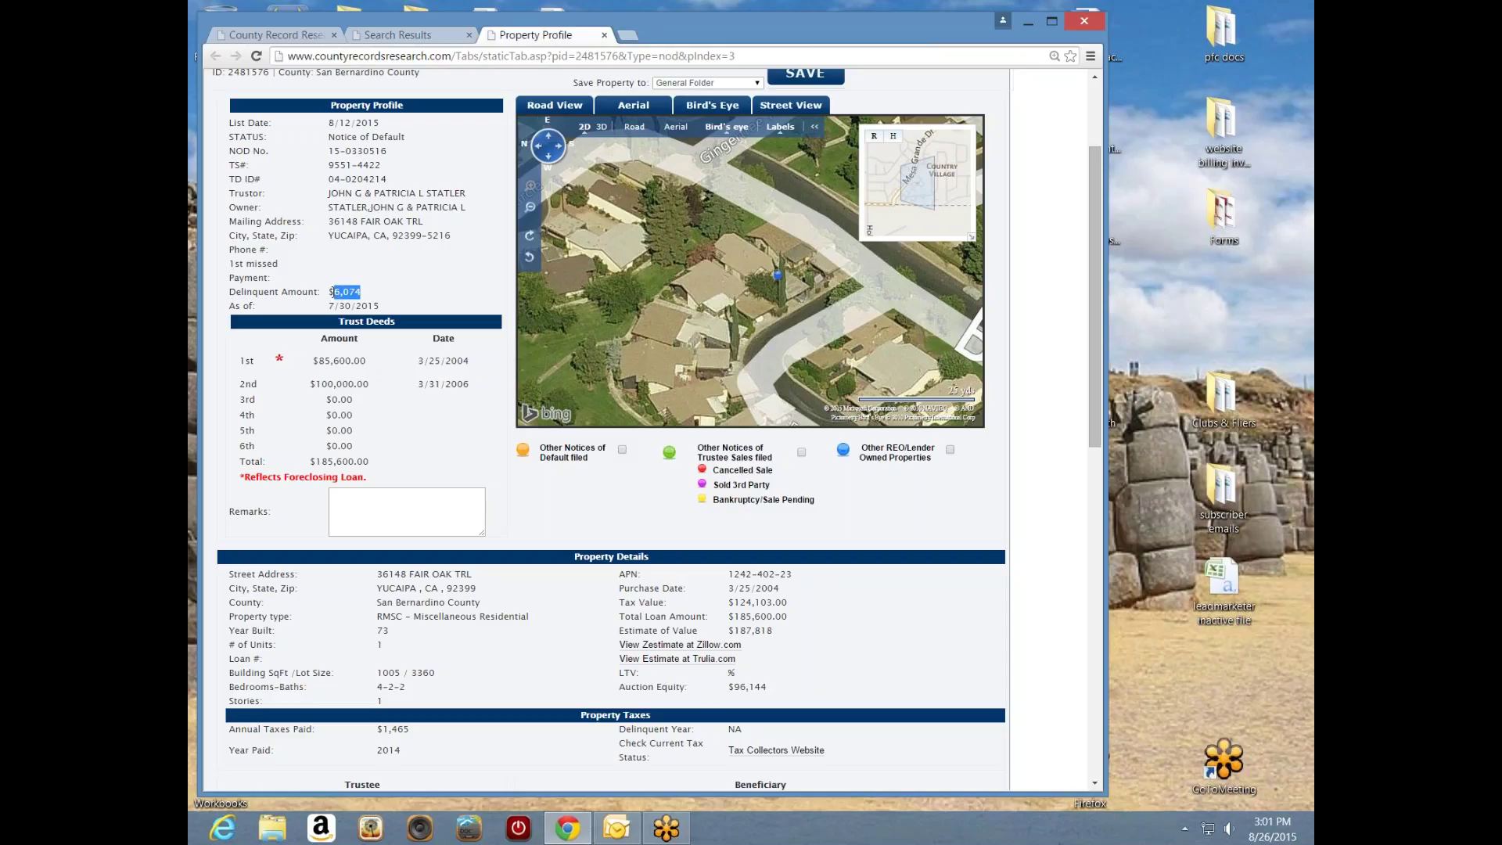
click(423, 277)
drag(362, 292, 334, 292)
click(390, 362)
drag(362, 293, 338, 306)
click(402, 415)
drag(381, 306, 326, 307)
click(413, 305)
drag(1095, 348, 1069, 476)
scroll(1069, 476, down, 1)
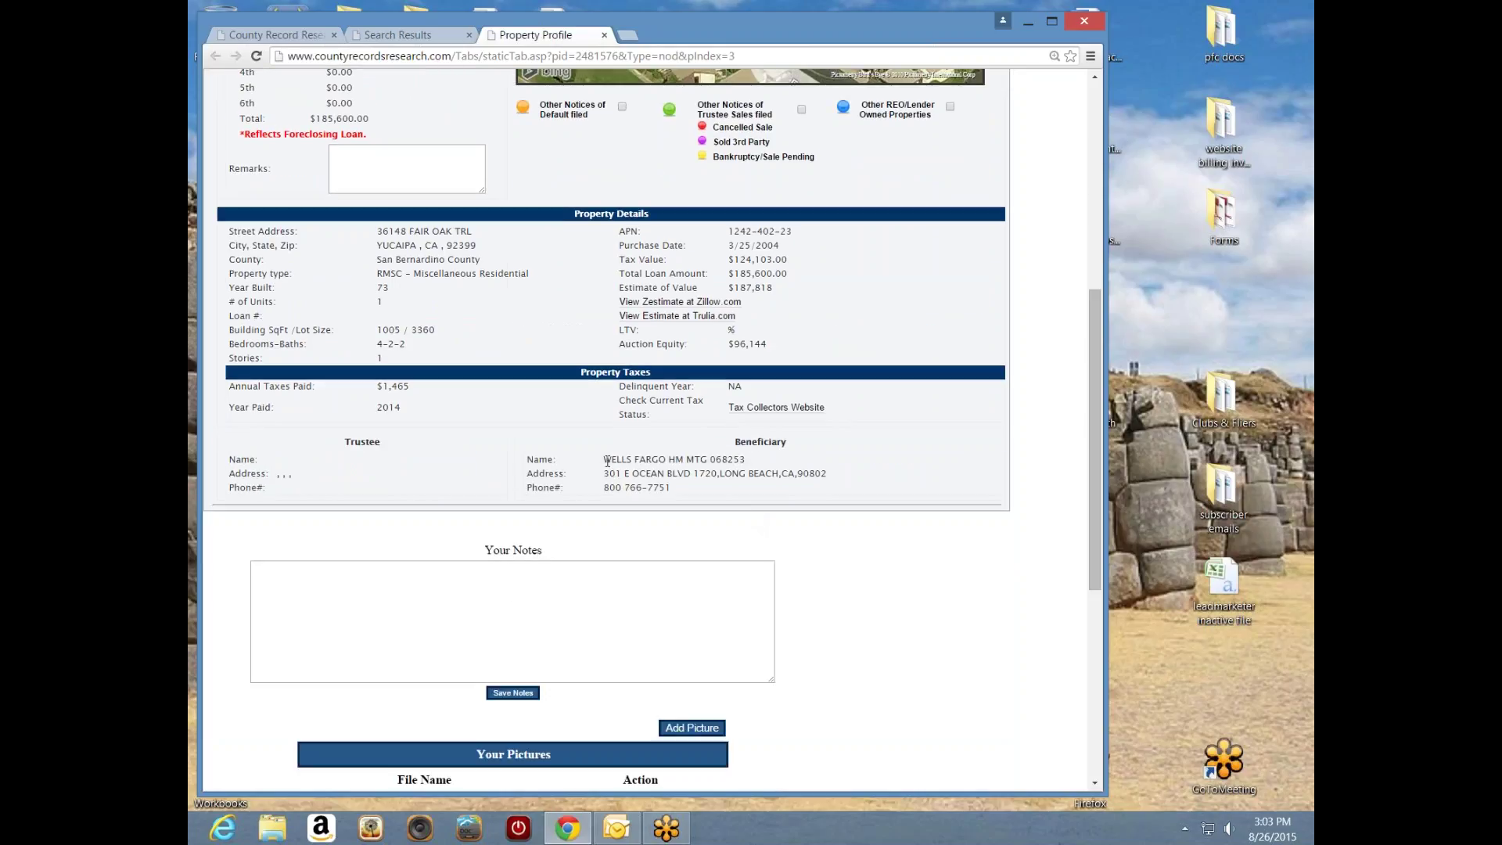
drag(604, 460, 693, 462)
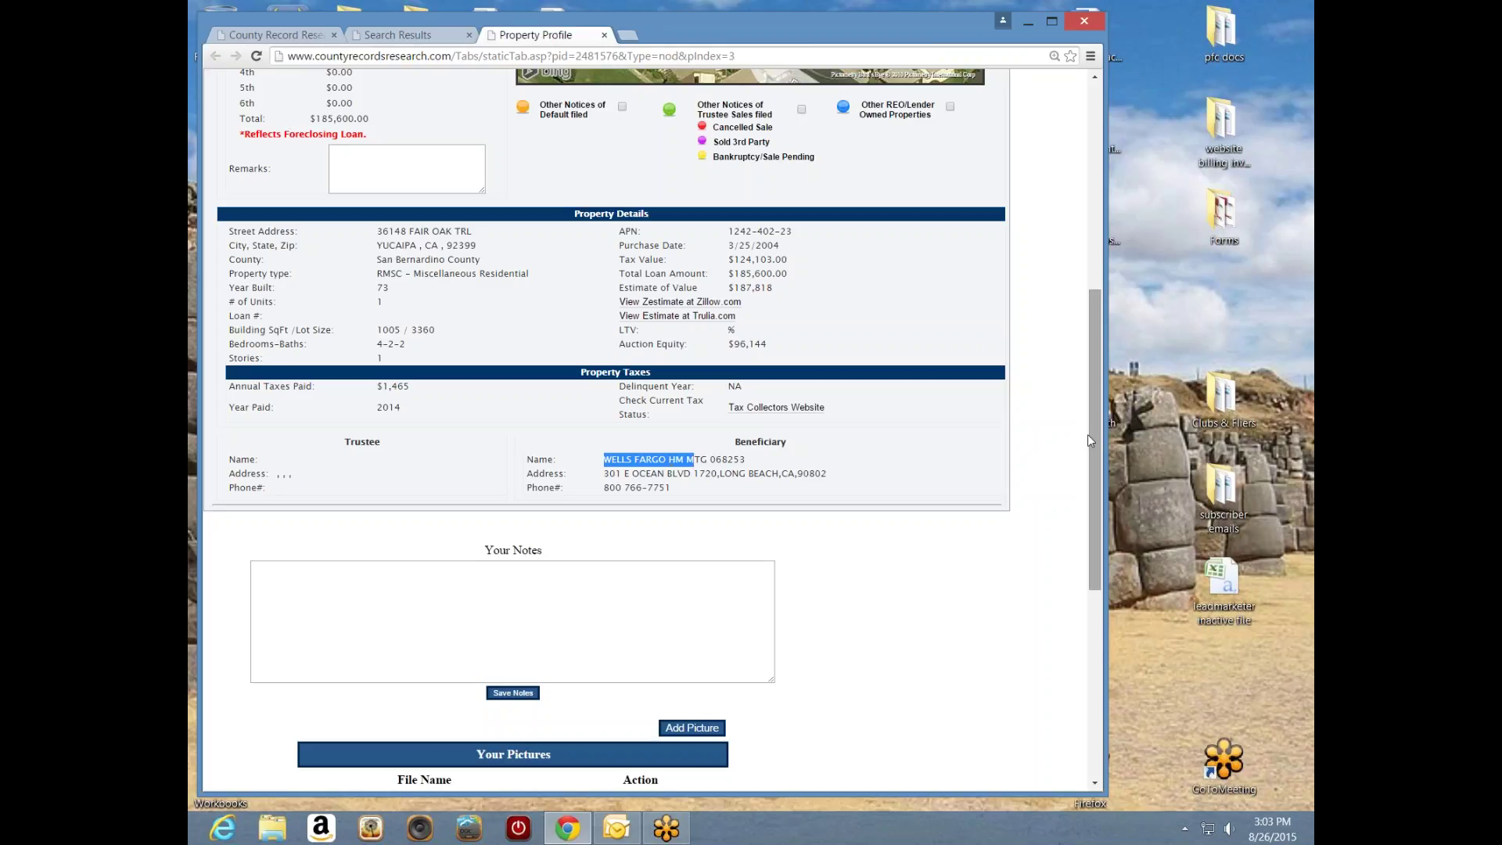
drag(1093, 440, 1085, 307)
click(372, 360)
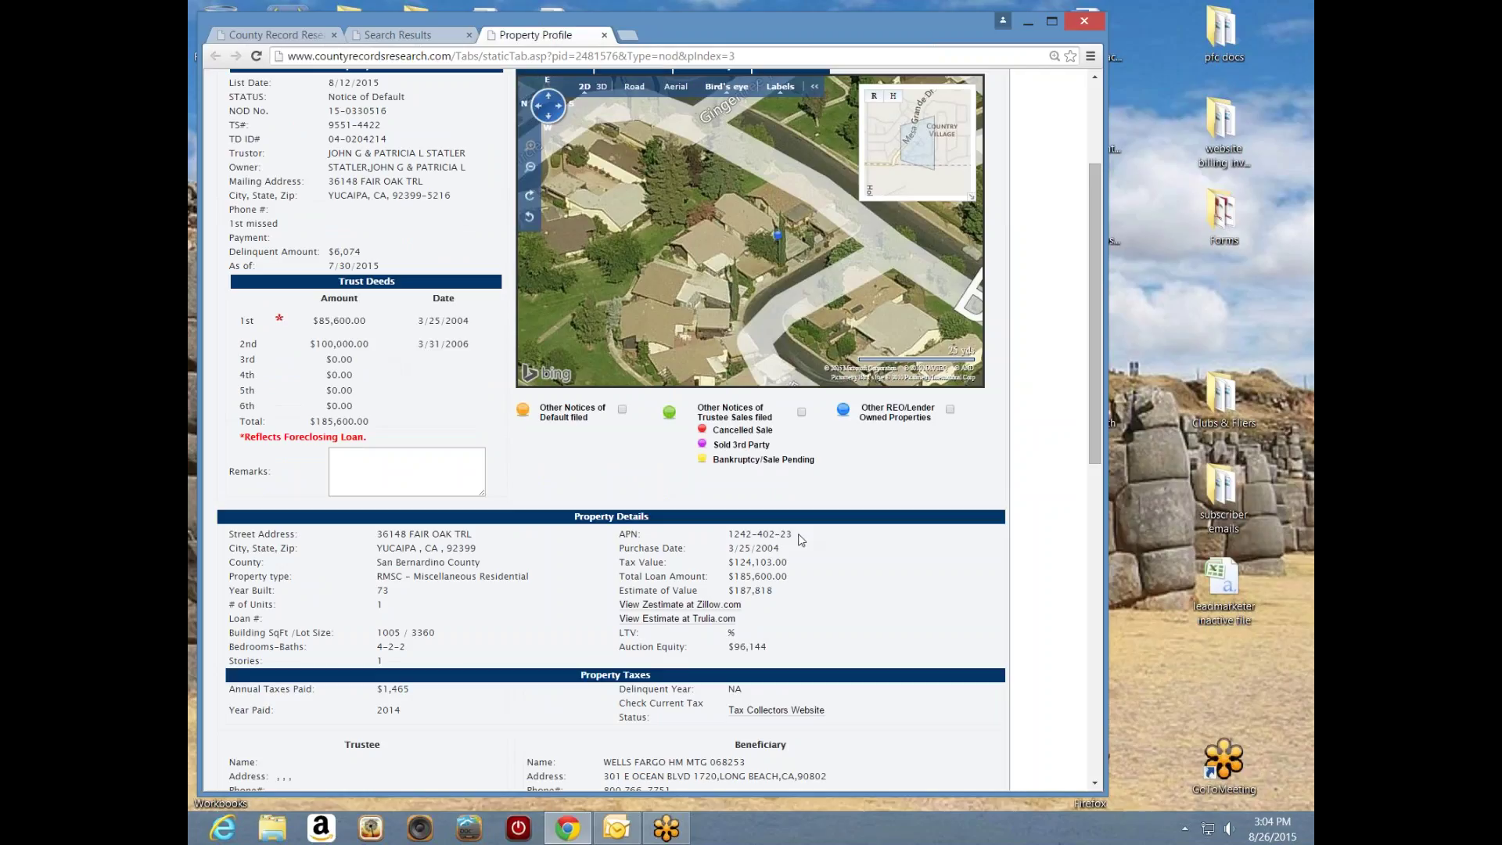
drag(800, 539, 728, 539)
- Copy APN 1242-402-23, paste it into Parcel No. and run the parcel search
right_click(756, 536)
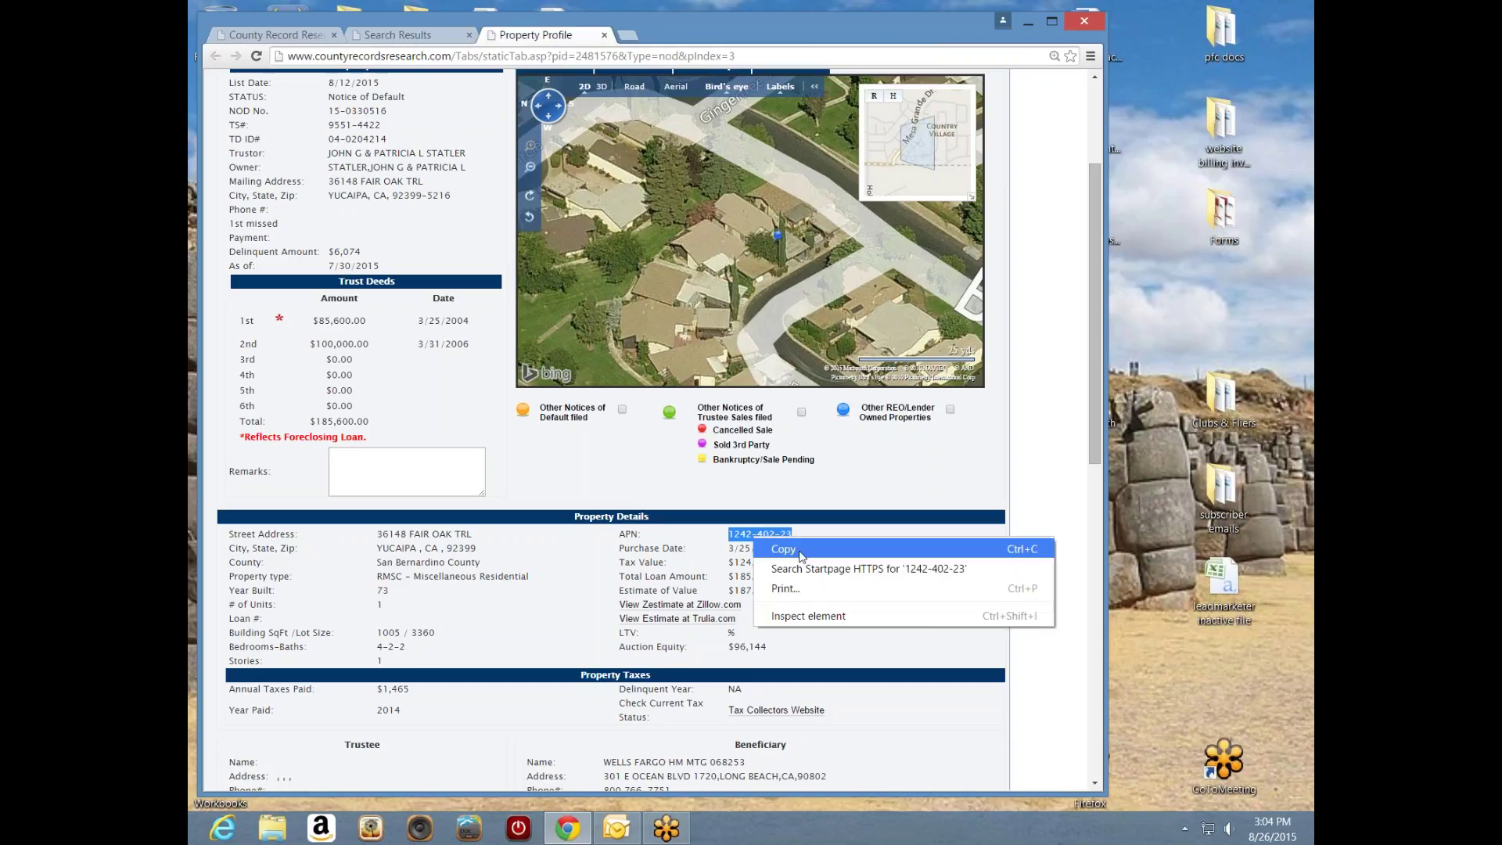
click(783, 550)
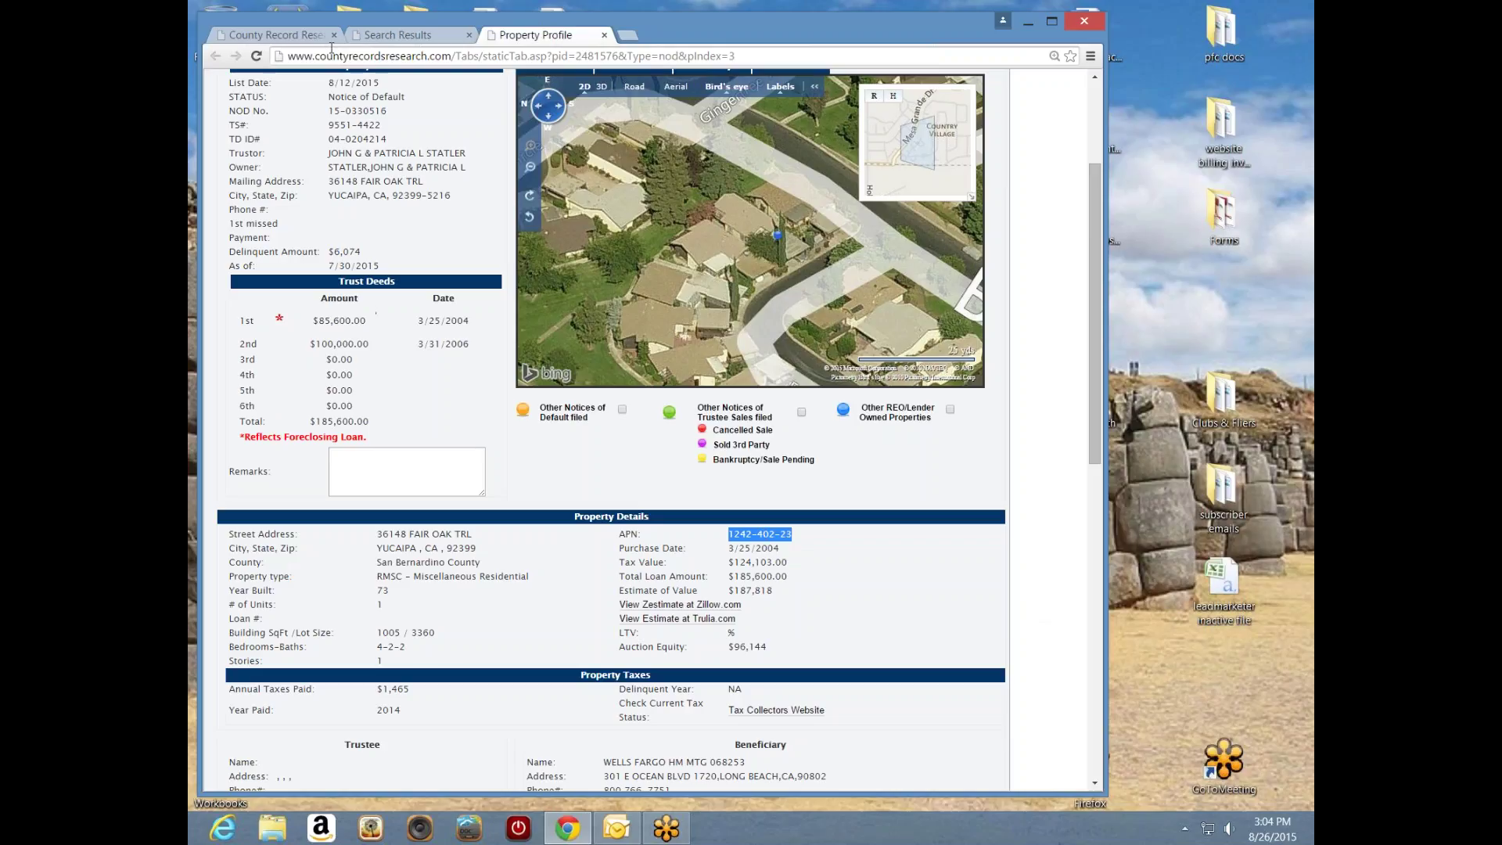
click(304, 38)
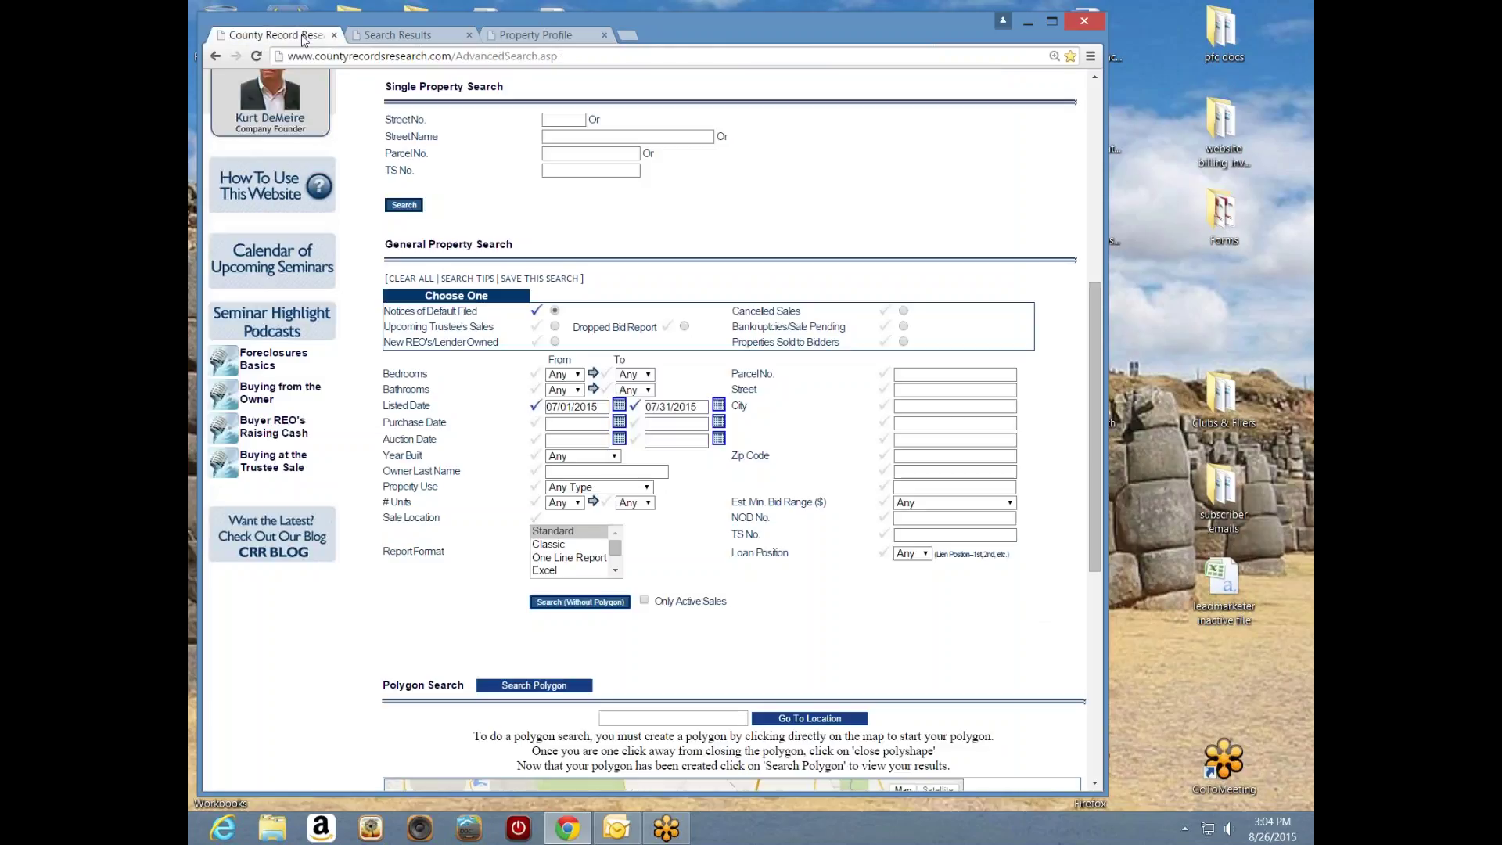
drag(1096, 429, 1096, 323)
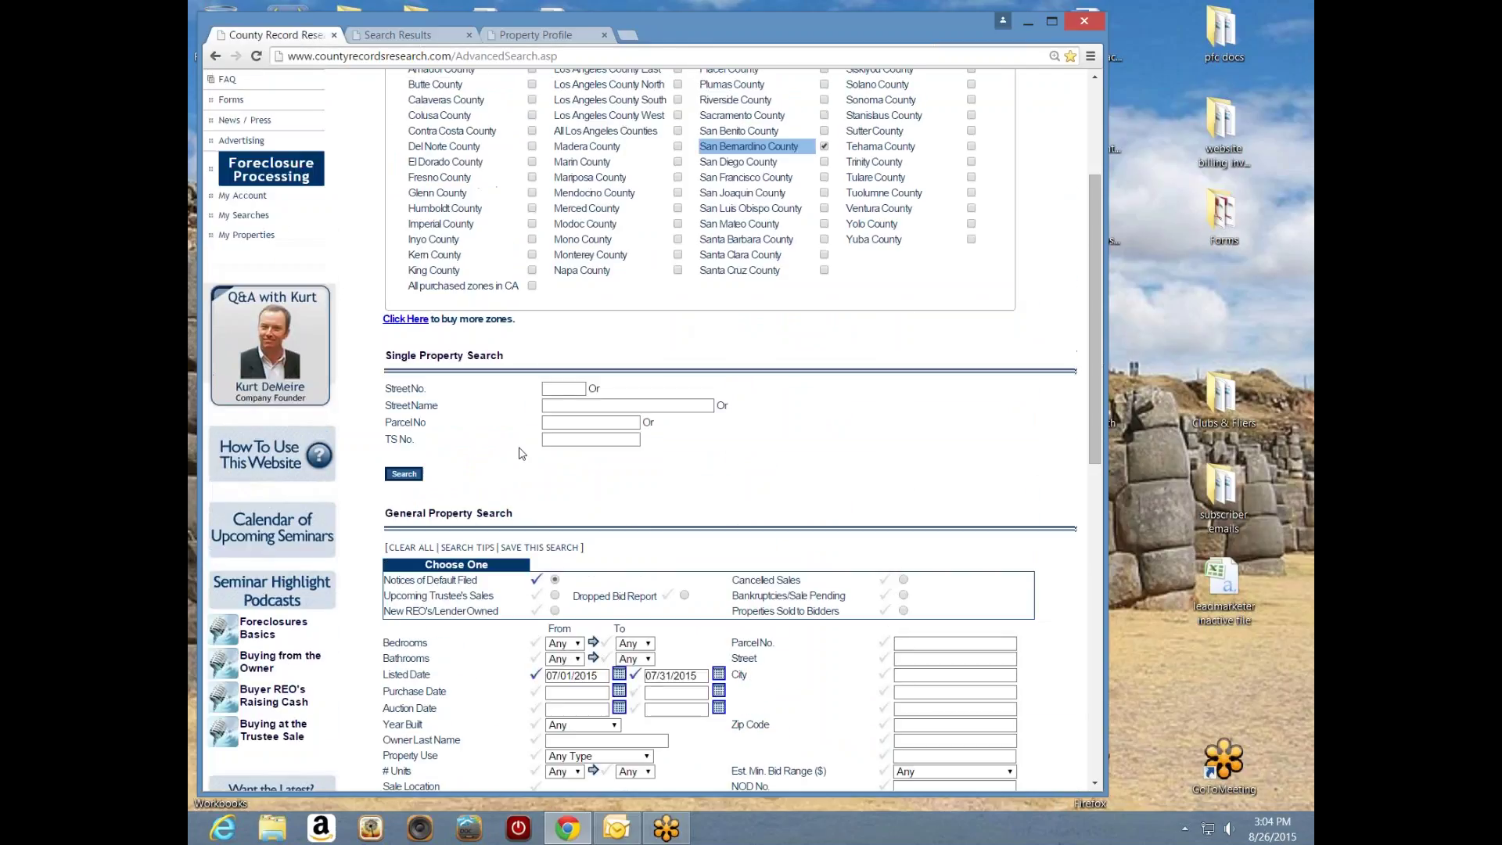
right_click(562, 423)
click(624, 521)
click(407, 475)
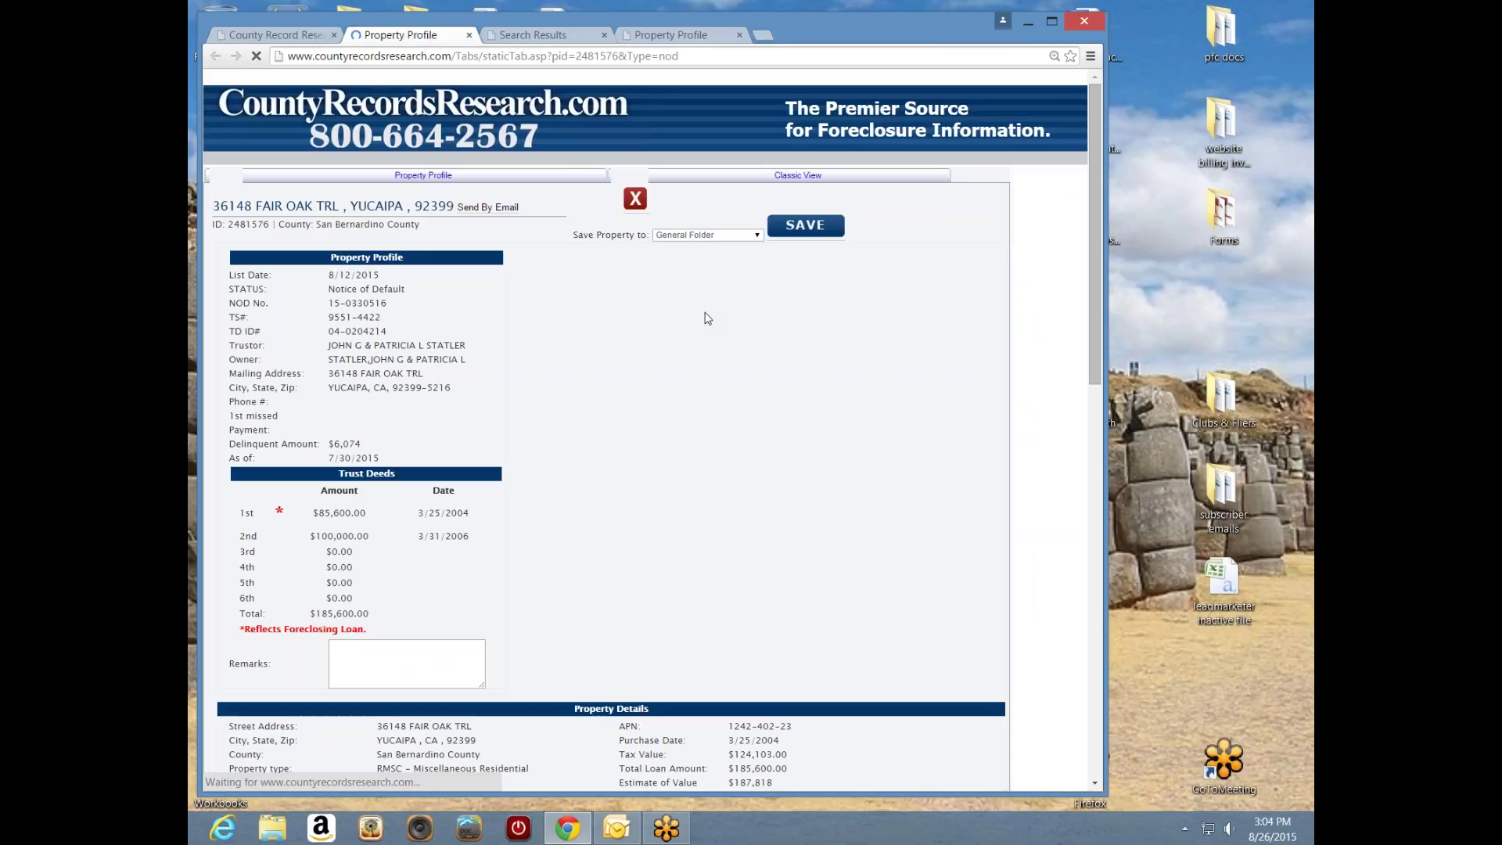
- Compare the original profile with the reopened Fair Oak Trl profile and its road map
click(660, 35)
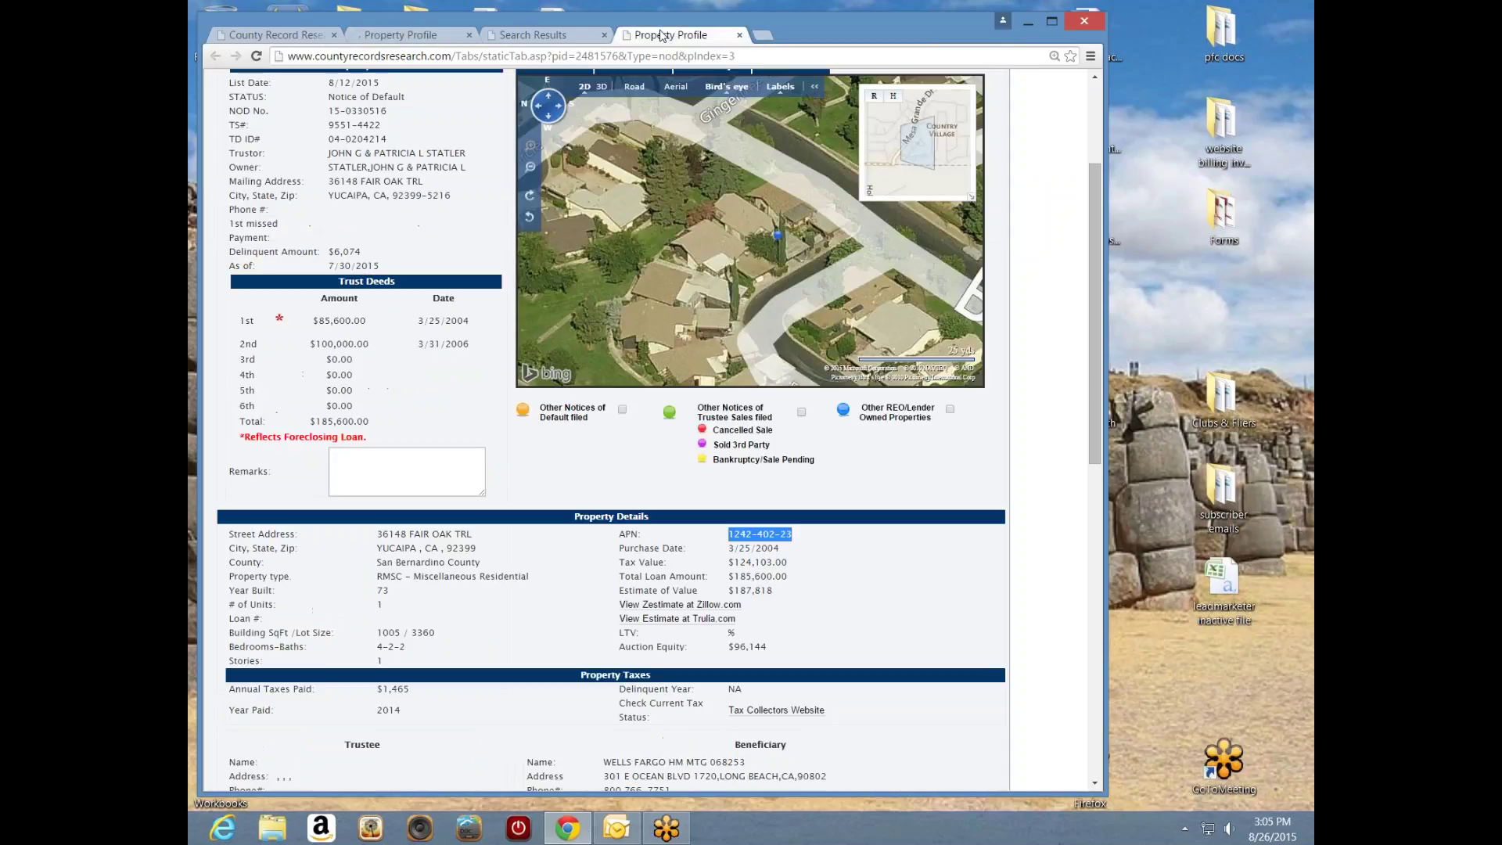
click(429, 36)
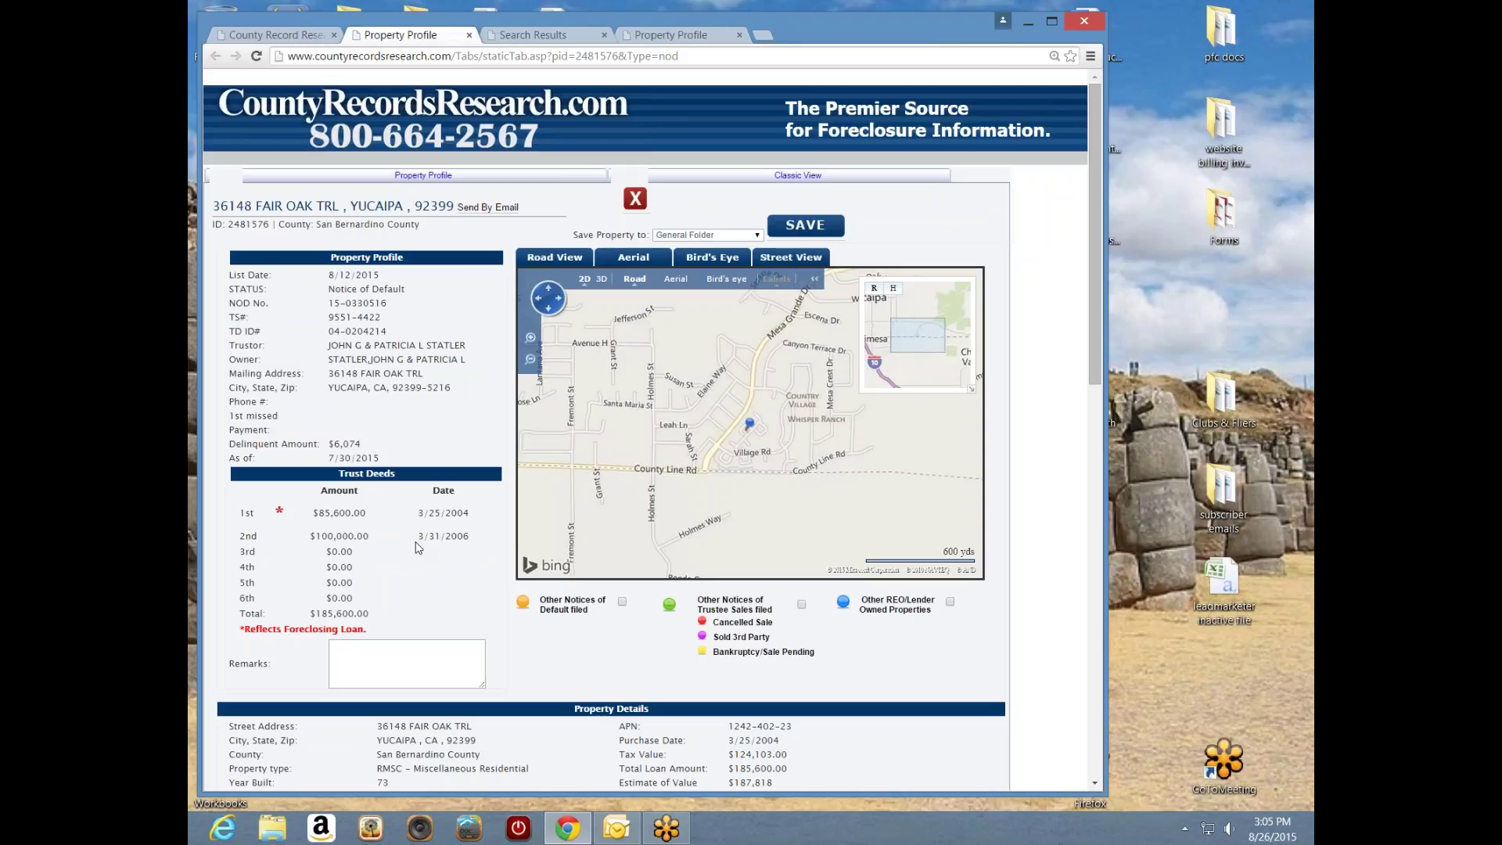
drag(1095, 369, 1093, 428)
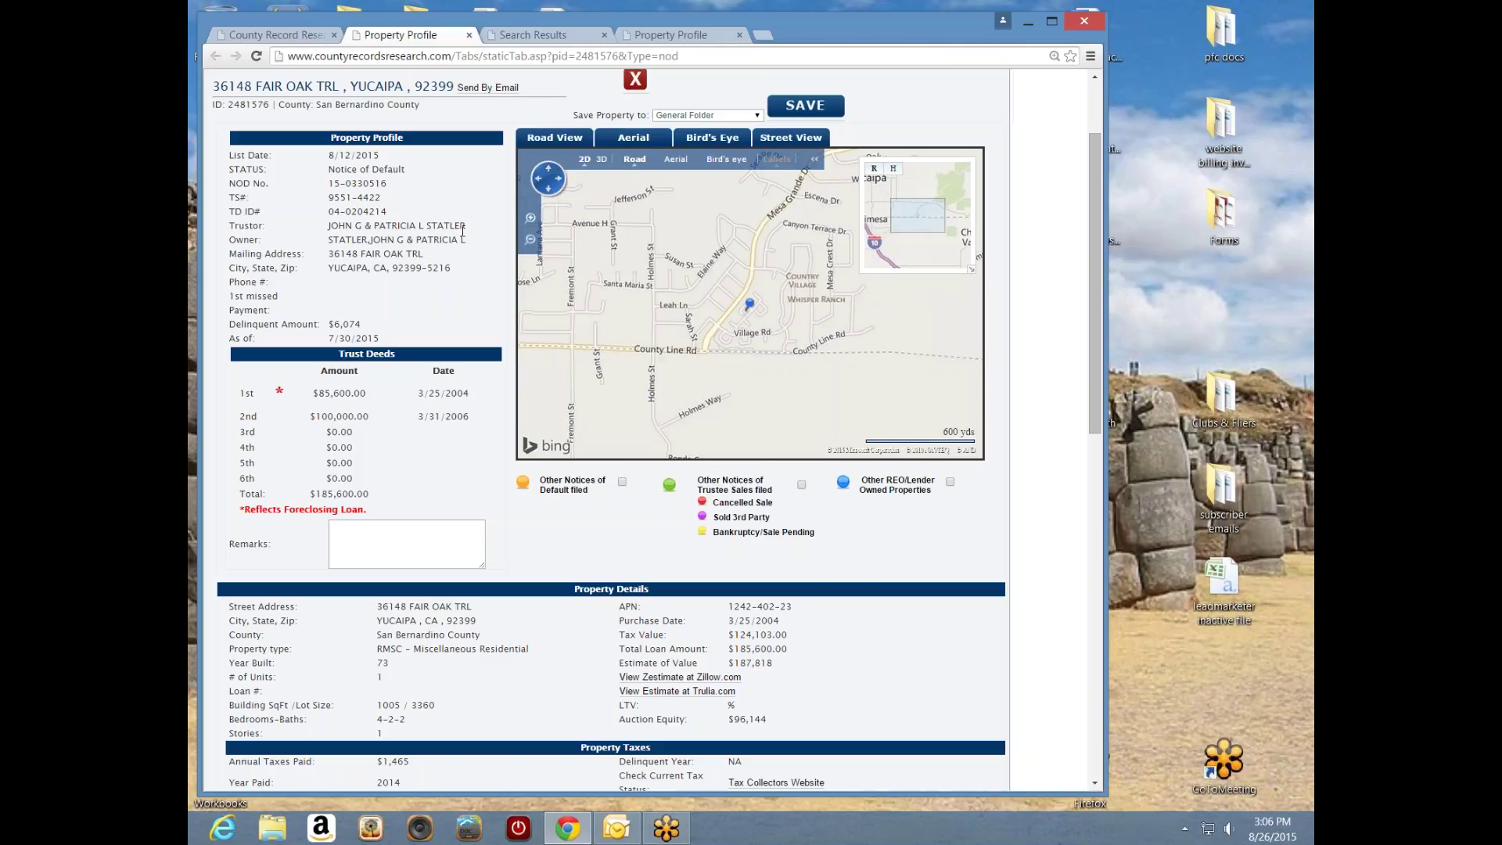
drag(469, 230, 325, 227)
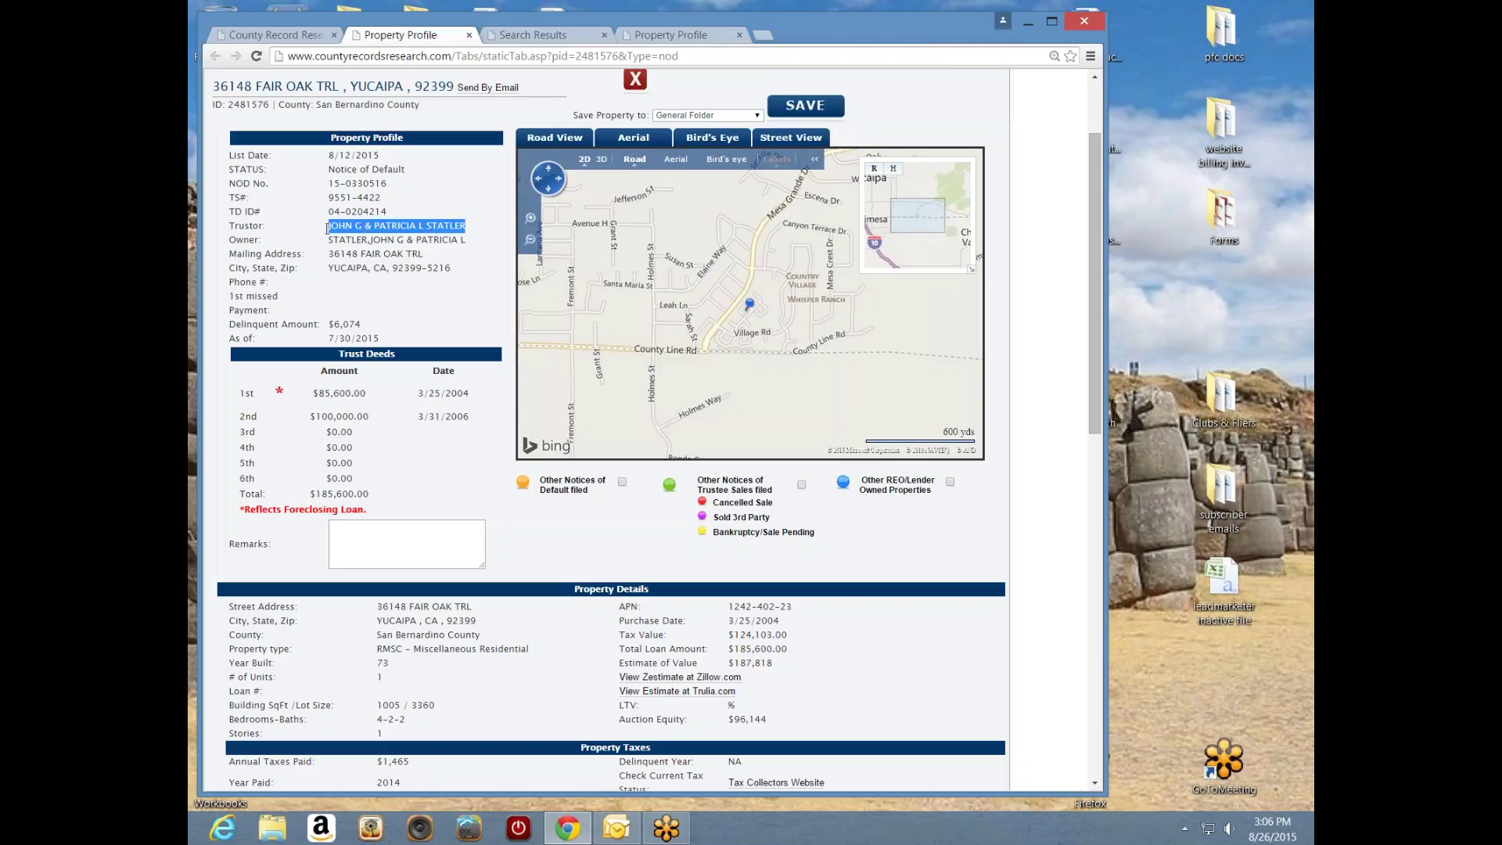
click(412, 300)
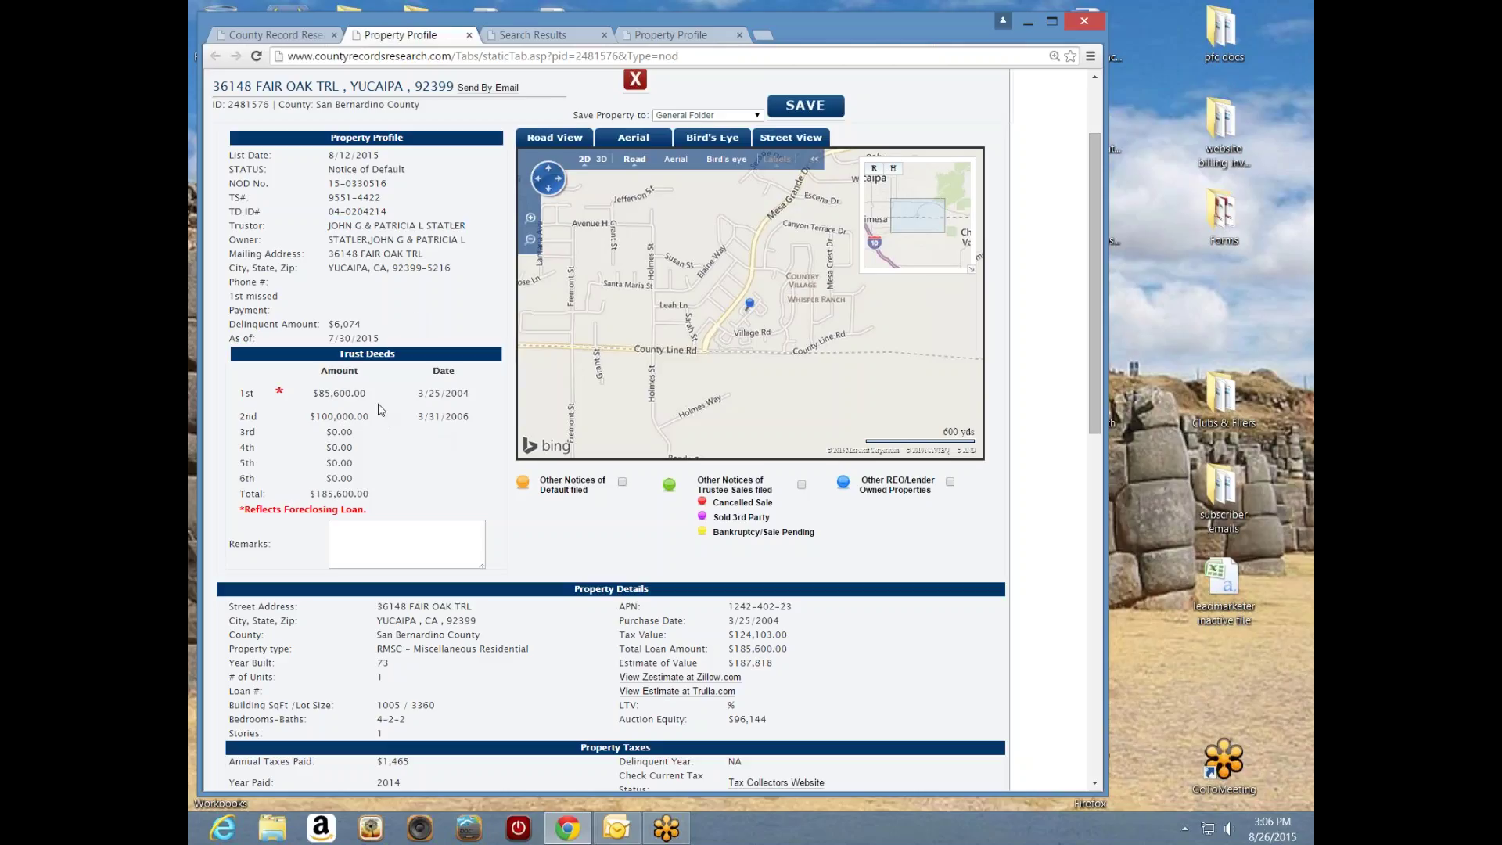
drag(368, 393, 329, 393)
click(377, 488)
drag(374, 493, 308, 496)
click(400, 469)
drag(370, 417, 316, 416)
drag(1100, 331, 1100, 458)
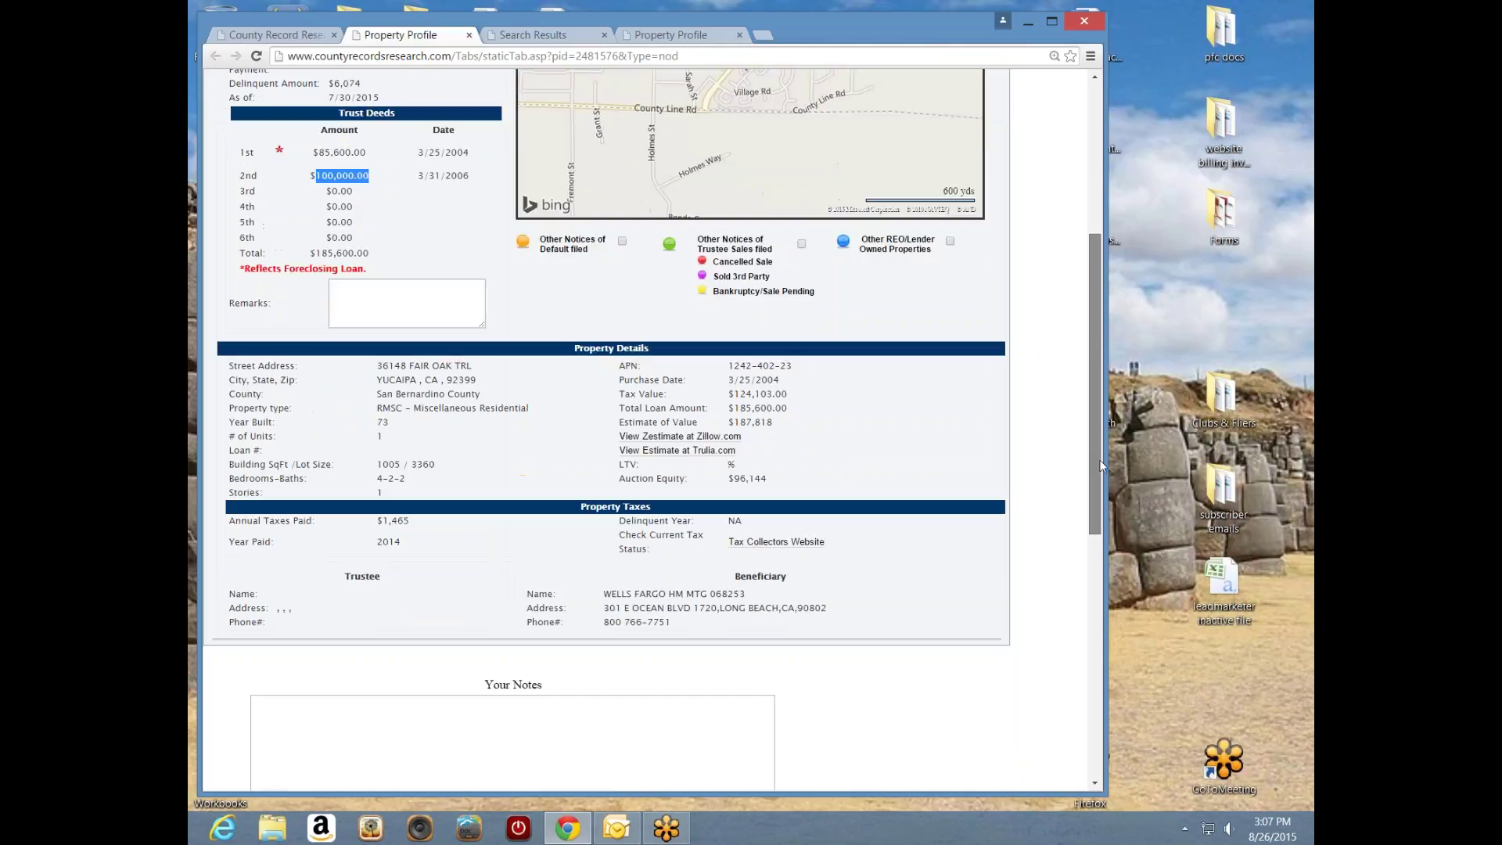
drag(604, 531, 722, 532)
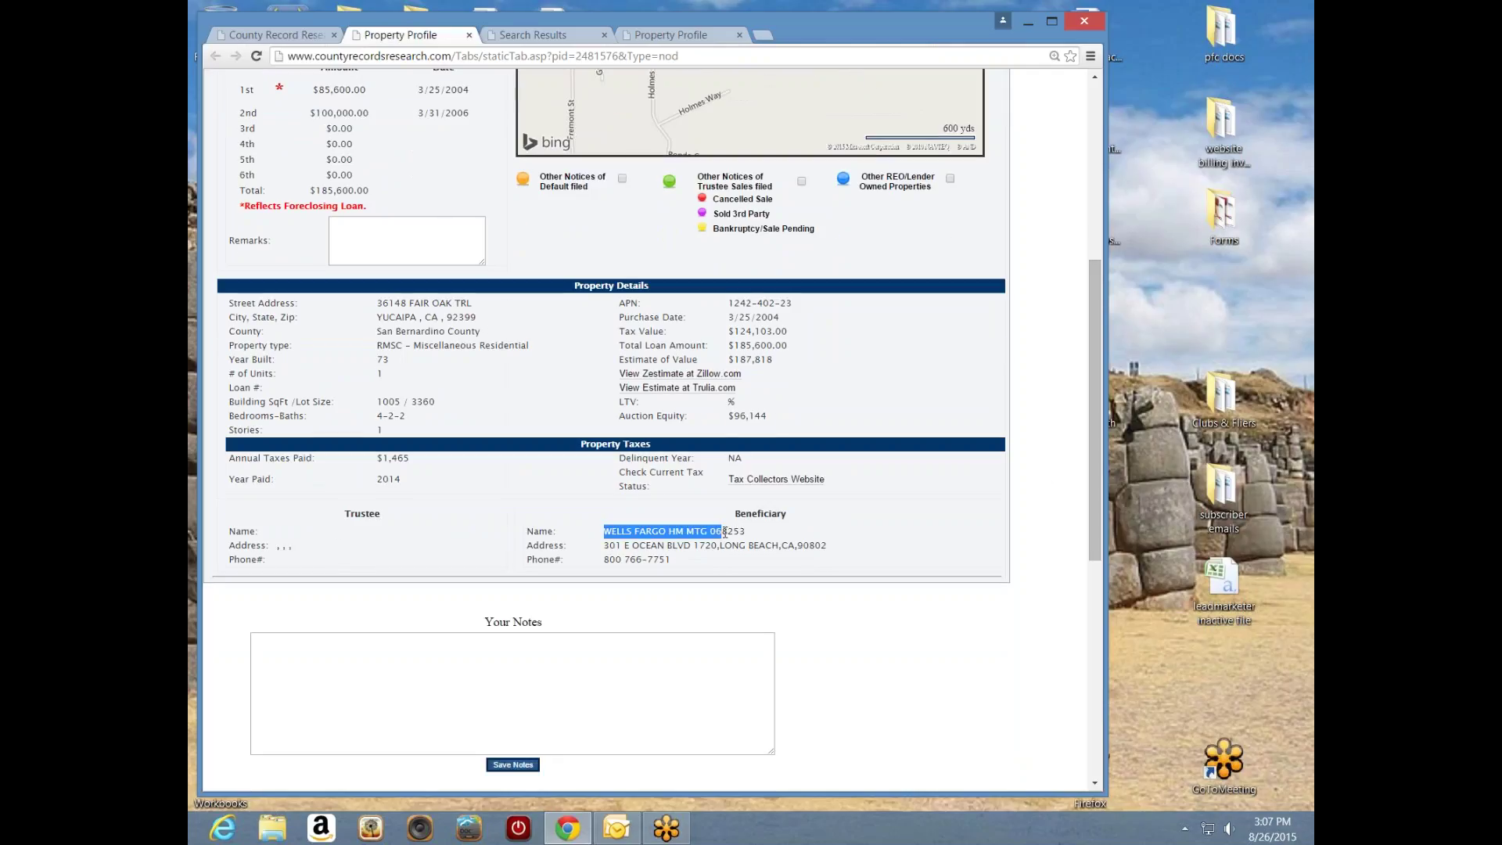
scroll(1096, 486, up, 3)
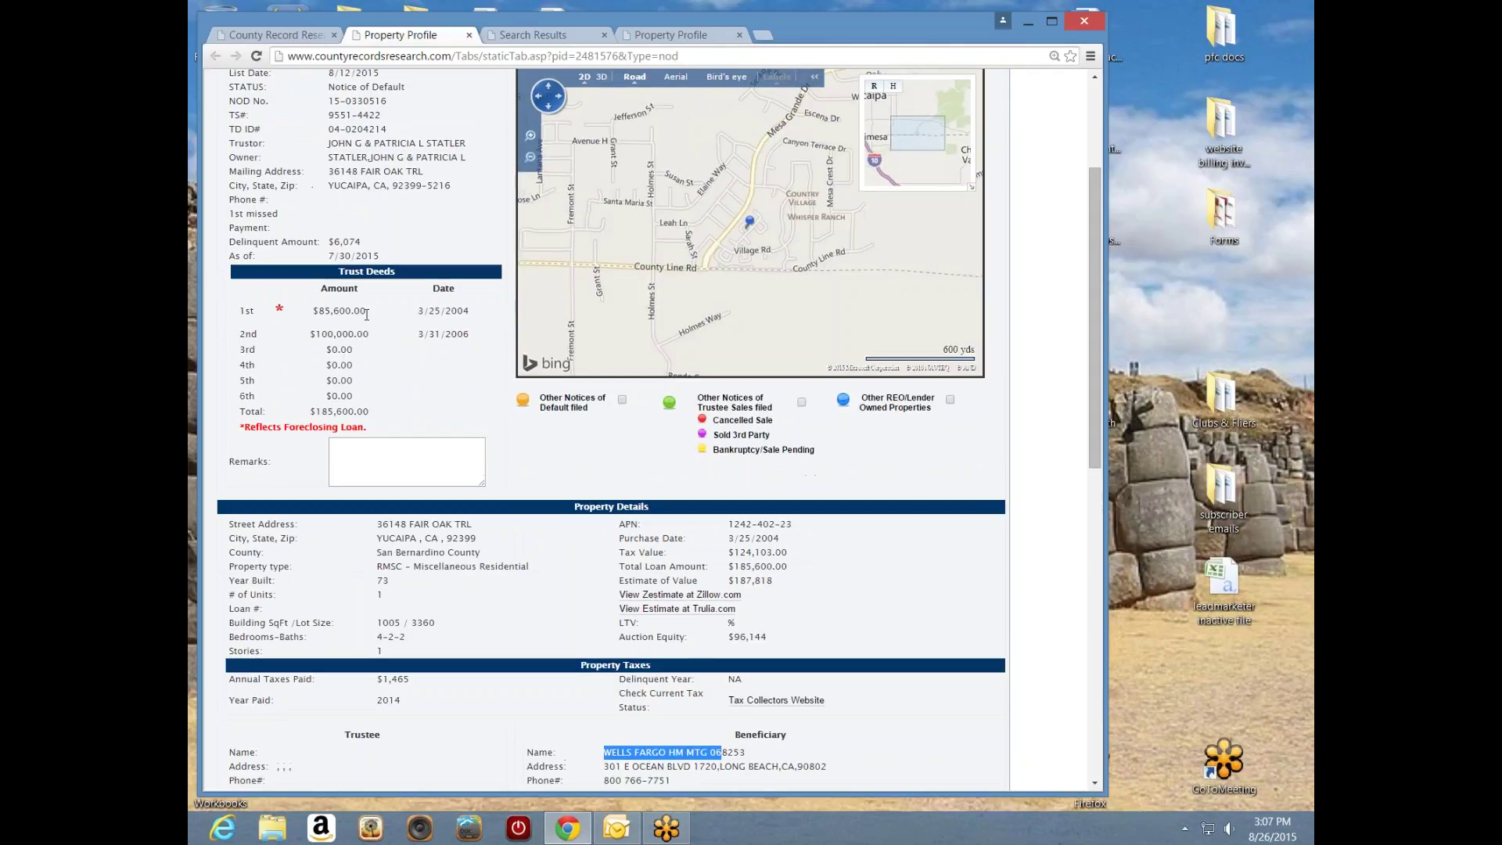
drag(366, 311, 312, 310)
click(317, 333)
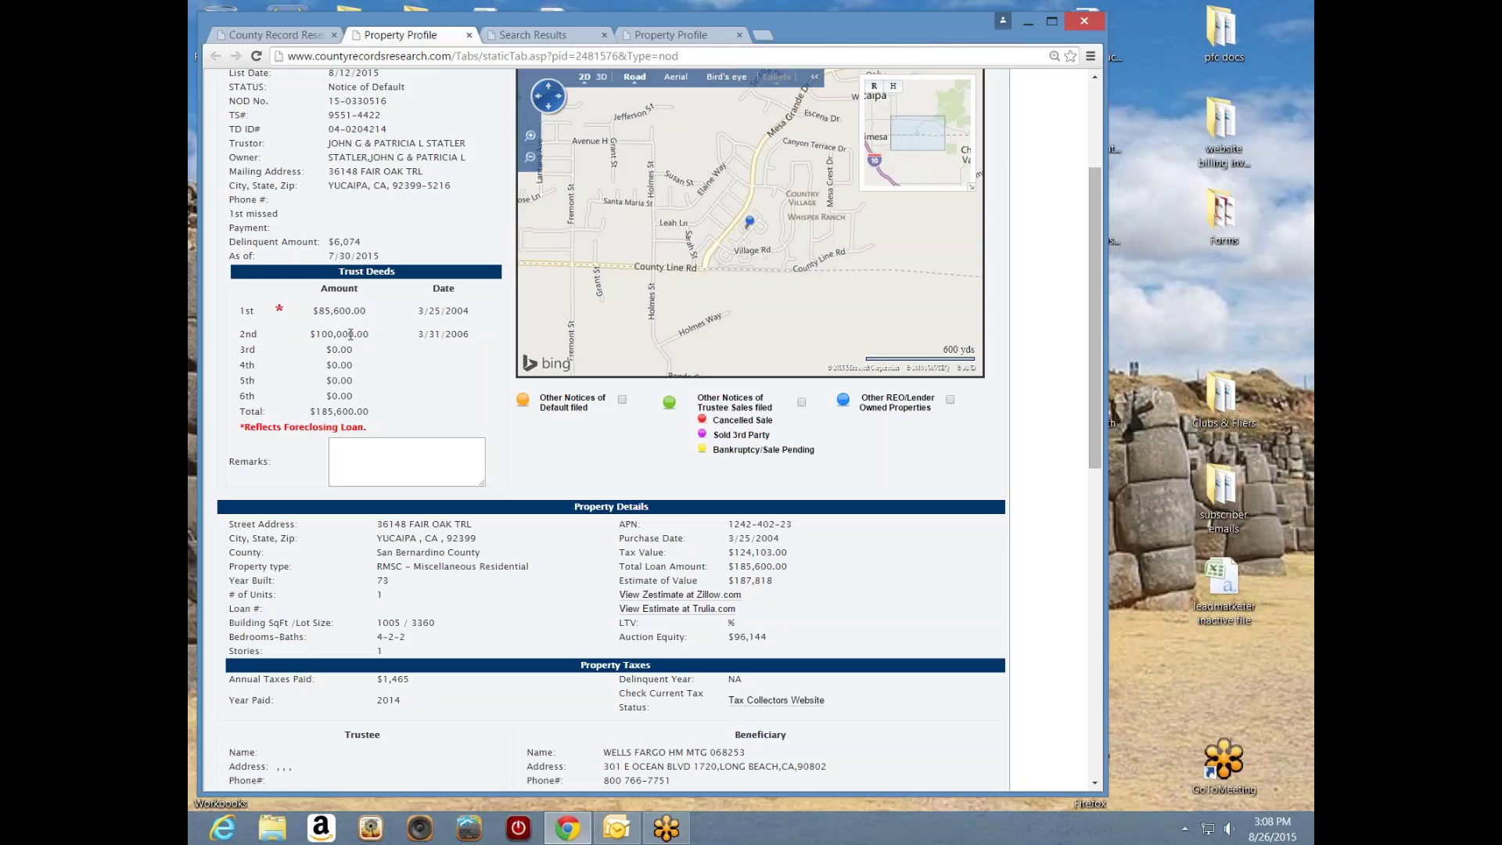
drag(327, 334, 369, 334)
click(363, 360)
drag(367, 311, 313, 312)
double_click(361, 243)
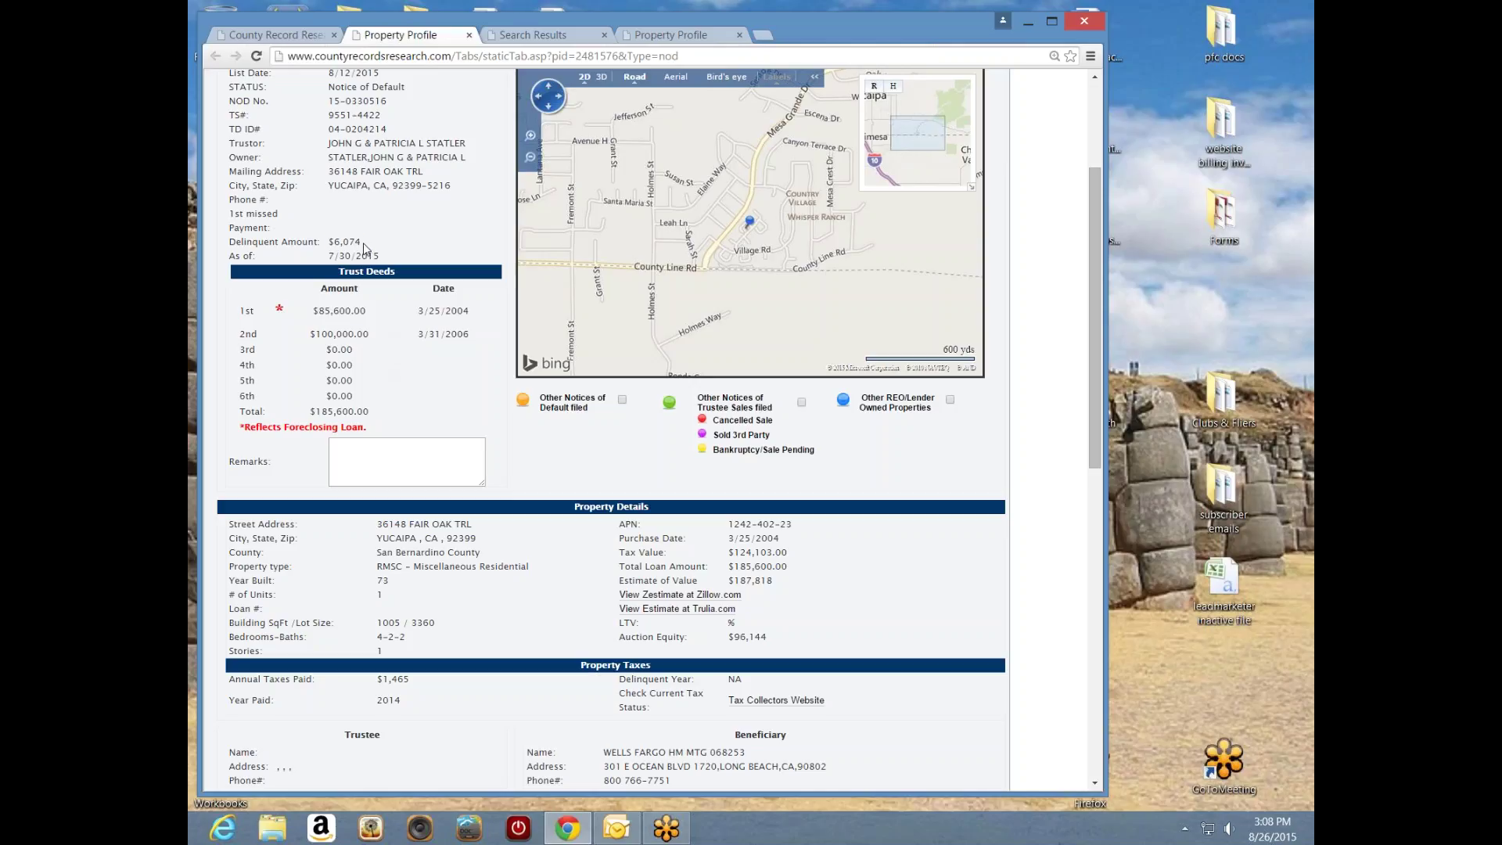
click(385, 337)
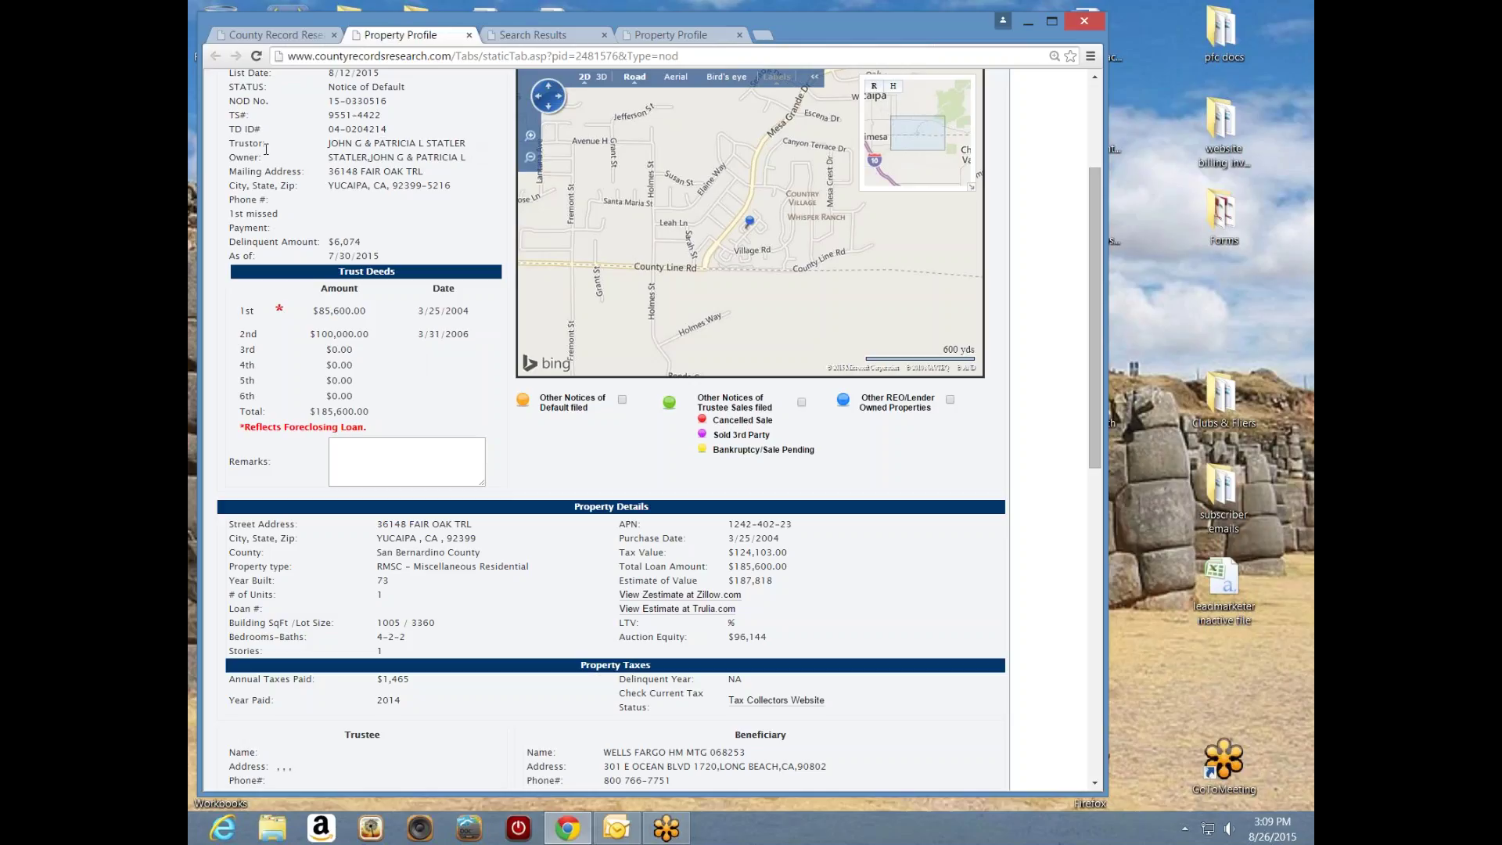
- Highlight the owner name and then the property's mailing address on the profile
drag(470, 157, 328, 158)
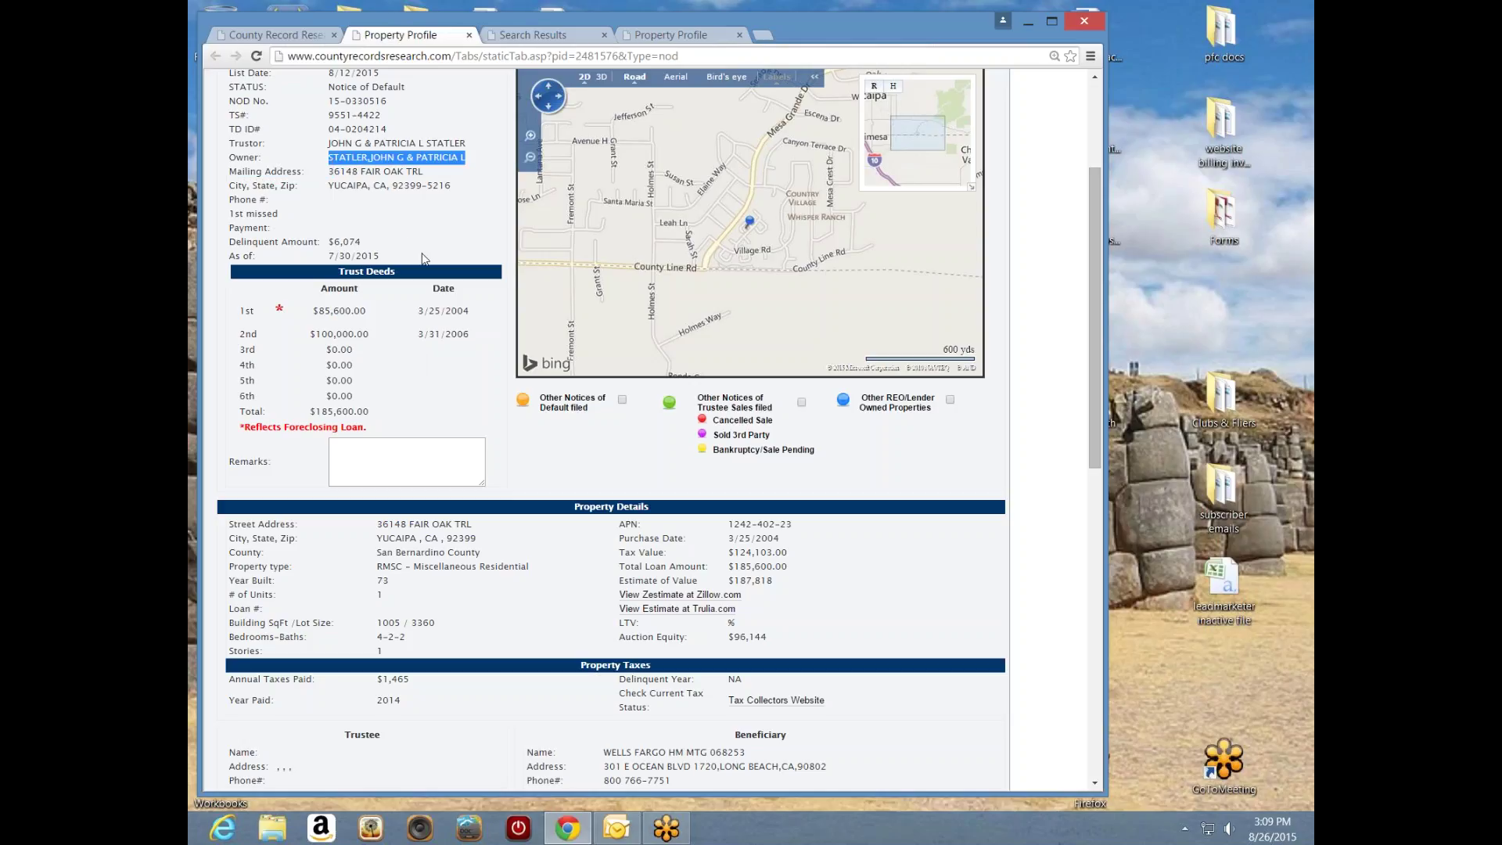
click(349, 206)
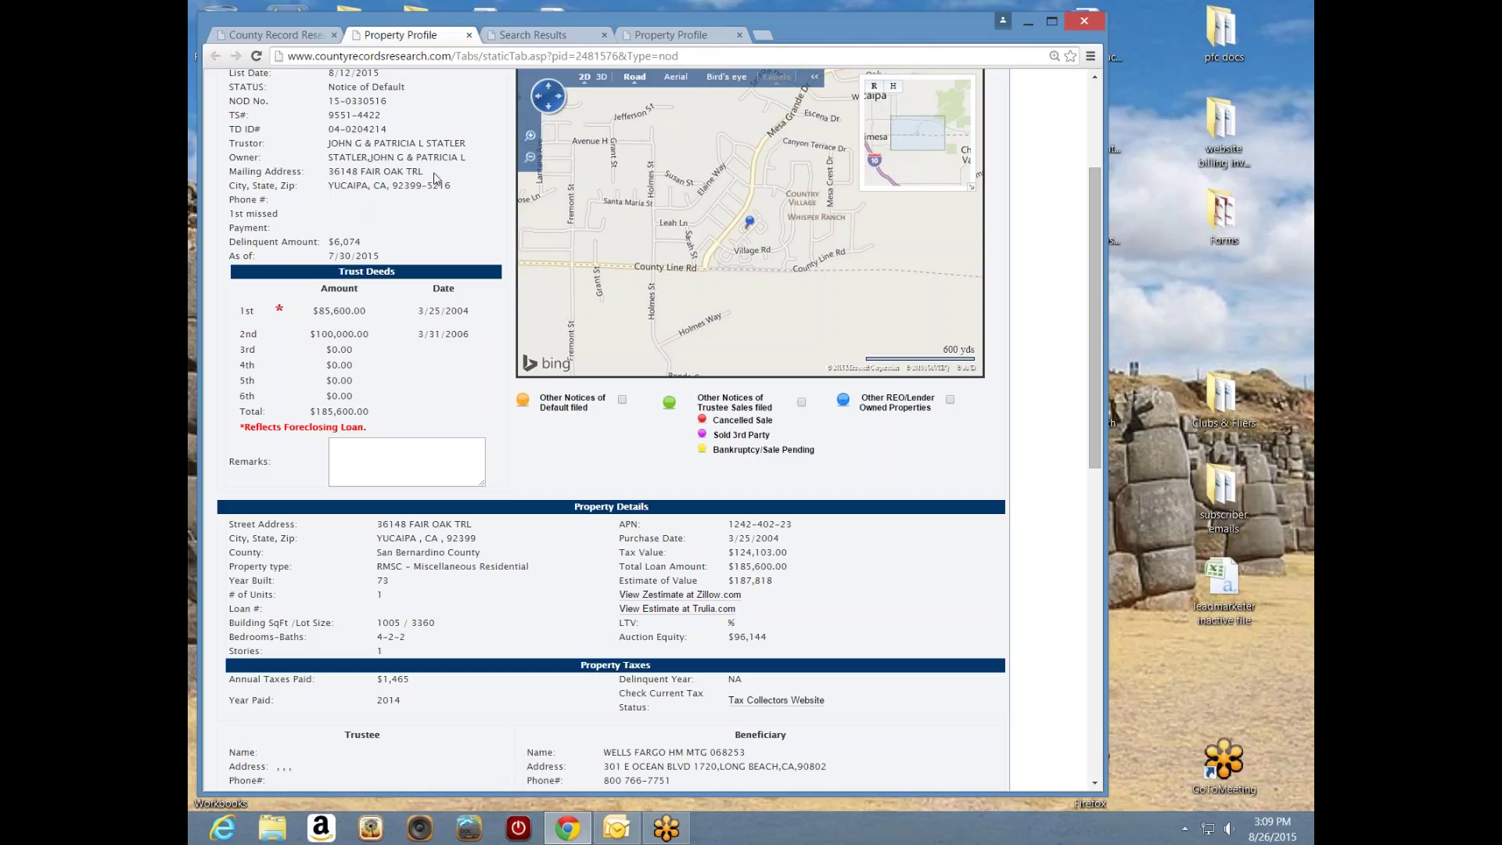
drag(425, 172, 327, 173)
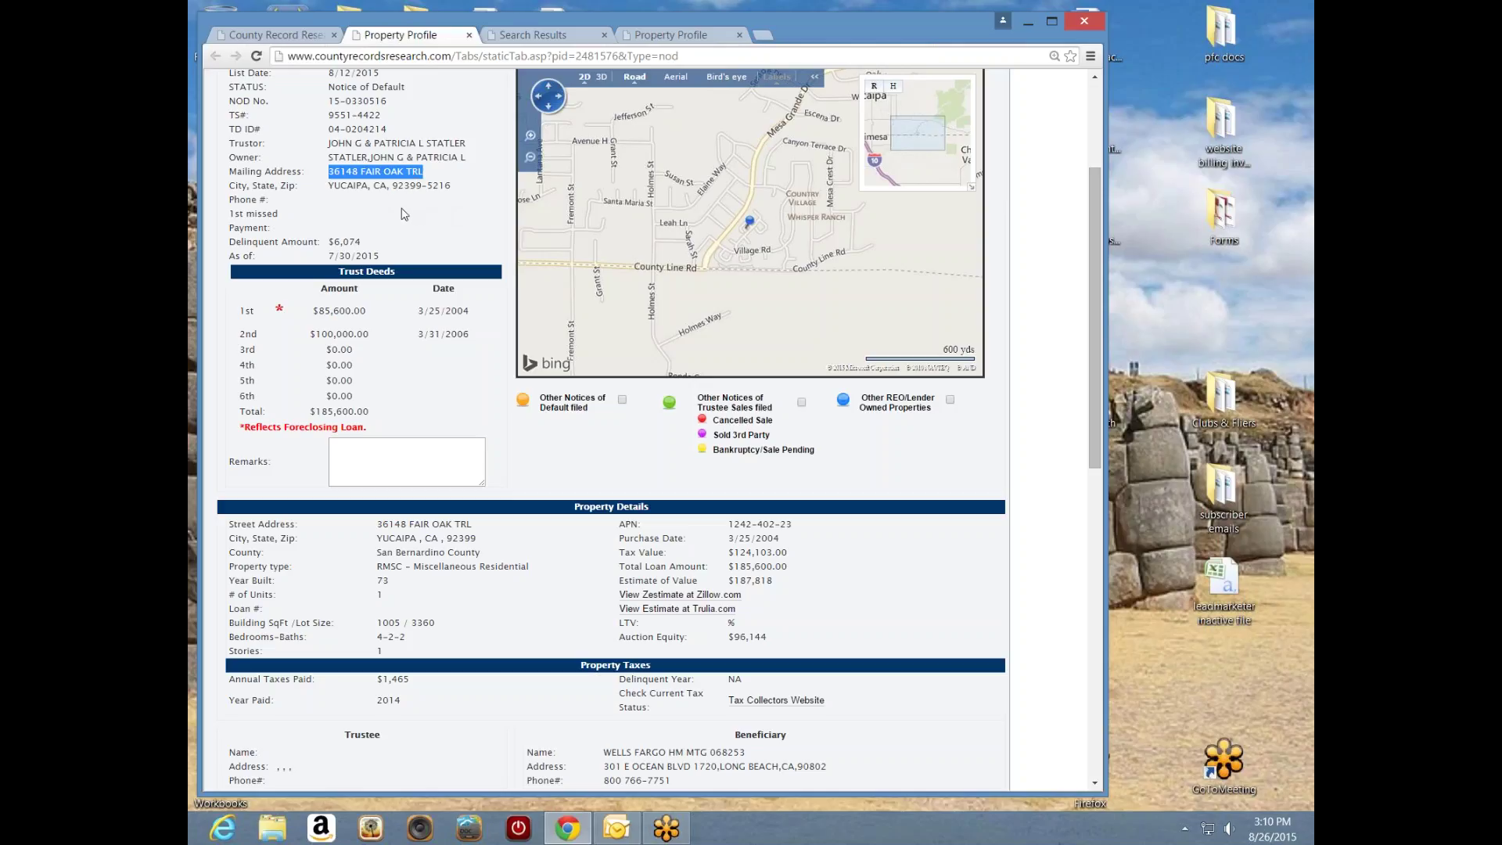
click(437, 174)
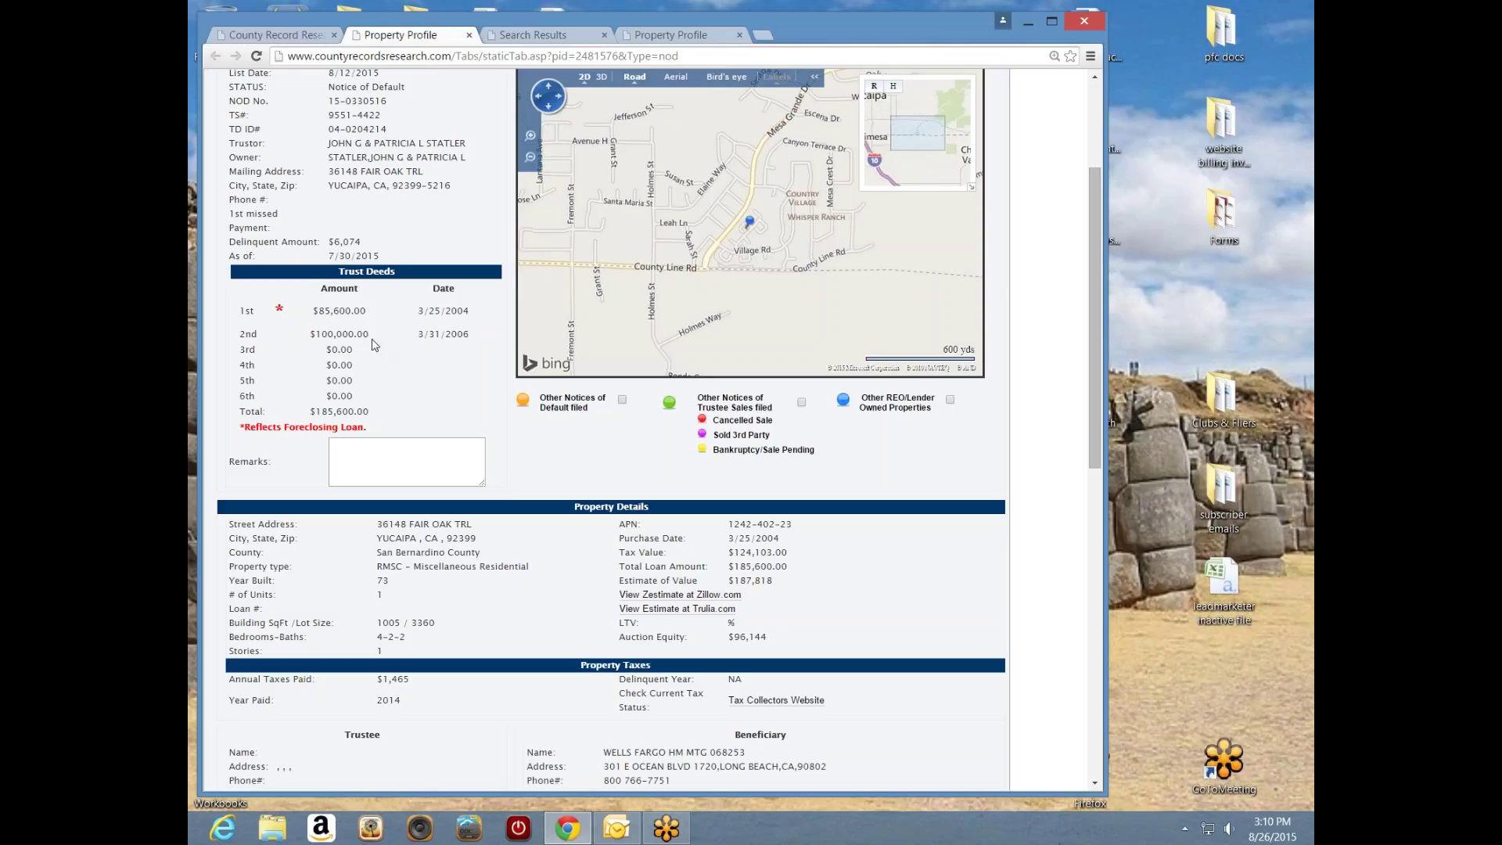
- Point out the 2nd trust deed amount, then zoom the map in around the pin
drag(371, 334, 316, 335)
click(393, 338)
scroll(794, 304, up, 1)
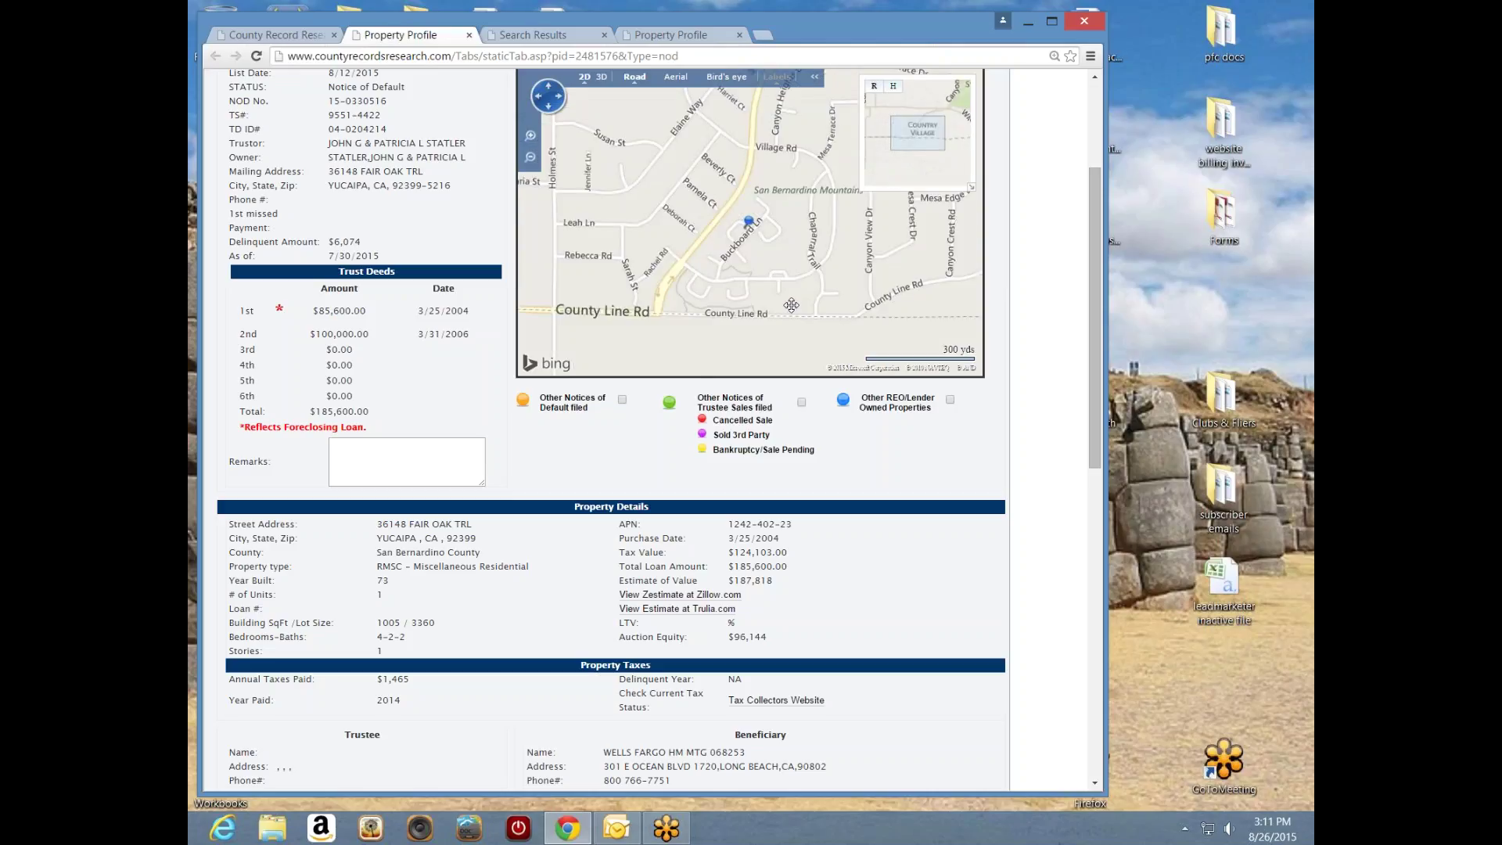
drag(1093, 321, 1093, 302)
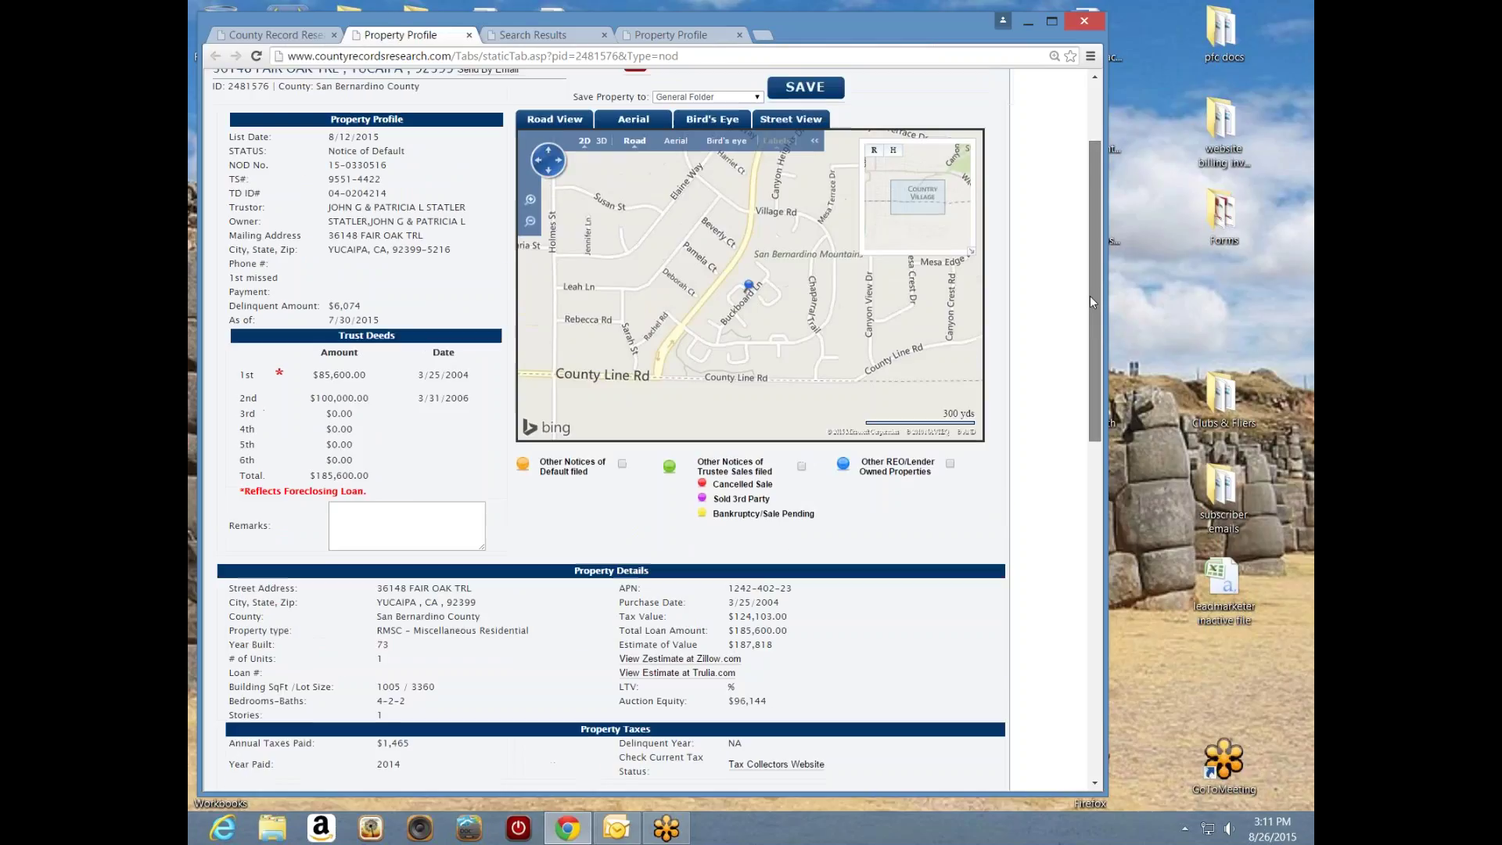
- Turn on Other Notices of Default and Trustee Sales filed markers, then zoom out toward Yucaipa
drag(786, 350, 788, 396)
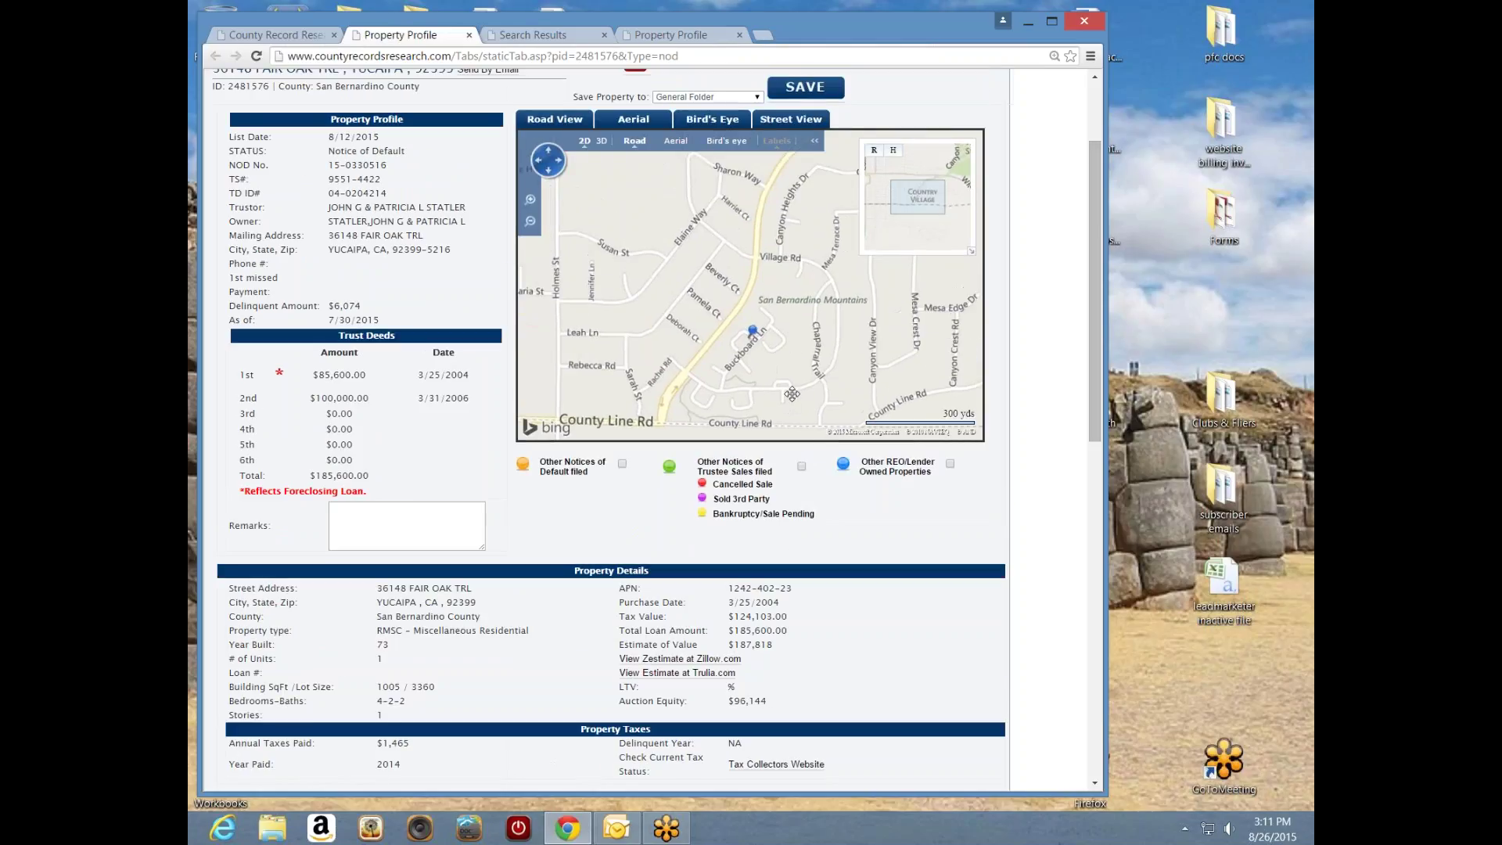
click(623, 464)
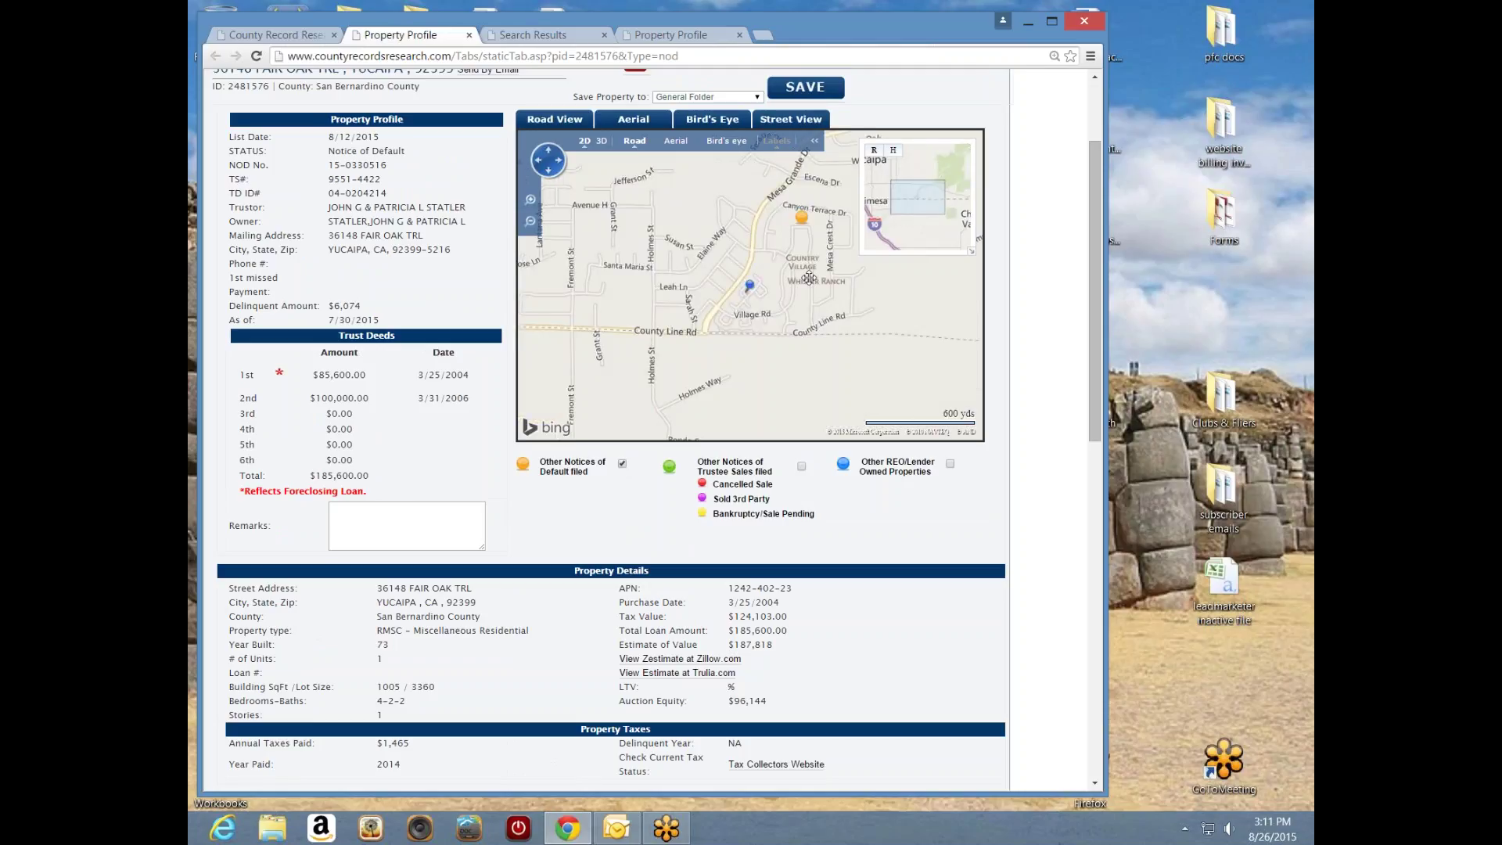
mouse_move(803, 225)
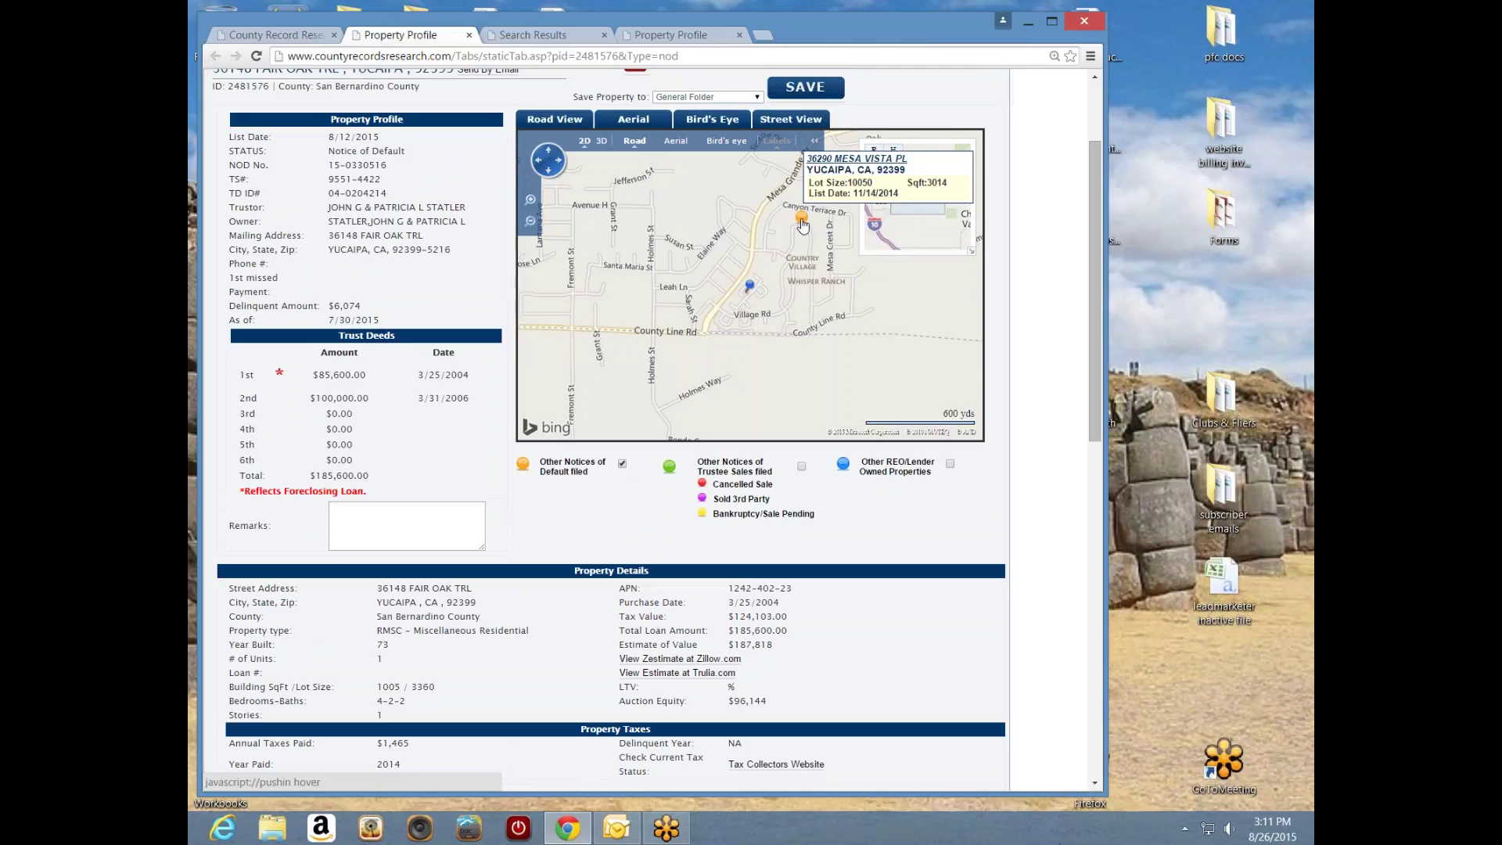
click(802, 467)
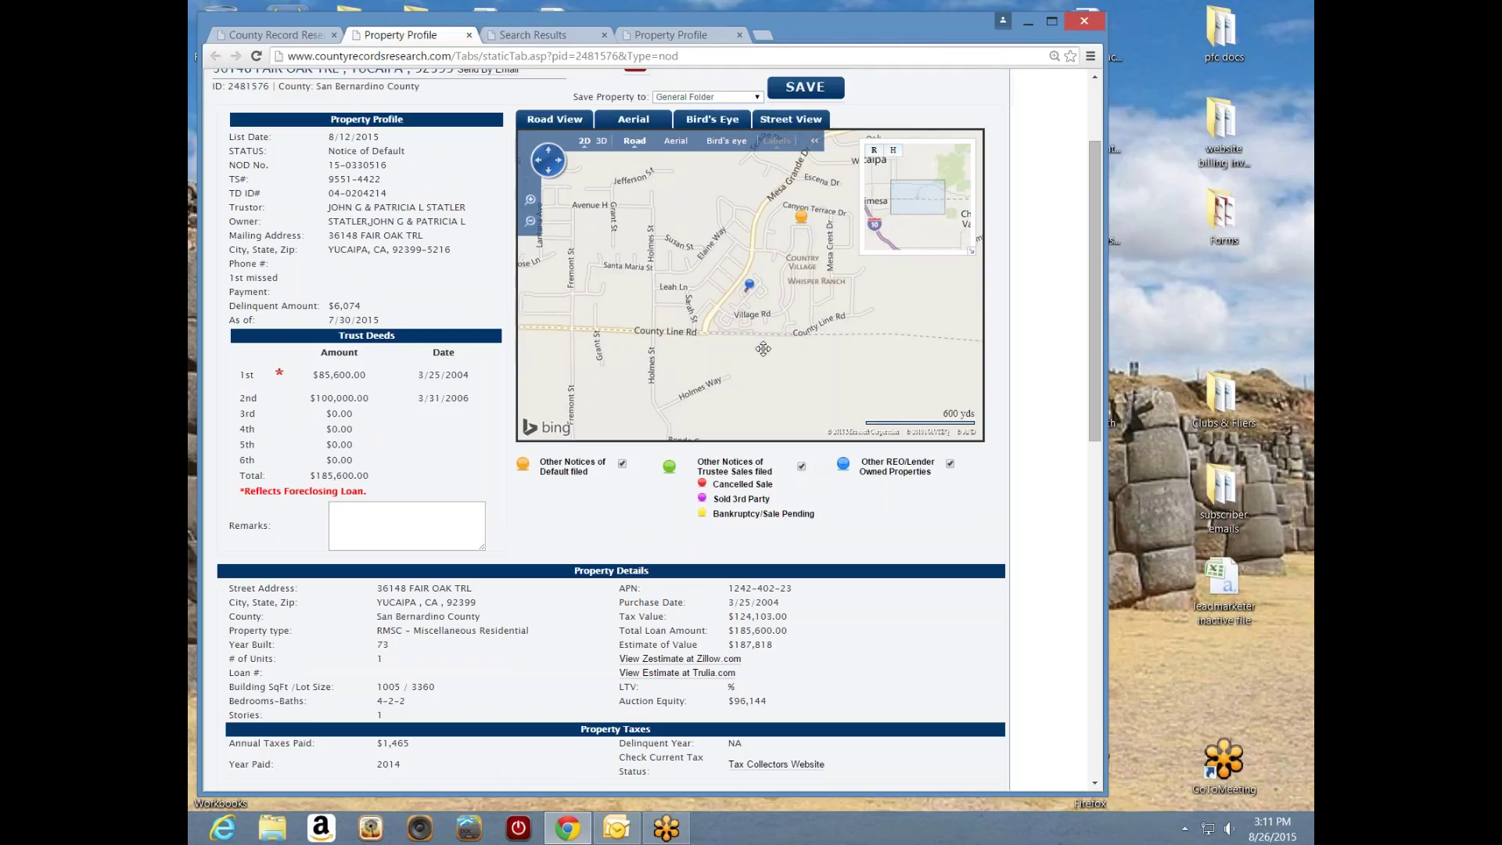
scroll(763, 348, down, 1)
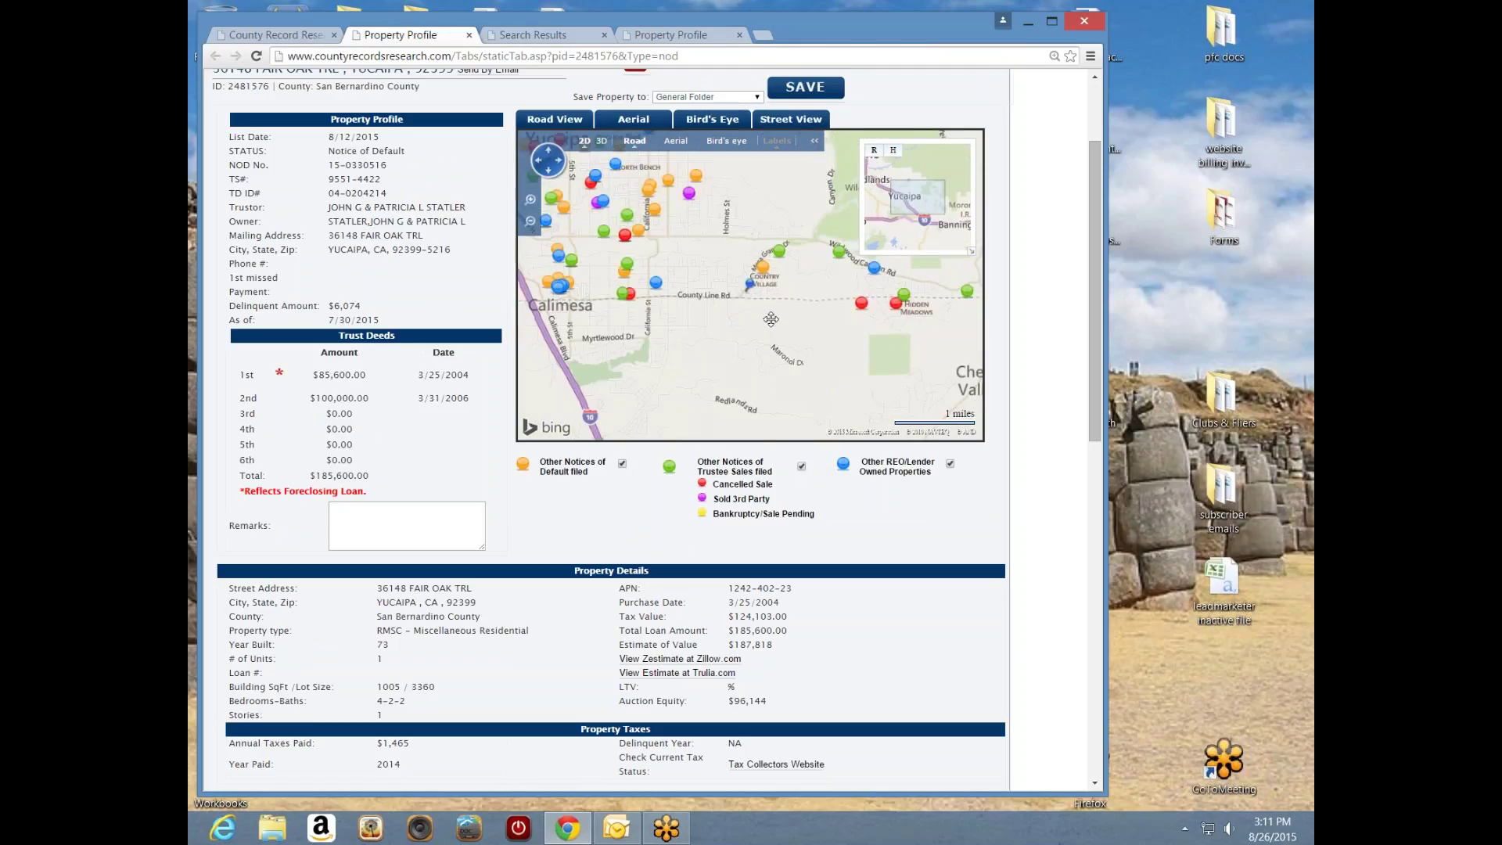
drag(771, 318, 785, 383)
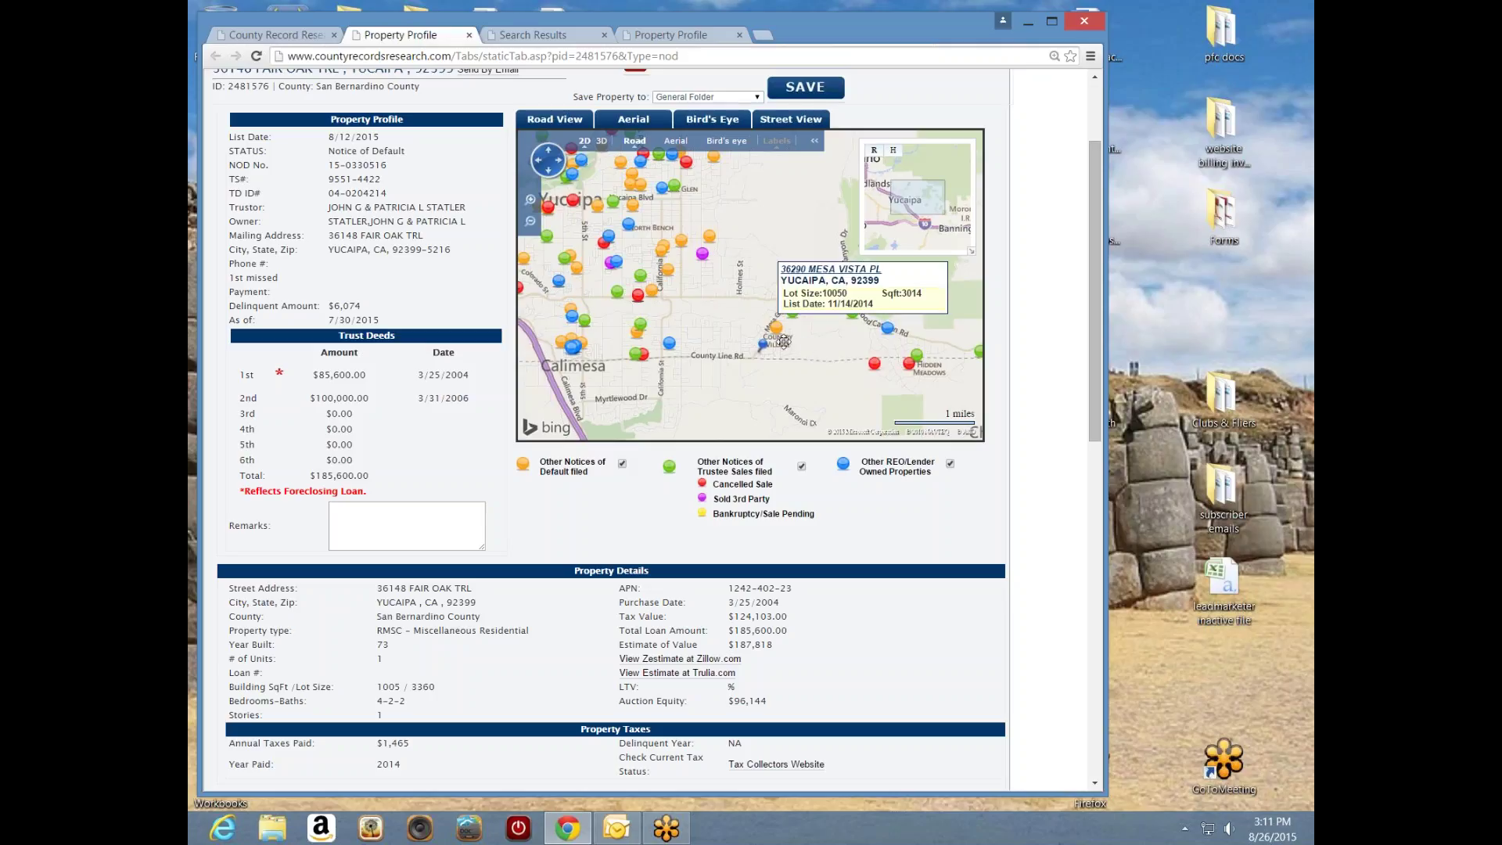
- Pan the marker map toward Calimesa and further east, then back to center Yucaipa
drag(671, 305, 798, 377)
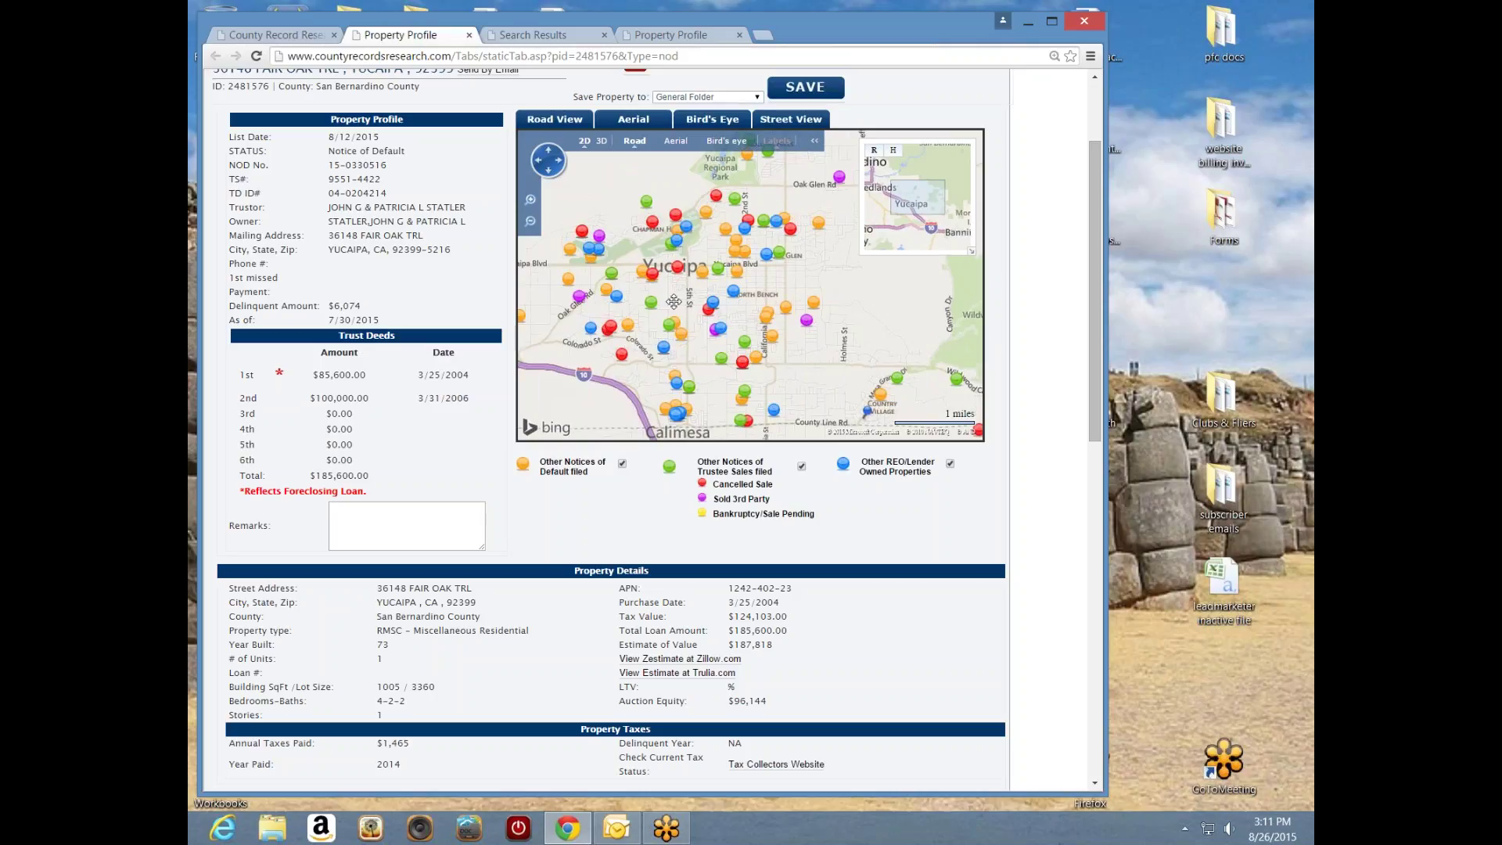
mouse_move(728, 344)
drag(834, 384, 739, 313)
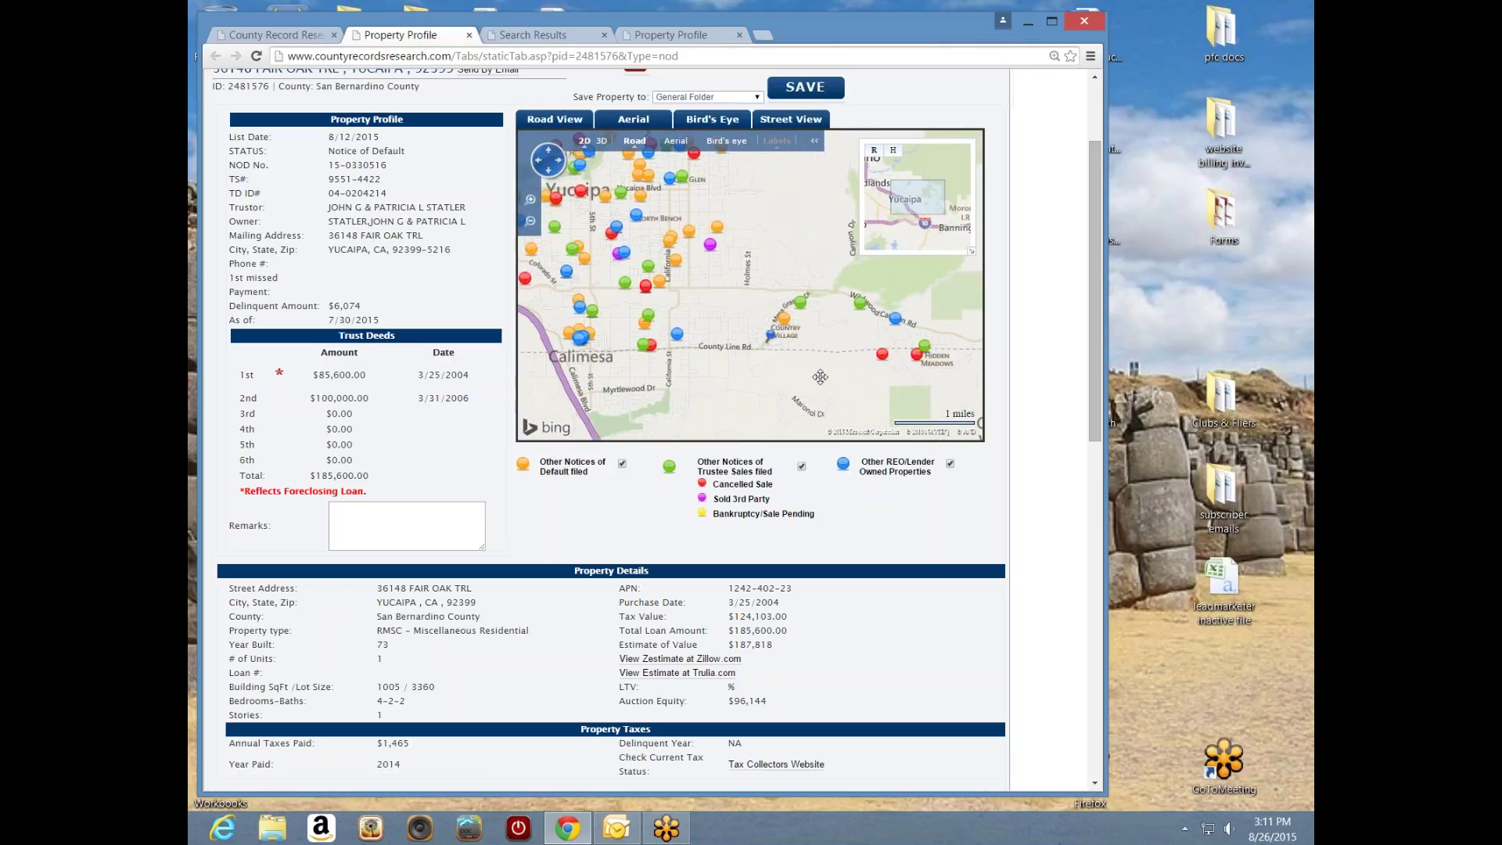
drag(820, 381, 766, 385)
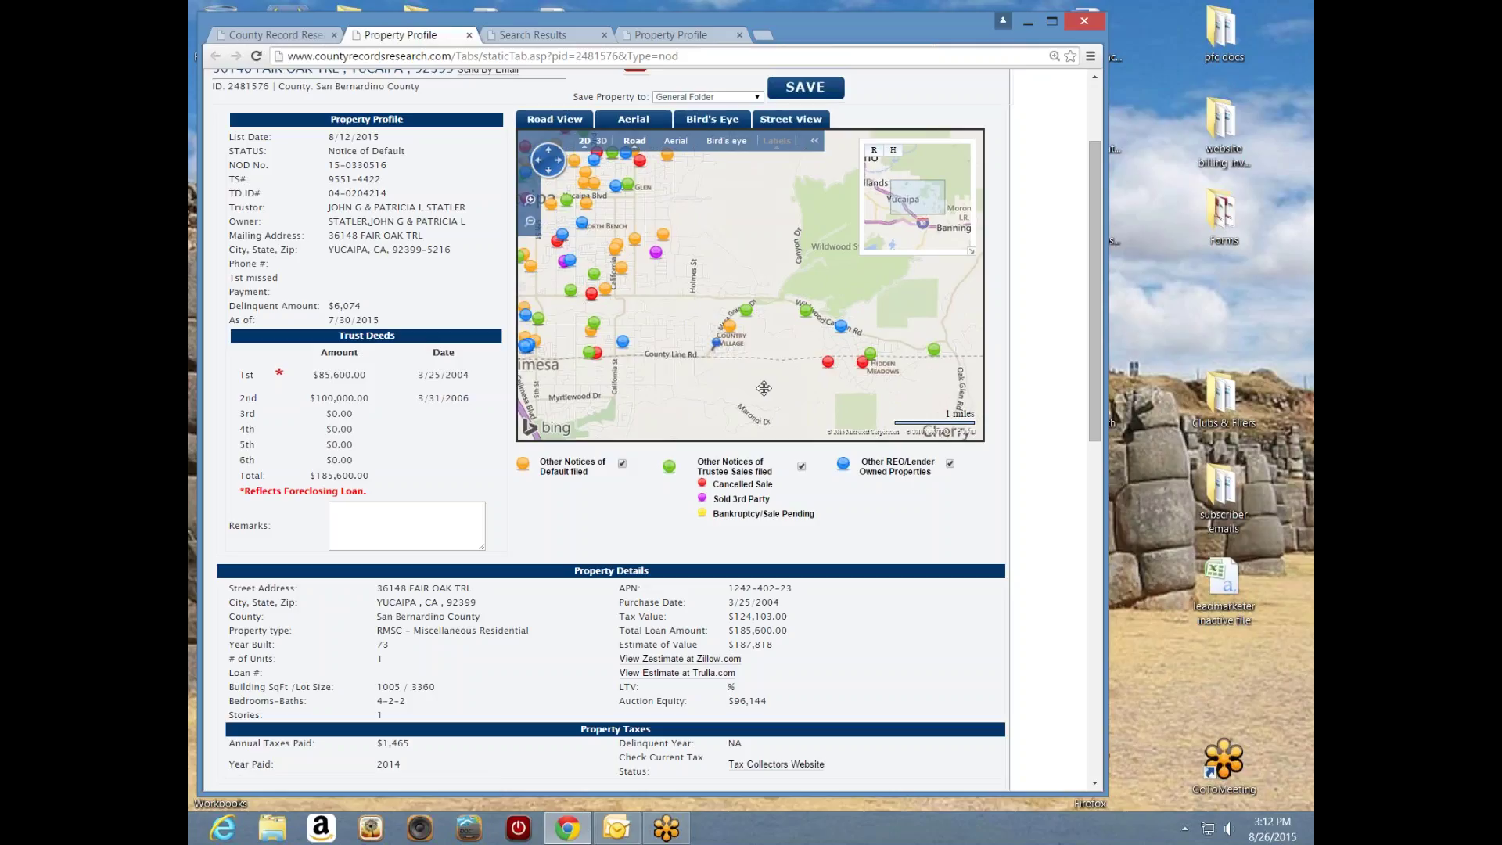
drag(696, 305, 820, 335)
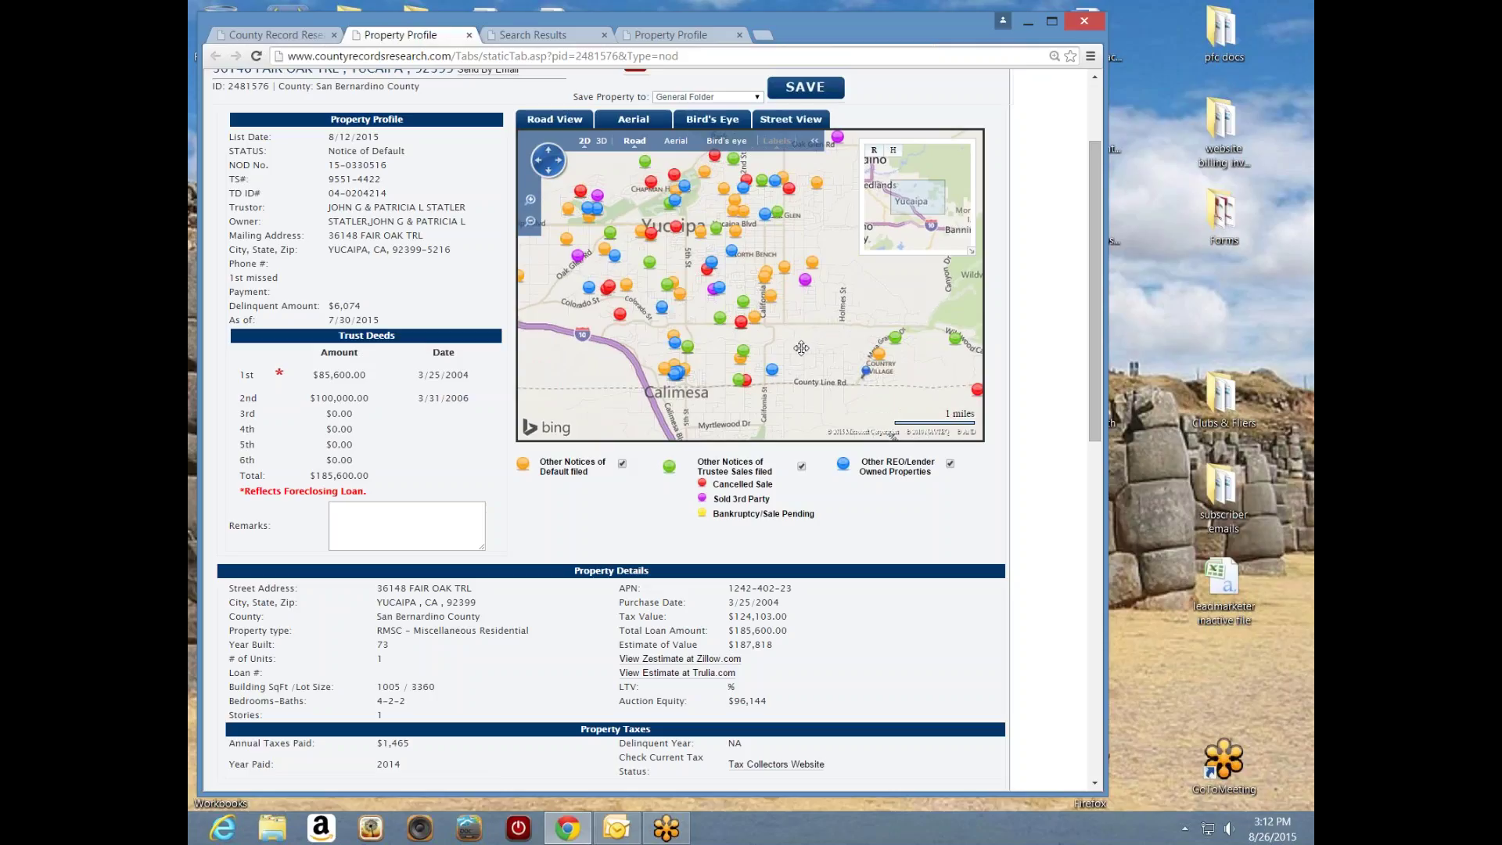
mouse_move(771, 302)
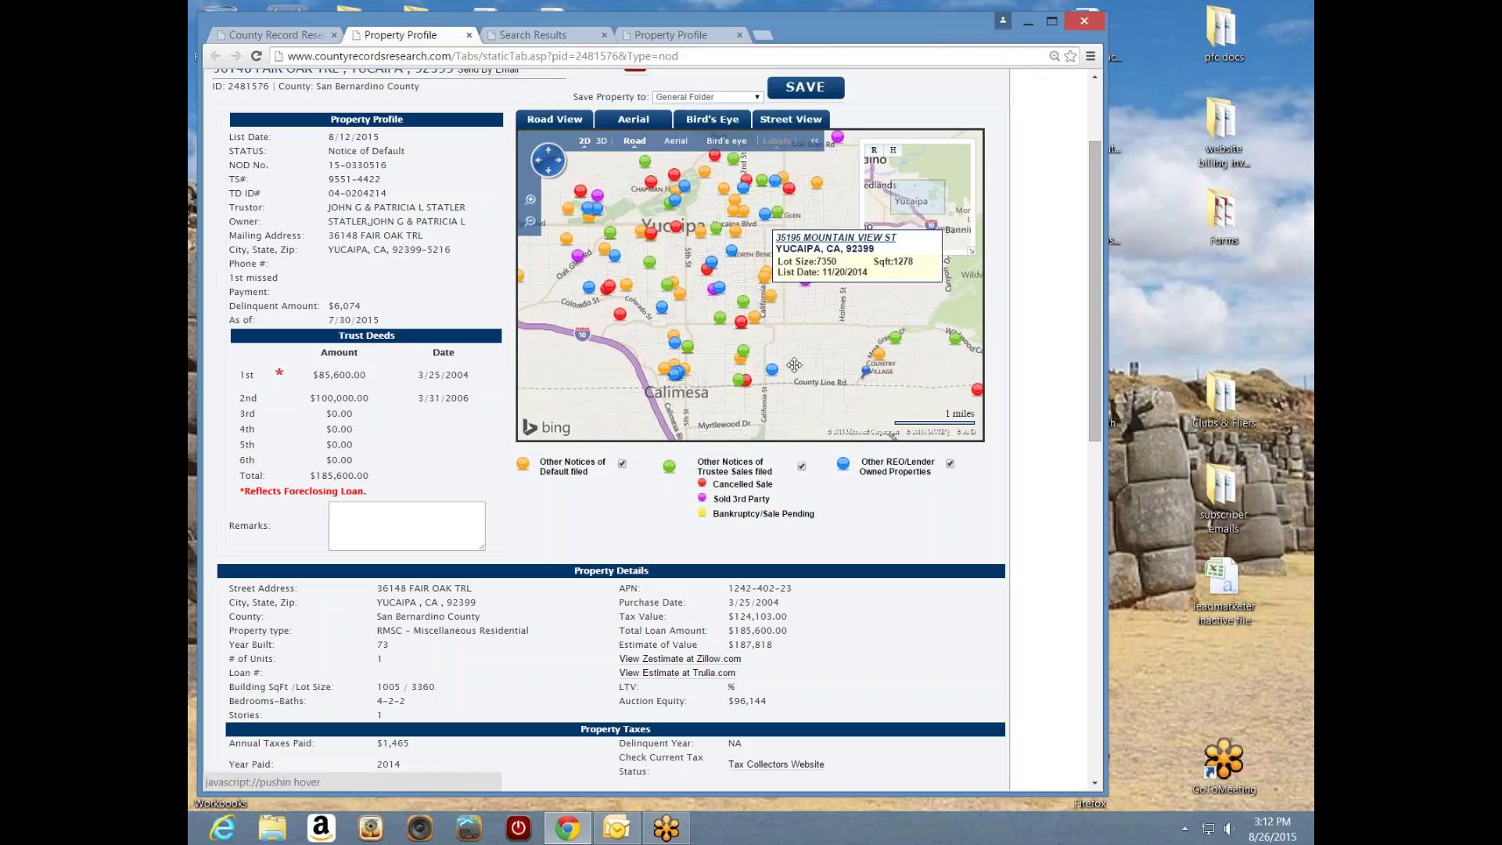
mouse_move(773, 377)
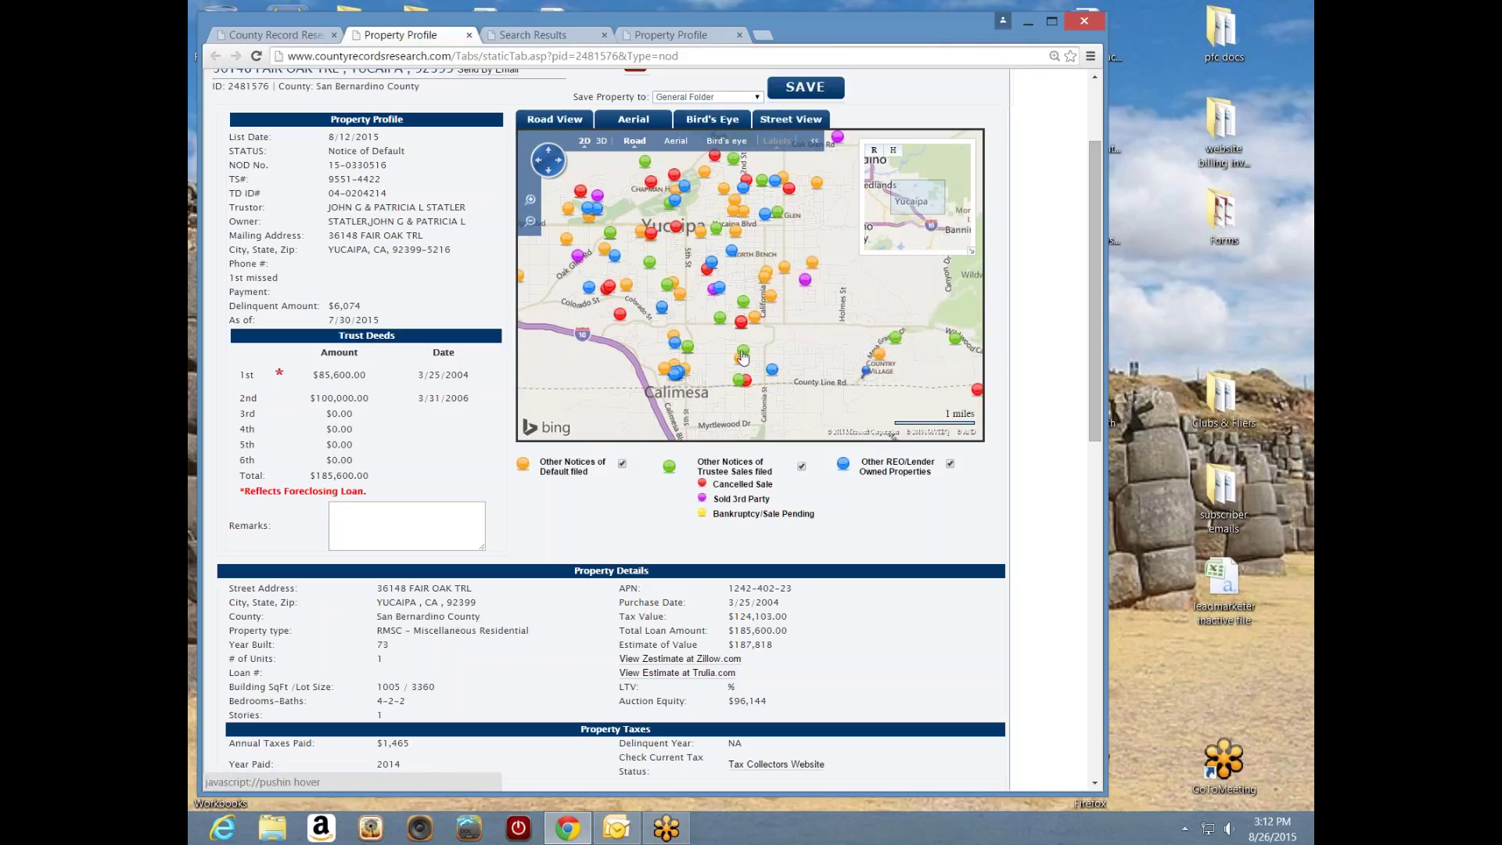
mouse_move(744, 354)
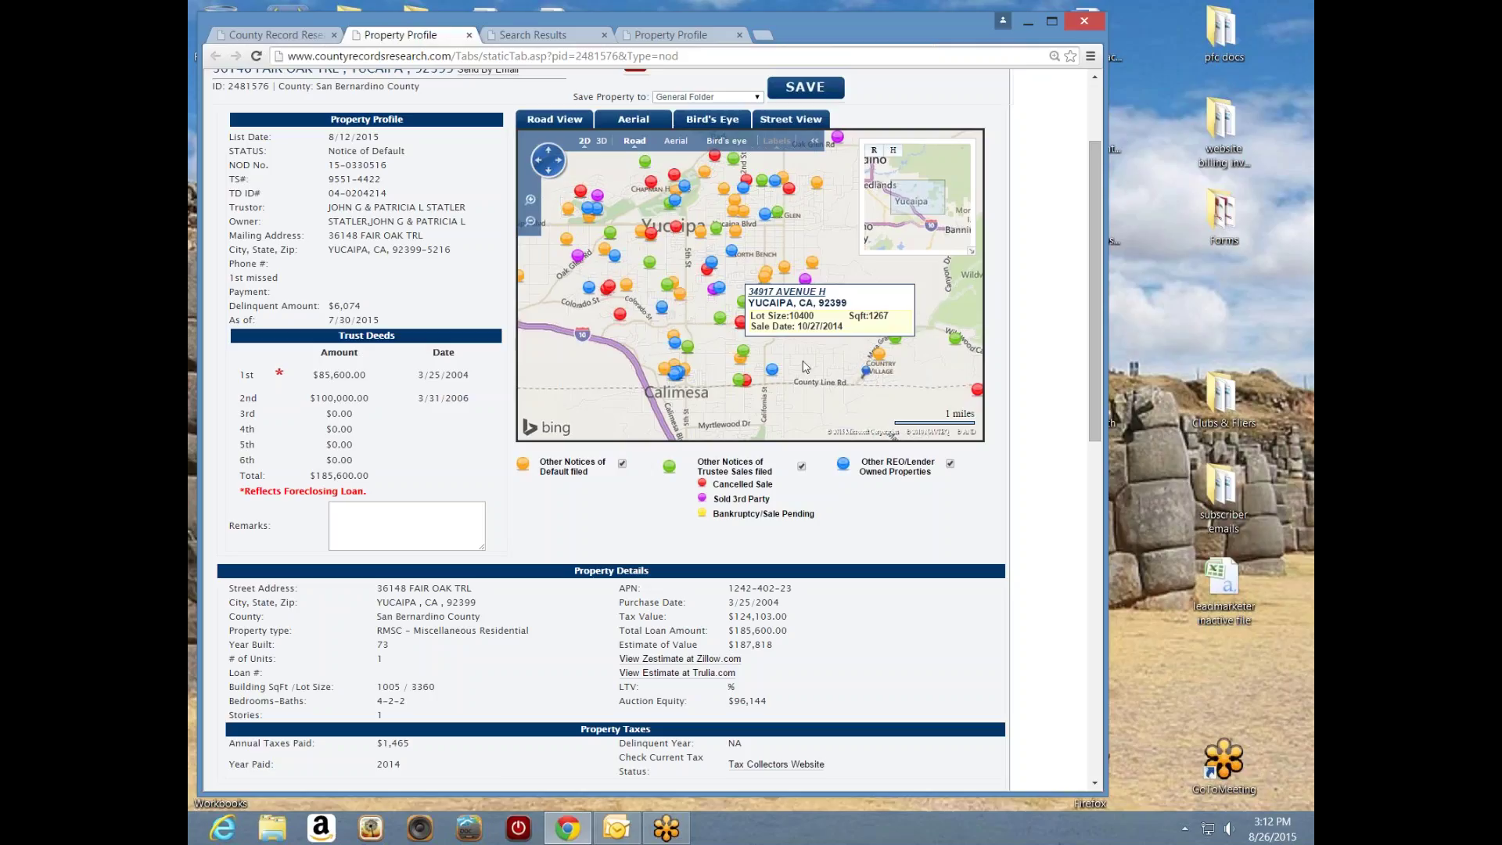
mouse_move(741, 328)
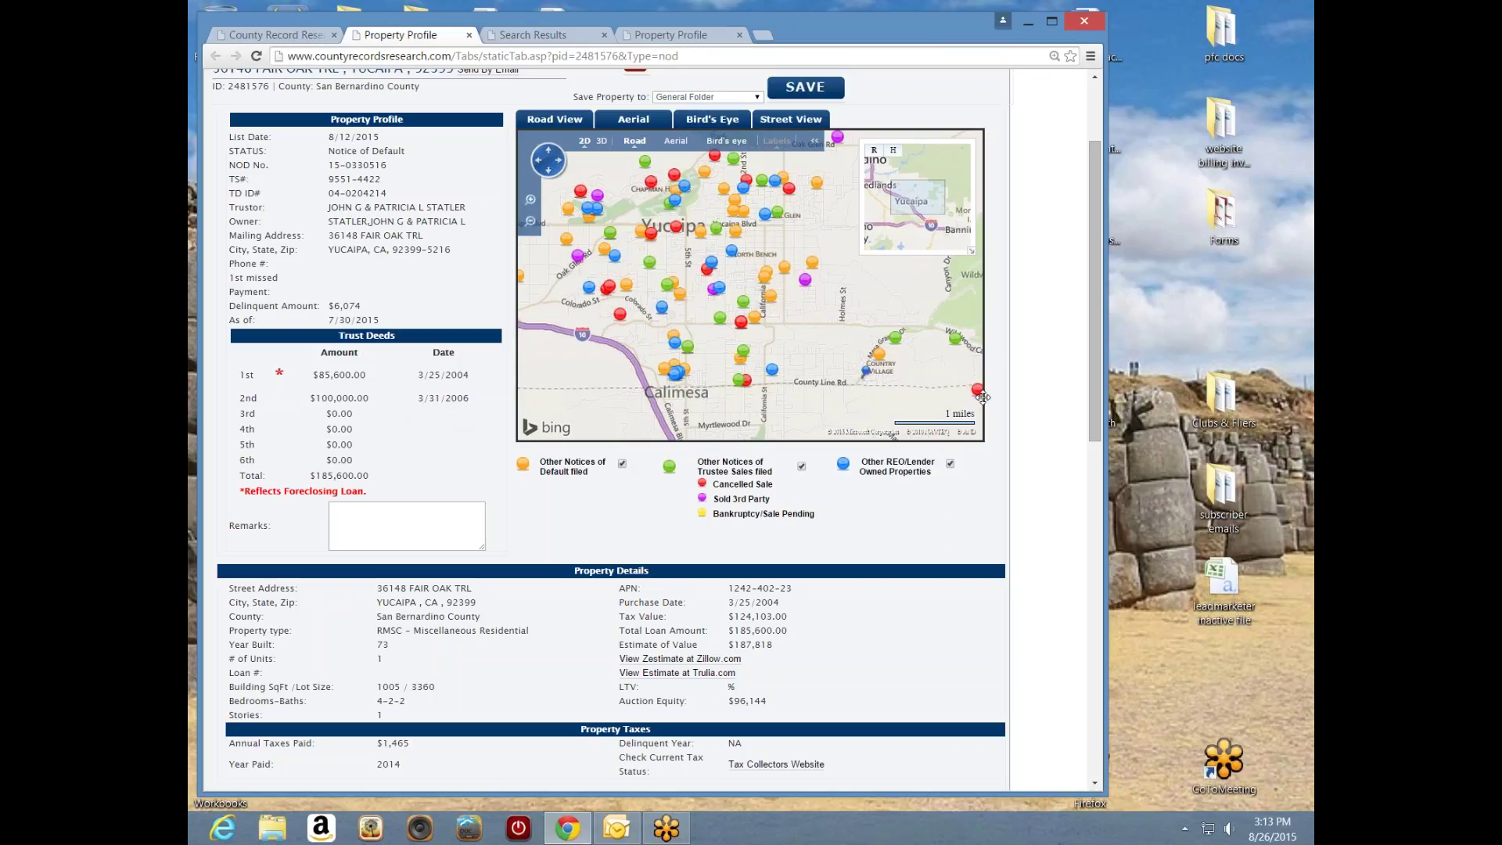
- Check the Save Property to options, keep General Folder, and close the property profile
drag(1092, 396, 1093, 604)
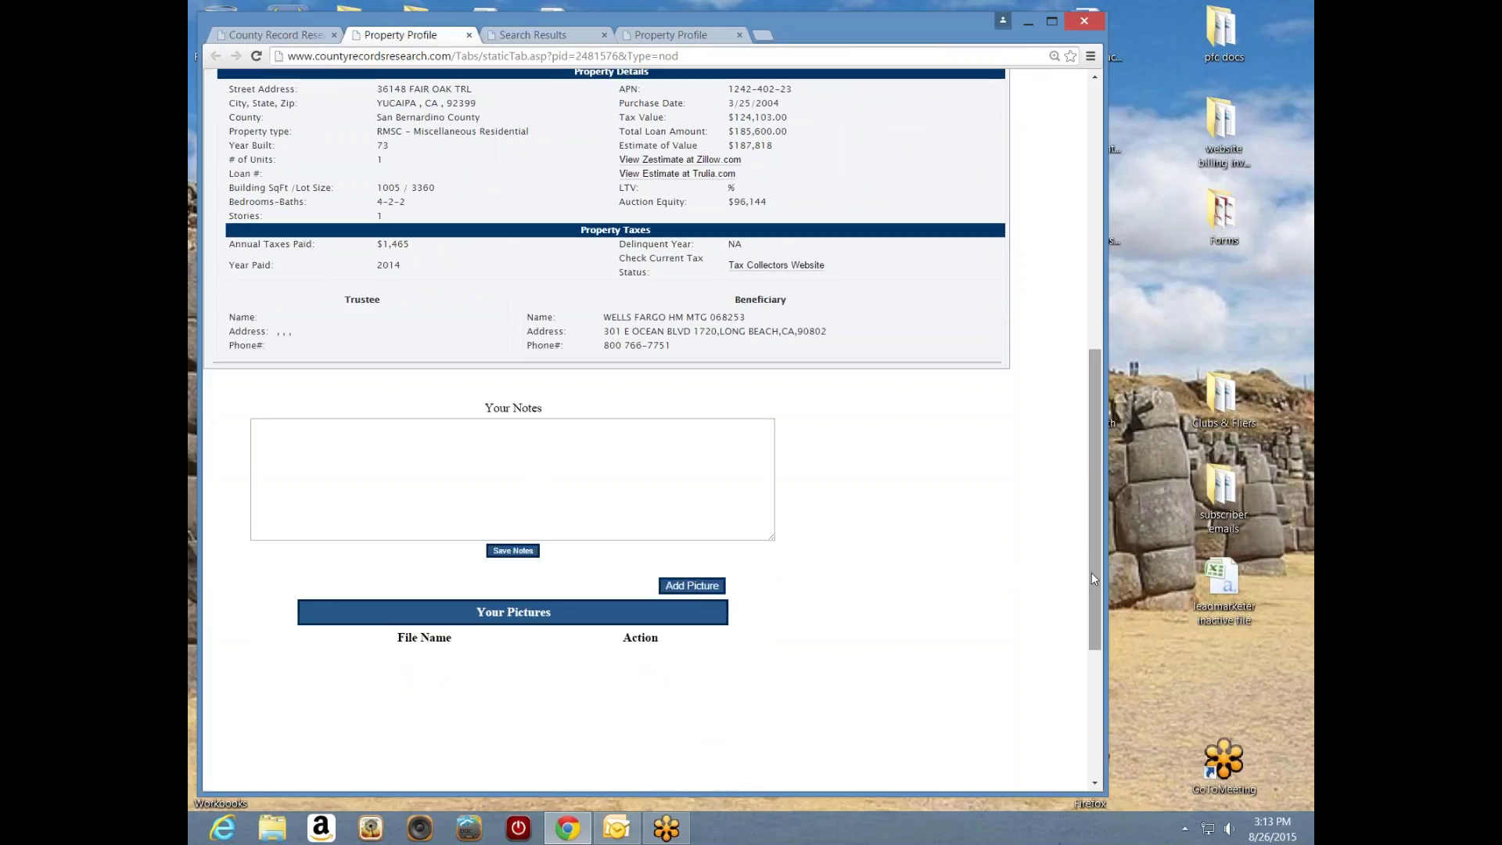
drag(1095, 583, 1081, 292)
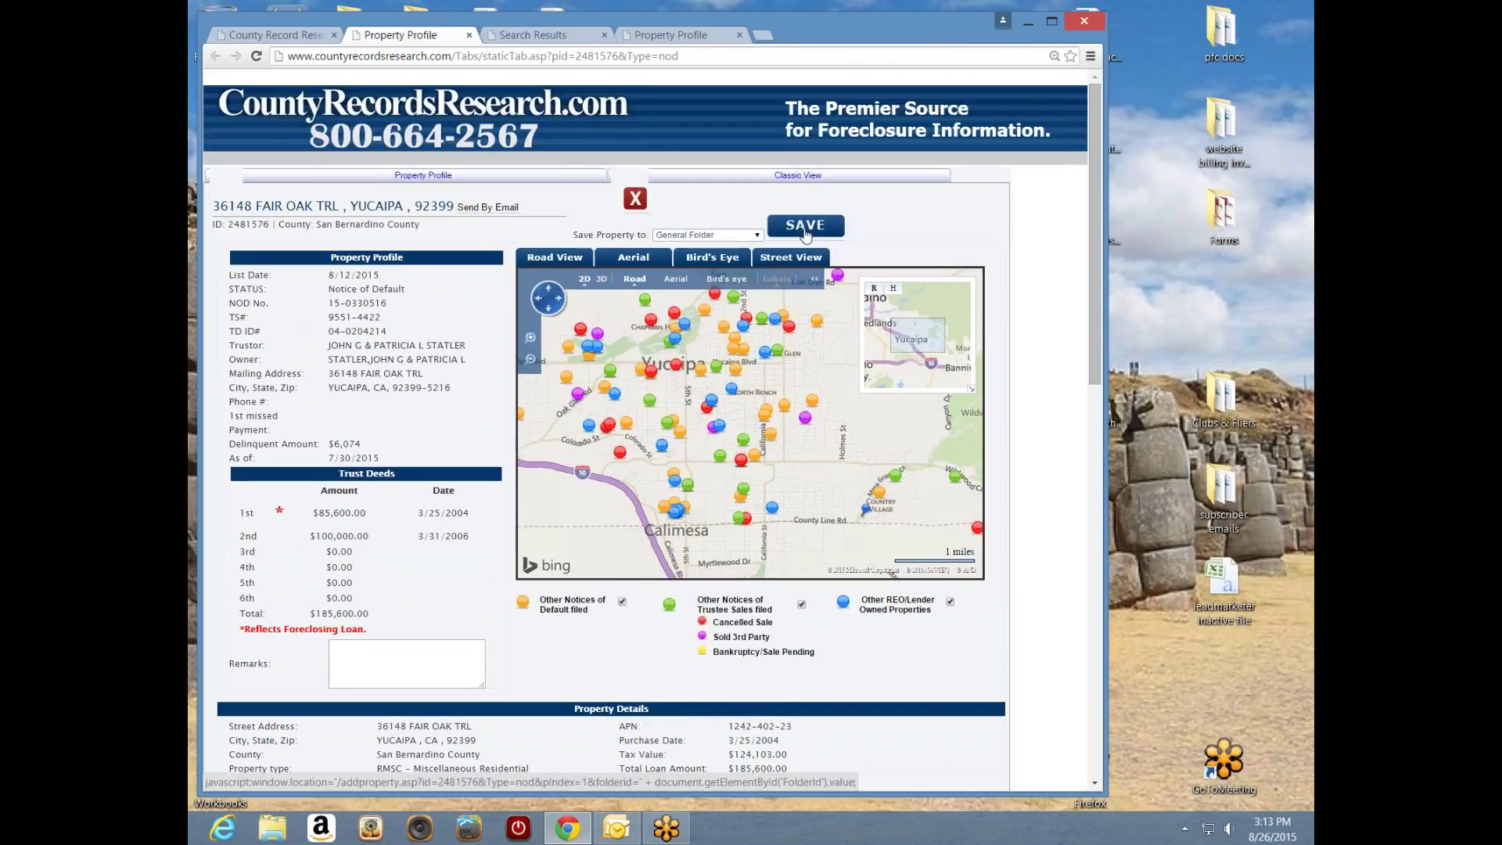
click(757, 236)
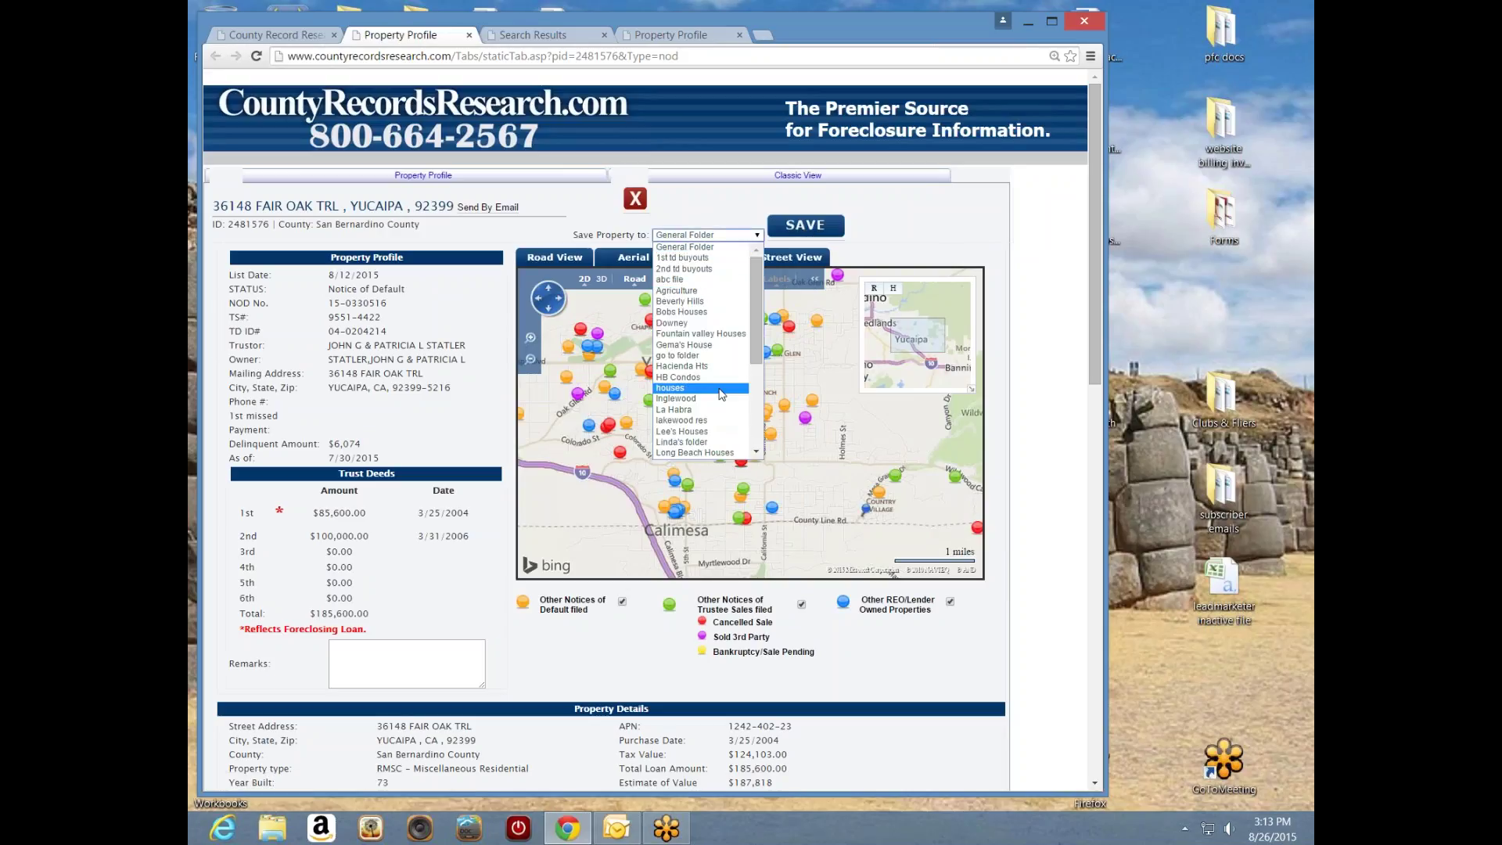
click(670, 204)
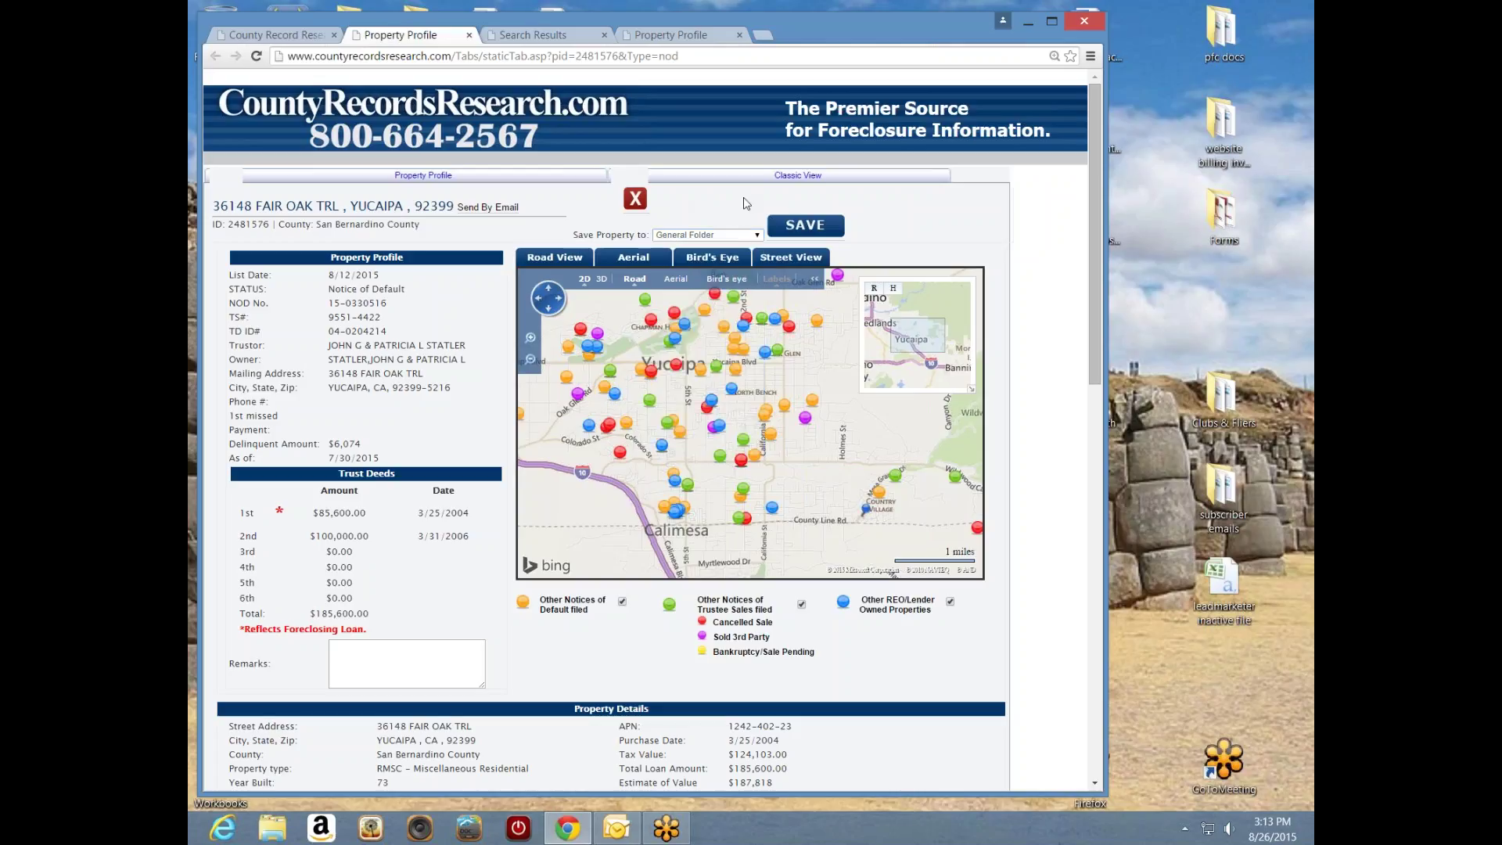
click(469, 35)
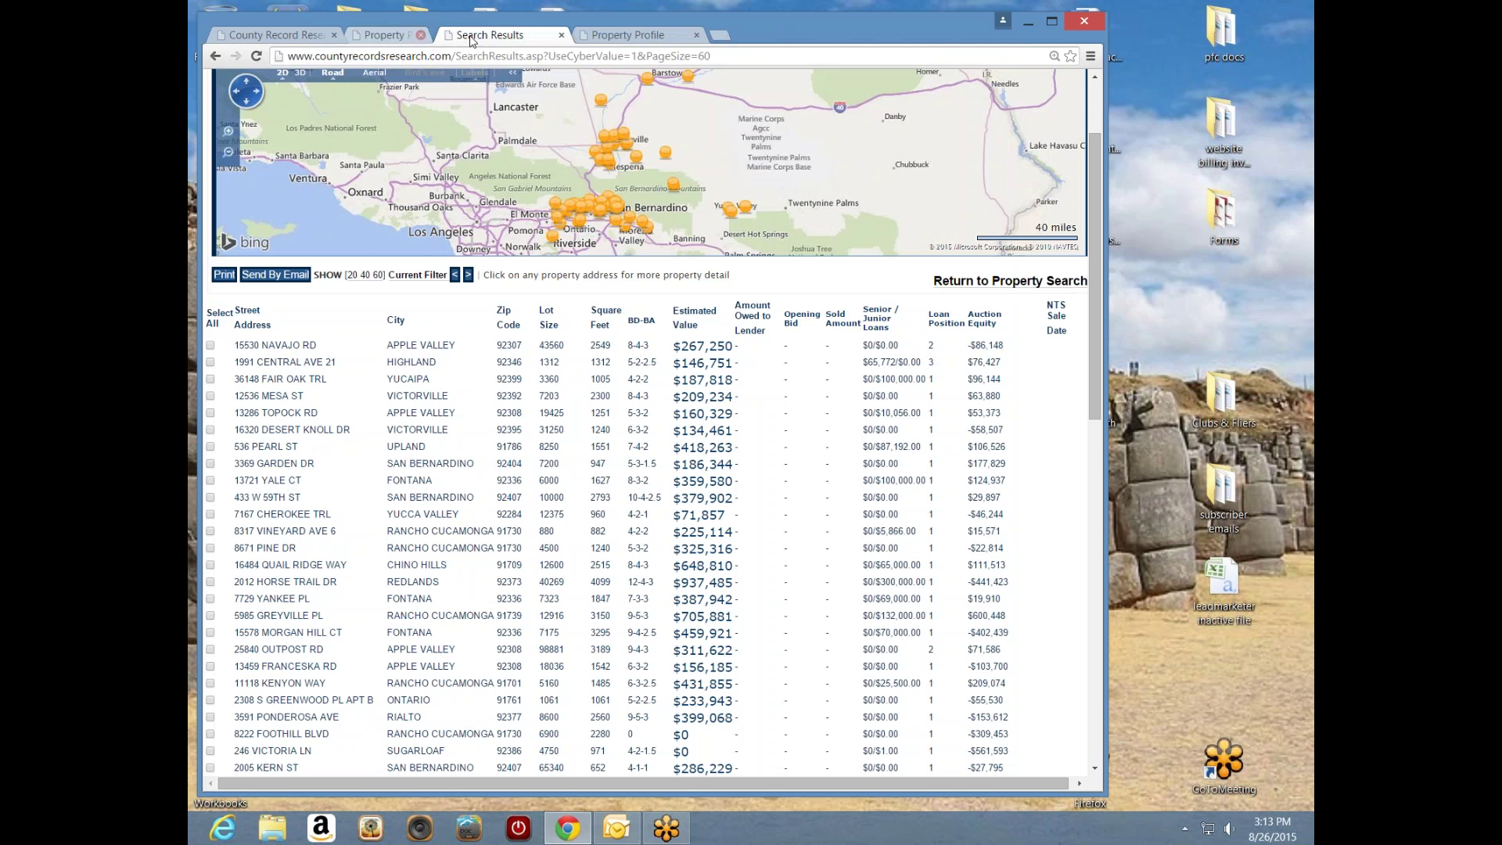
click(469, 36)
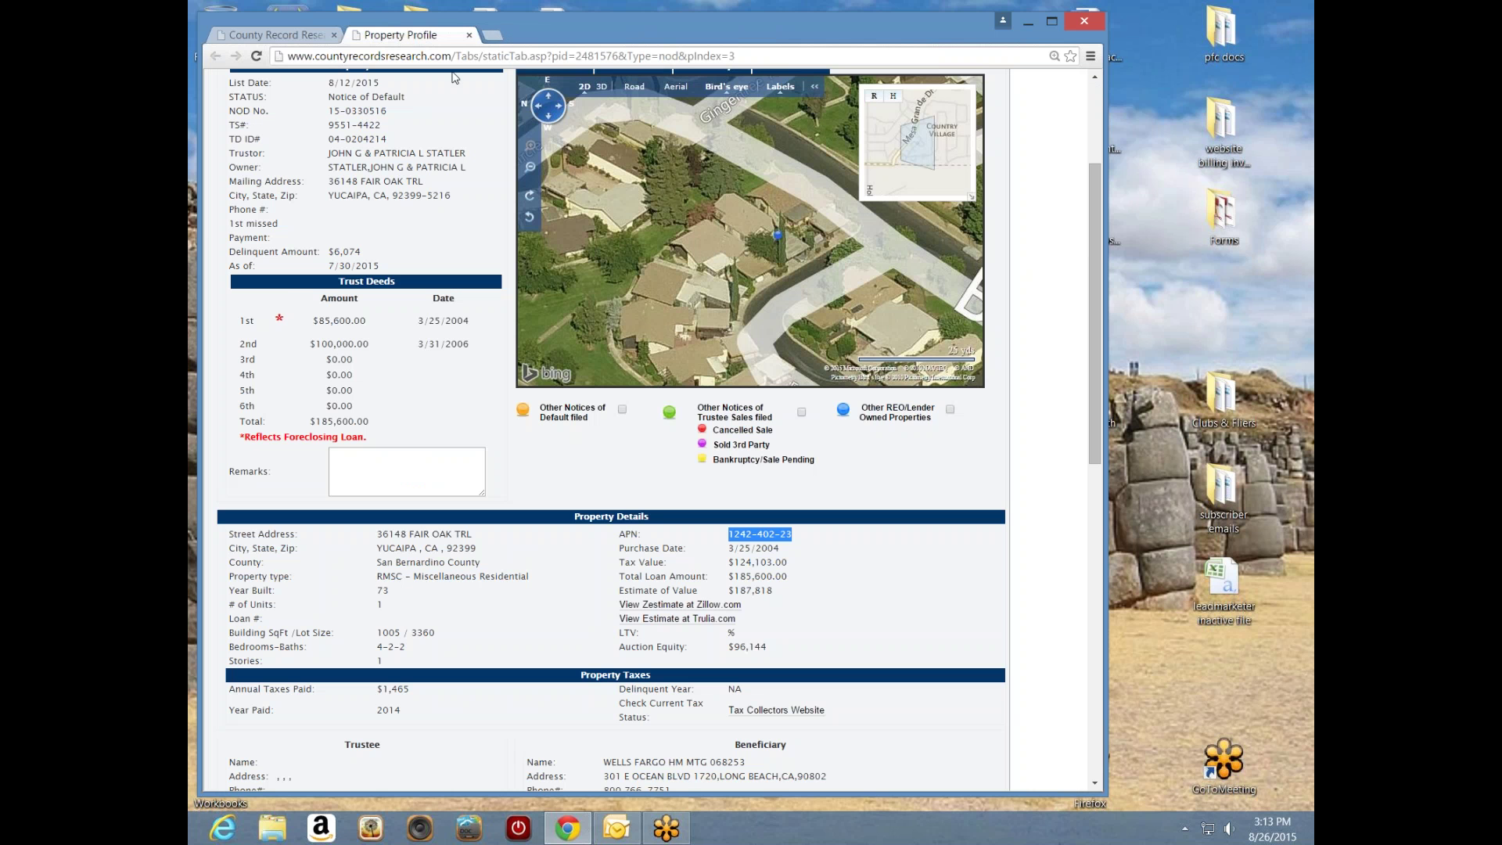
click(469, 35)
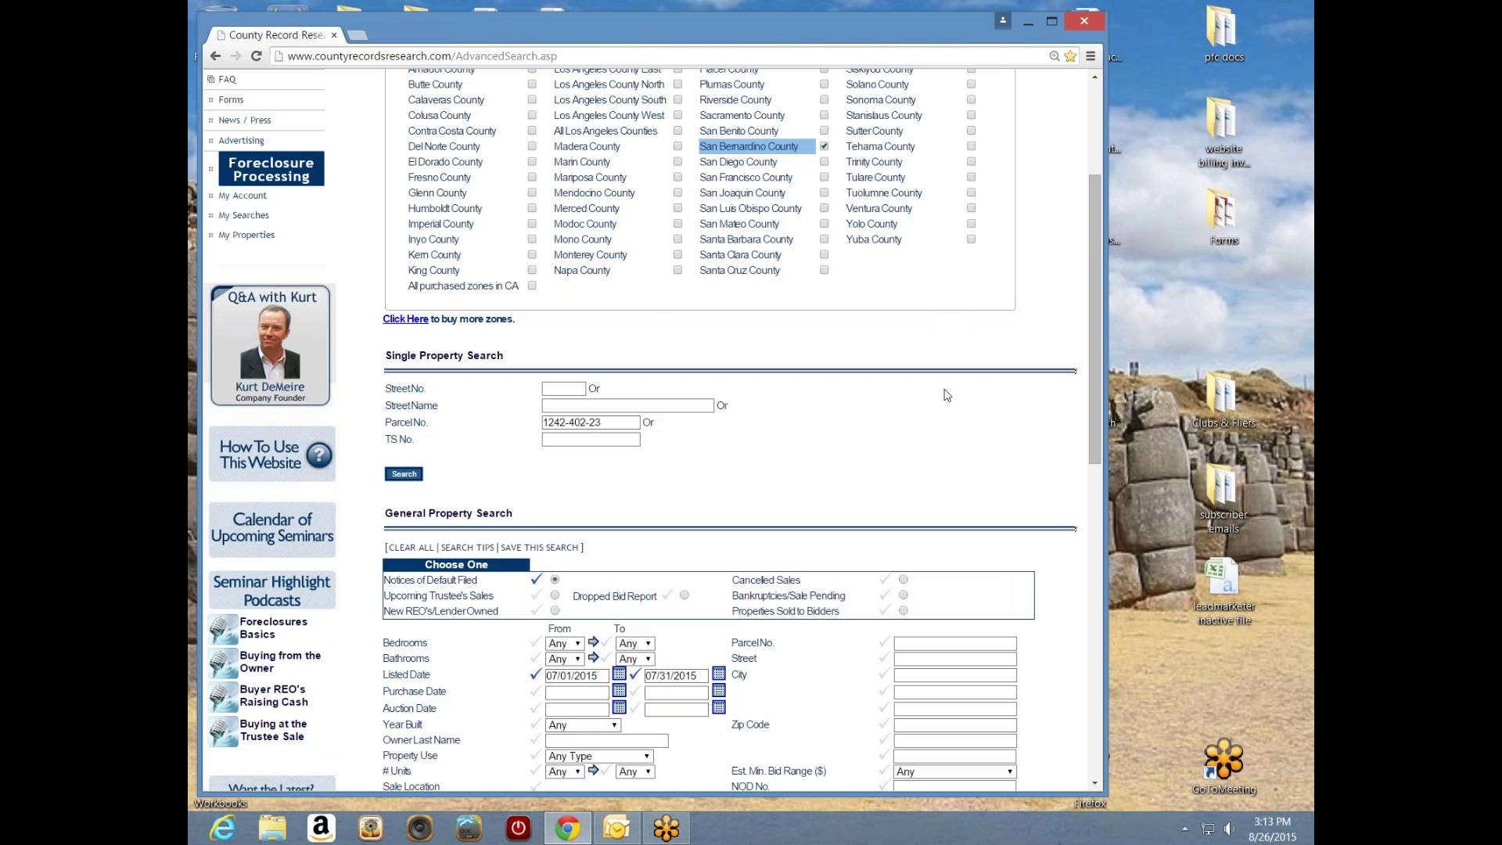
drag(1091, 336, 1091, 607)
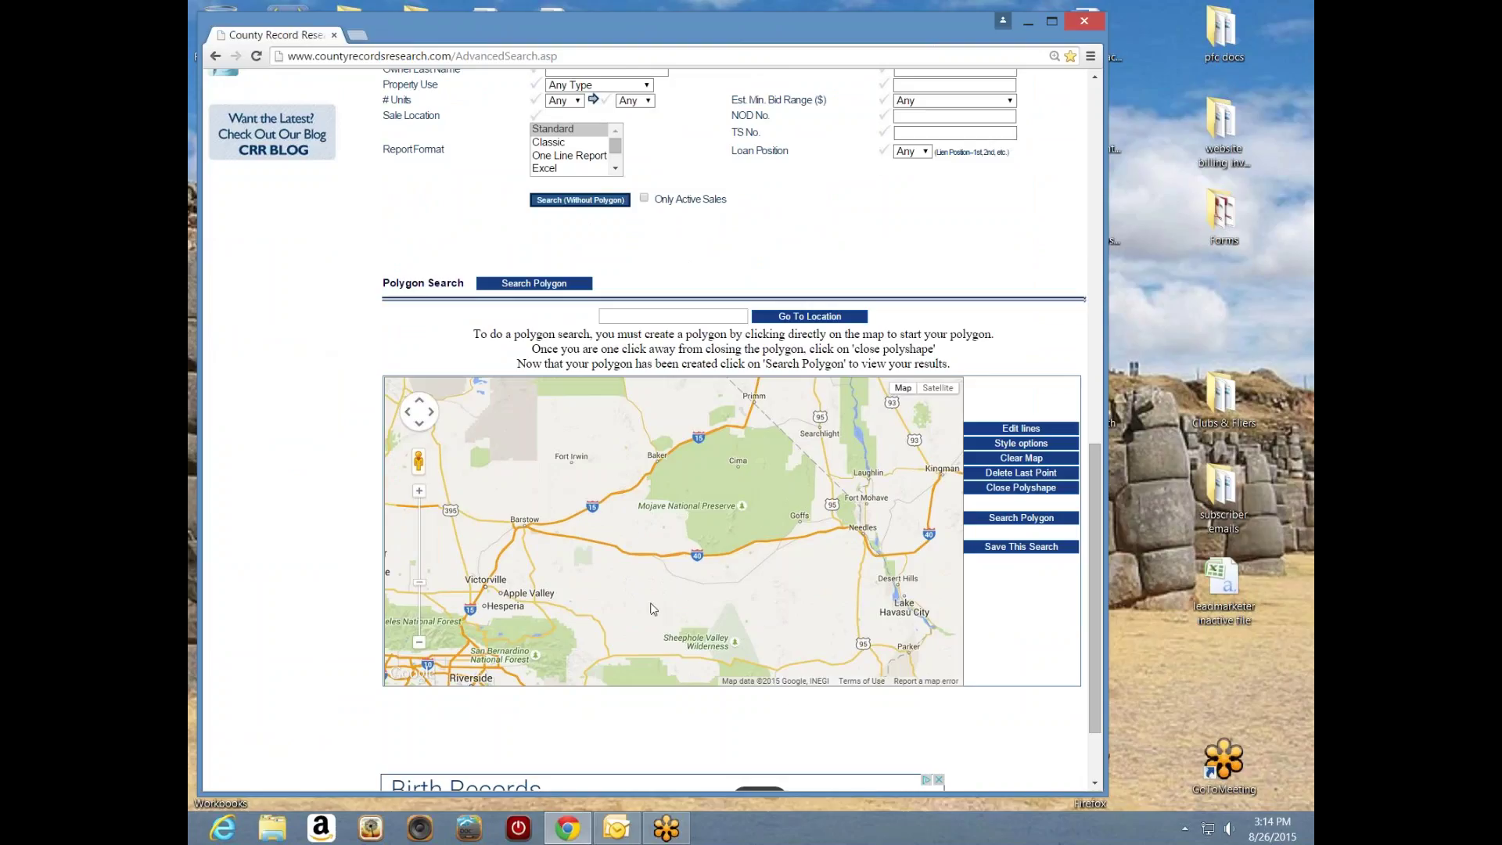
drag(642, 602, 685, 511)
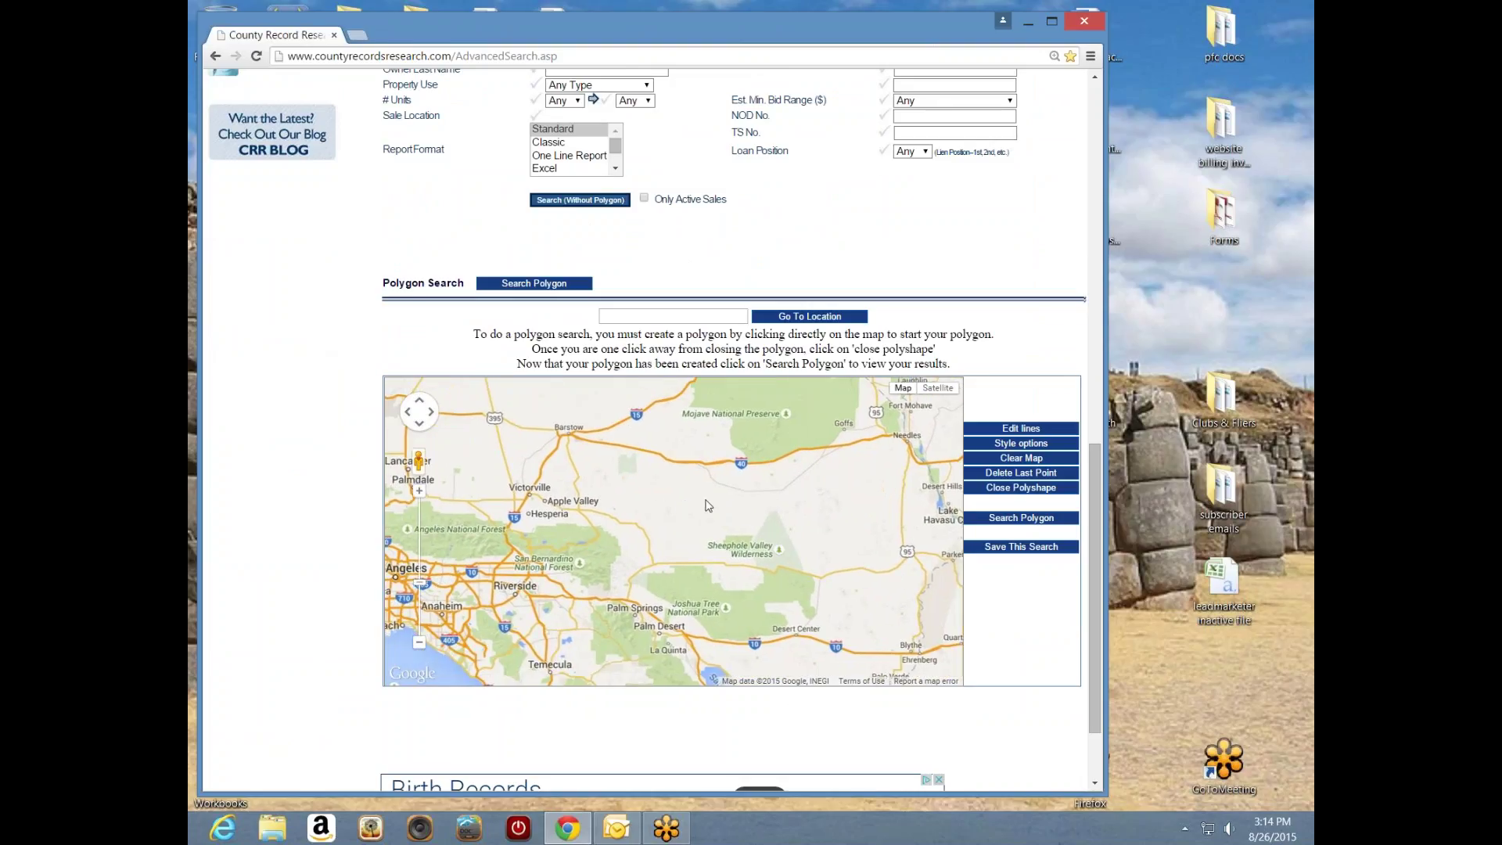
drag(698, 499, 702, 498)
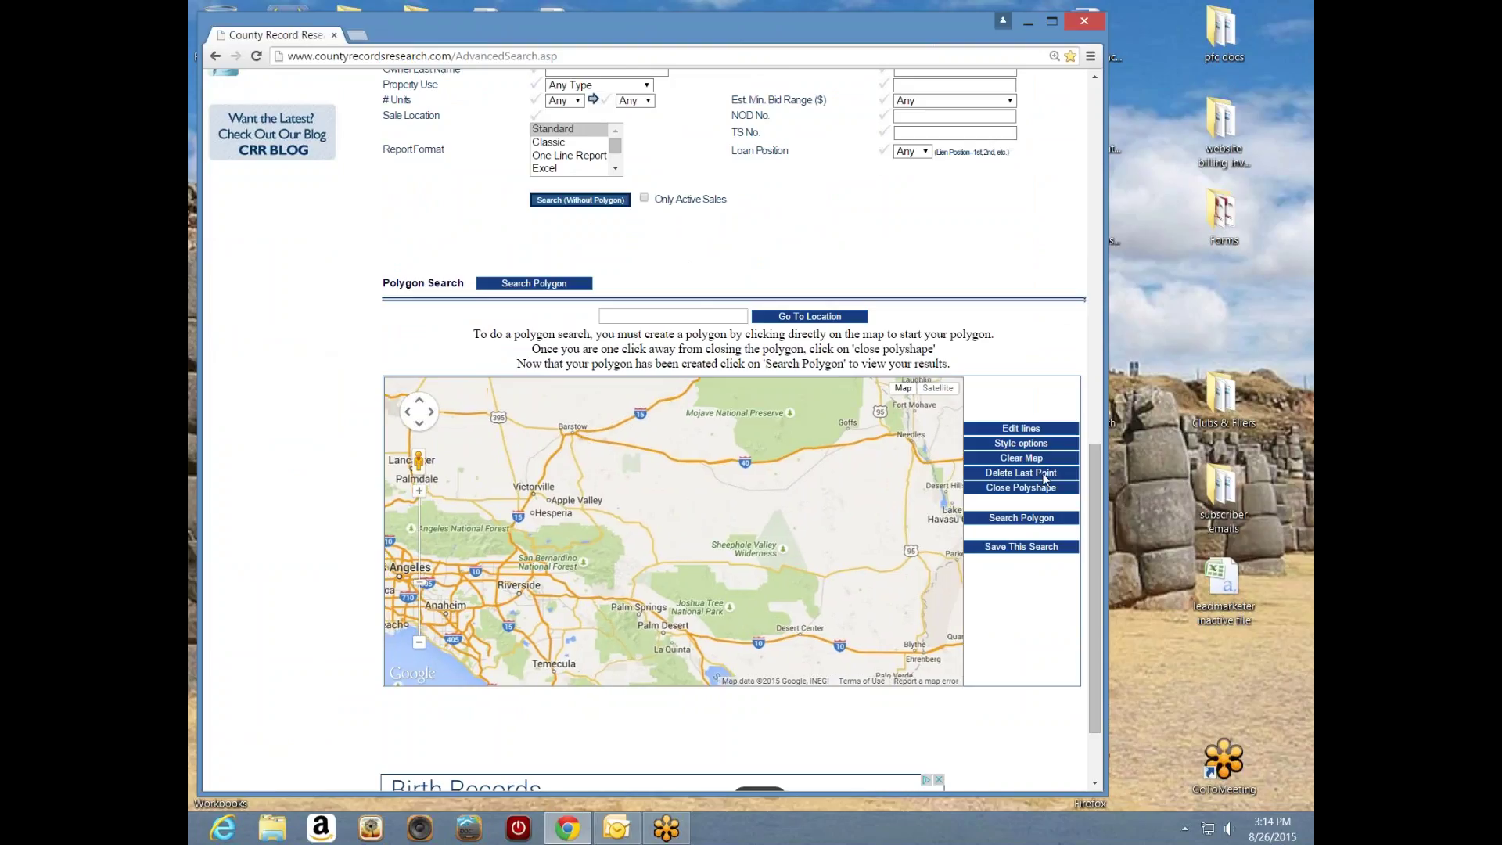
drag(1096, 515, 1094, 368)
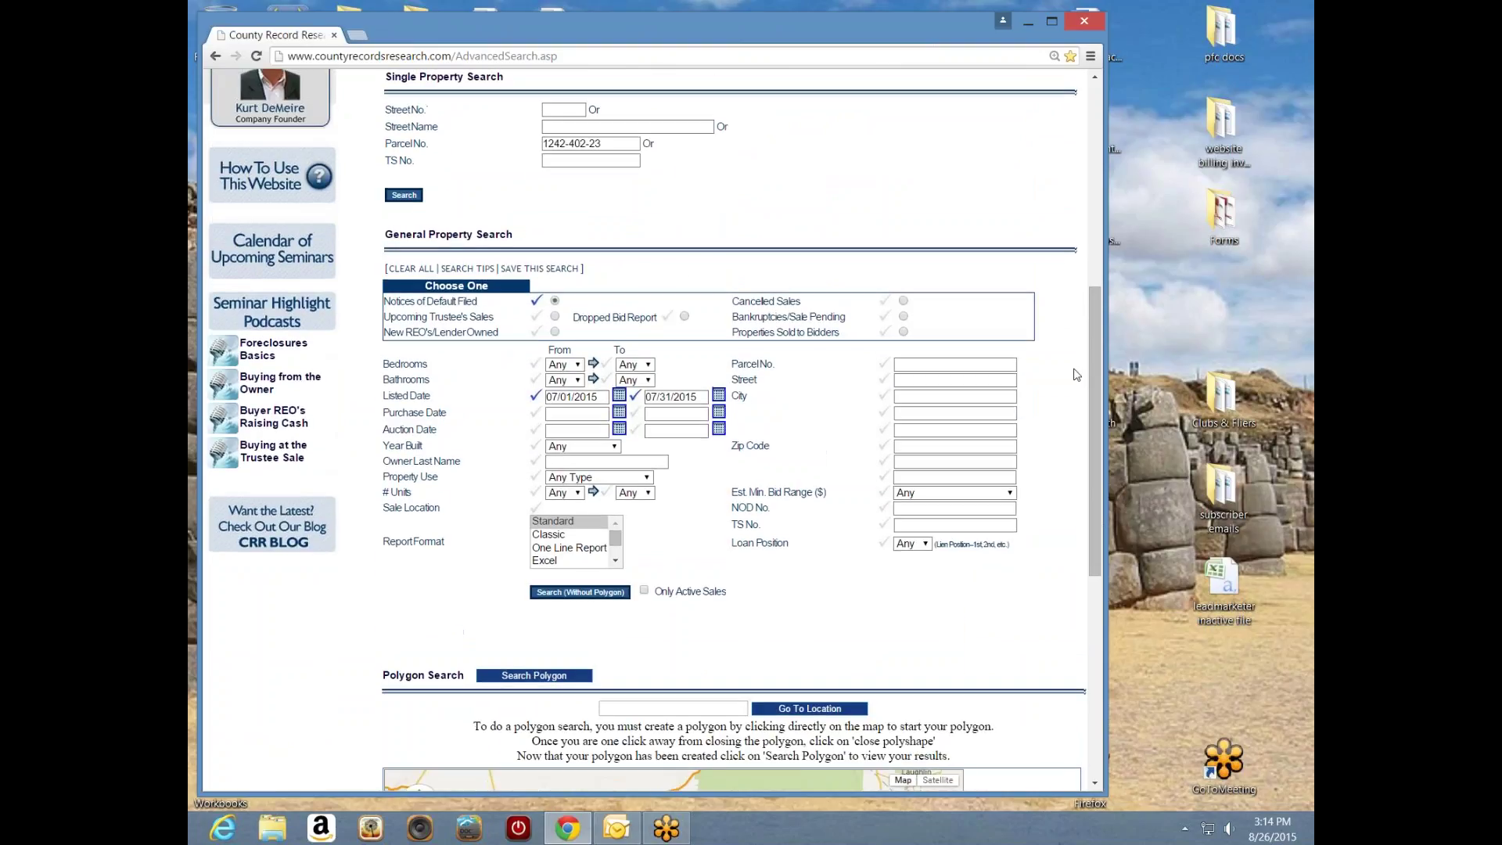
- Run the Notices of Default search for listed dates 8/12/2015–8/26/2015
click(577, 592)
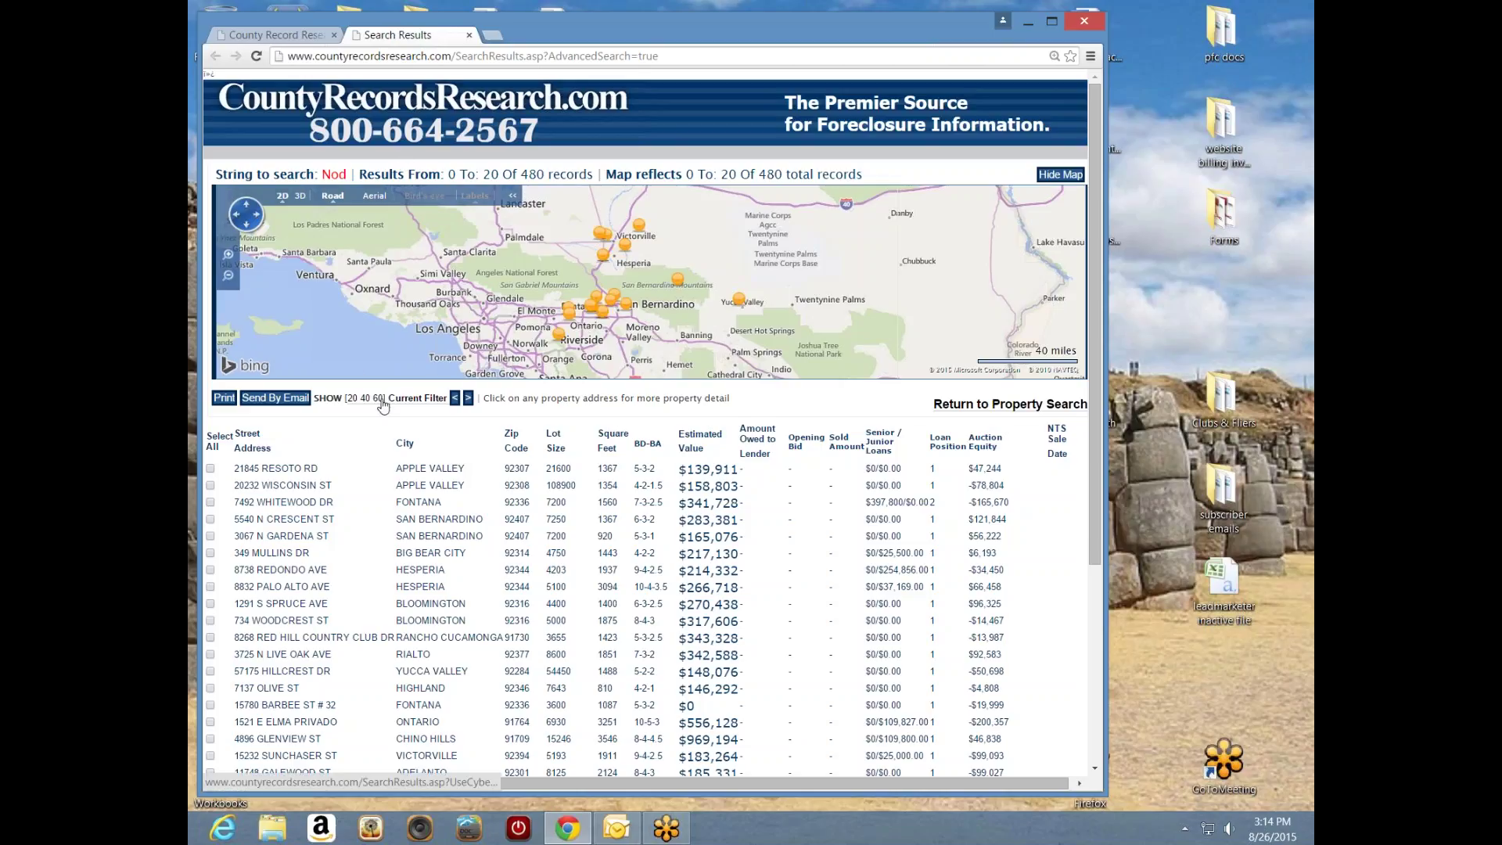
click(469, 35)
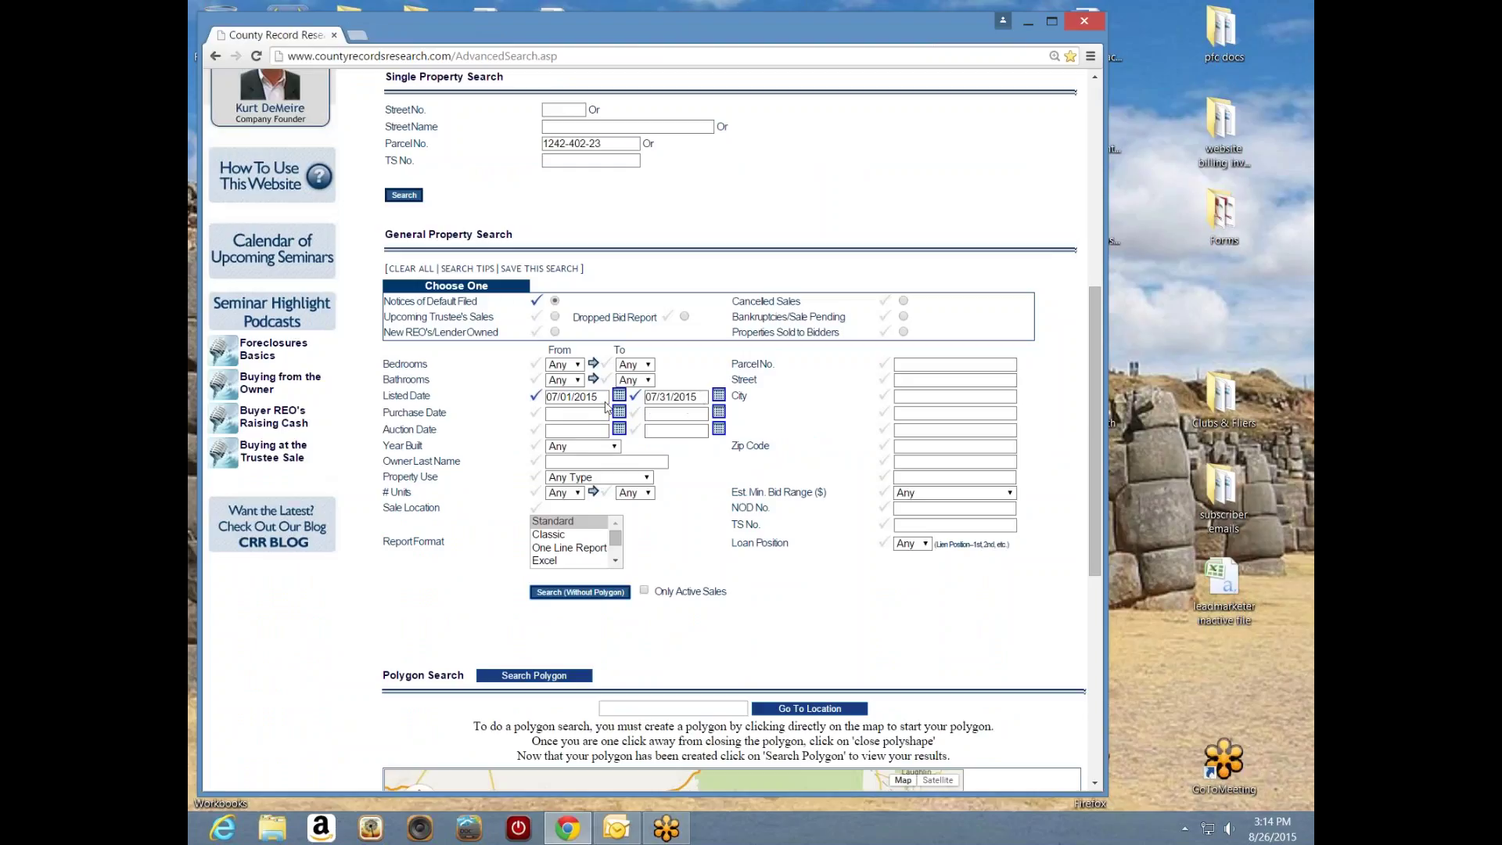
click(555, 301)
click(608, 593)
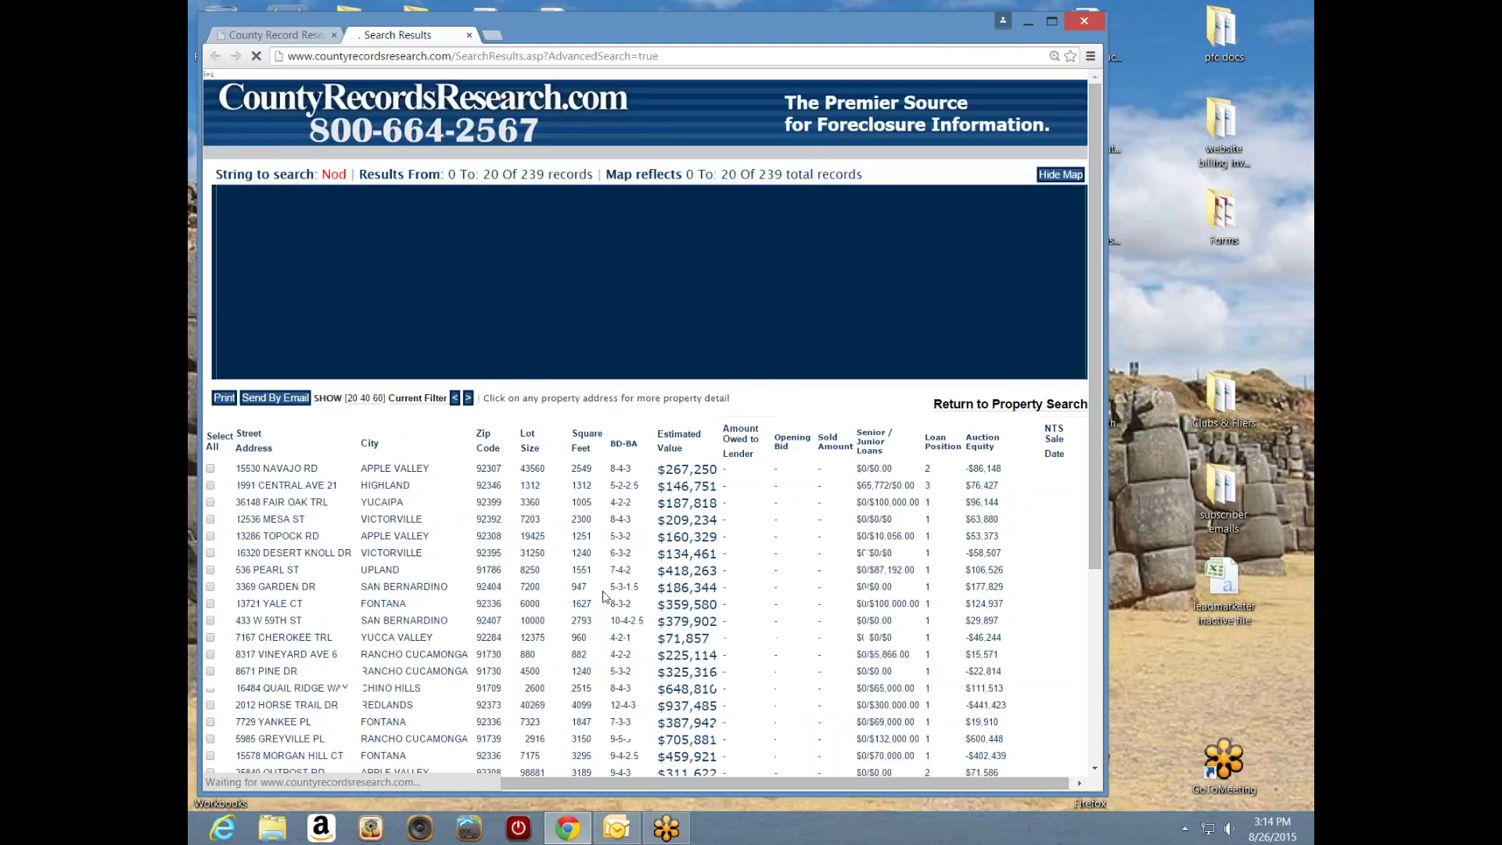
click(289, 502)
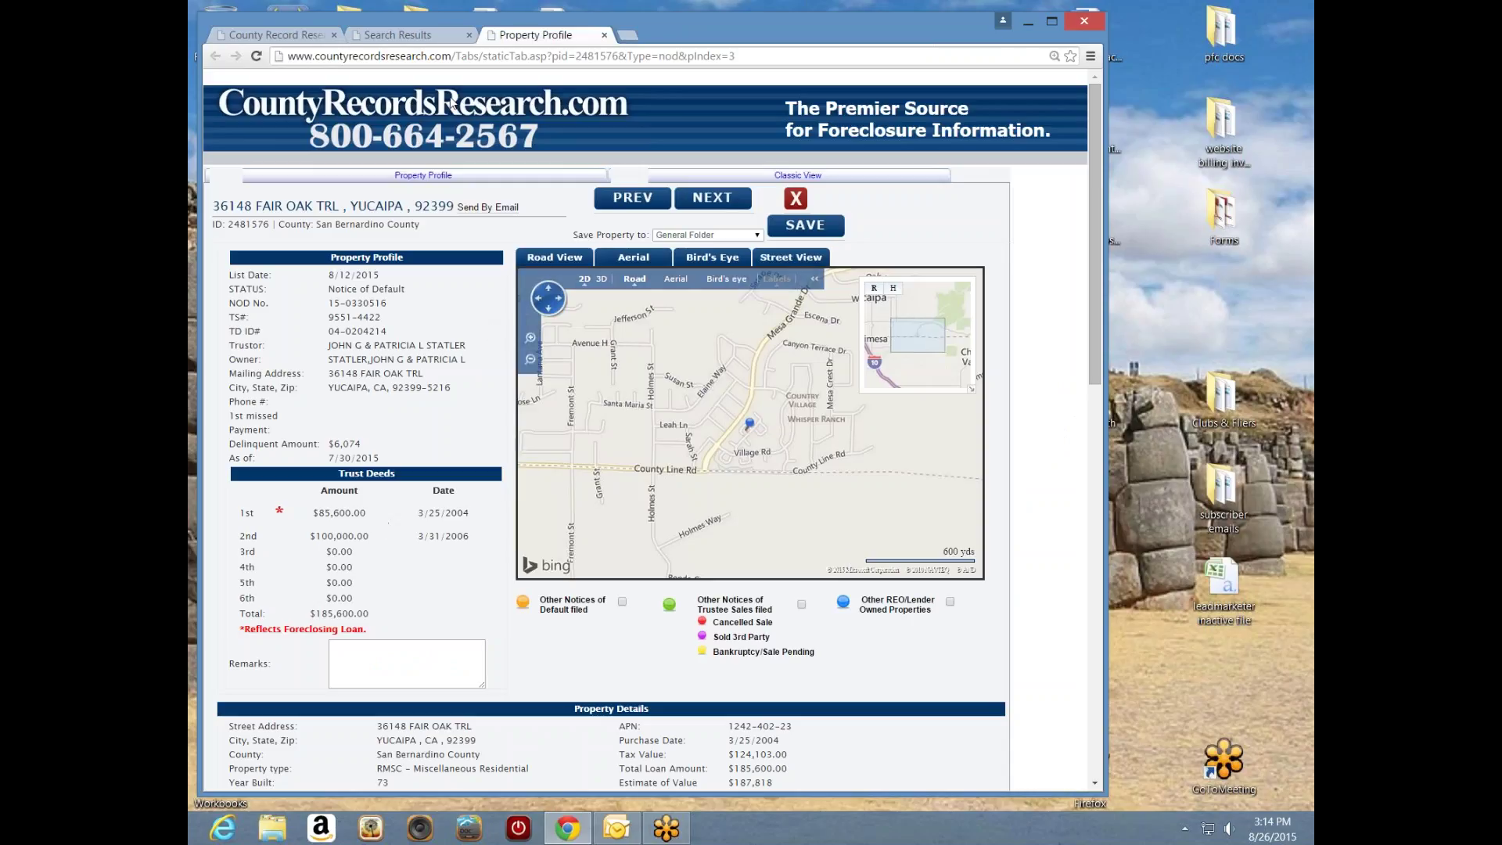
click(604, 34)
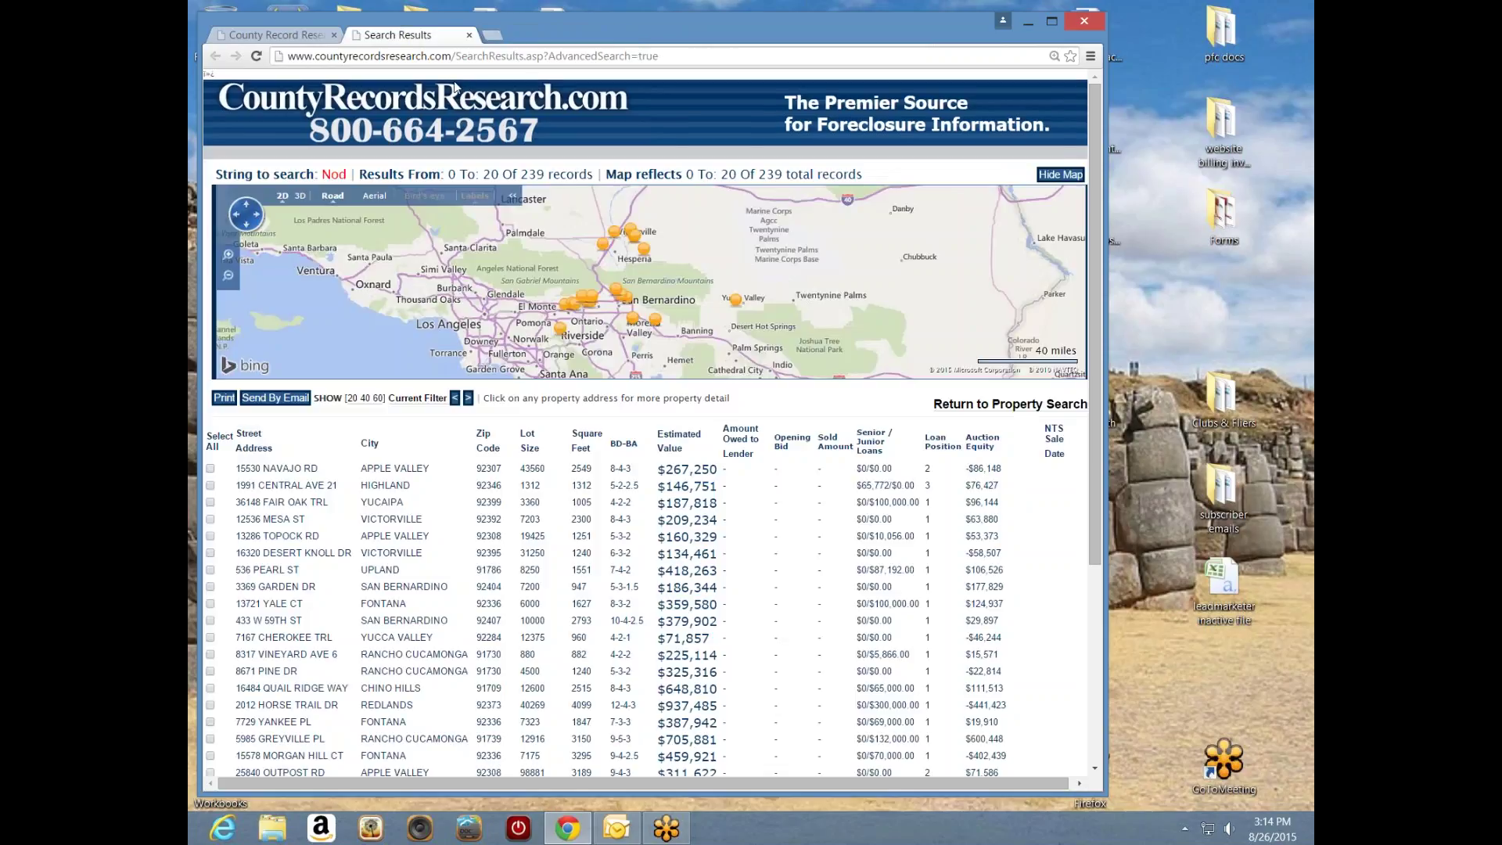
click(470, 36)
- Pan the Polygon Search map from Los Angeles toward San Bernardino, Redlands and Riverside
drag(1094, 446, 1110, 574)
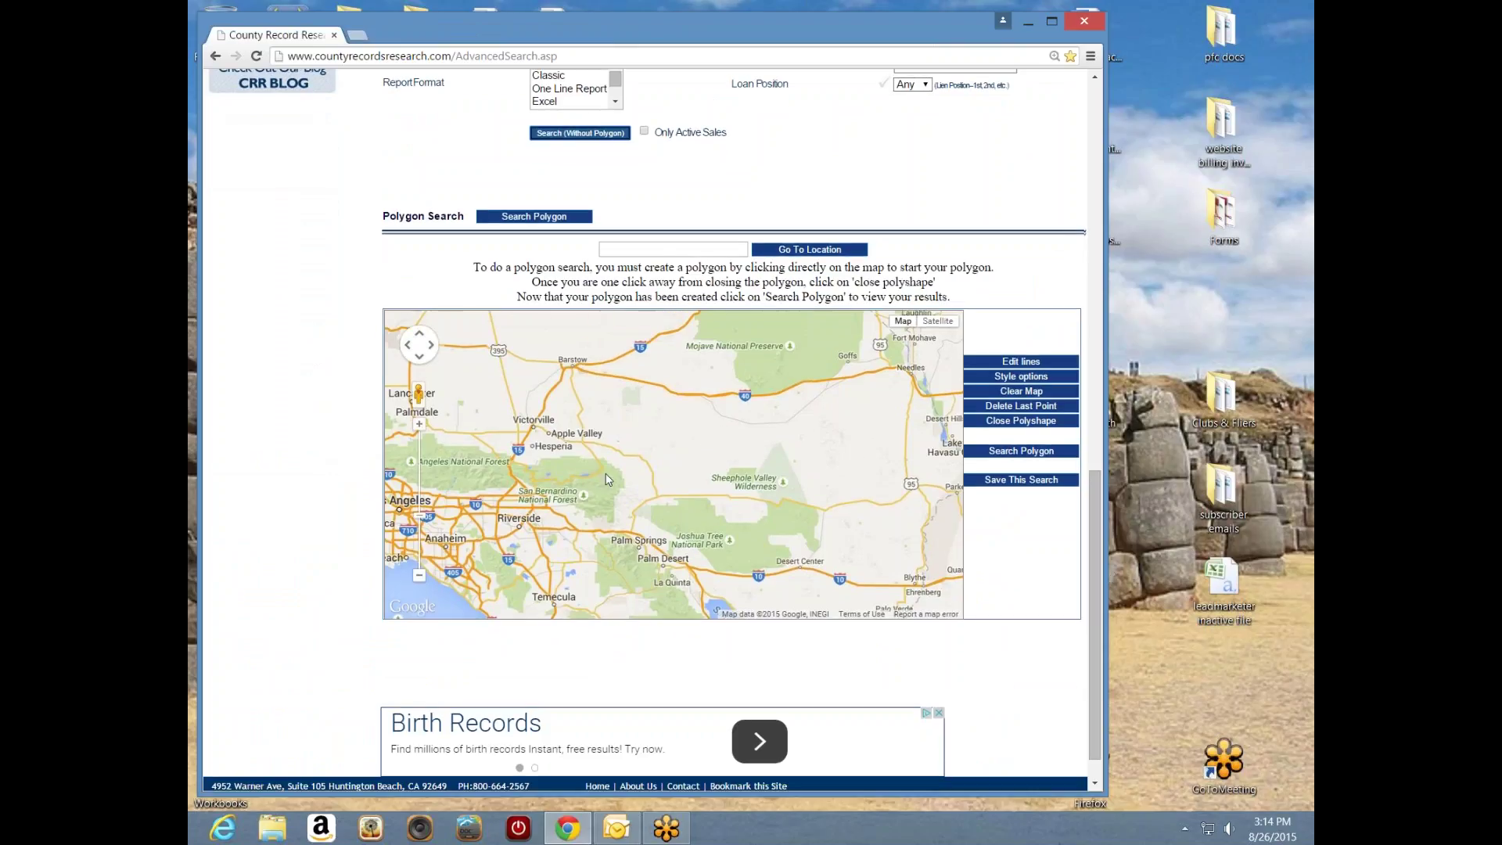
drag(606, 472, 756, 489)
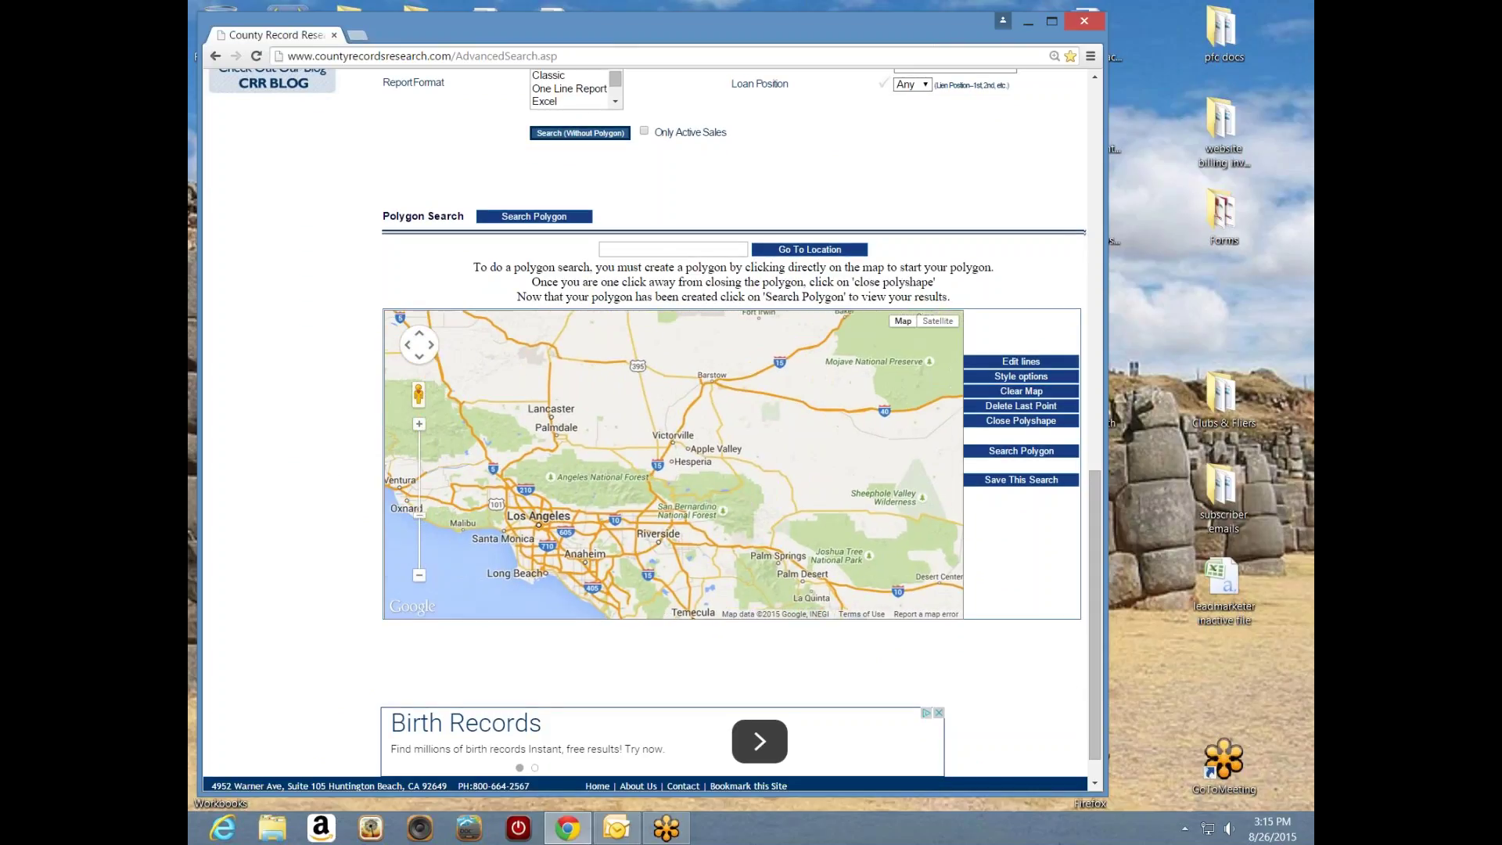
scroll(677, 492, up, 1)
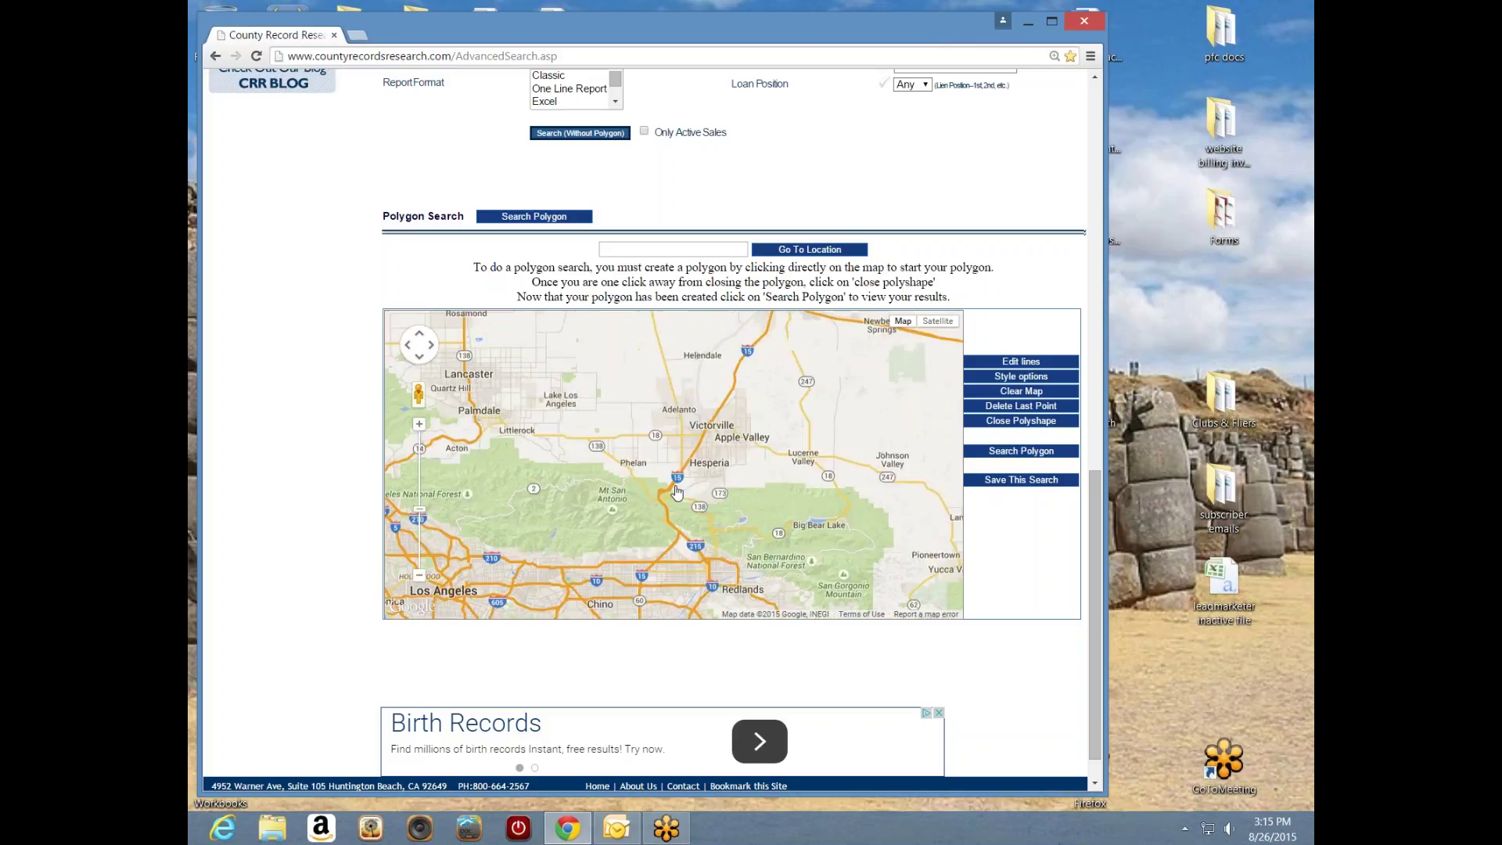
drag(677, 492, 675, 528)
scroll(750, 497, up, 1)
drag(583, 376, 594, 420)
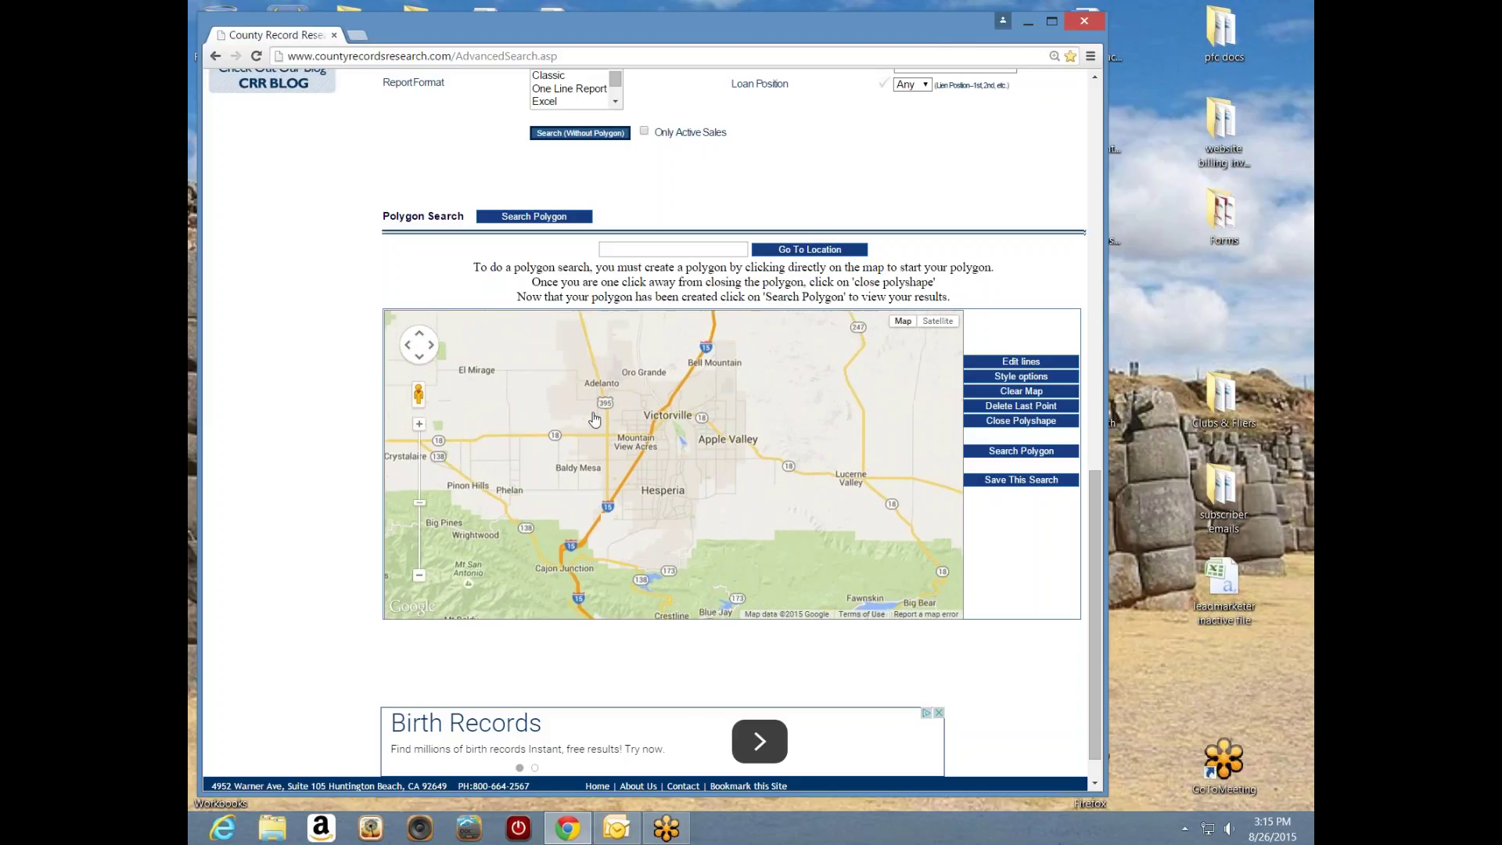
drag(767, 569, 605, 337)
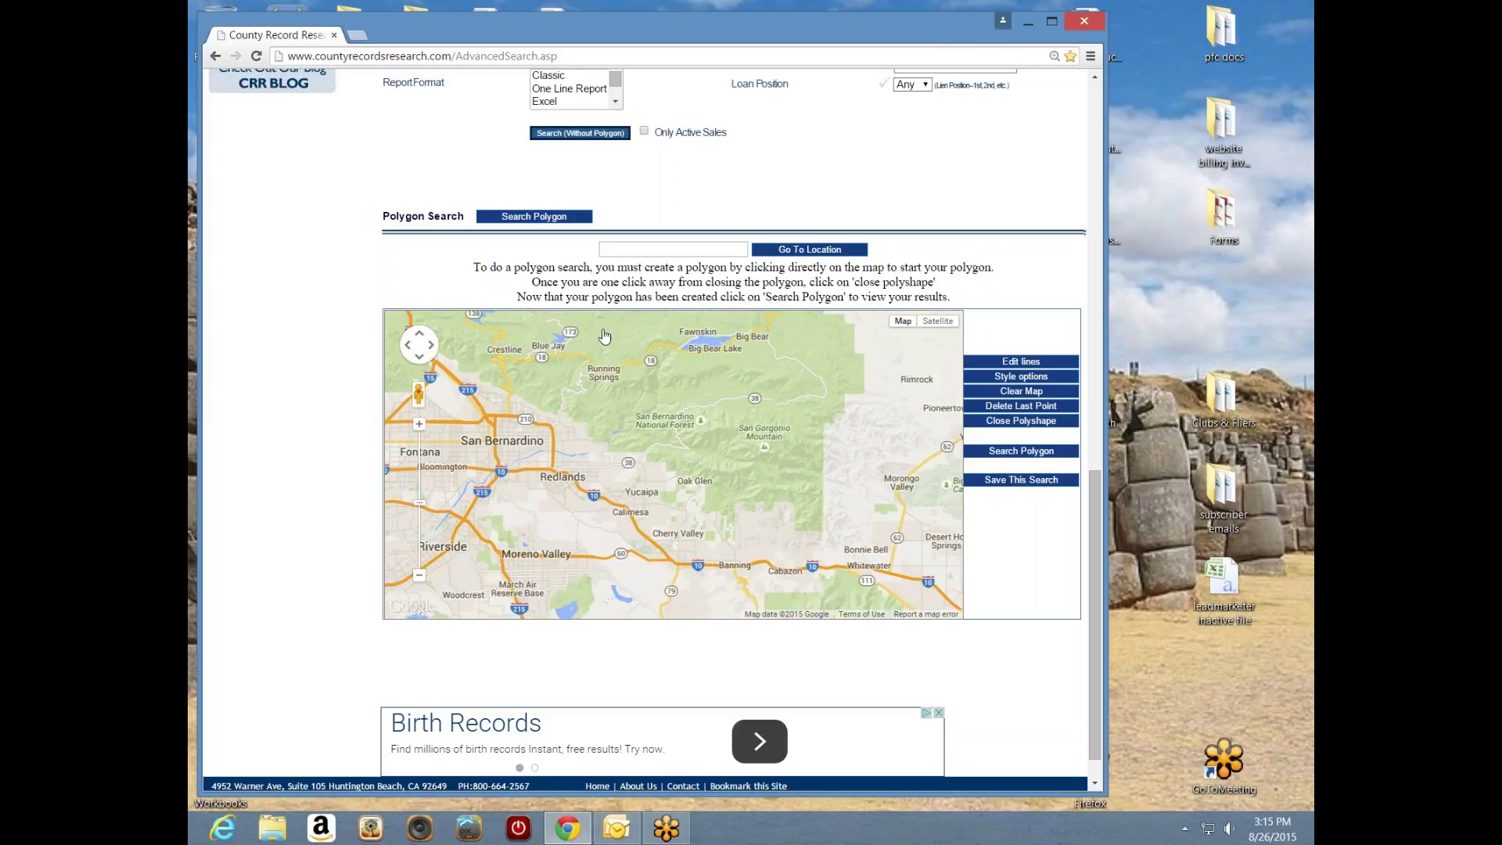
drag(644, 493, 689, 456)
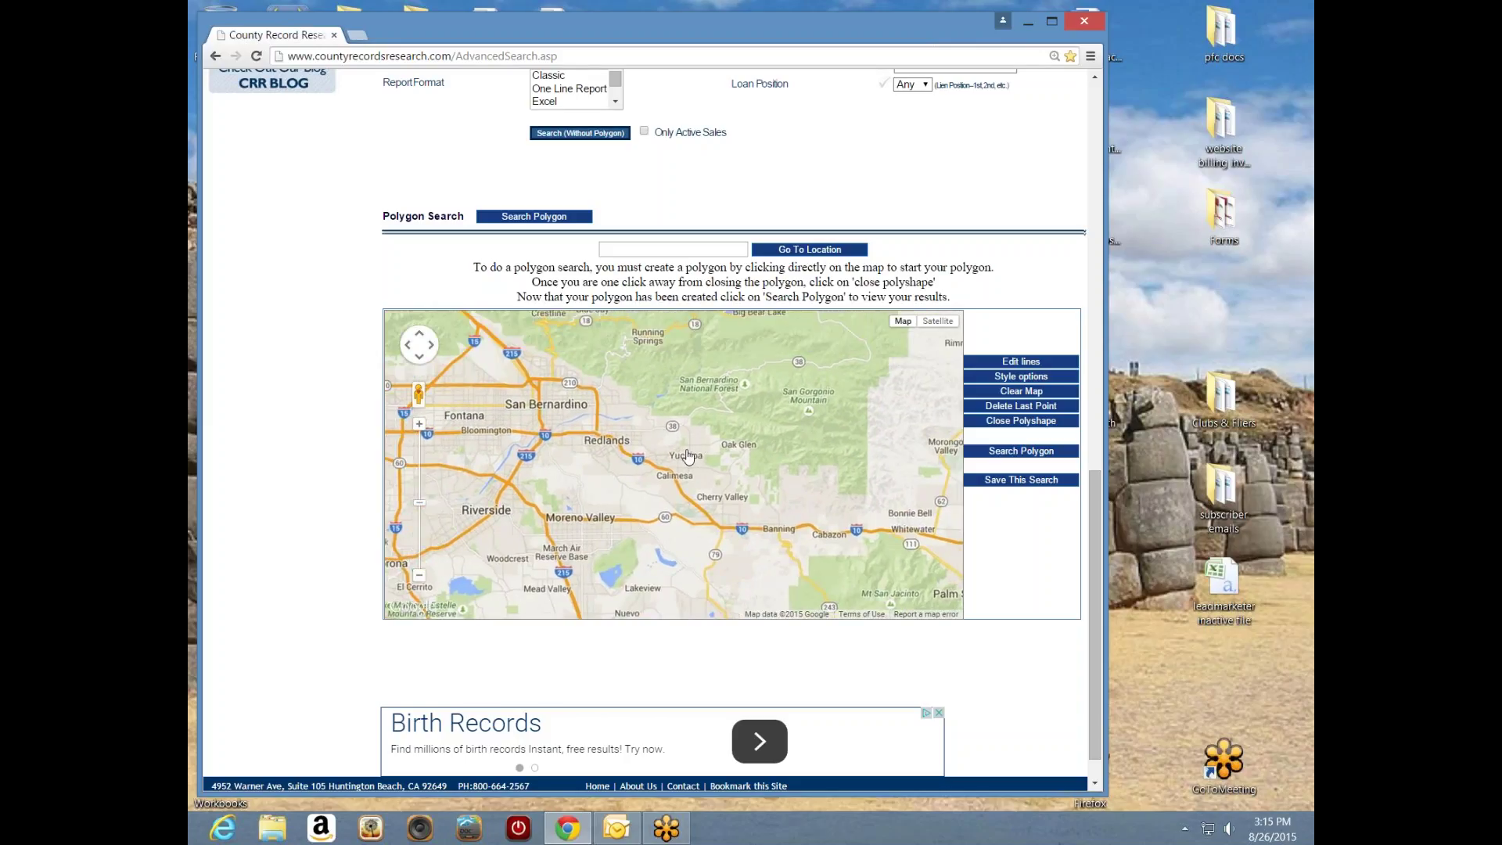
- Zoom in around Calimesa and center the map on central Yucaipa
scroll(660, 485, up, 2)
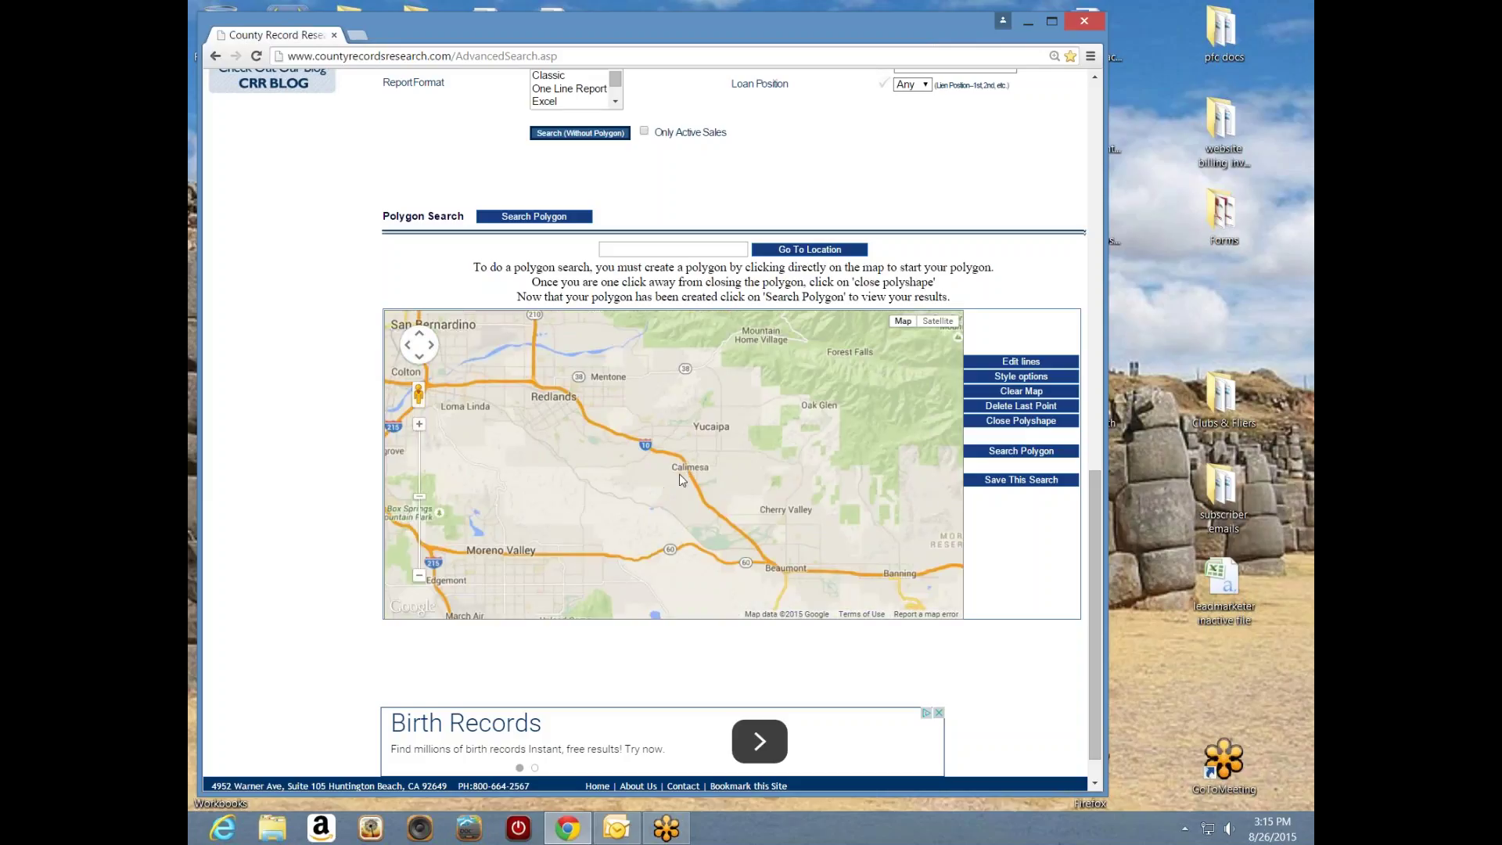
scroll(716, 515, up, 2)
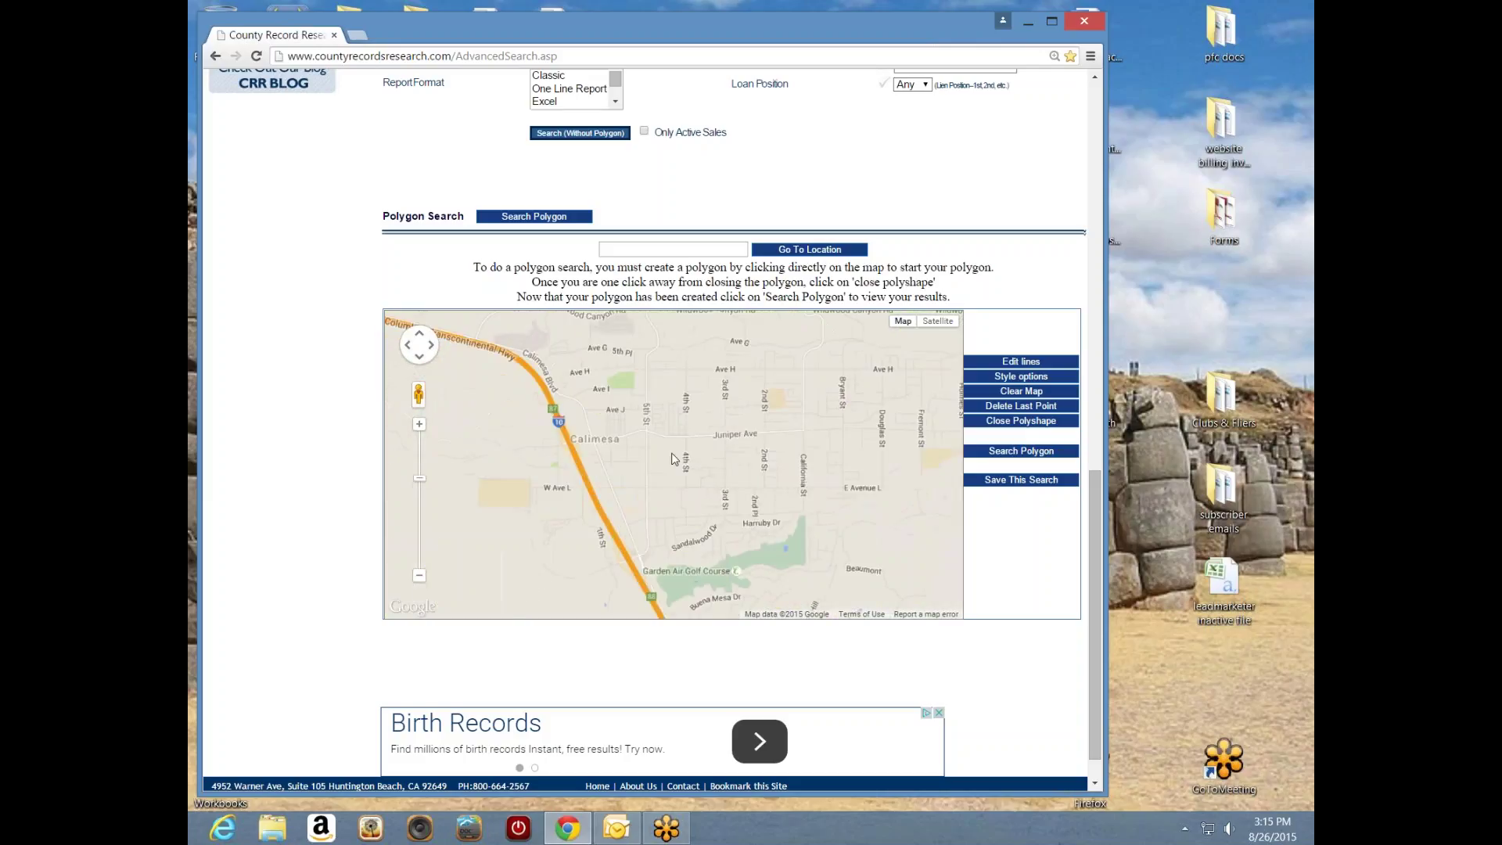
drag(687, 477, 686, 500)
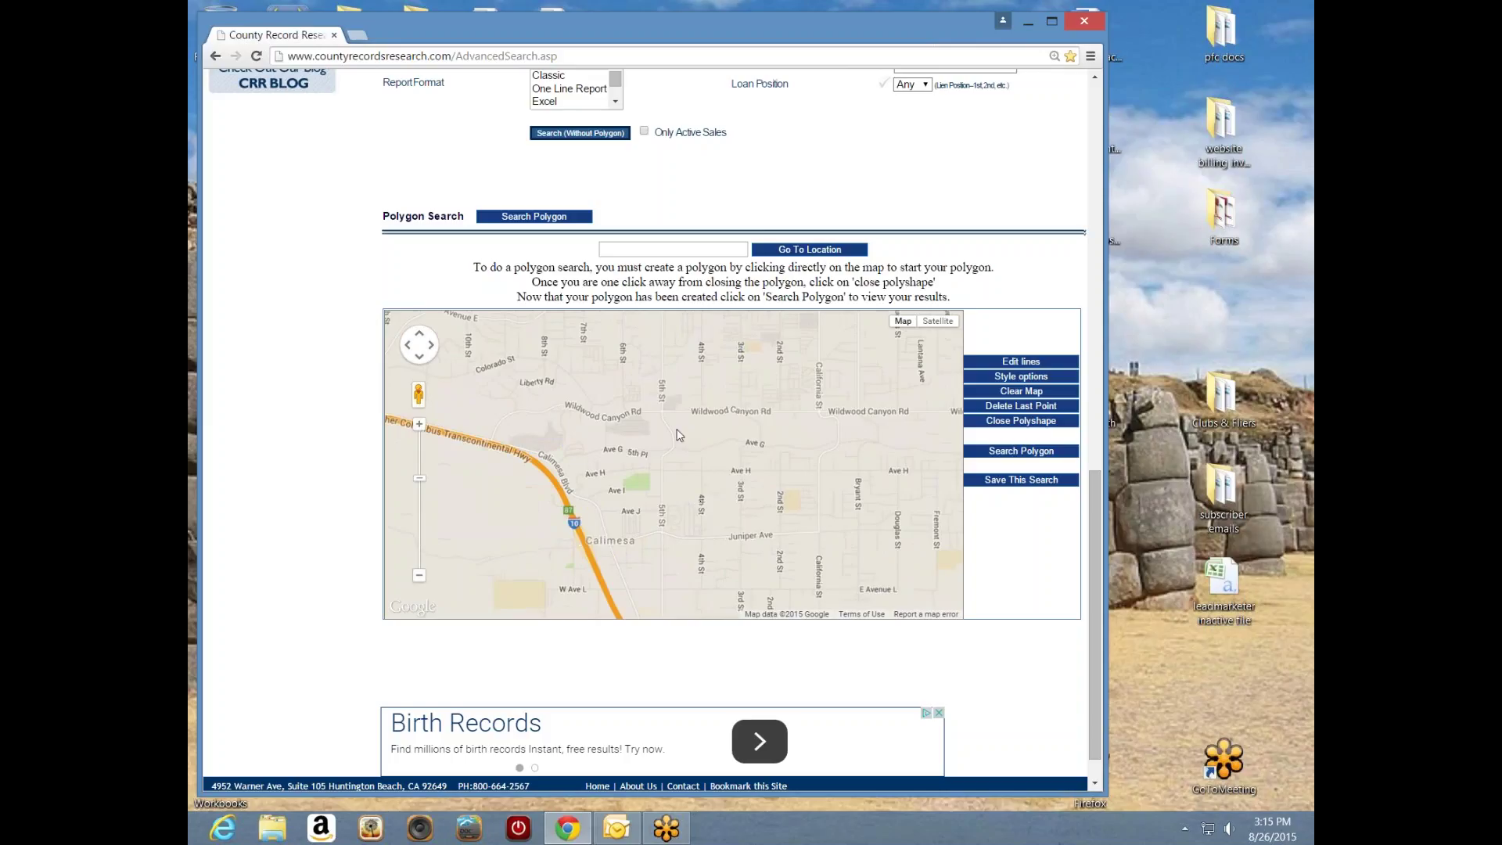
drag(681, 435, 686, 539)
scroll(681, 503, down, 2)
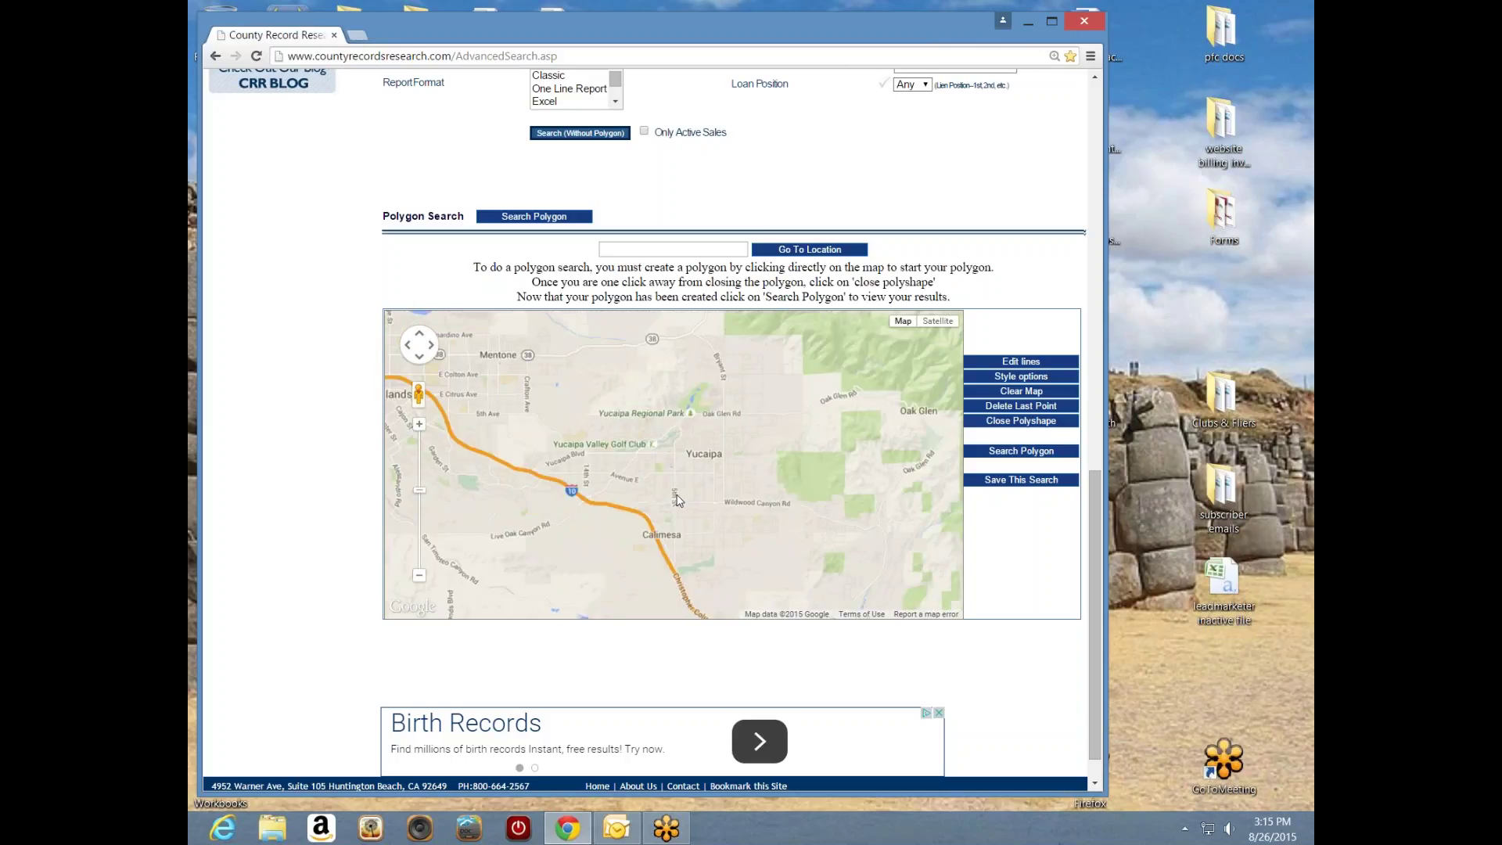
scroll(695, 479, up, 1)
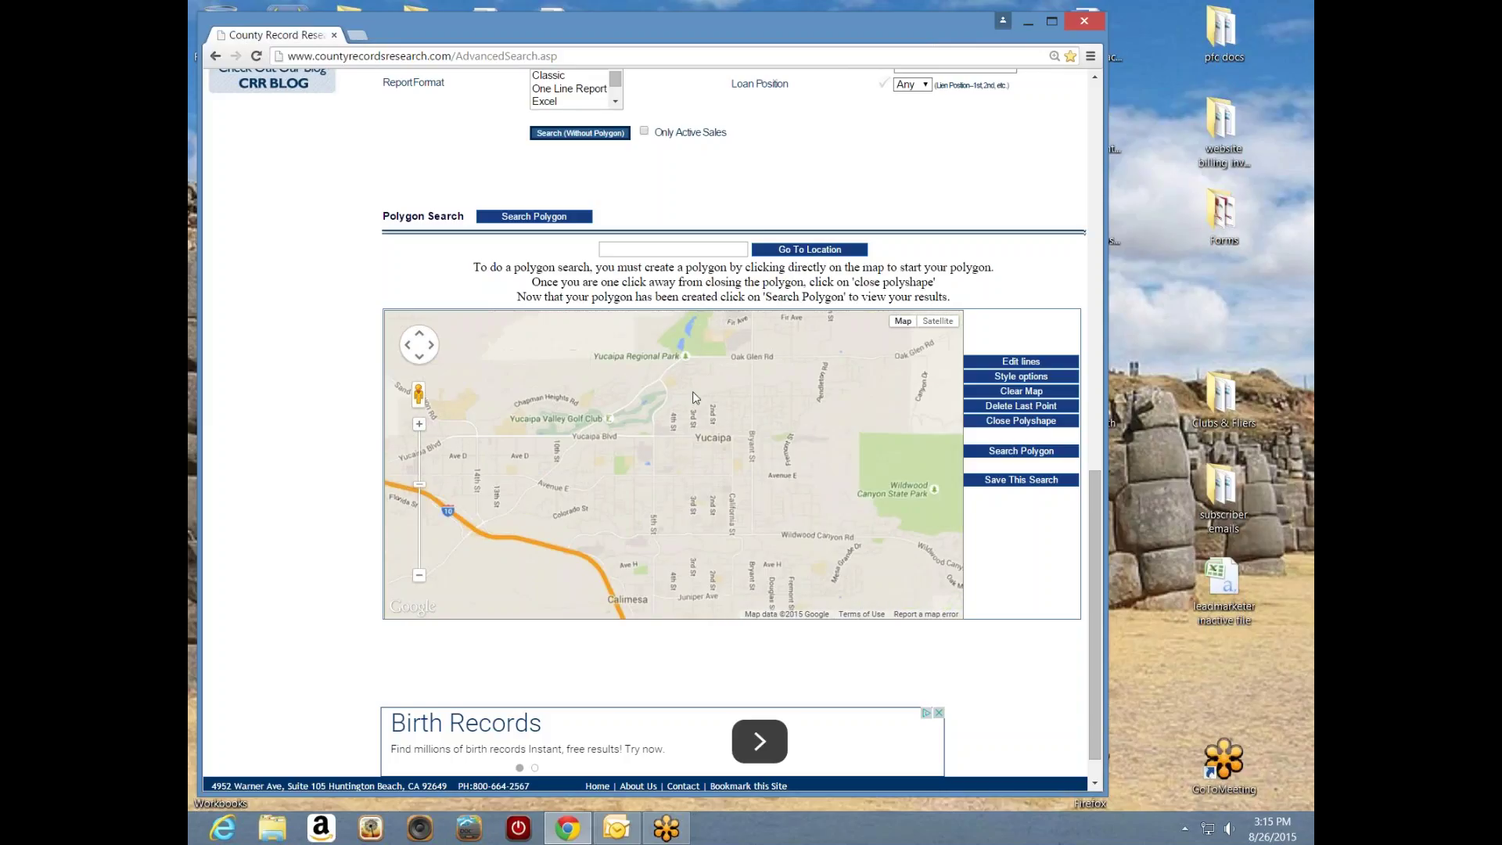
scroll(693, 391, up, 1)
drag(712, 384, 720, 436)
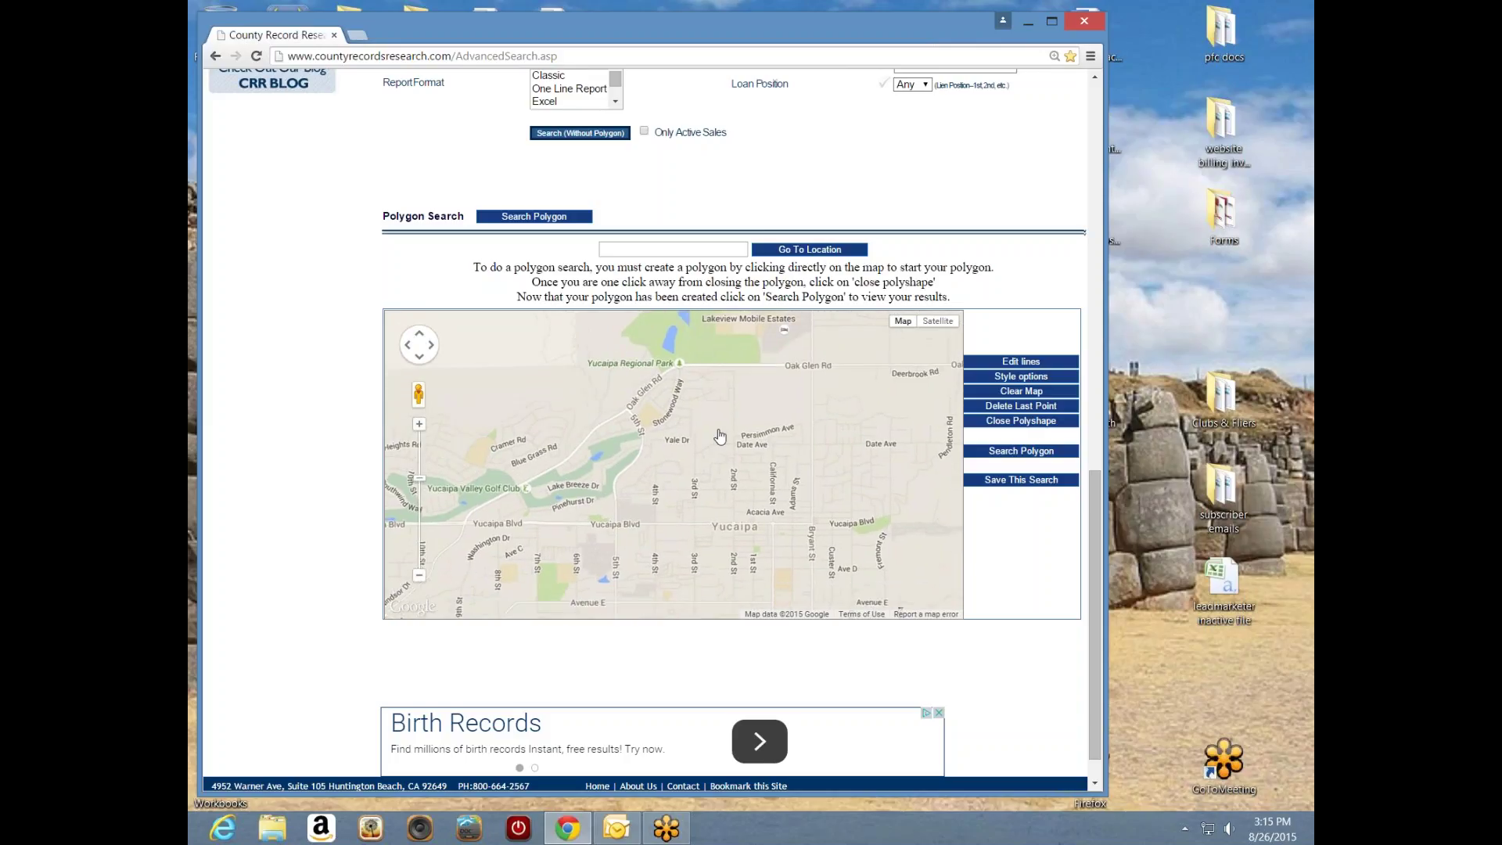
scroll(720, 435, down, 1)
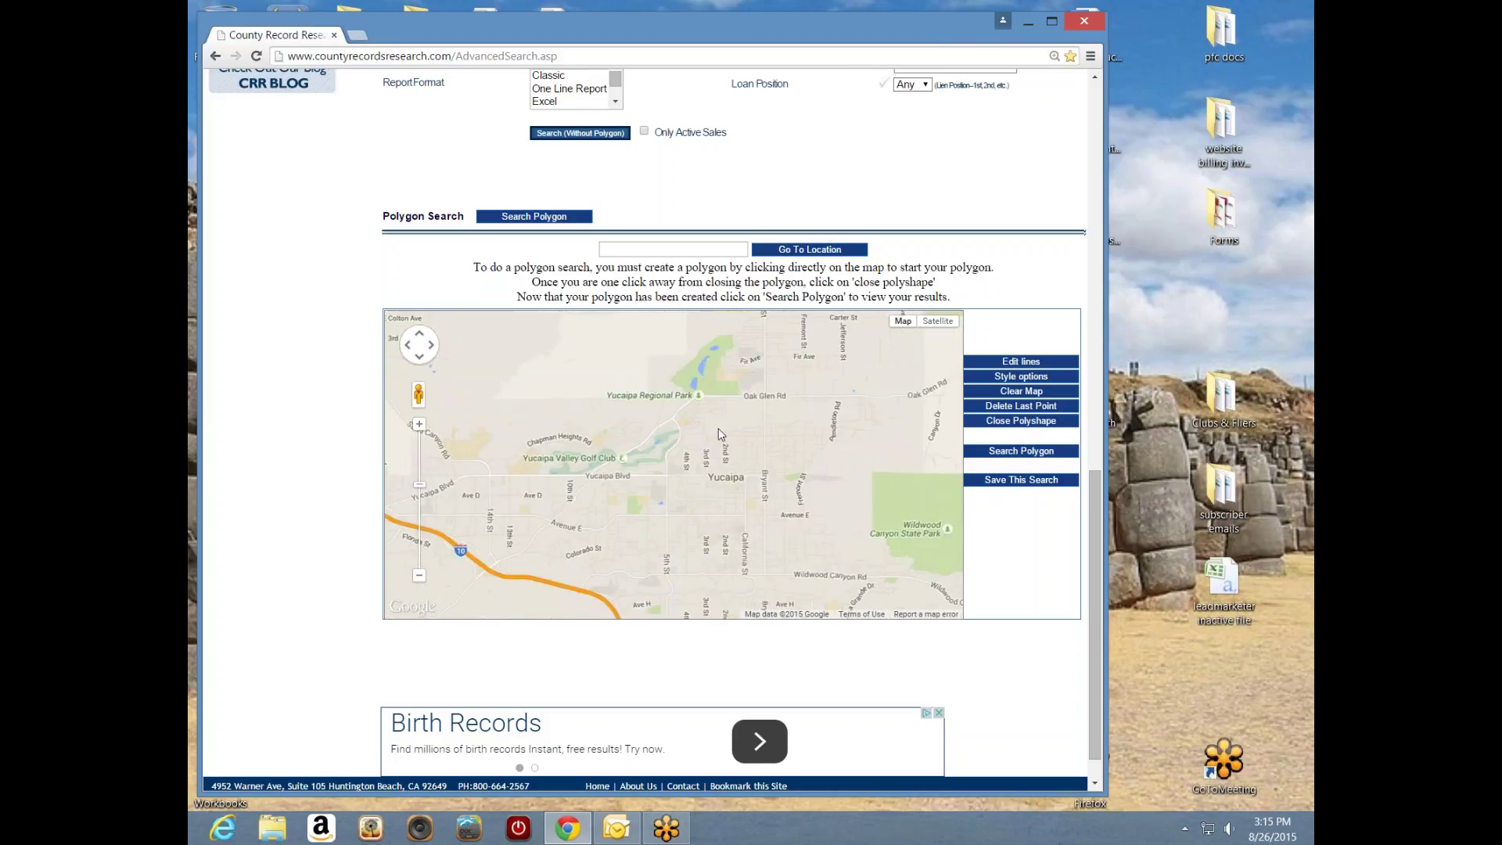
scroll(720, 435, down, 1)
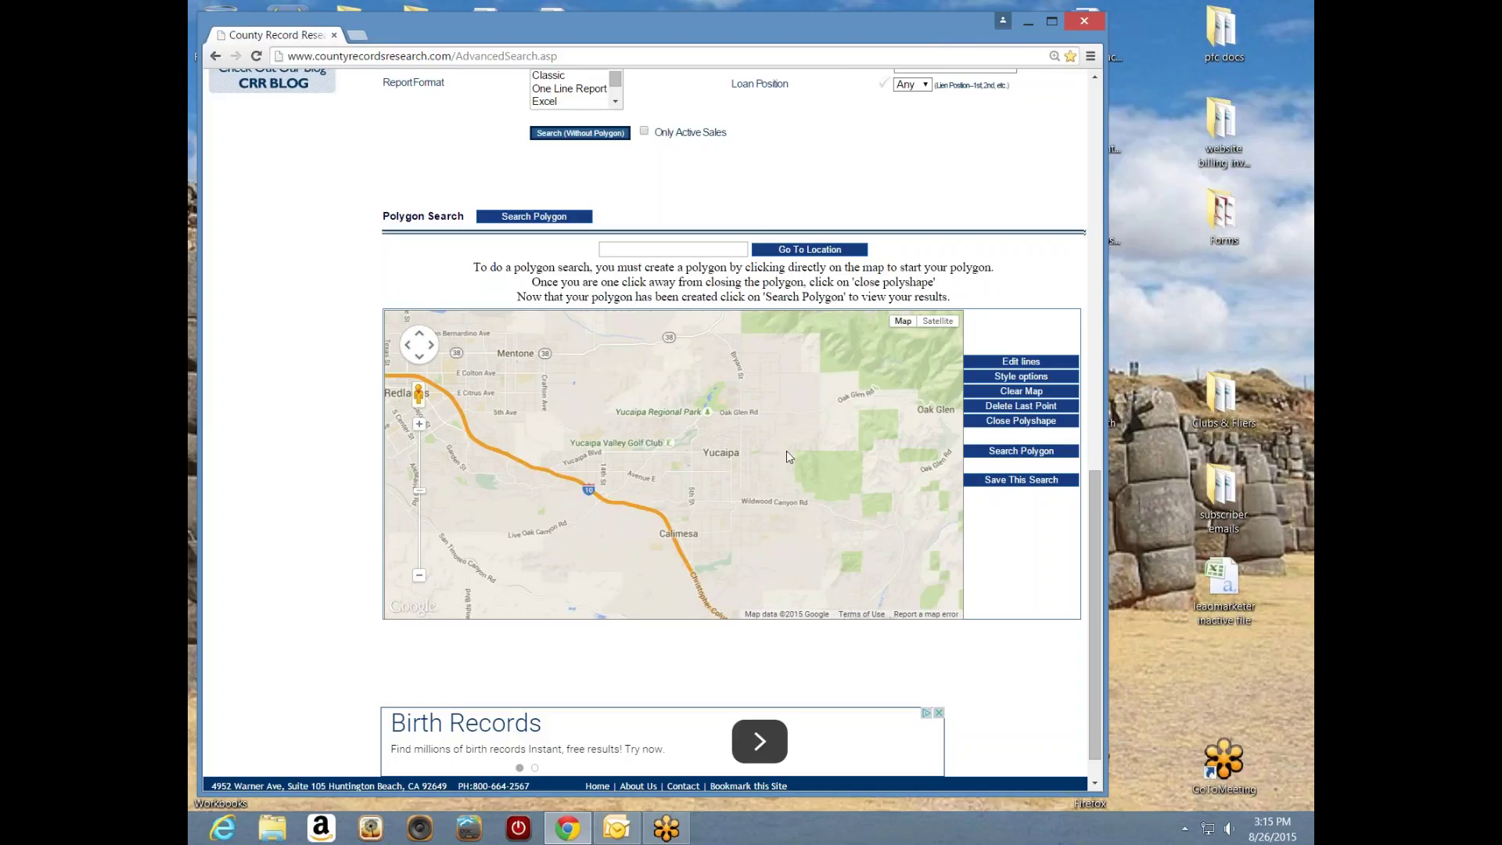
drag(763, 476, 709, 470)
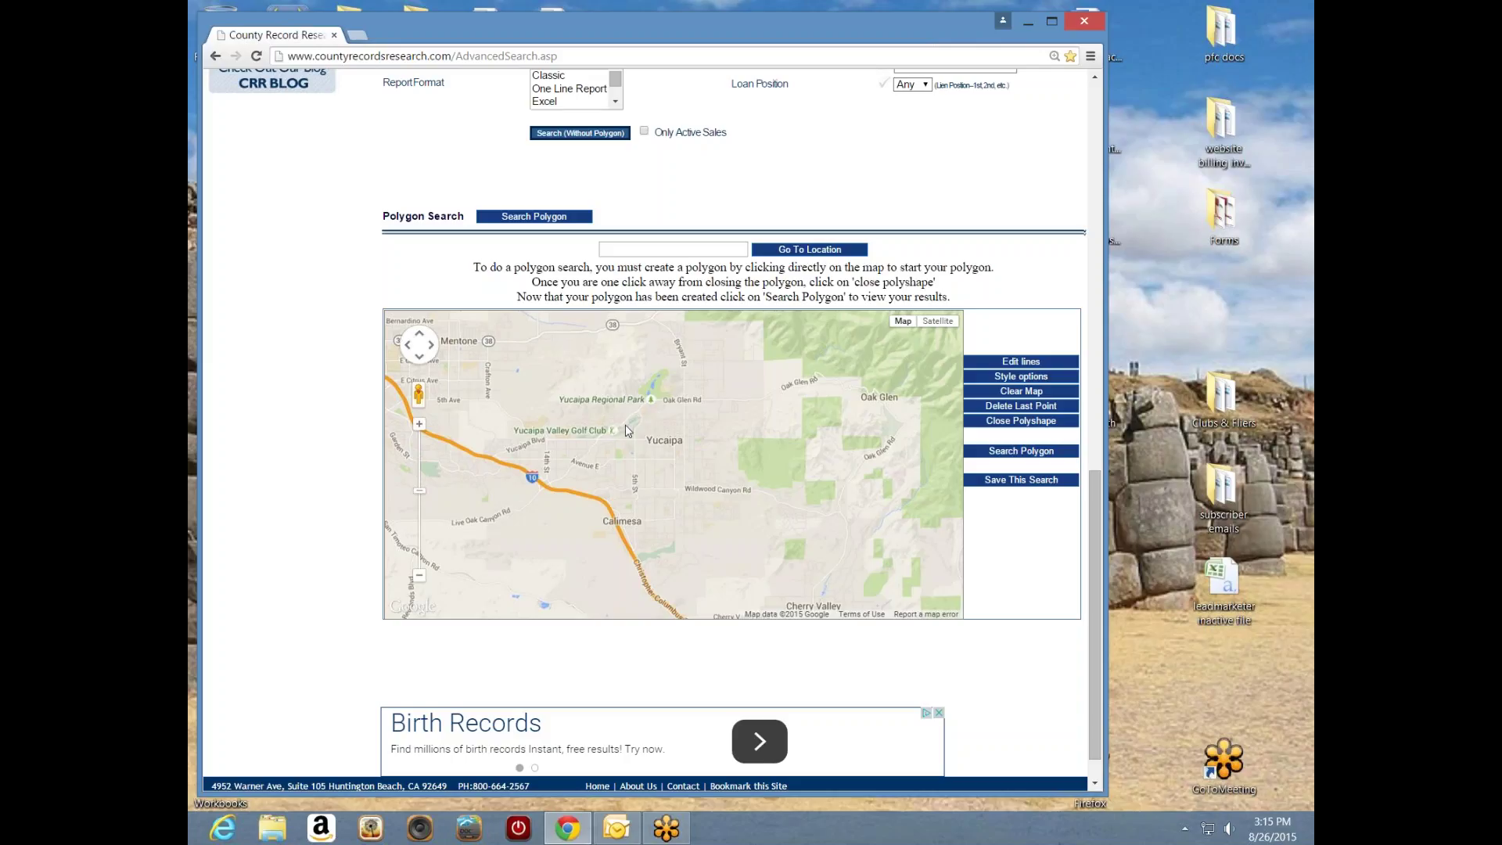
- Place five polygon corners around central Yucaipa, dismissing a golf club popup, then close the shape
click(570, 359)
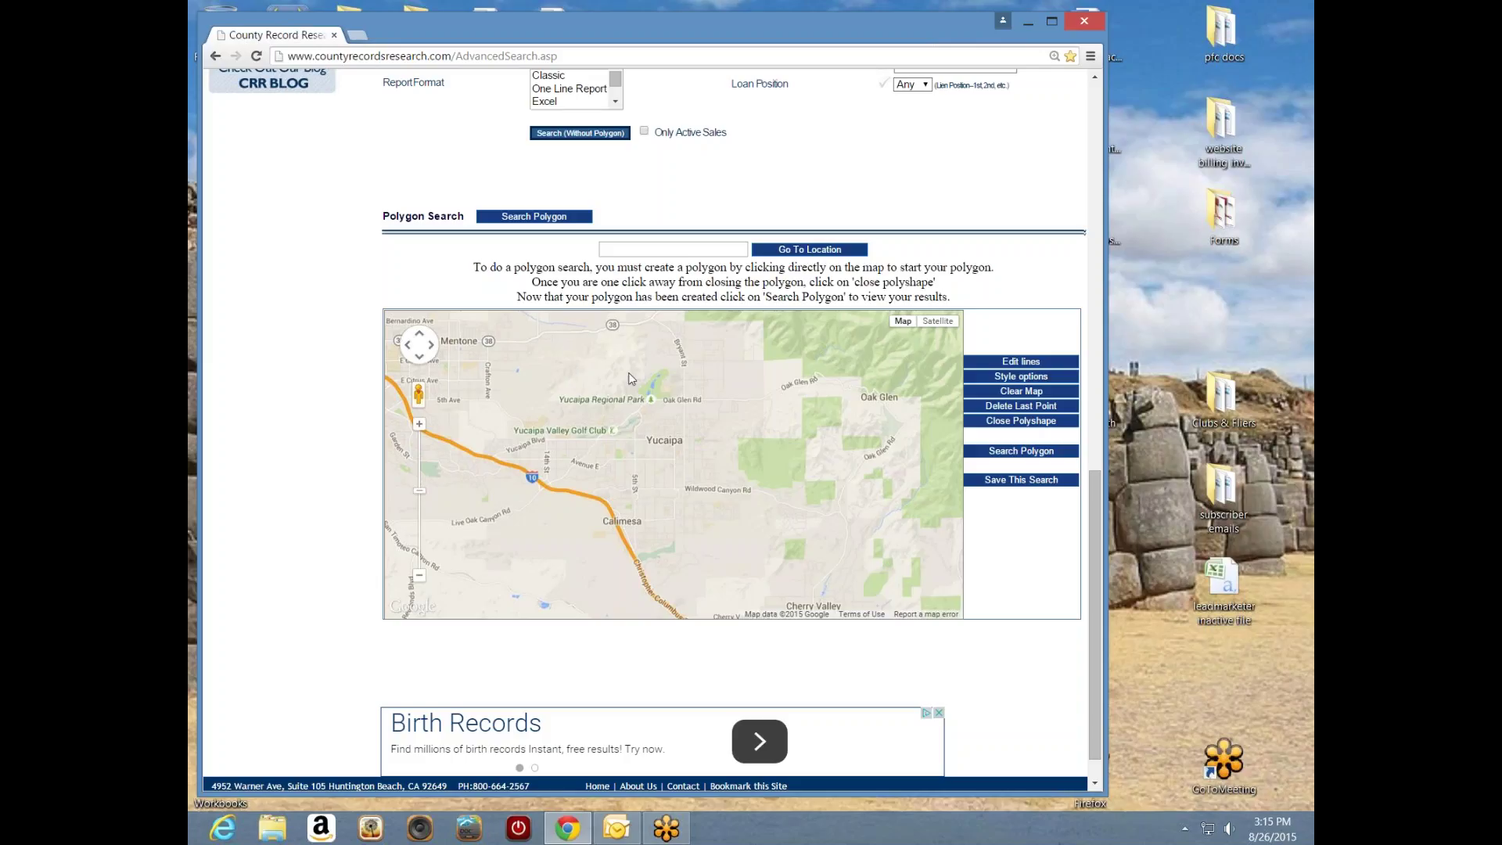
click(713, 358)
click(722, 479)
click(592, 479)
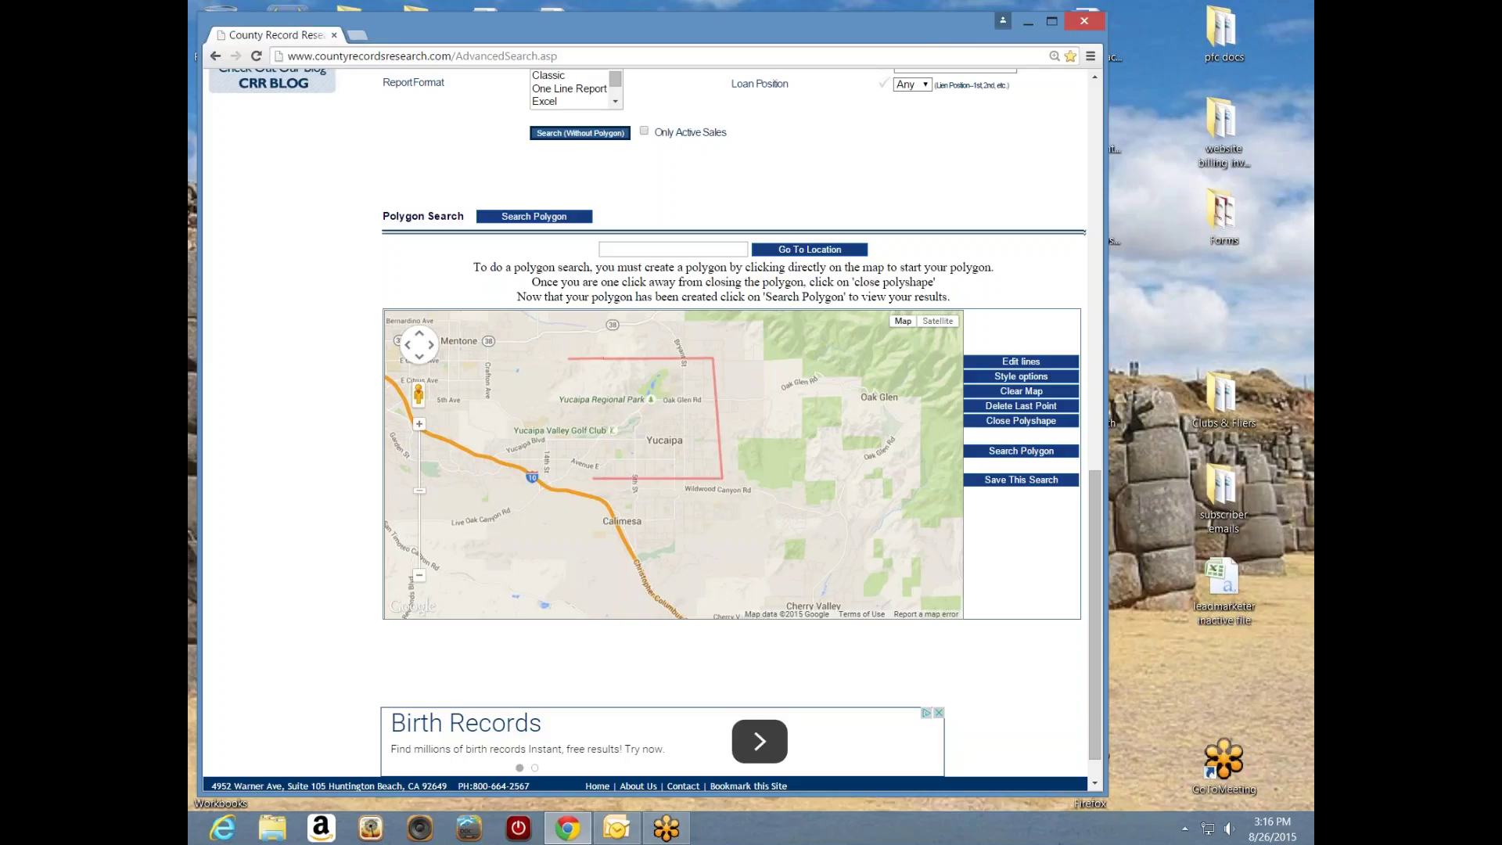
click(529, 435)
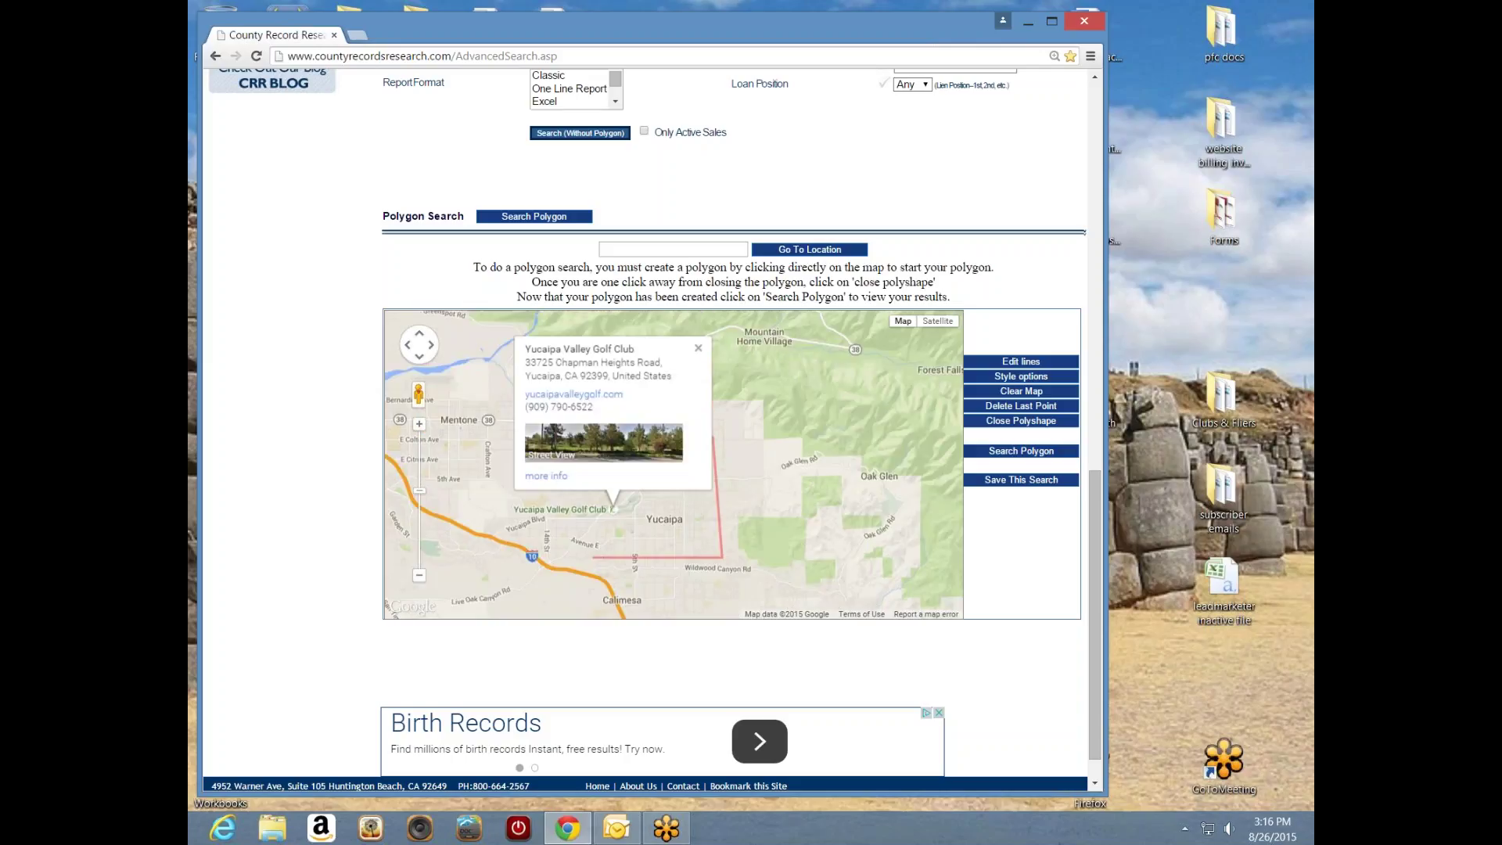
click(699, 352)
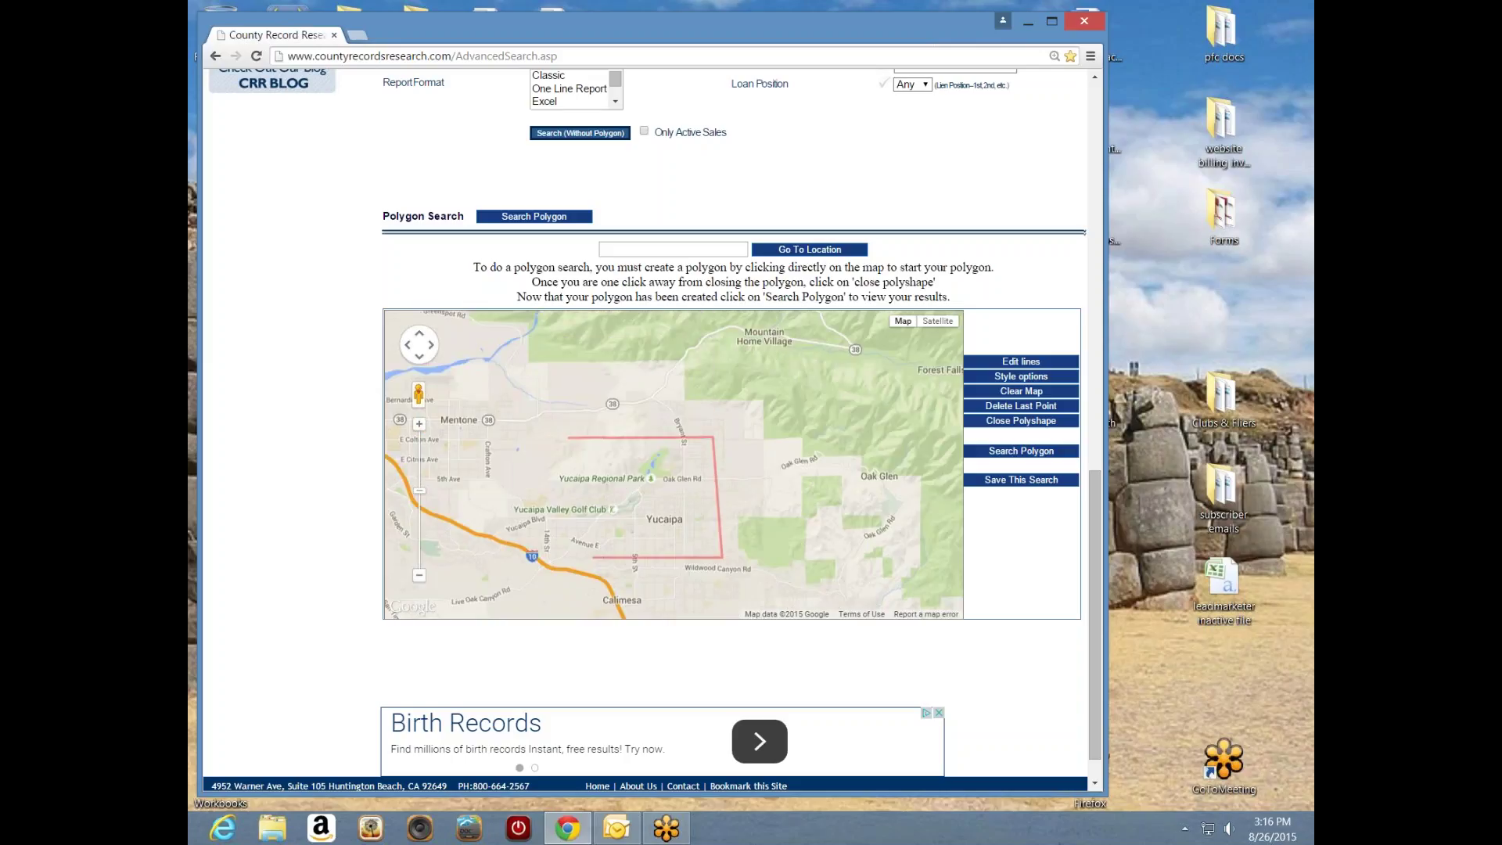
click(556, 536)
click(1010, 423)
- Set Bedrooms From to 3, Bathrooms From to 2, and Property Use to Residential
drag(1090, 538, 1088, 373)
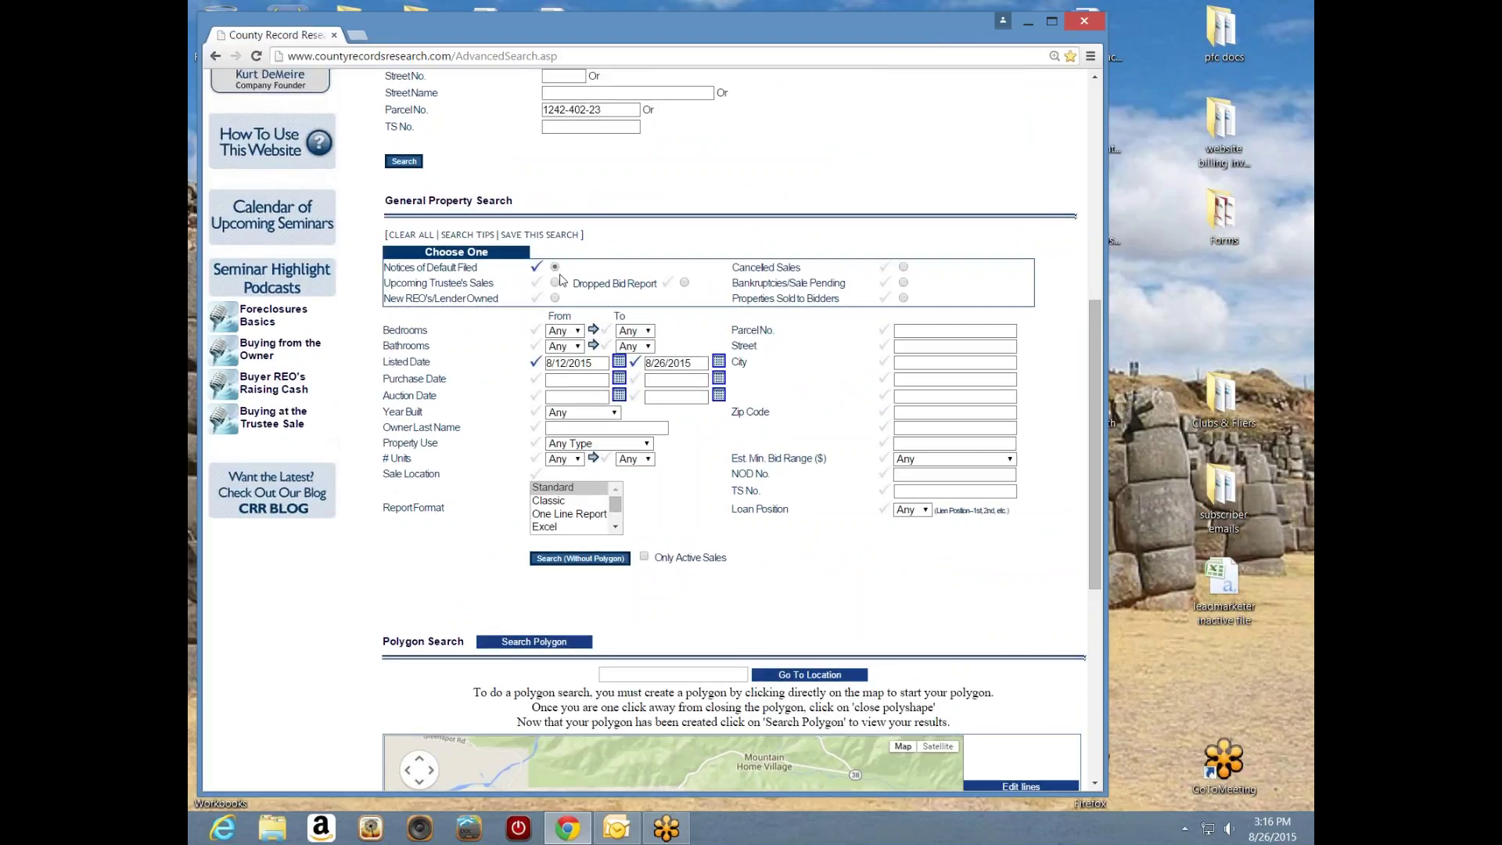
drag(1088, 508, 1089, 508)
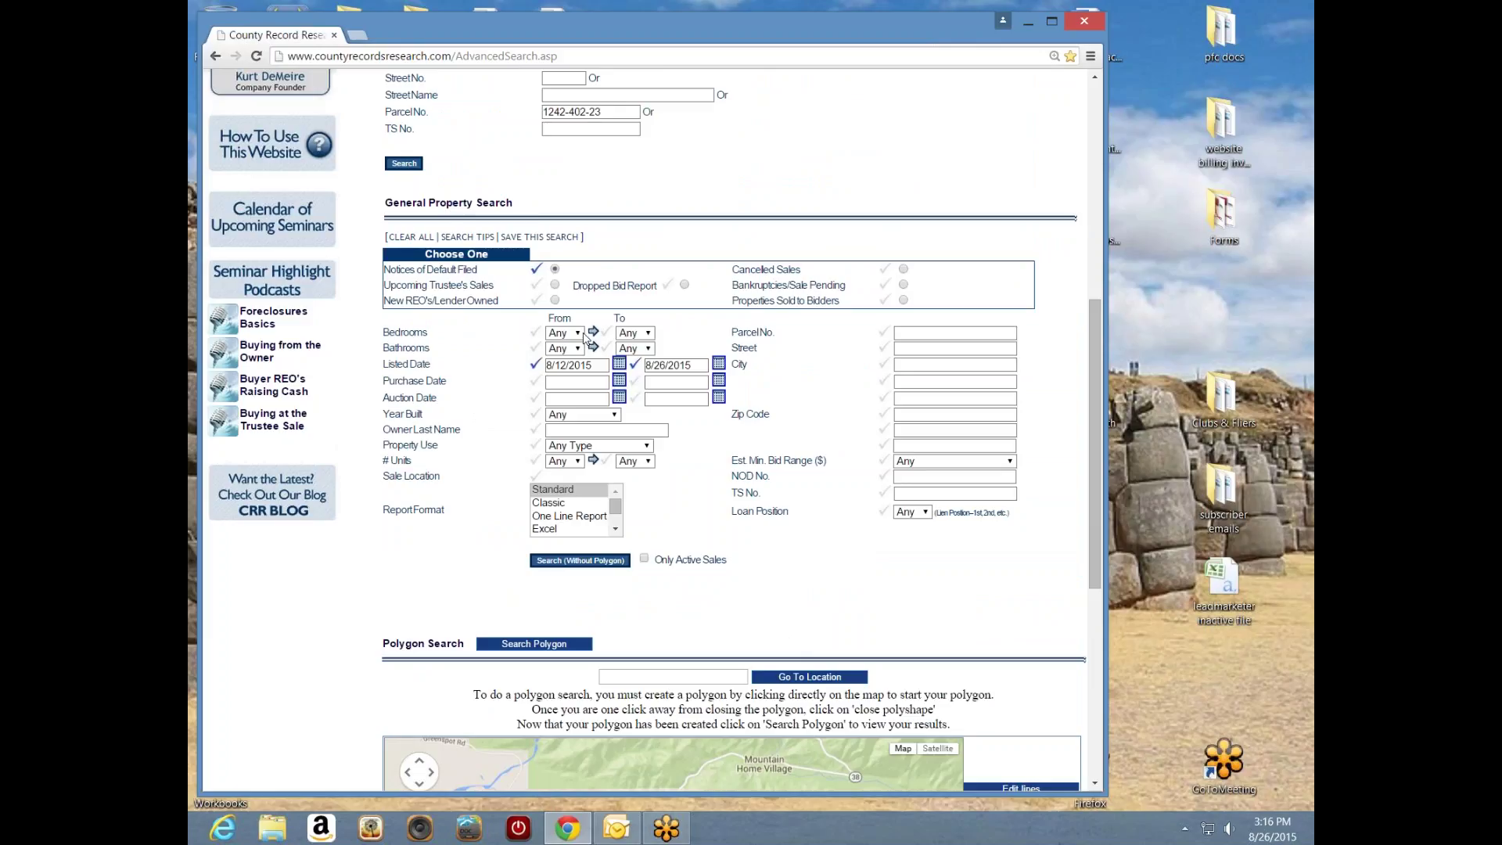
click(579, 336)
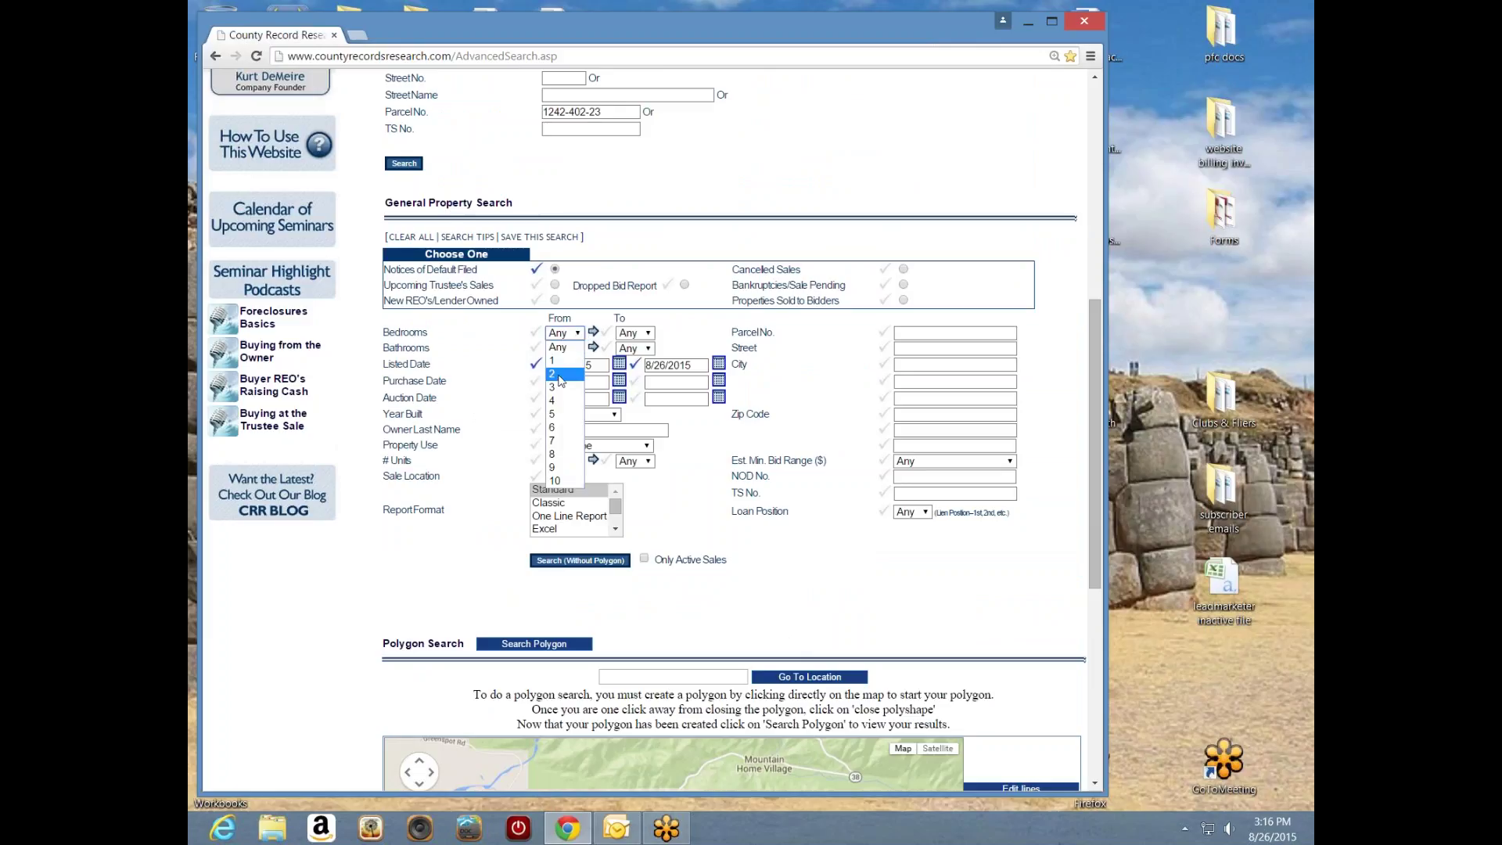
key(Escape)
key(3)
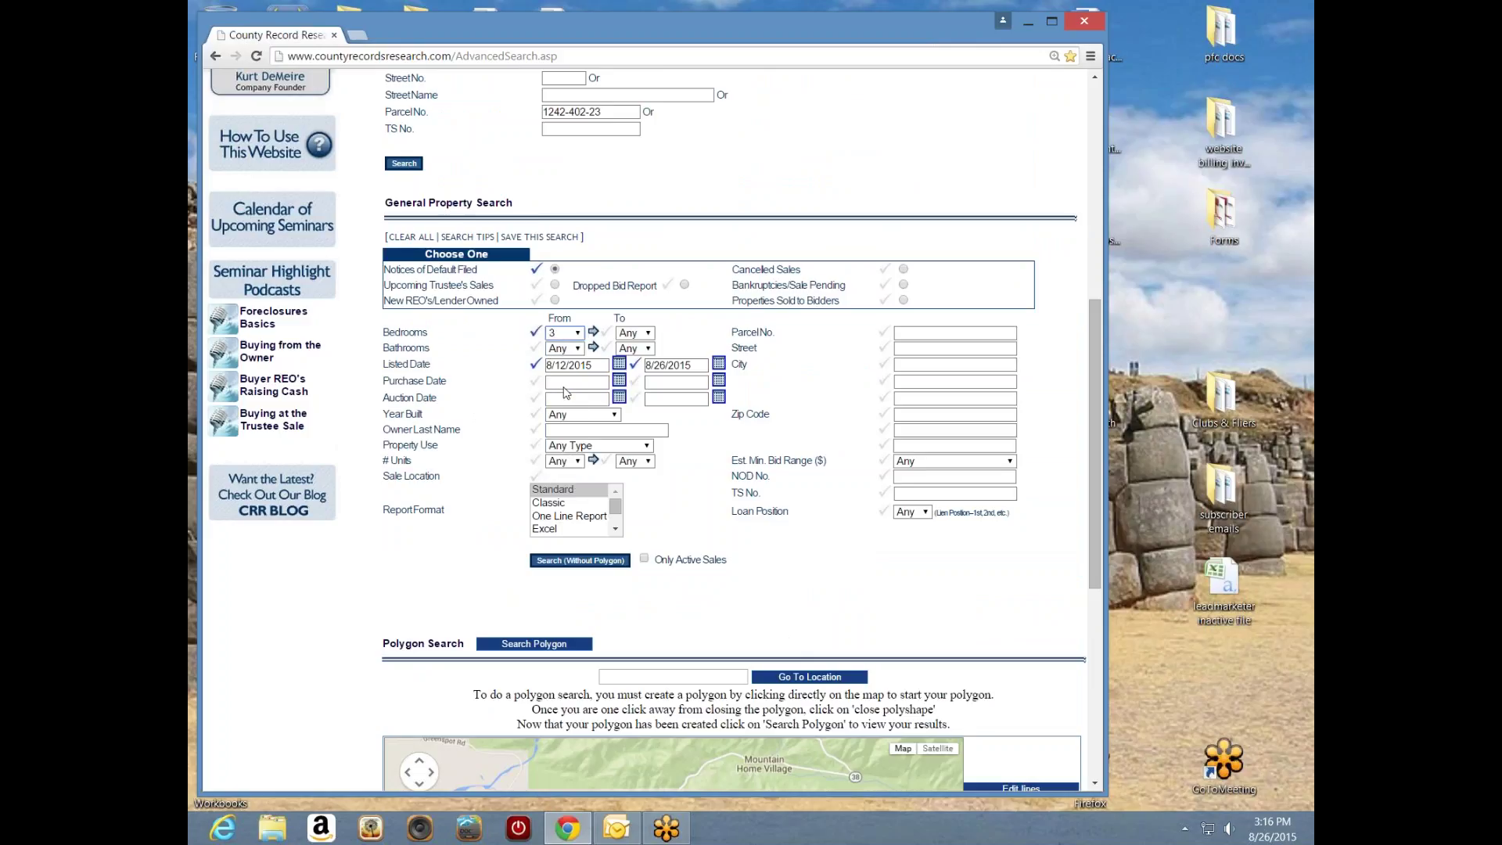
click(579, 349)
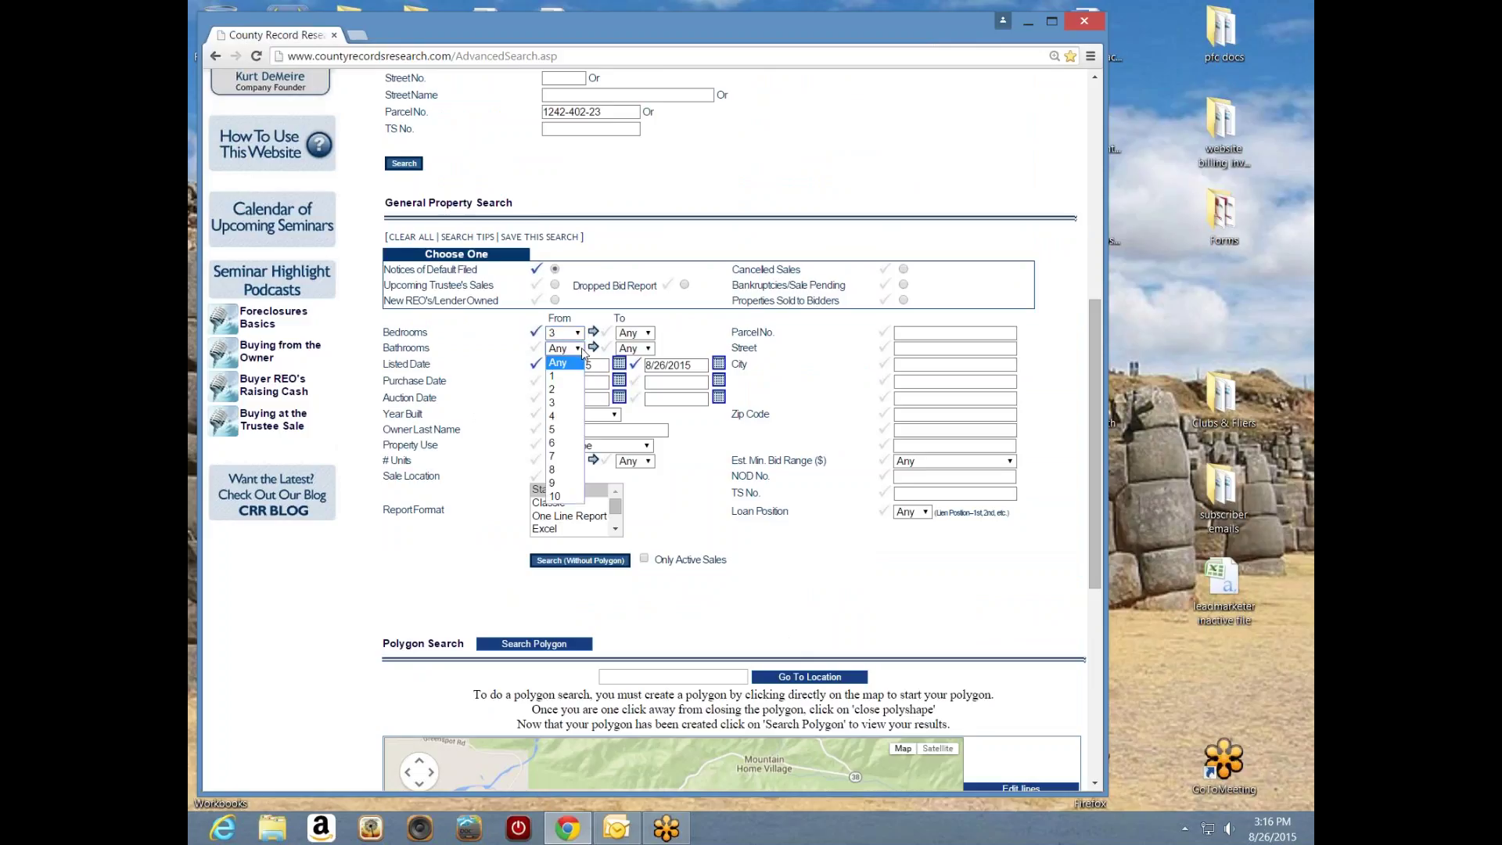
click(568, 390)
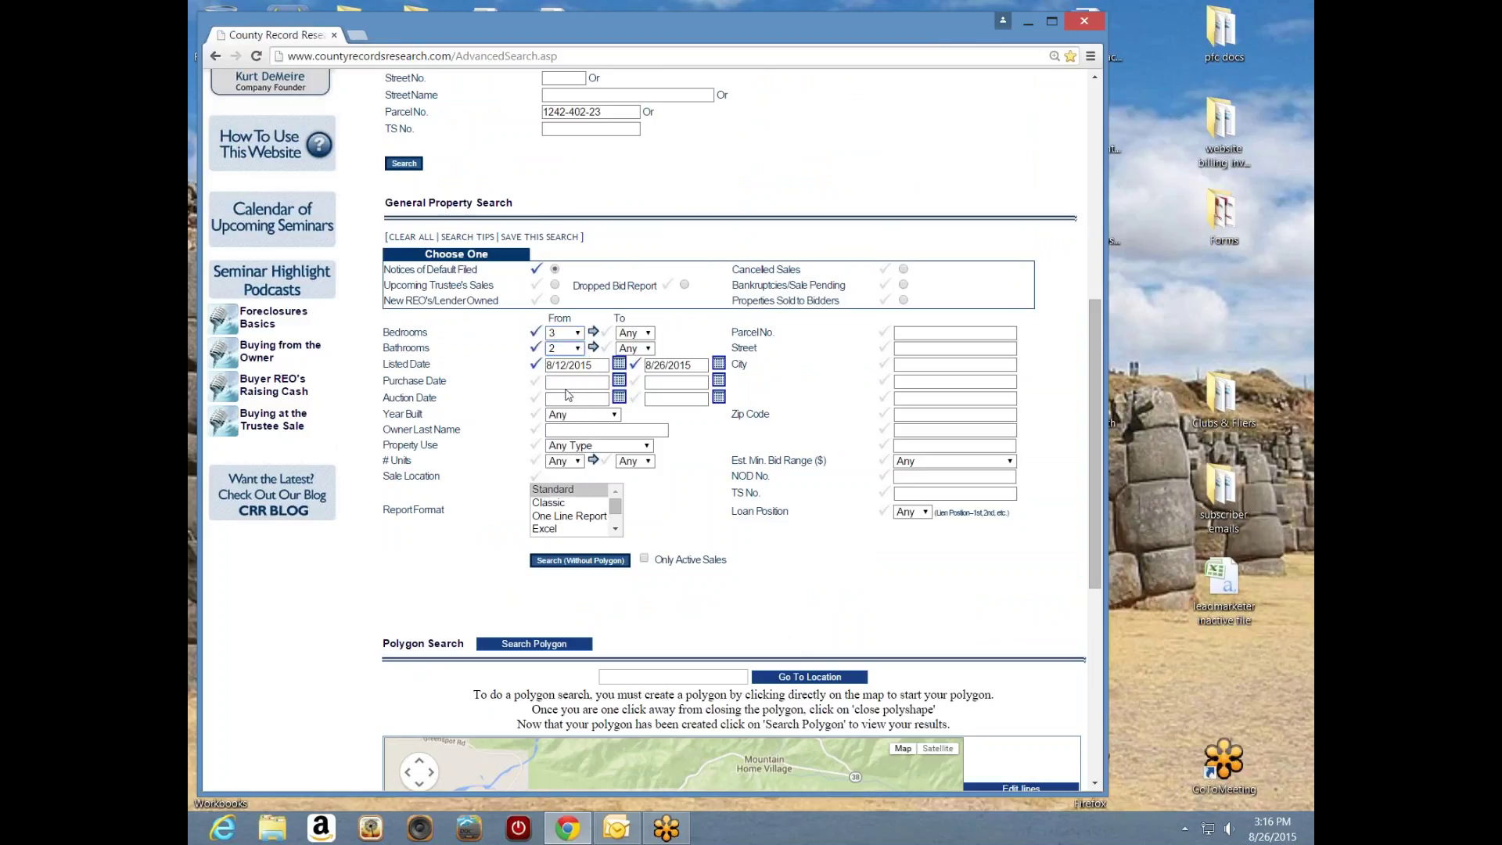
click(648, 446)
click(613, 474)
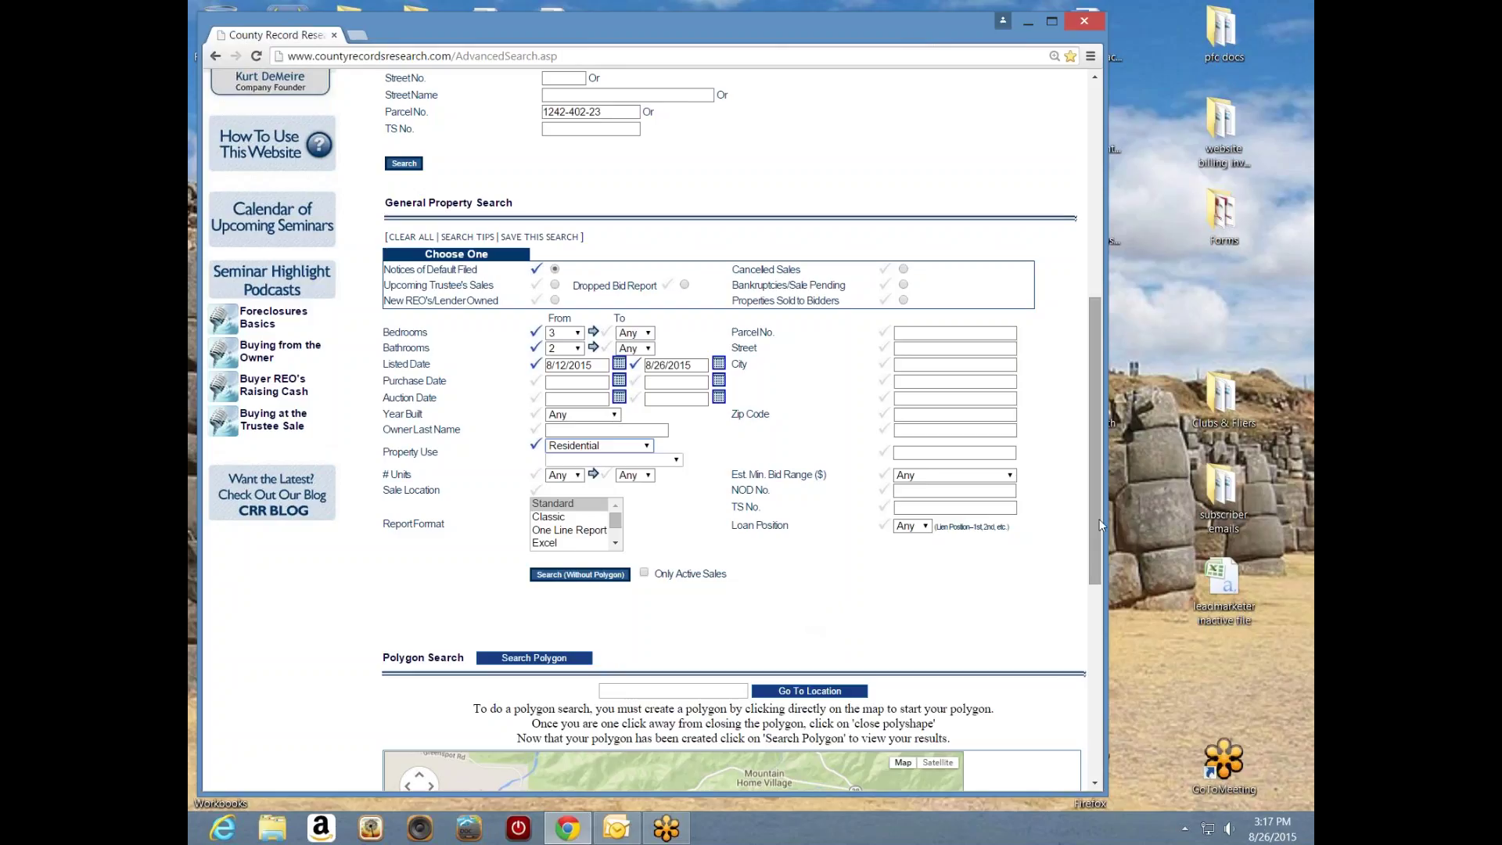
drag(1097, 527, 1091, 658)
scroll(1090, 657, up, 4)
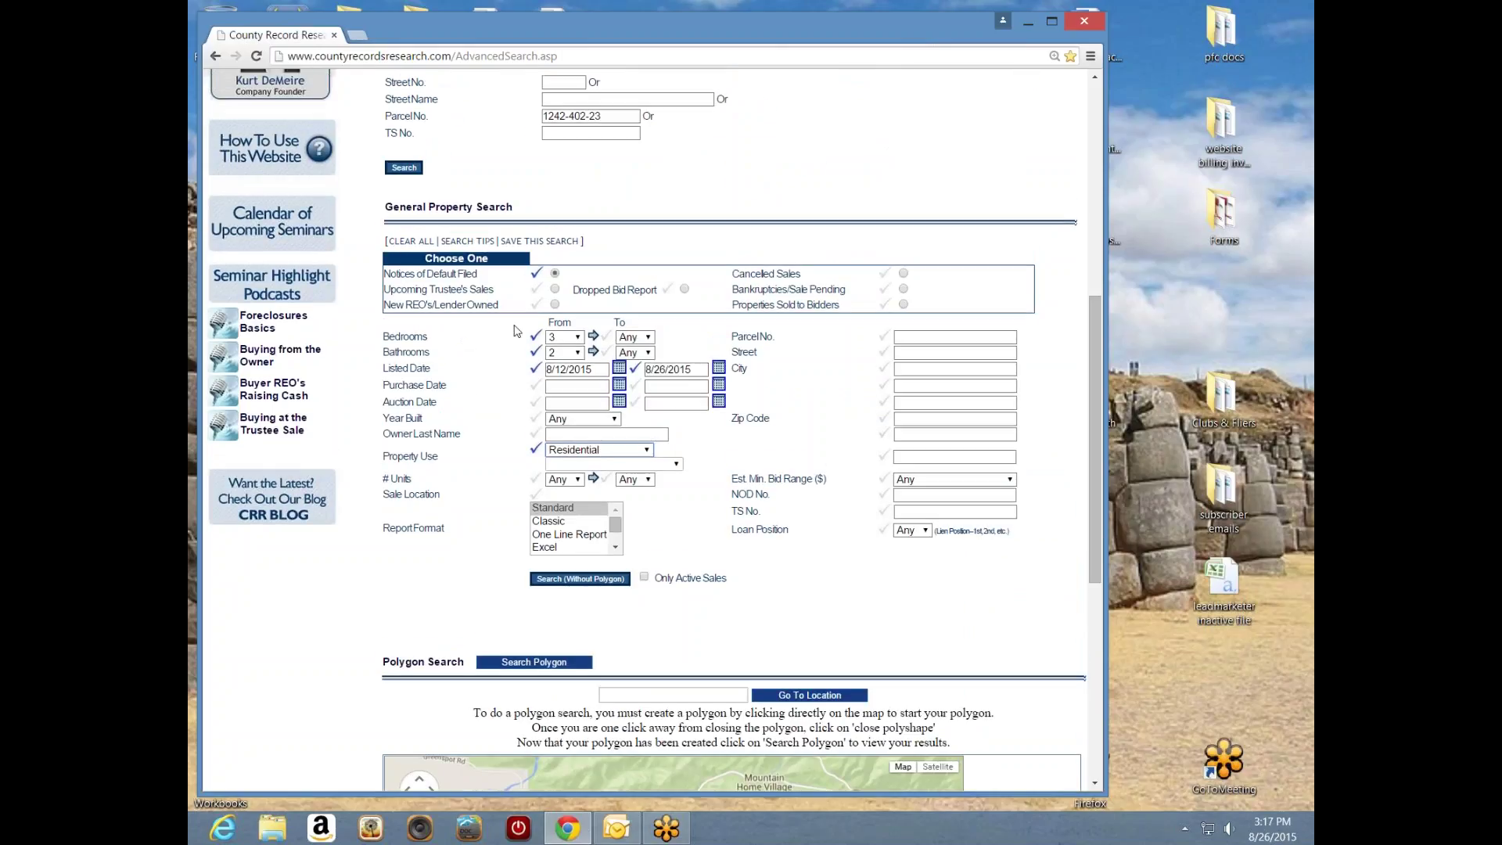
- Start Save This Search and enter yucpolynod32 as the search name
click(536, 244)
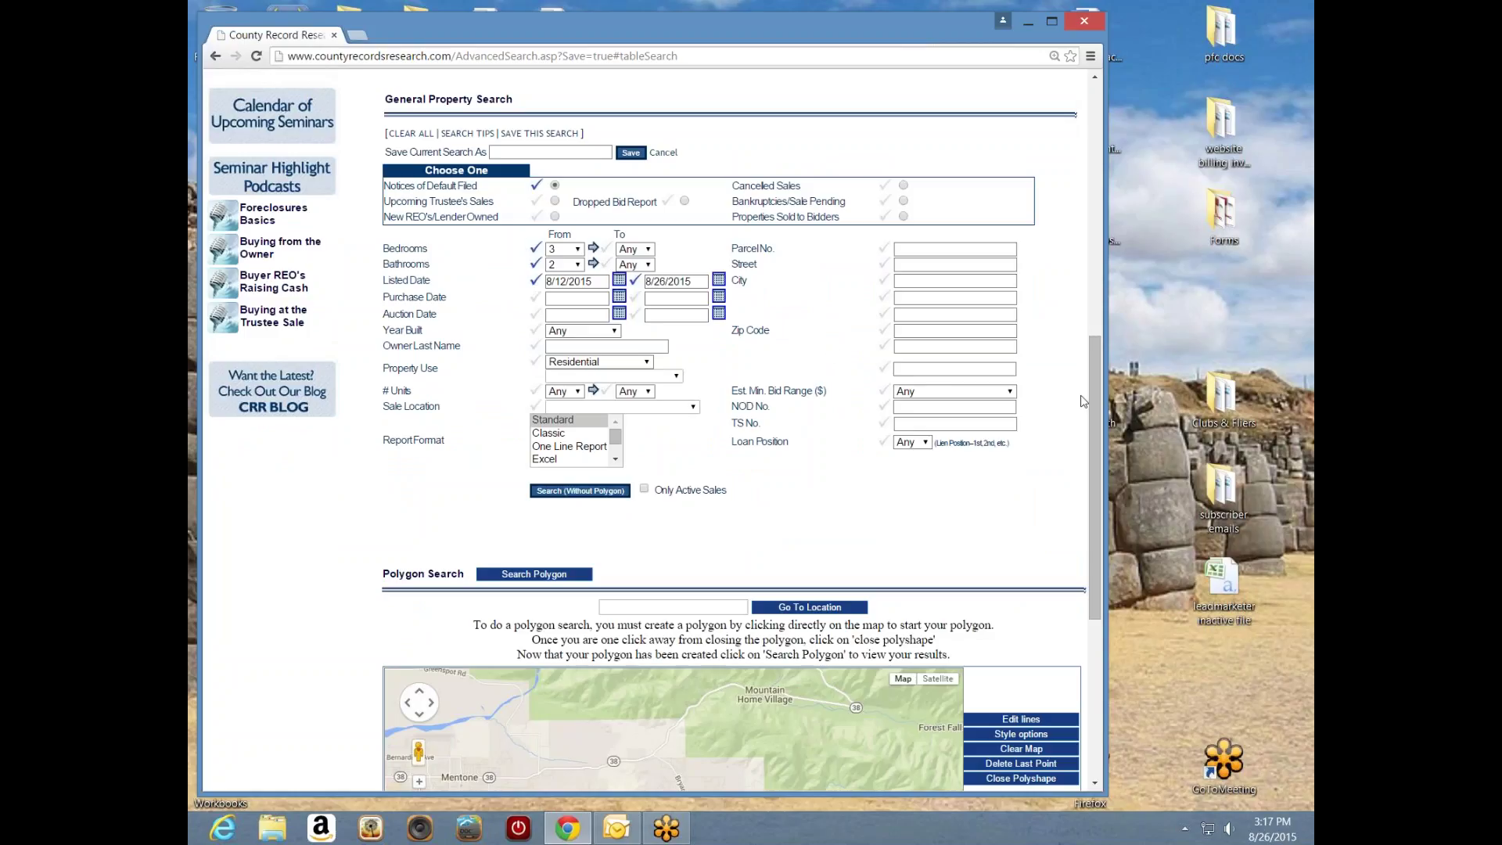
drag(1095, 402, 1002, 358)
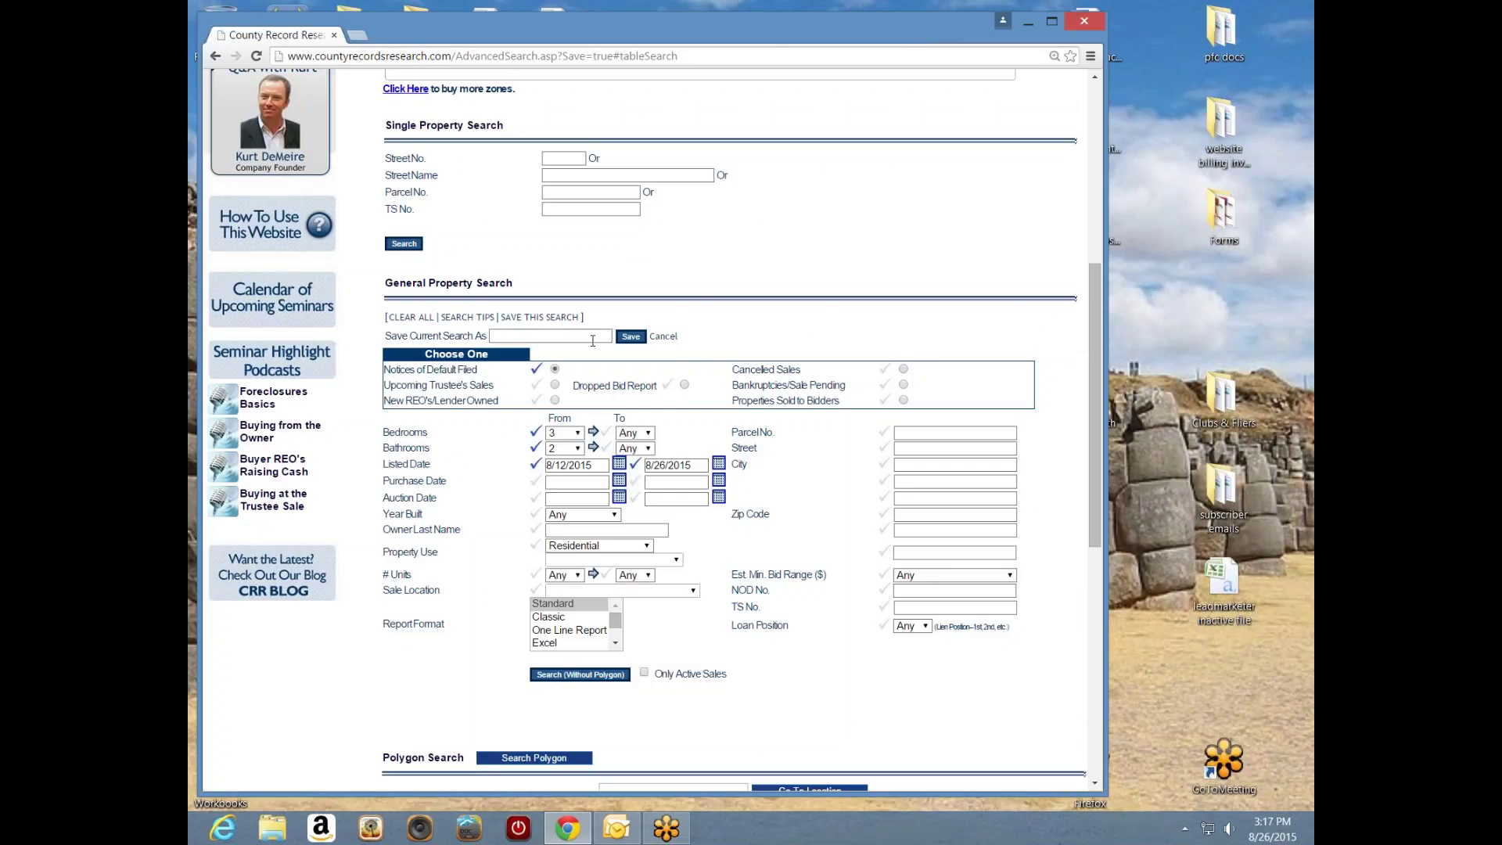
drag(1101, 367, 1088, 390)
click(537, 283)
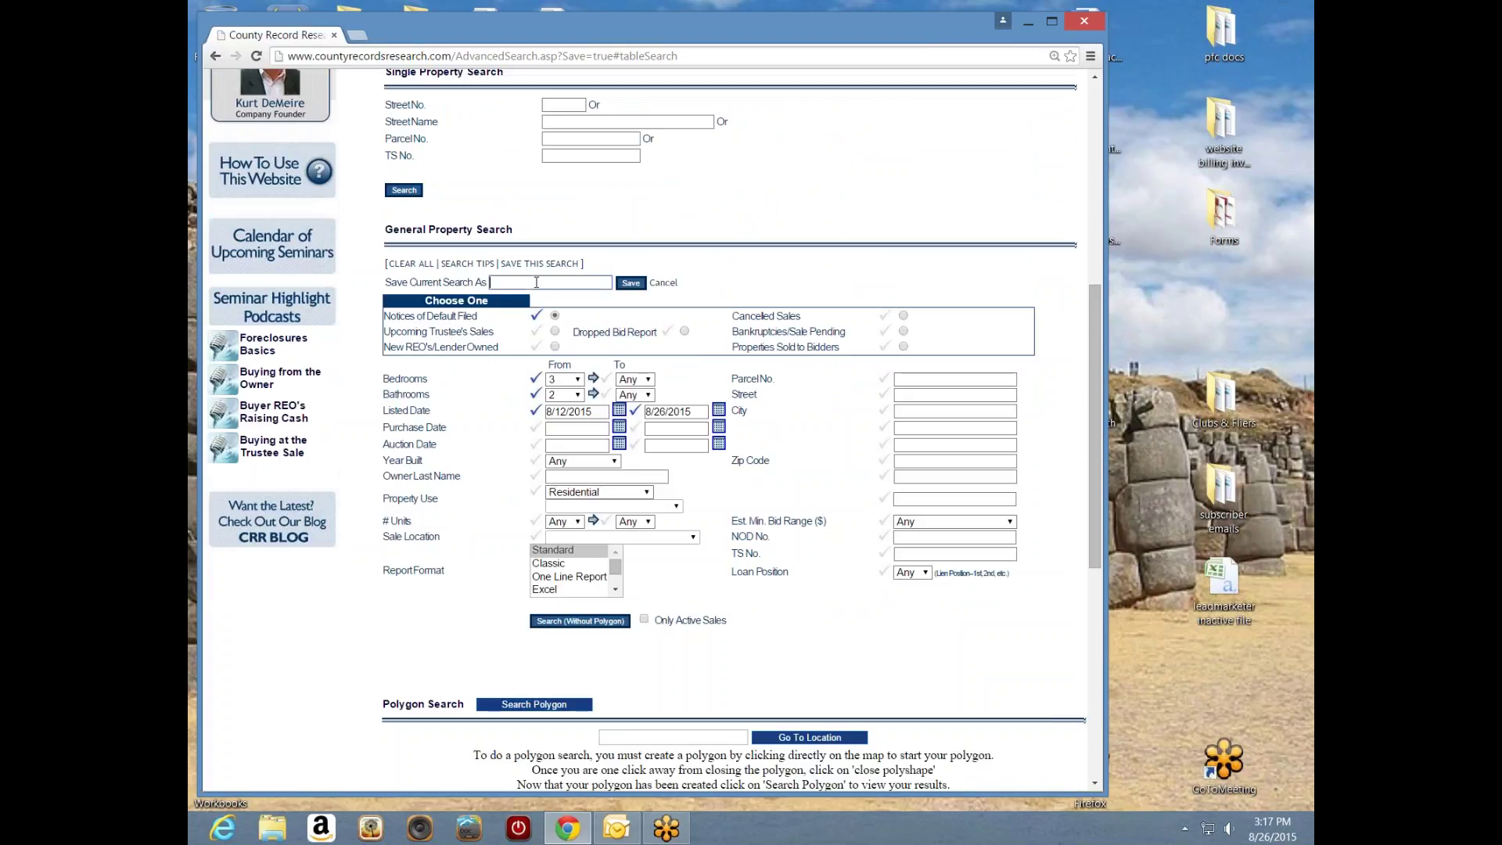
text(yu)
text(cpolynod32)
- Save the search as yucpolynod32 and find it at the bottom of My Searches
click(631, 283)
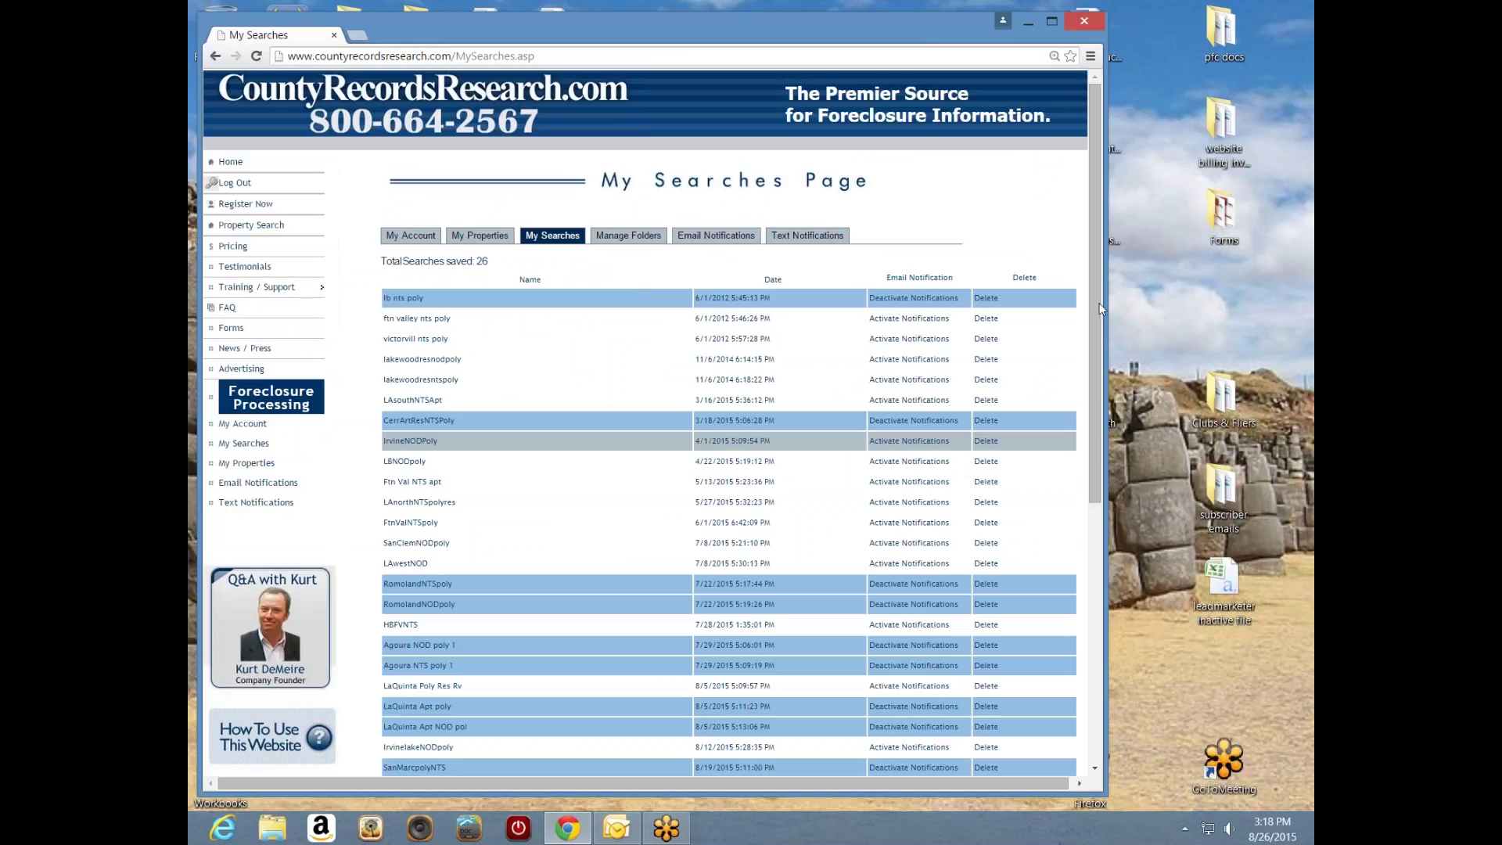
drag(1095, 308, 1092, 423)
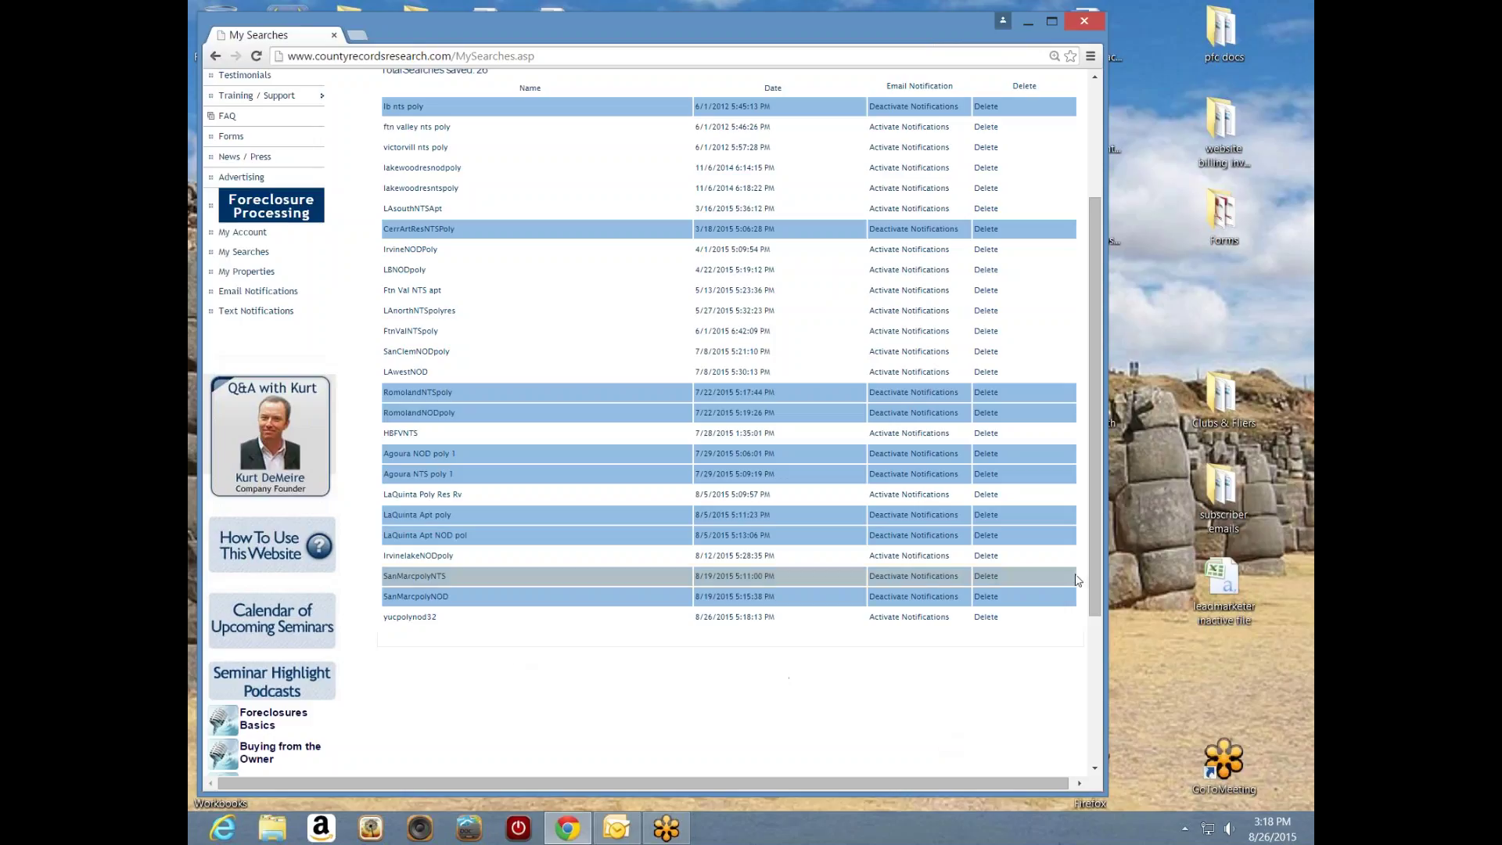
drag(1097, 594, 1097, 680)
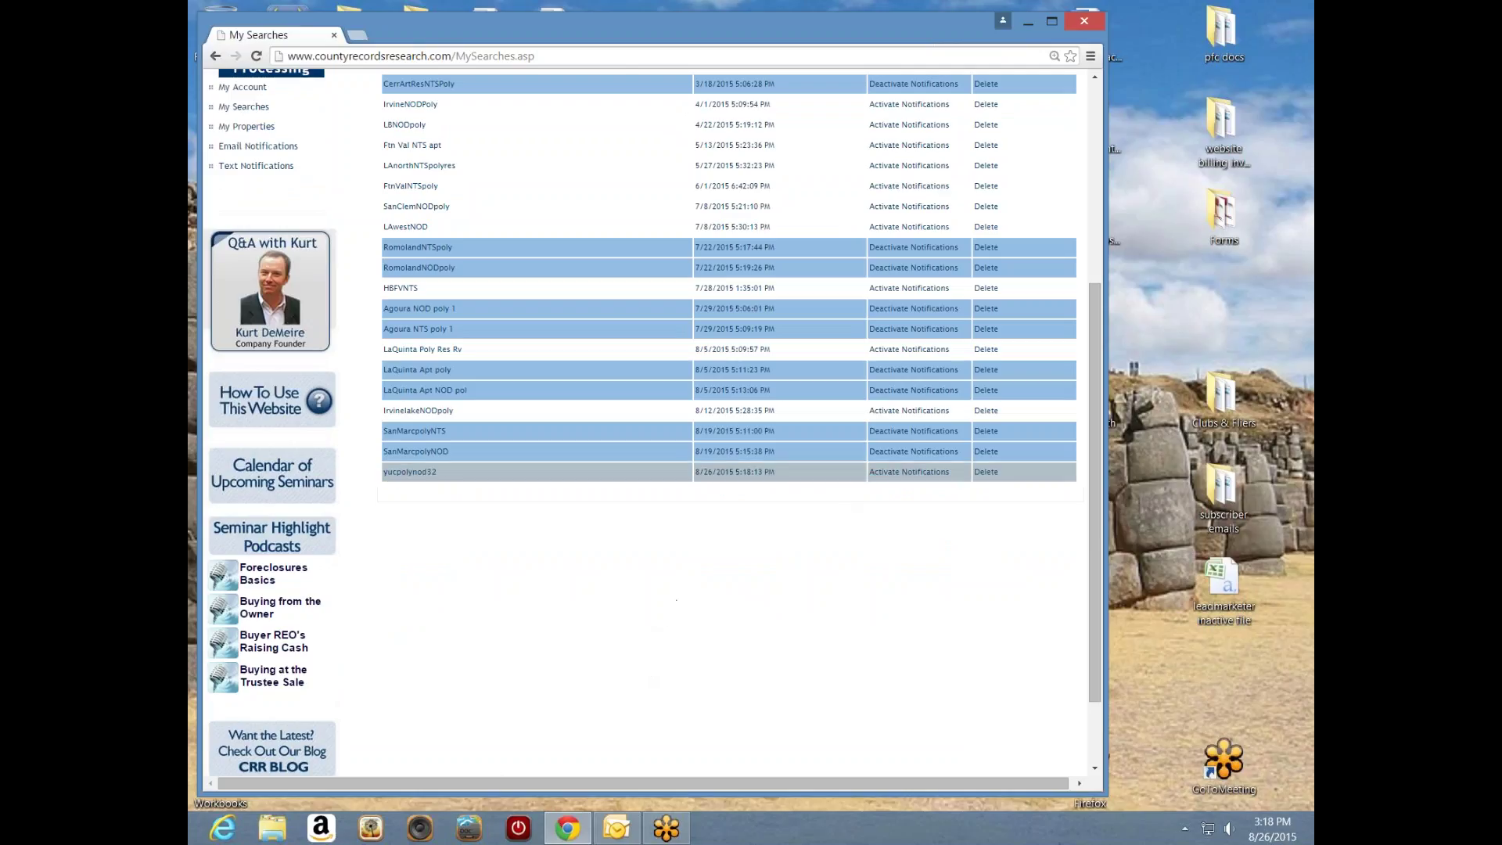
- Activate notifications on the yucpolynod32 row and confirm it now reads Deactivate Notifications
click(908, 472)
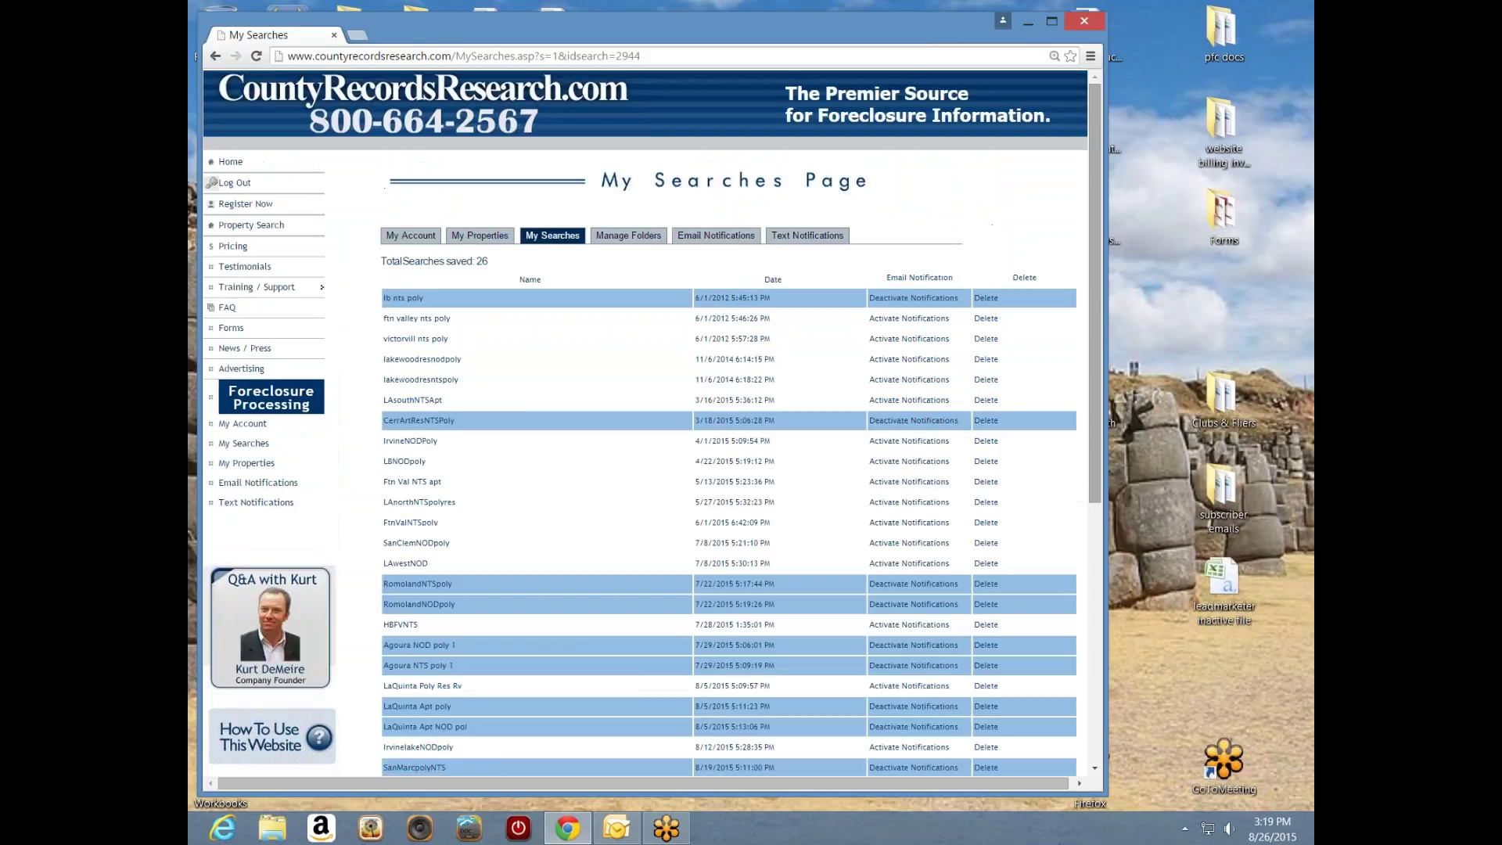
drag(1094, 471, 1096, 603)
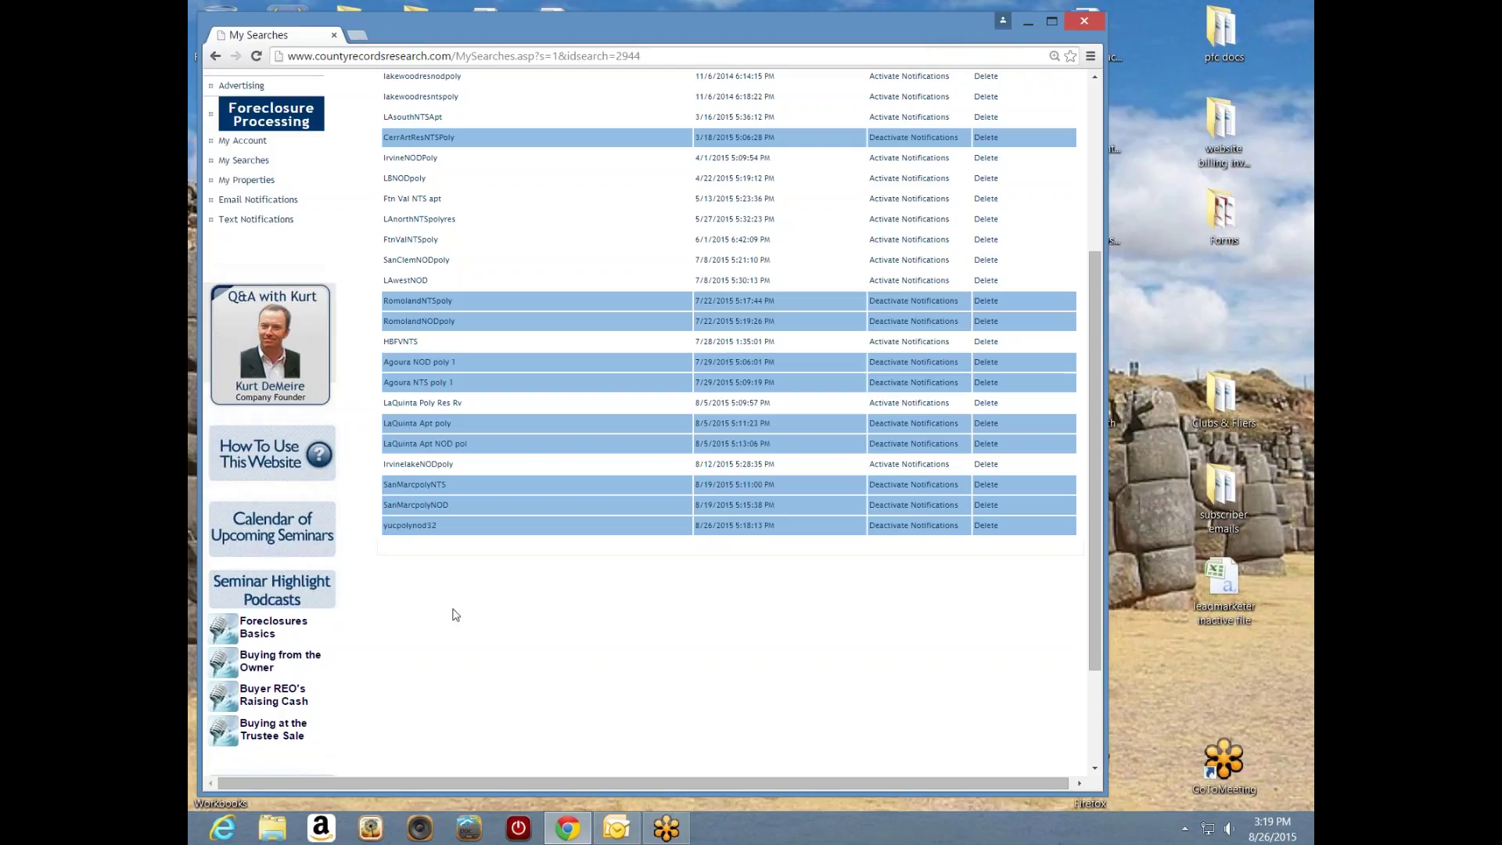
- Load yucpolynod32 into Advanced Search and review its Yucaipa polygon and 3-bed, 2-bath criteria
click(408, 528)
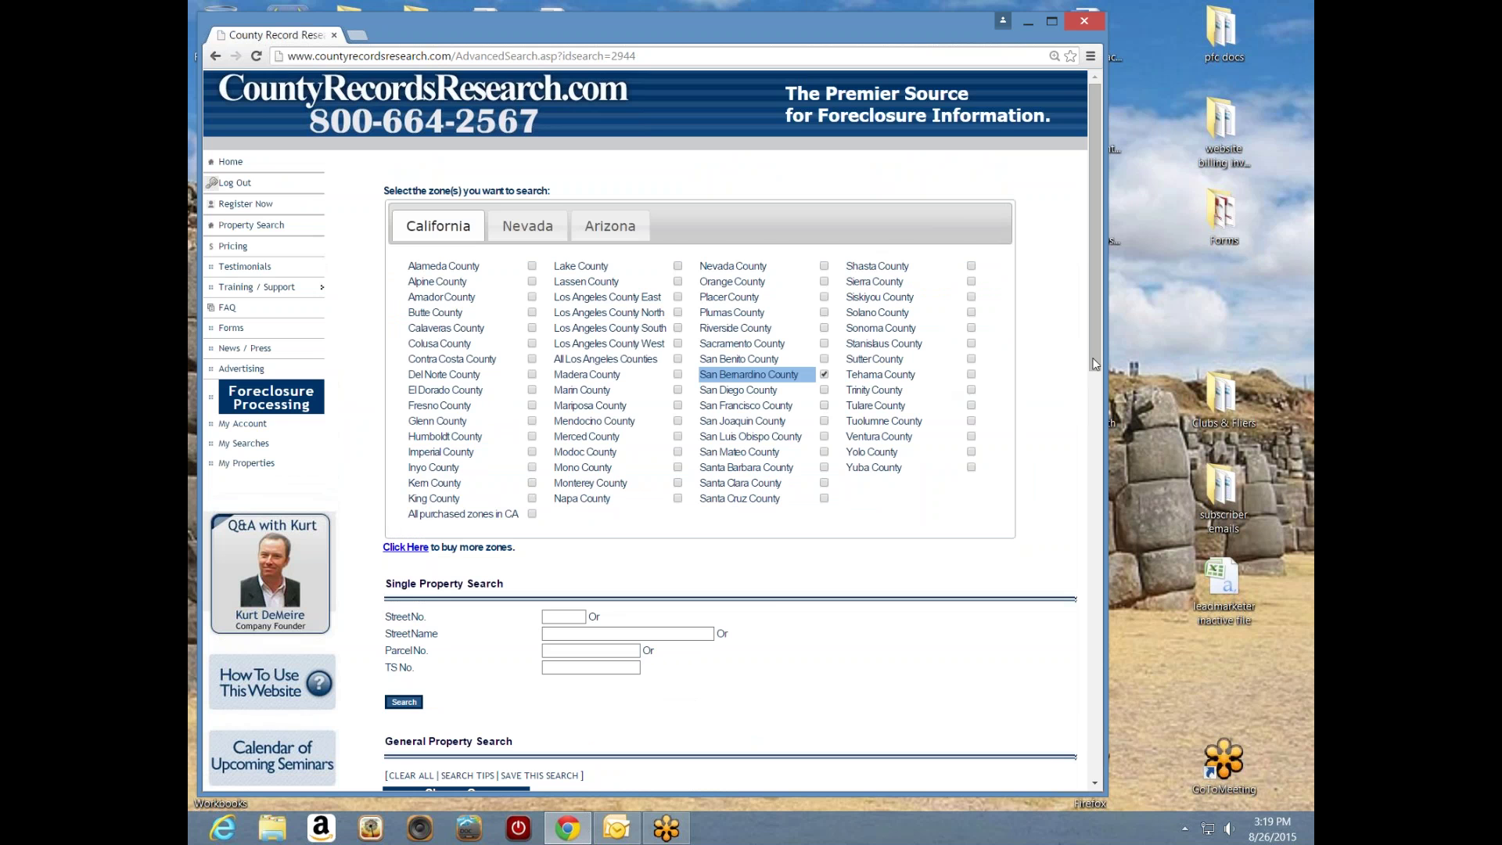
drag(1095, 349, 814, 719)
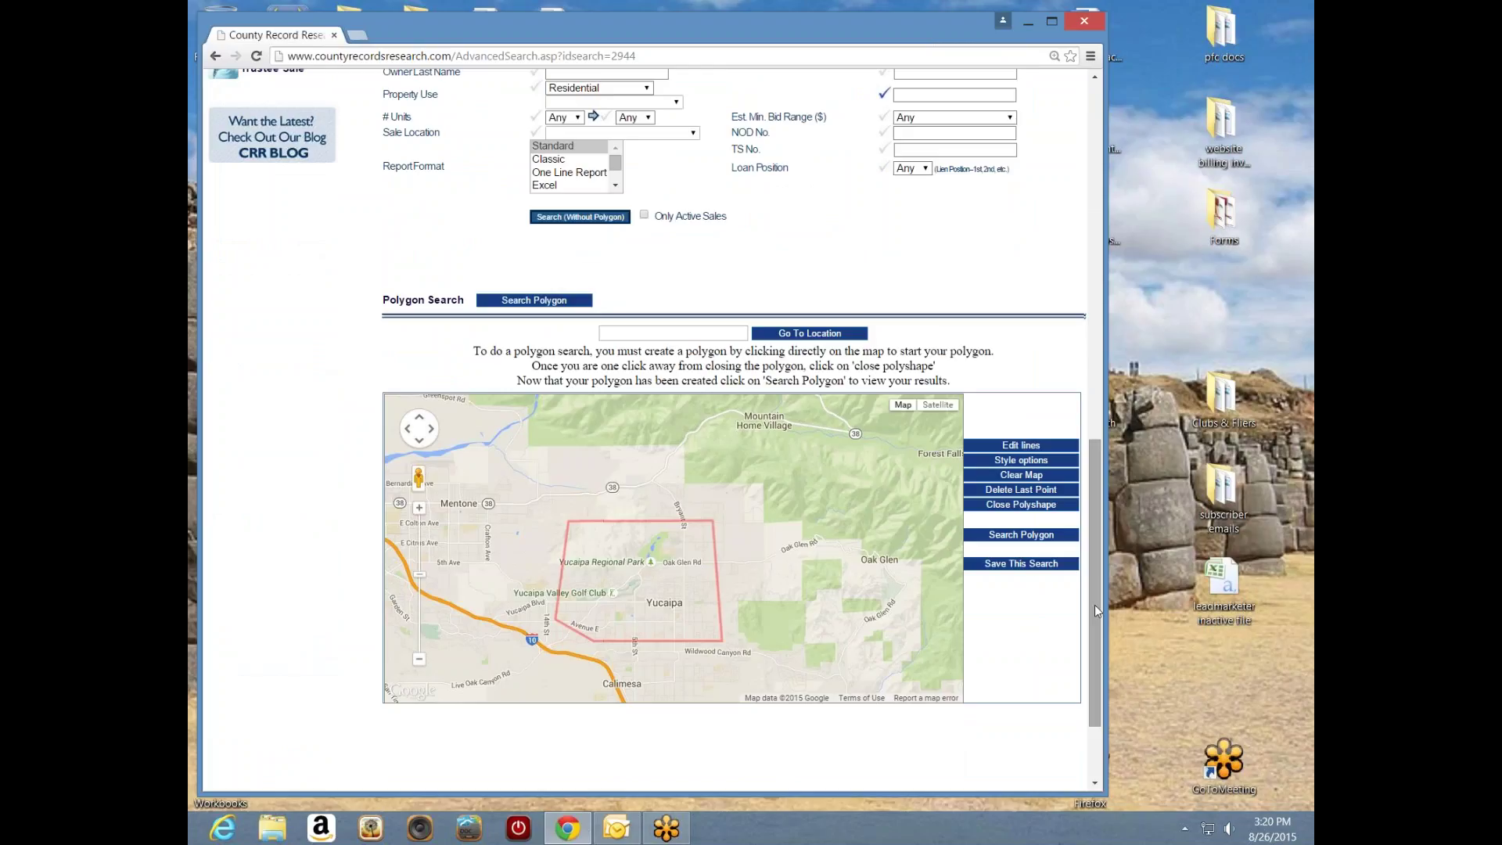
drag(1096, 604, 1088, 450)
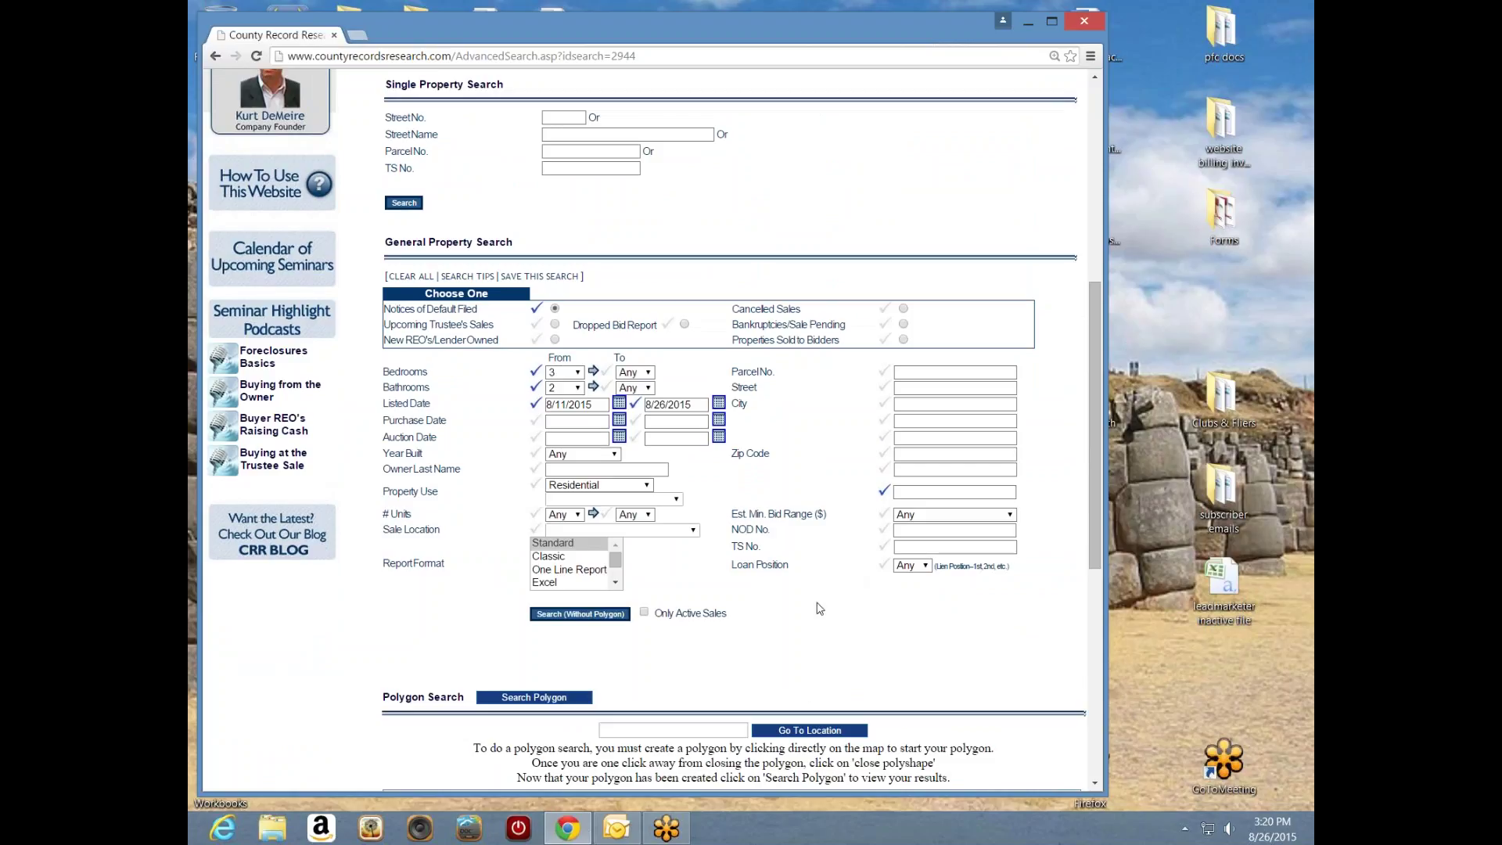
- Target Upcoming Trustee's Sales with auction dates from 8/26/2015 to 9/09/2015
click(555, 324)
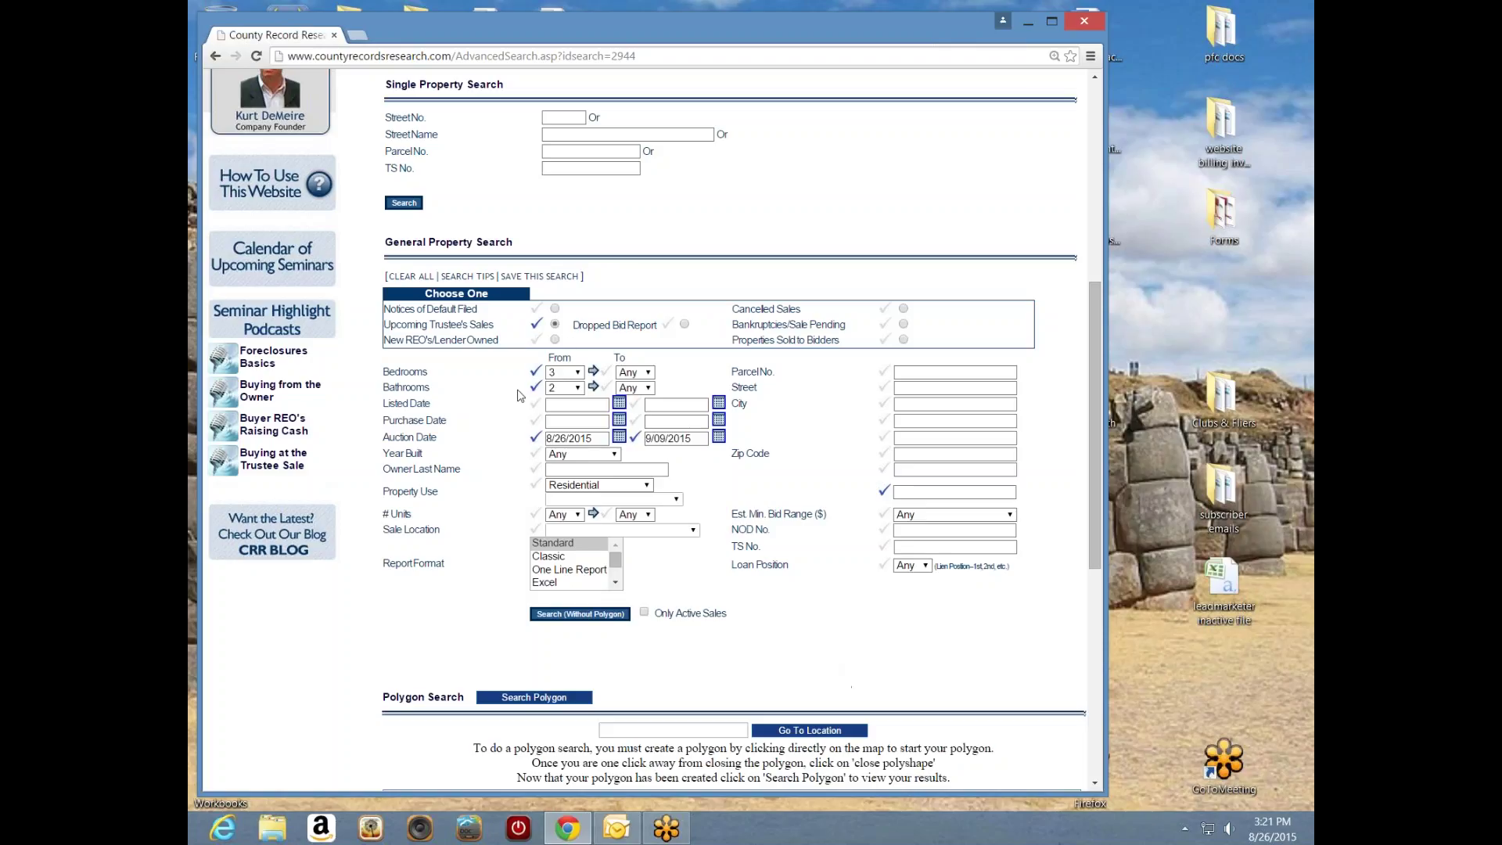
drag(1094, 469, 1093, 486)
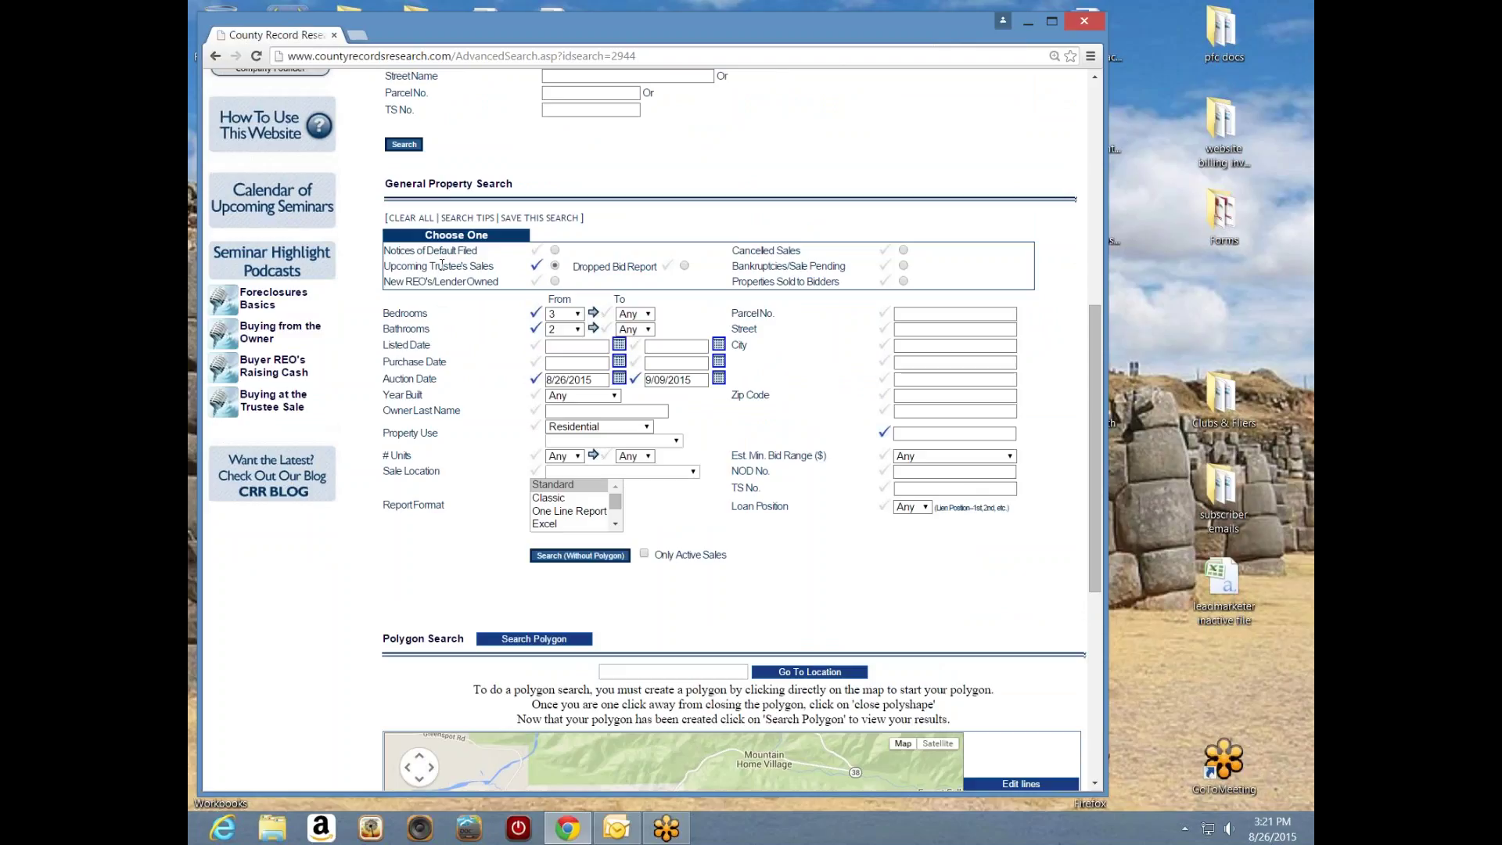
- Save the trustee's sale search as yucpolynts32 and check it at the bottom of My Searches
click(538, 219)
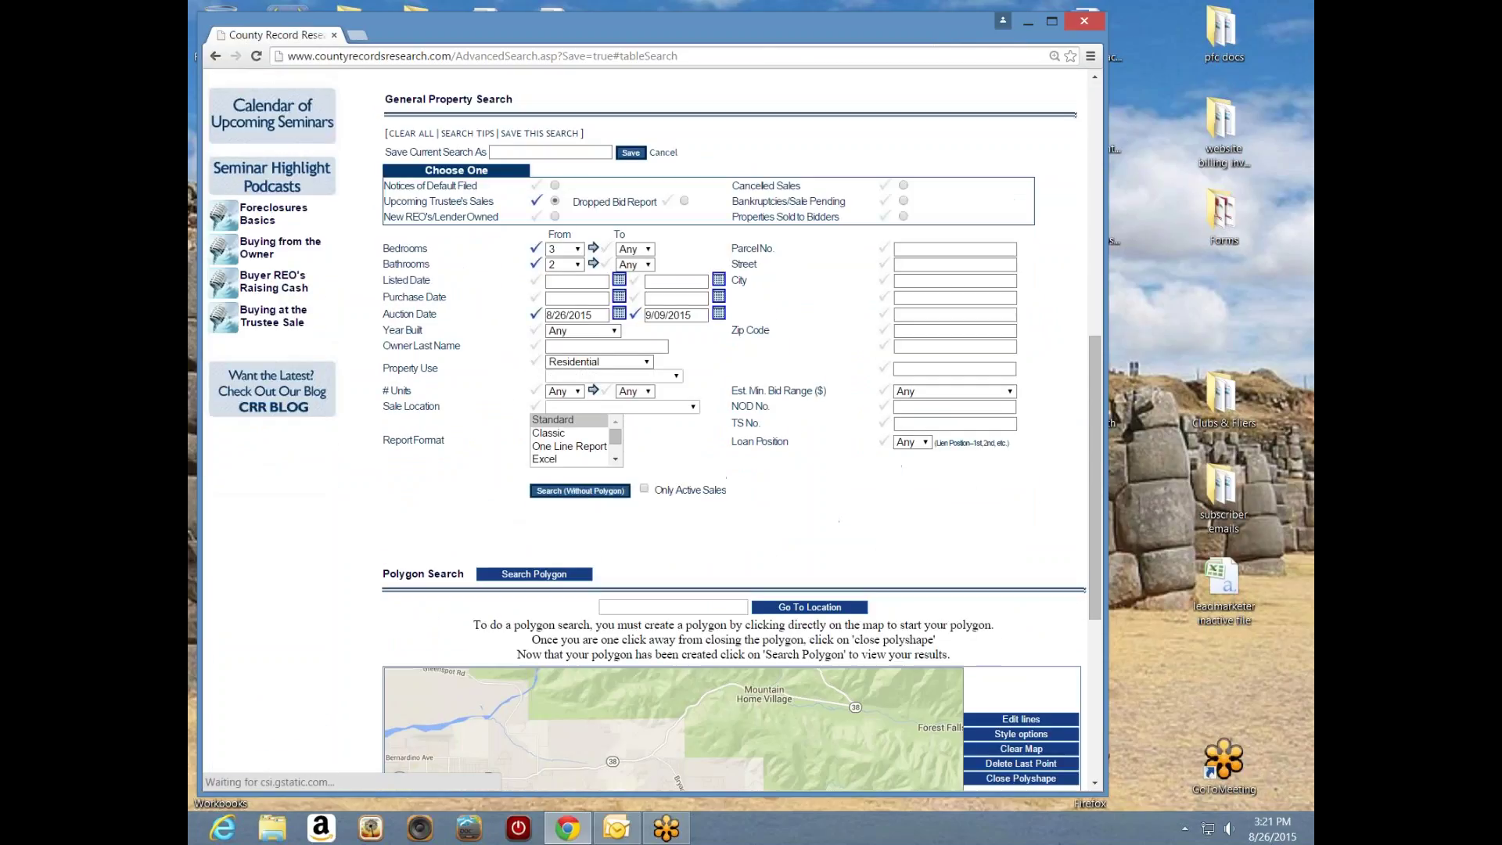
drag(1093, 412, 1086, 335)
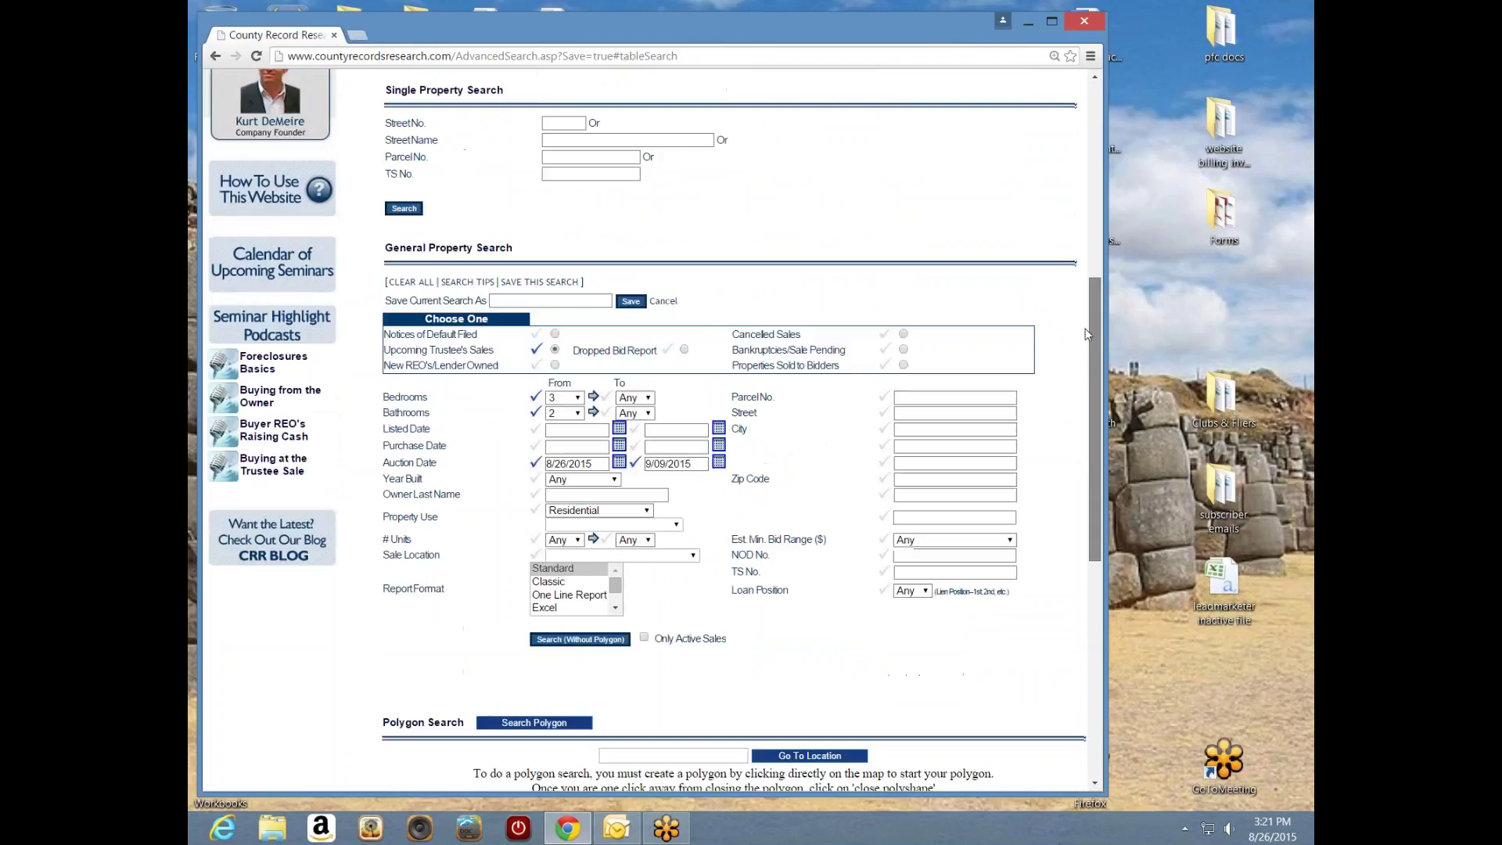
click(550, 300)
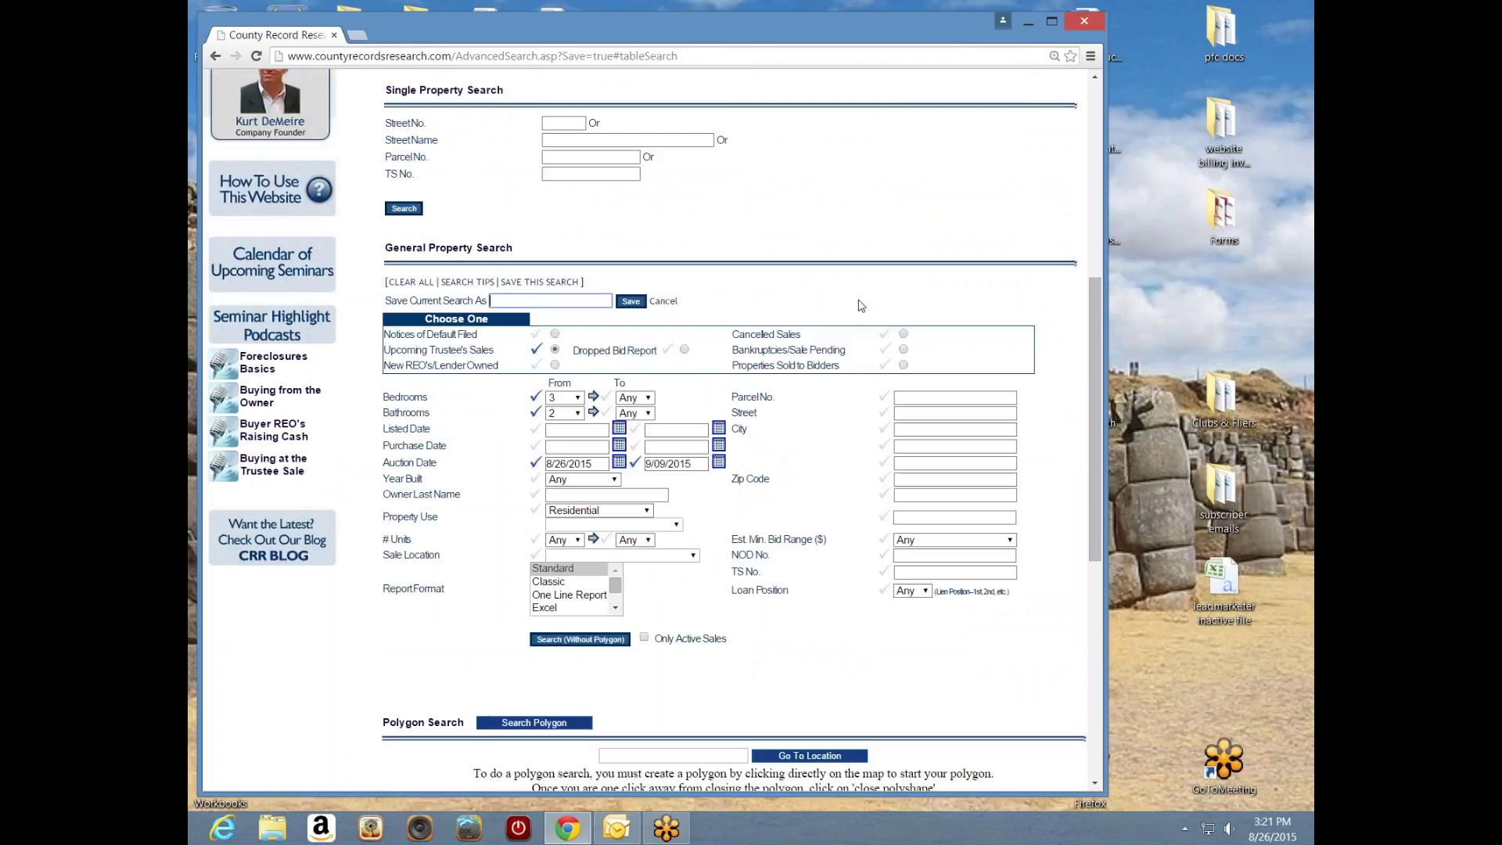
text(yucpolynts32)
click(633, 303)
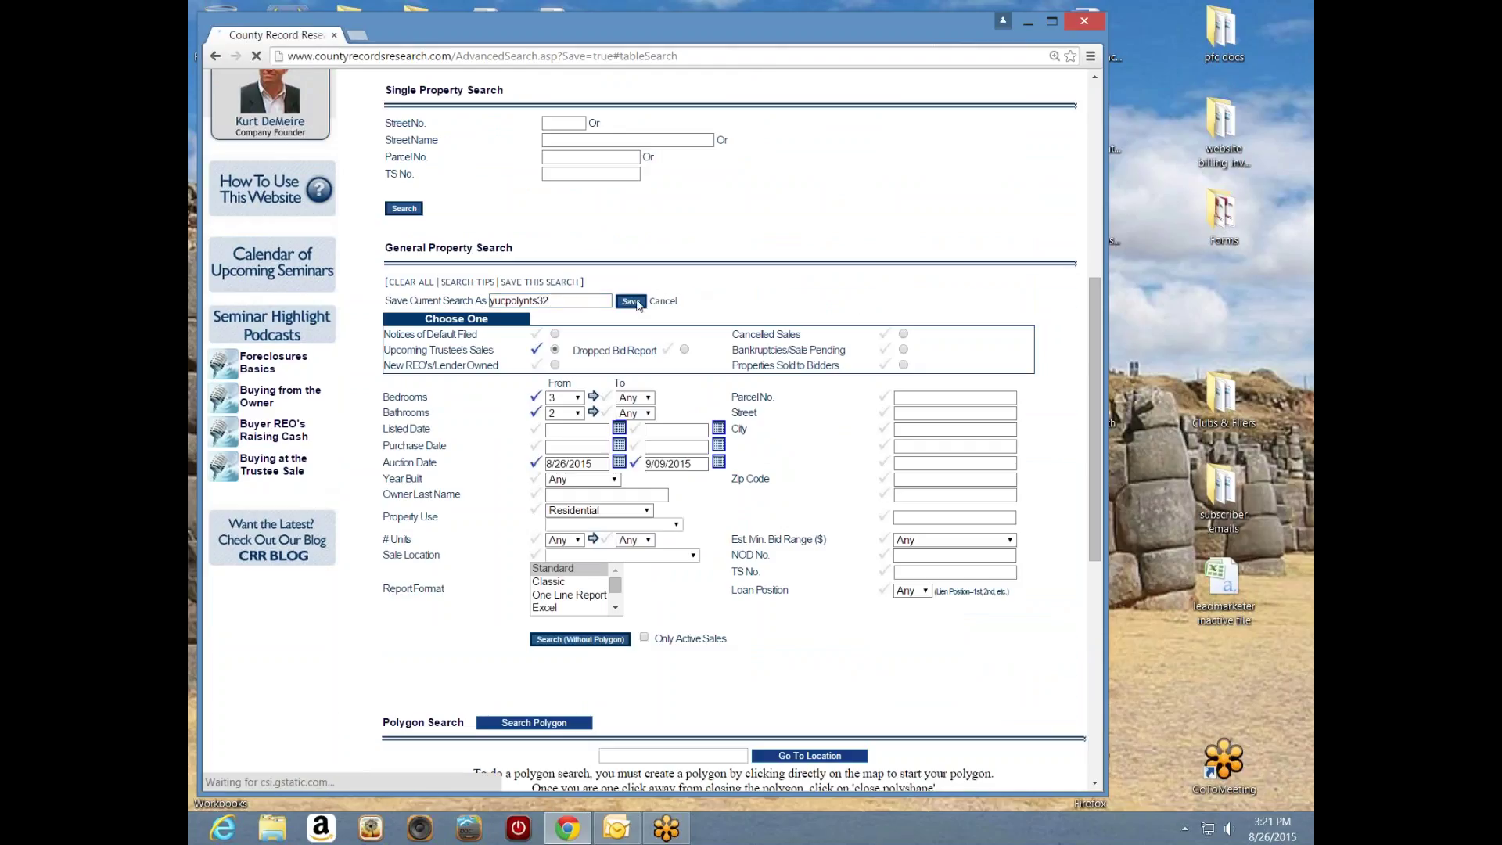
drag(1092, 260, 1097, 500)
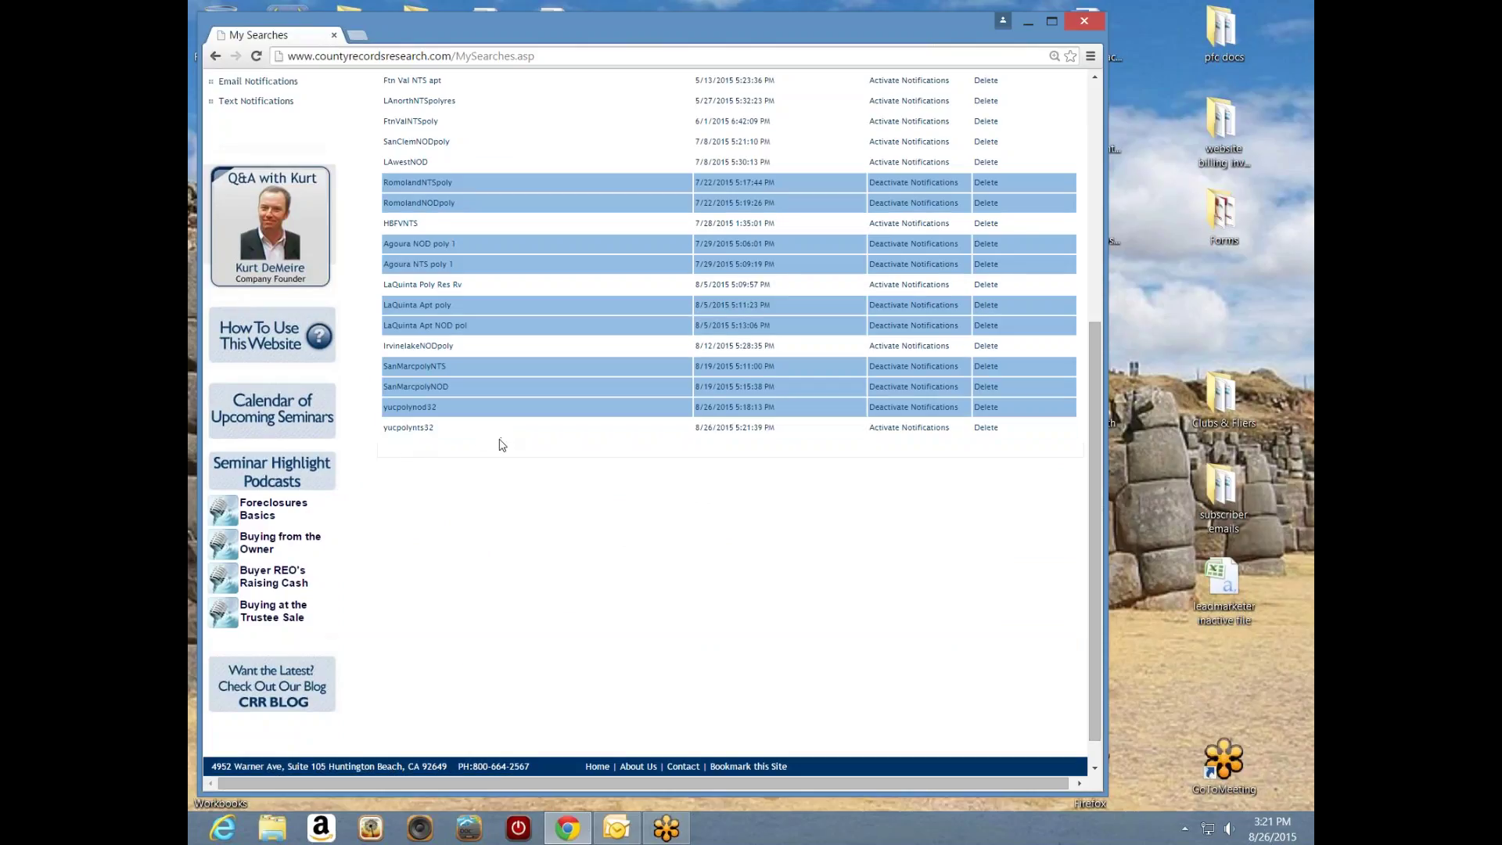
click(907, 427)
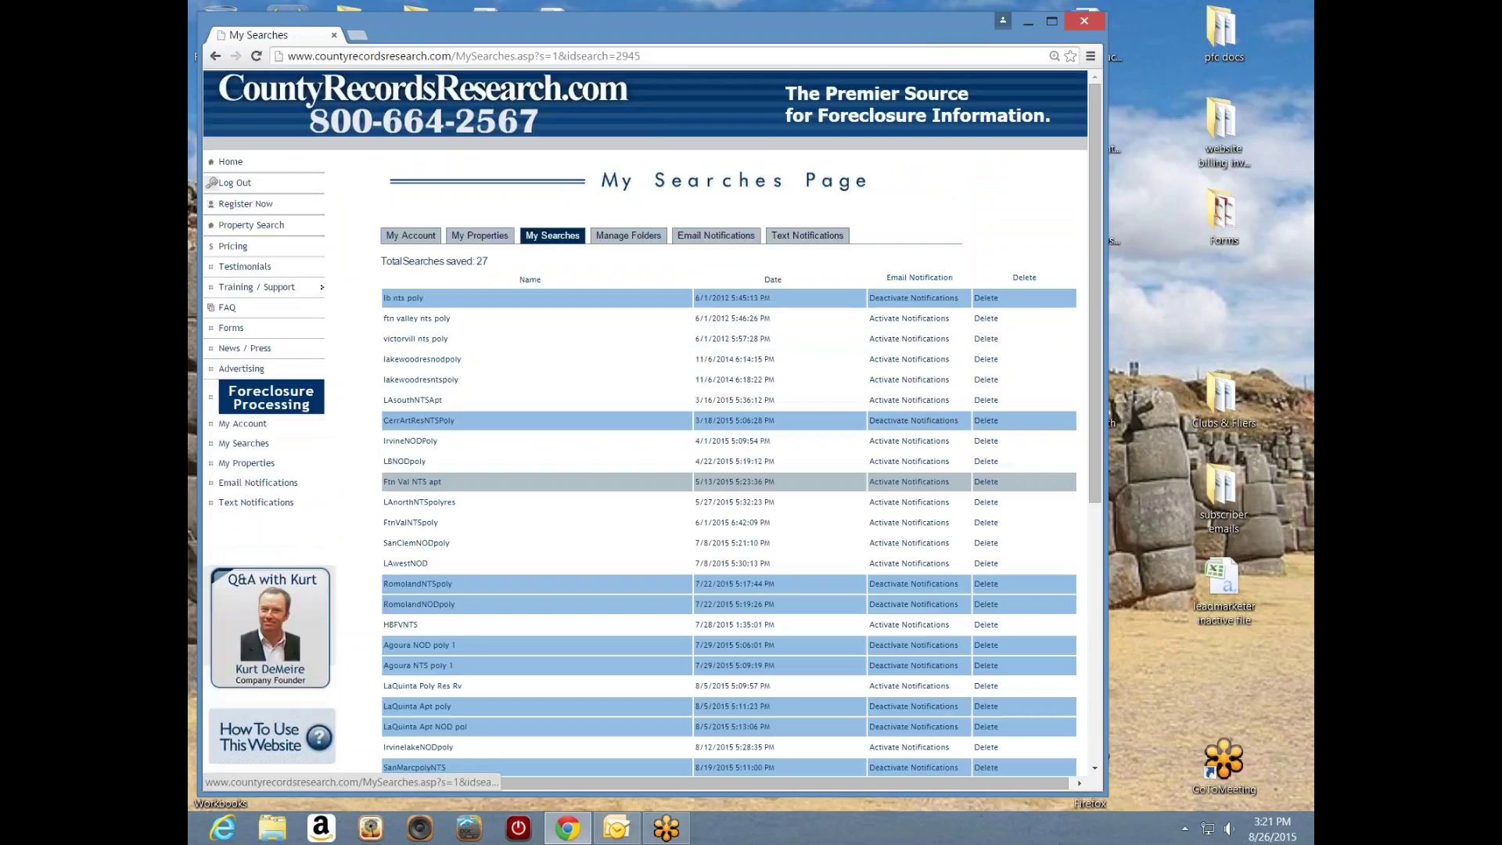
scroll(1091, 435, down, 4)
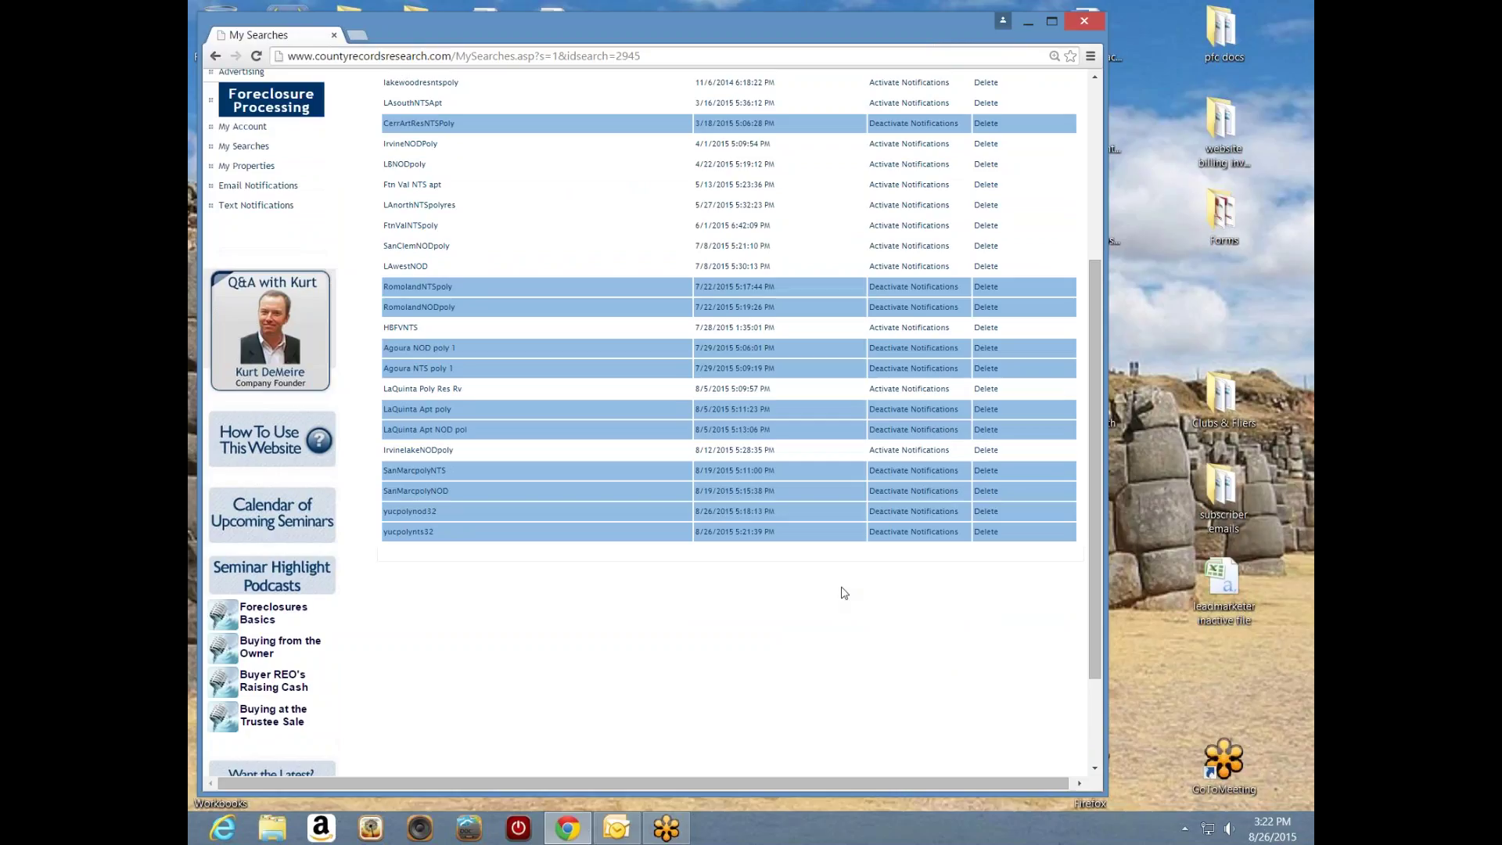
drag(1091, 631, 1076, 616)
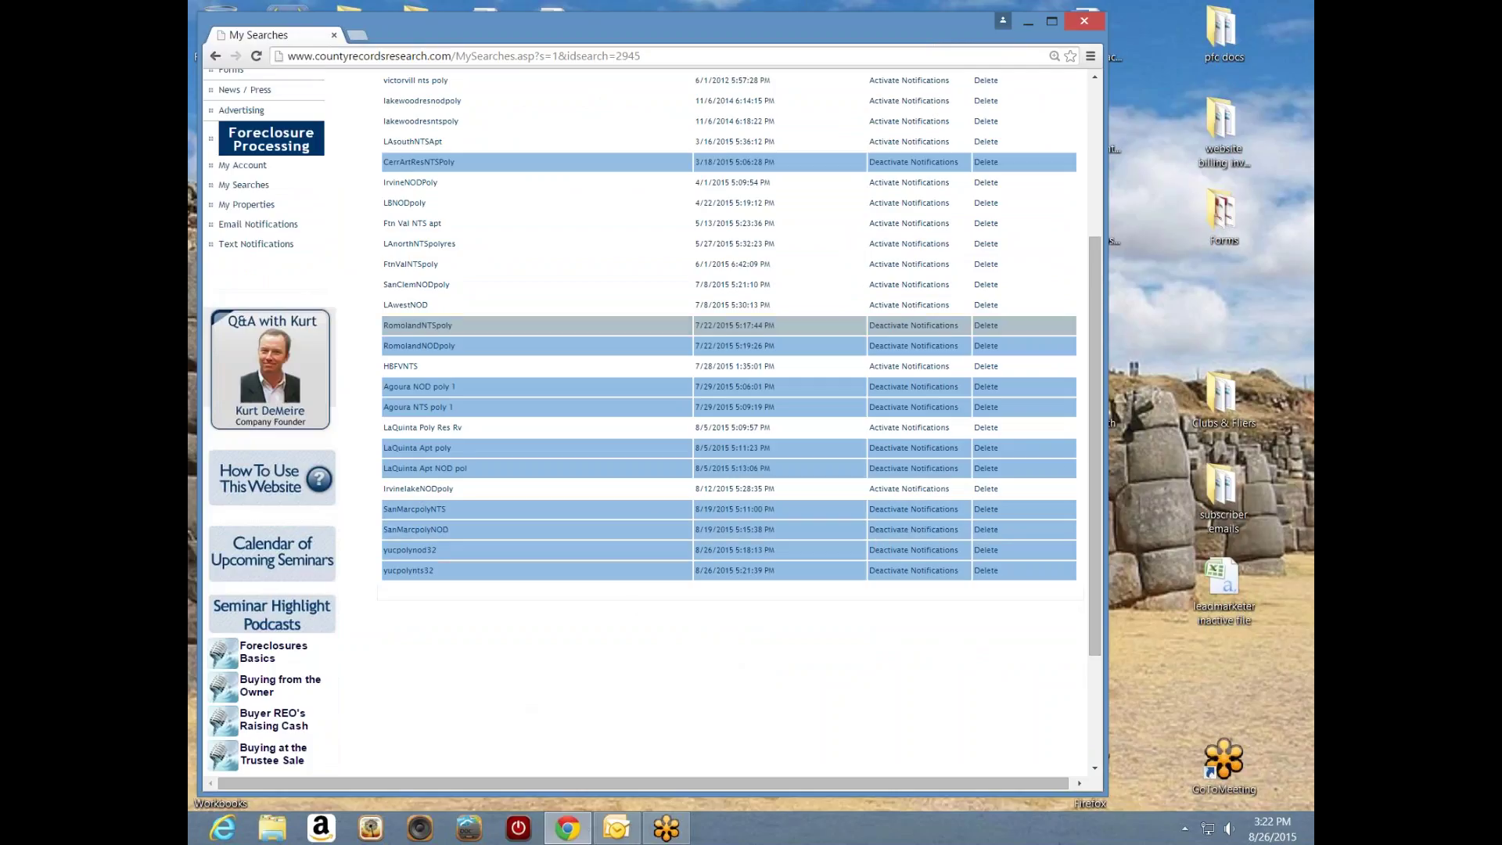
drag(1096, 439, 1100, 313)
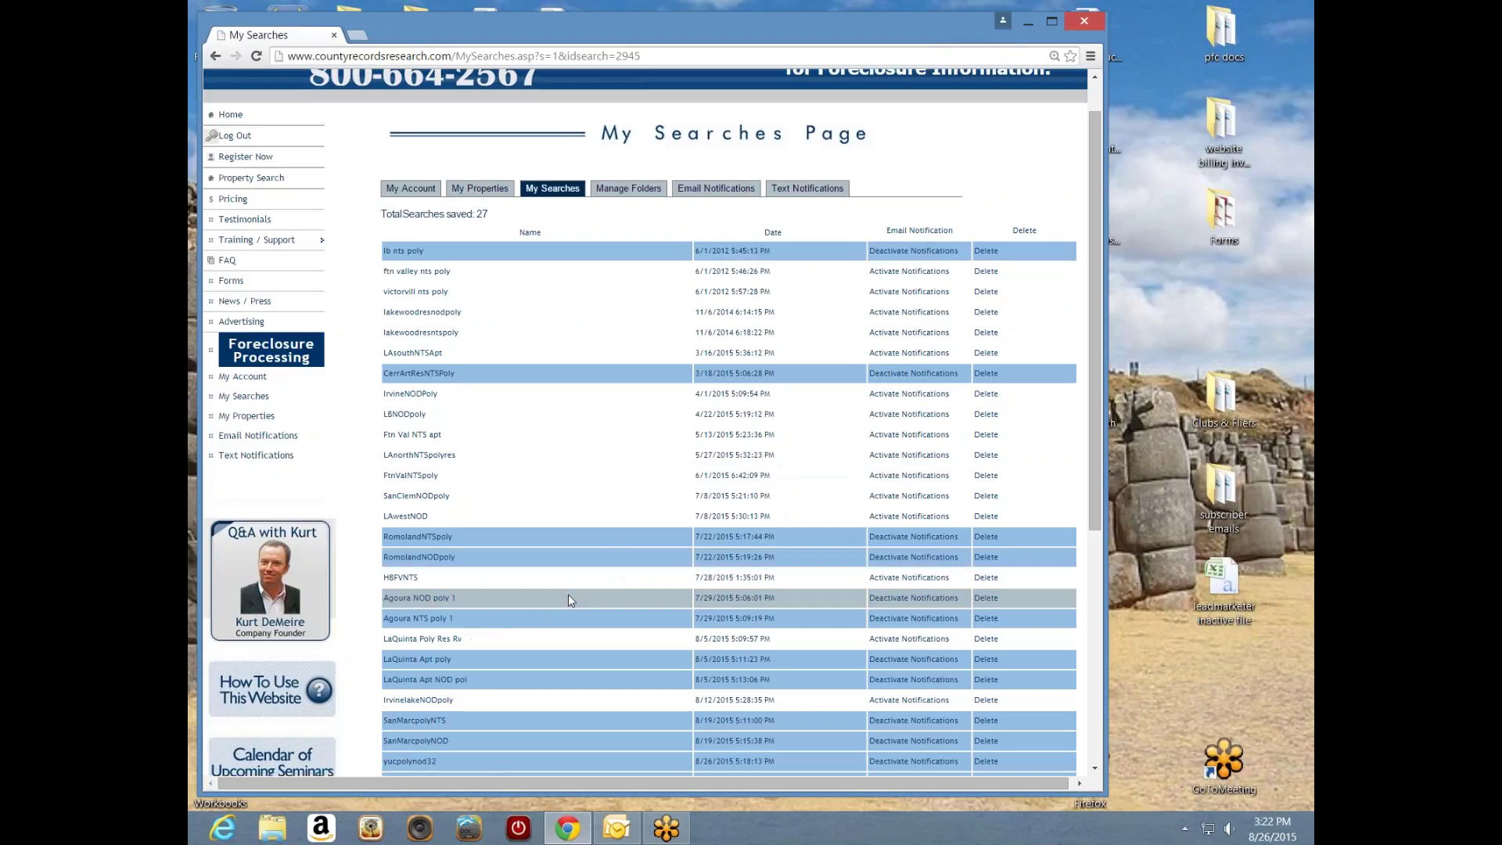
- Browse the My Properties table, then go to the Manage Folders page
click(253, 417)
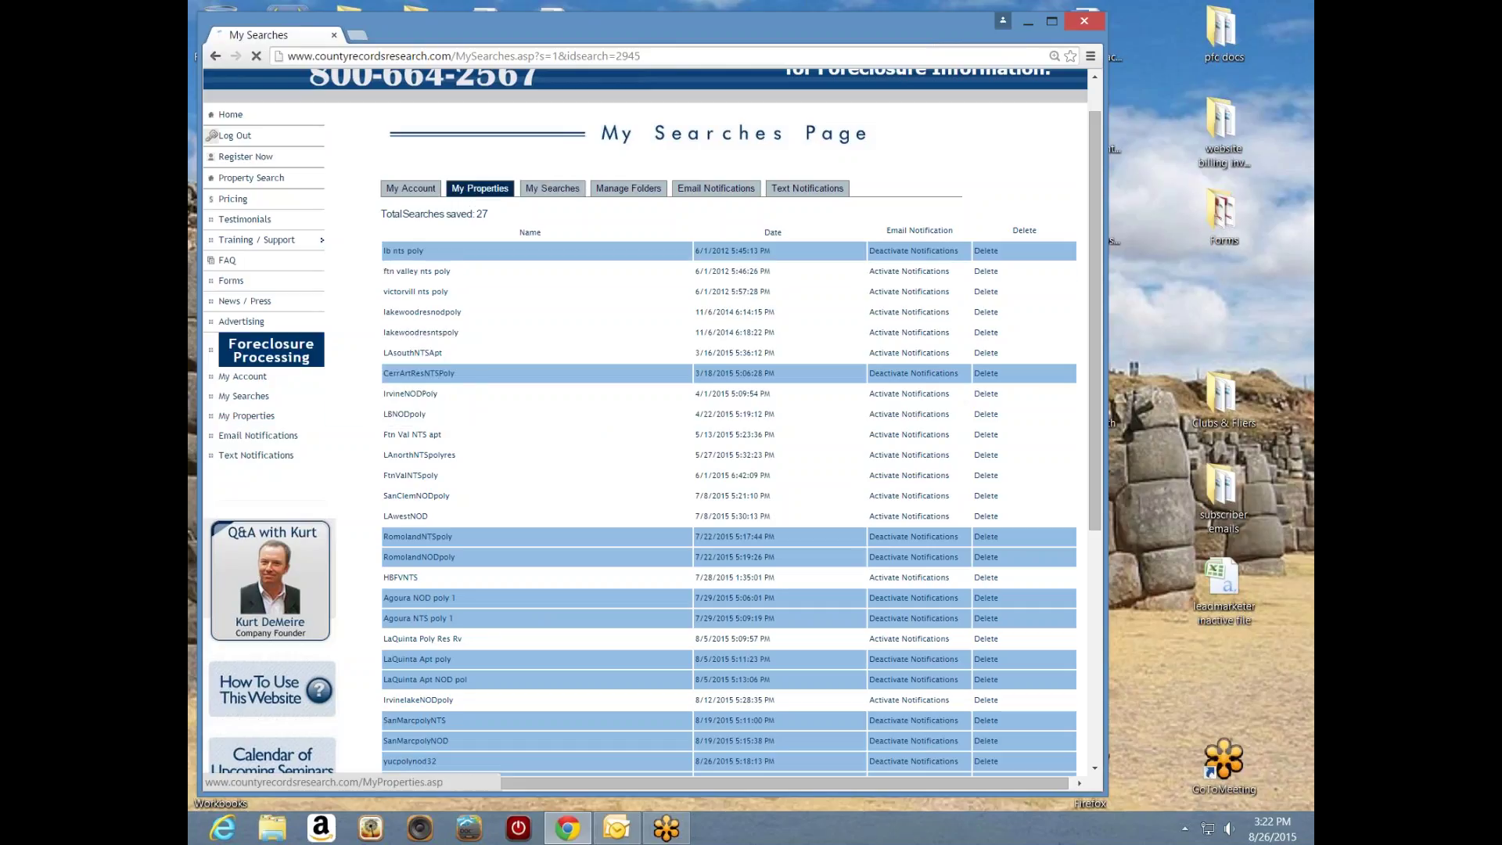
drag(1095, 253, 1103, 475)
drag(893, 782, 946, 783)
drag(1098, 669, 1093, 560)
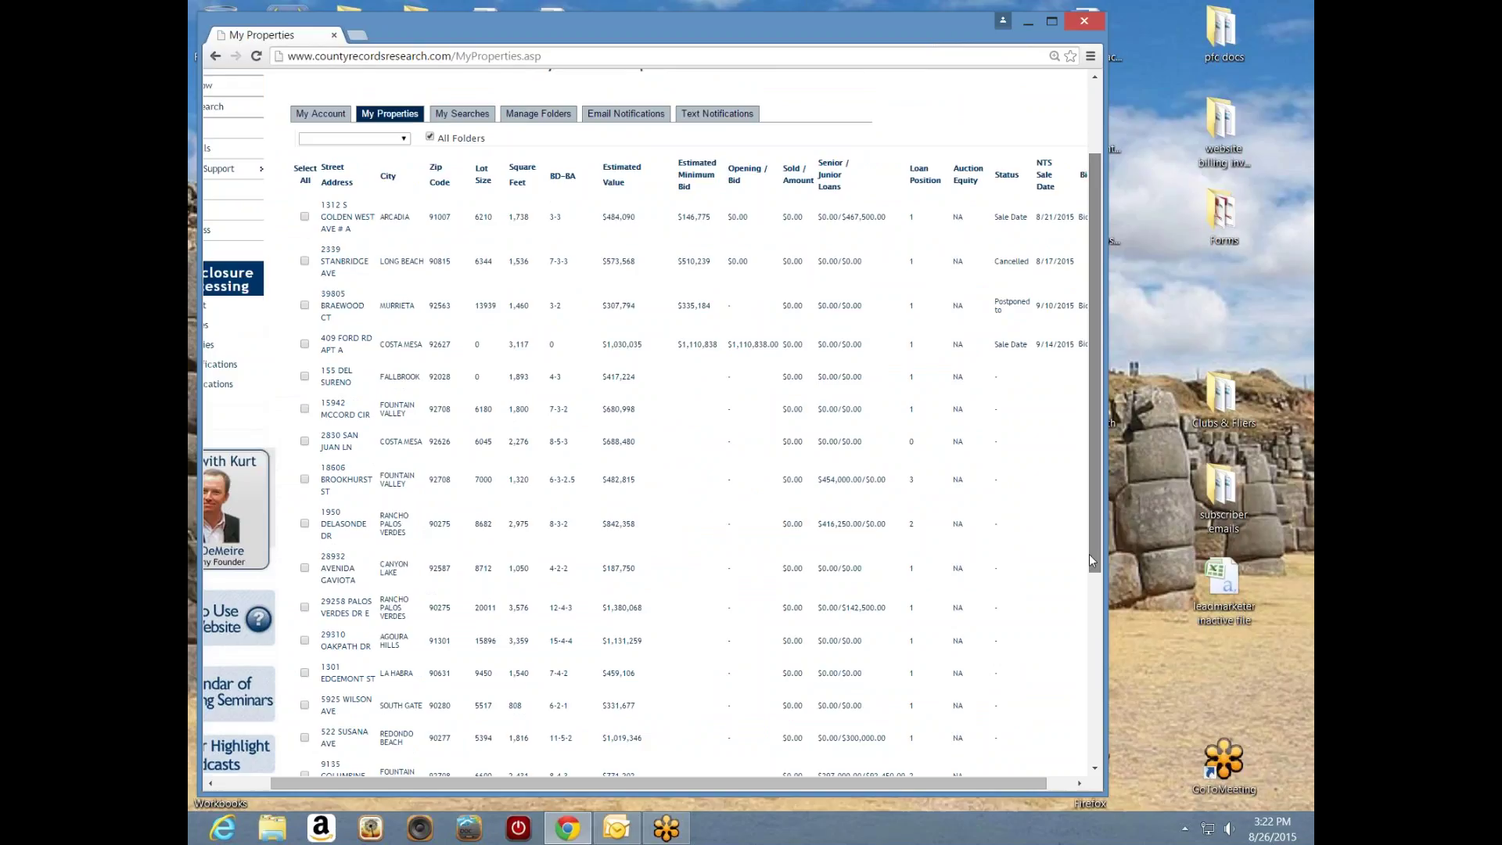
click(538, 114)
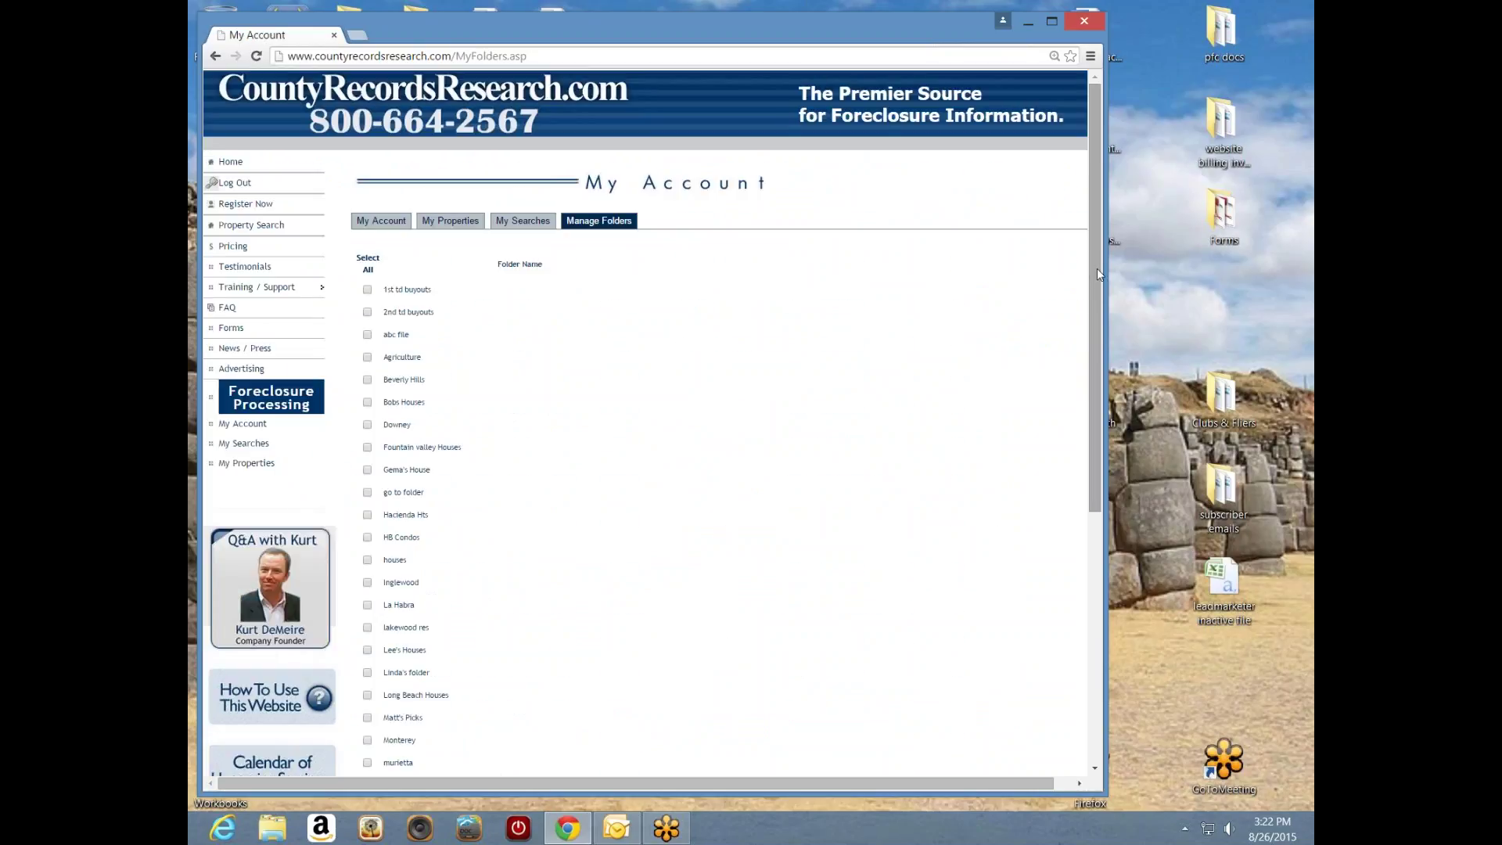
drag(1097, 269, 1092, 331)
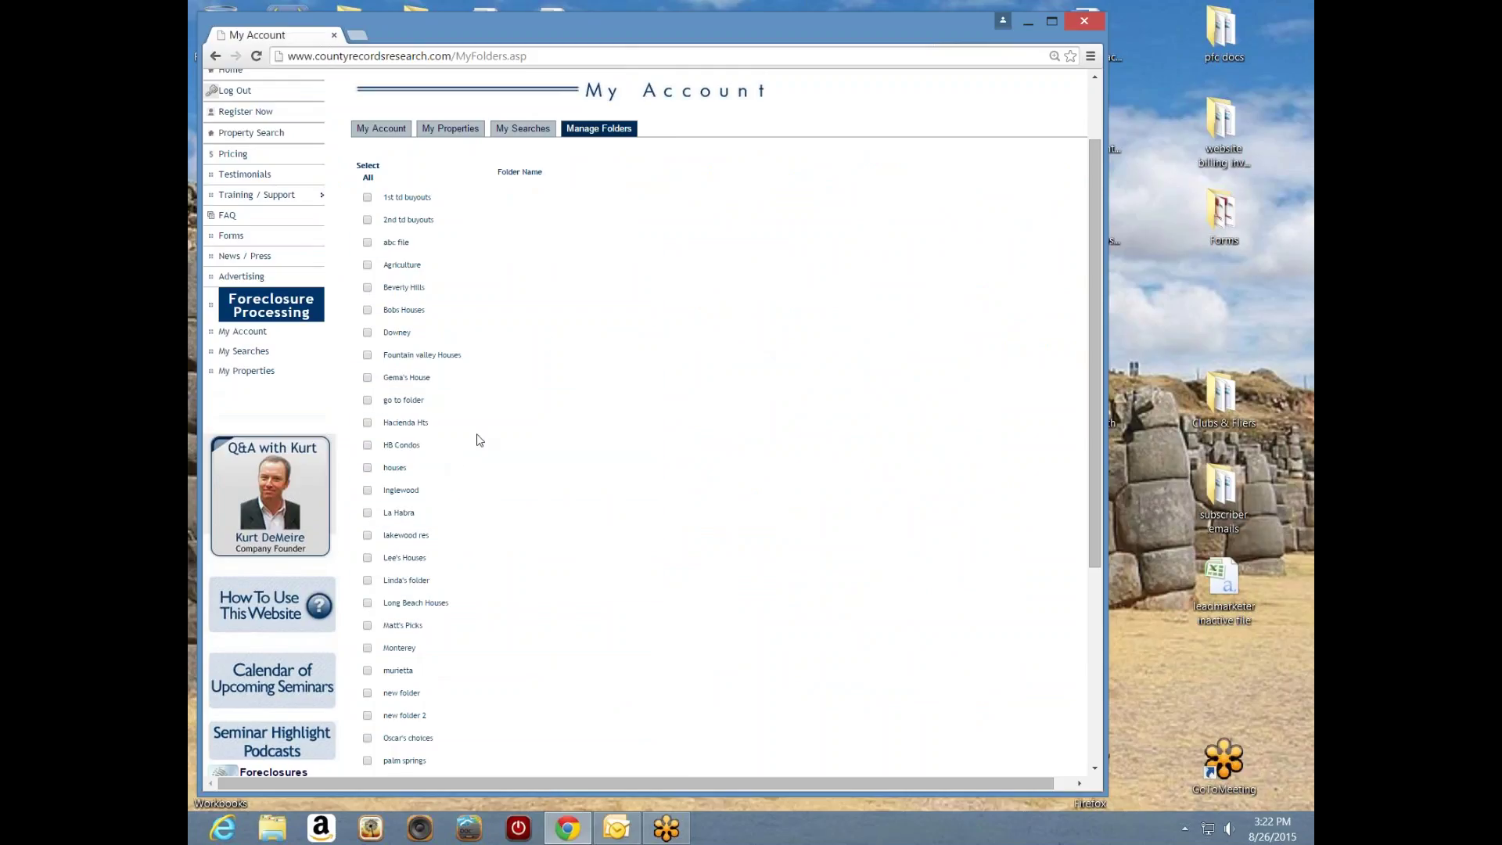
drag(1094, 380, 1093, 558)
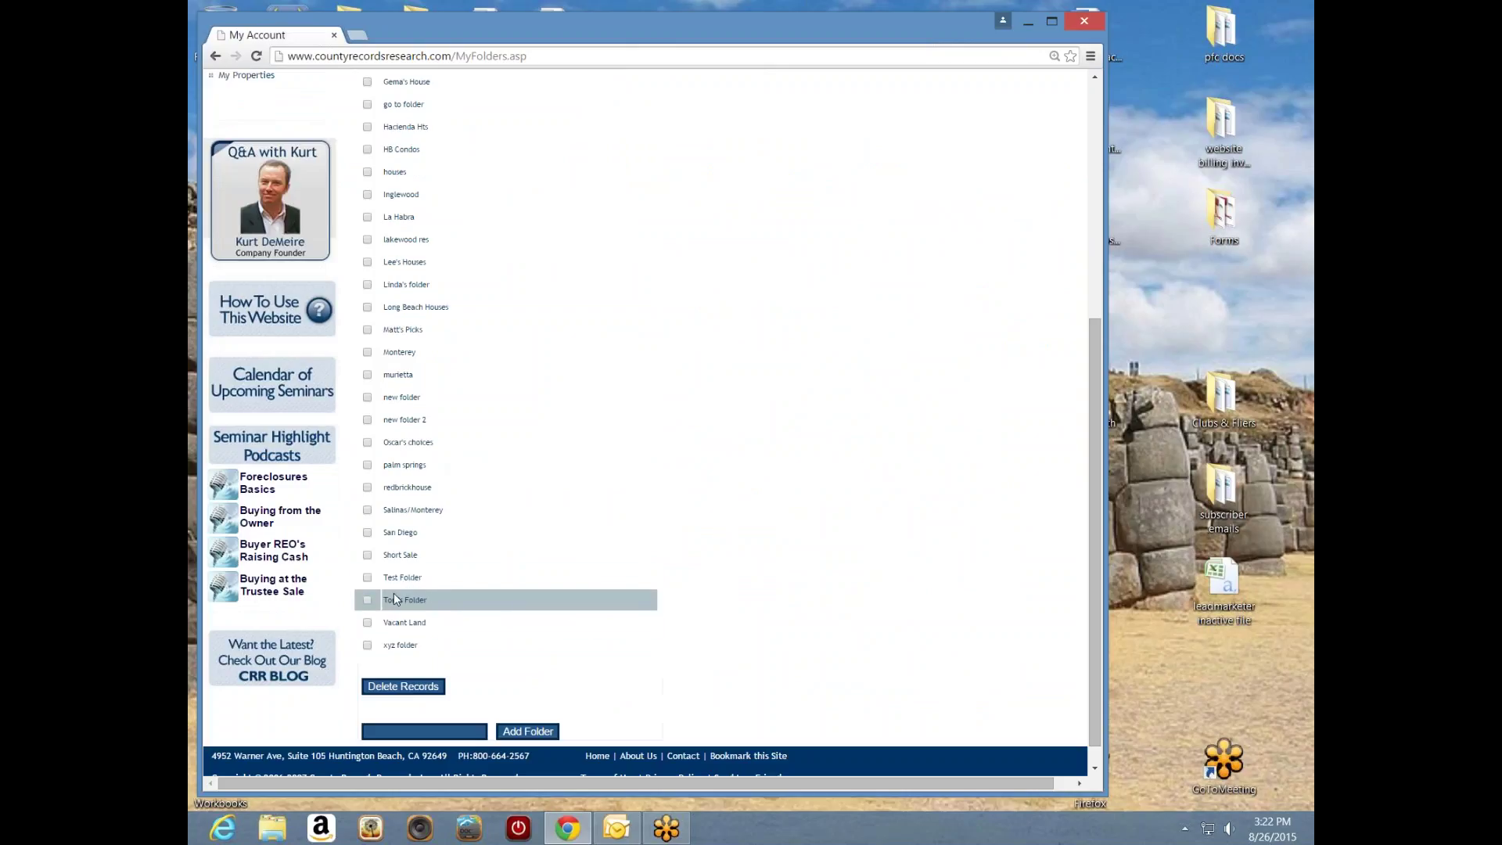
scroll(1097, 537, down, 1)
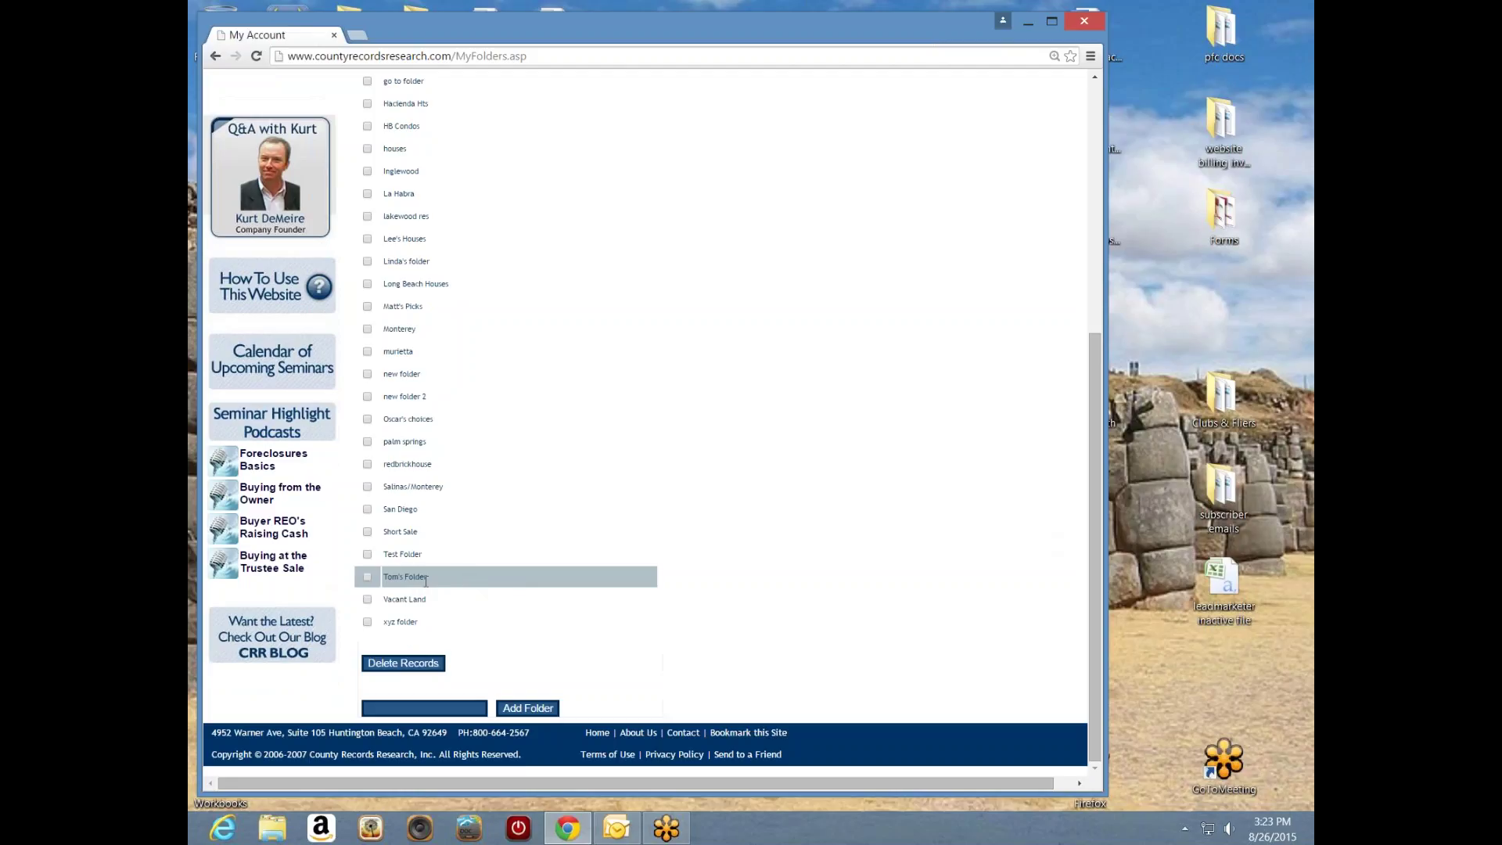
- Delete the personal folder listed below Test Folder
click(369, 579)
click(426, 667)
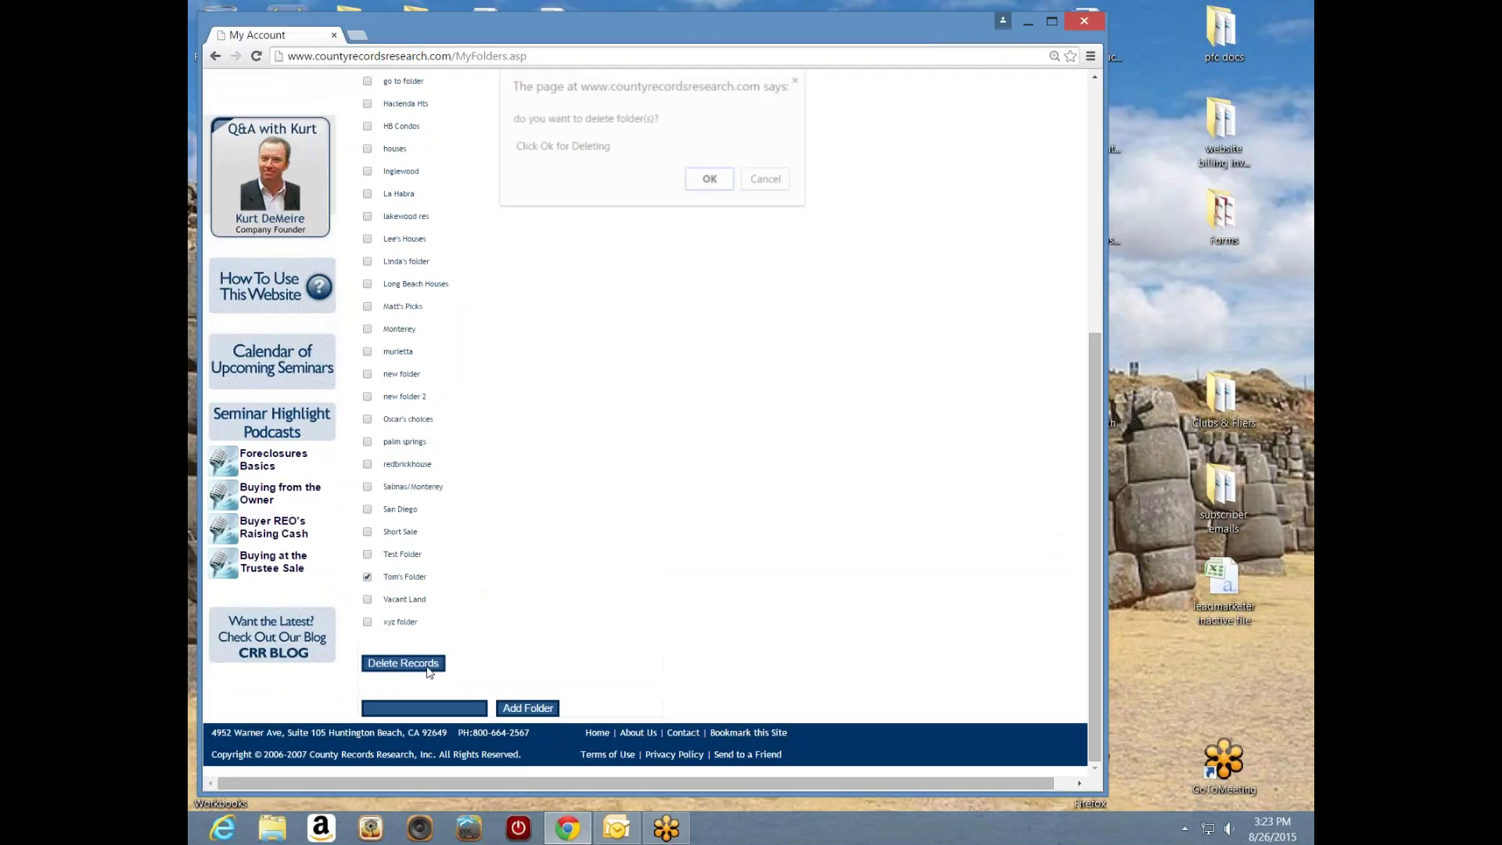
click(710, 181)
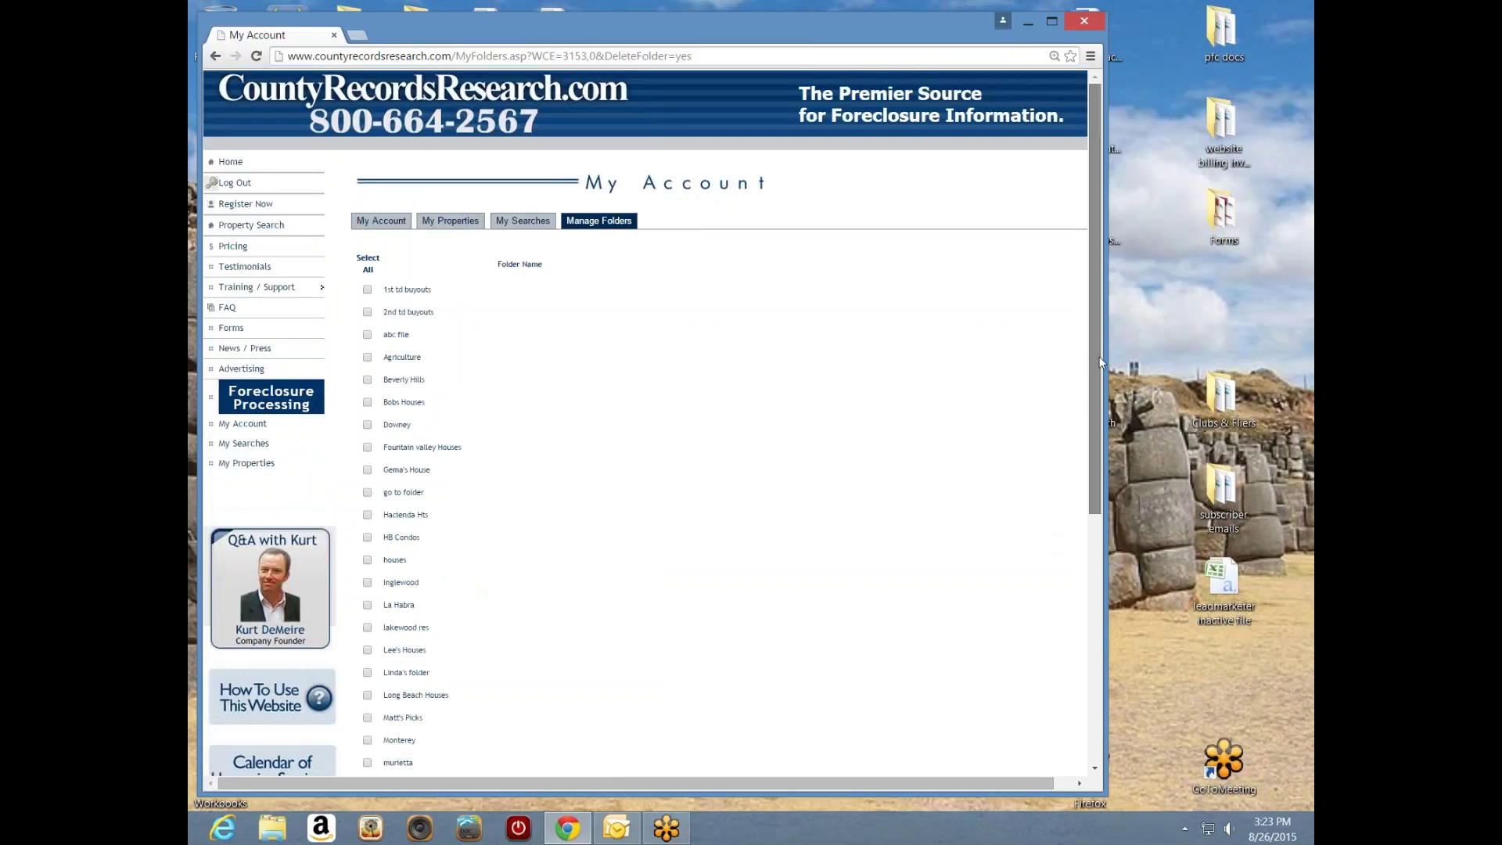
- Add a new folder named with a first name and check the updated folder list
drag(1095, 357, 1102, 604)
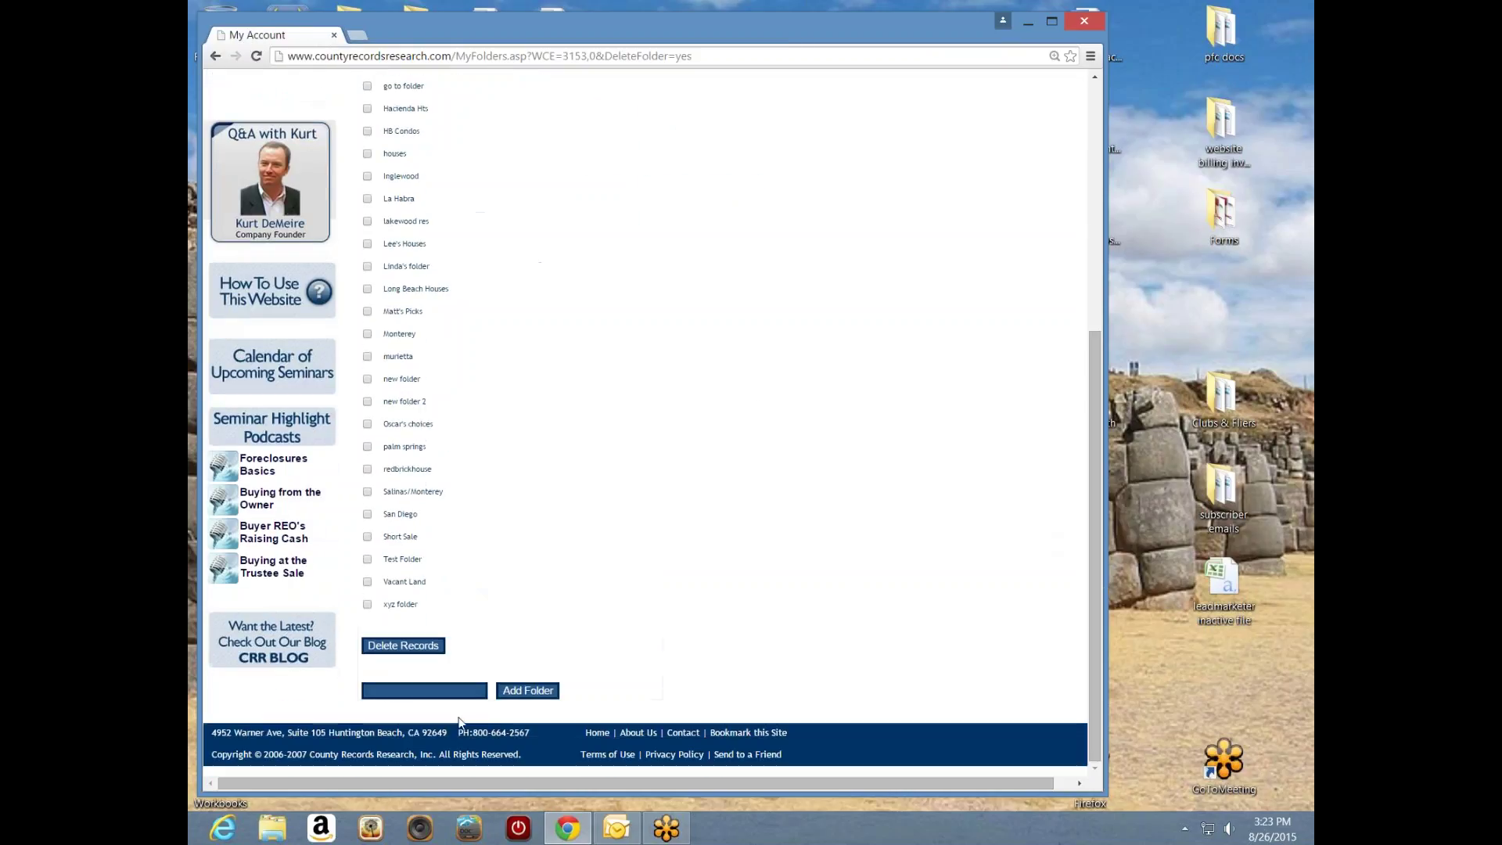
click(431, 689)
text(Sarah)
click(537, 694)
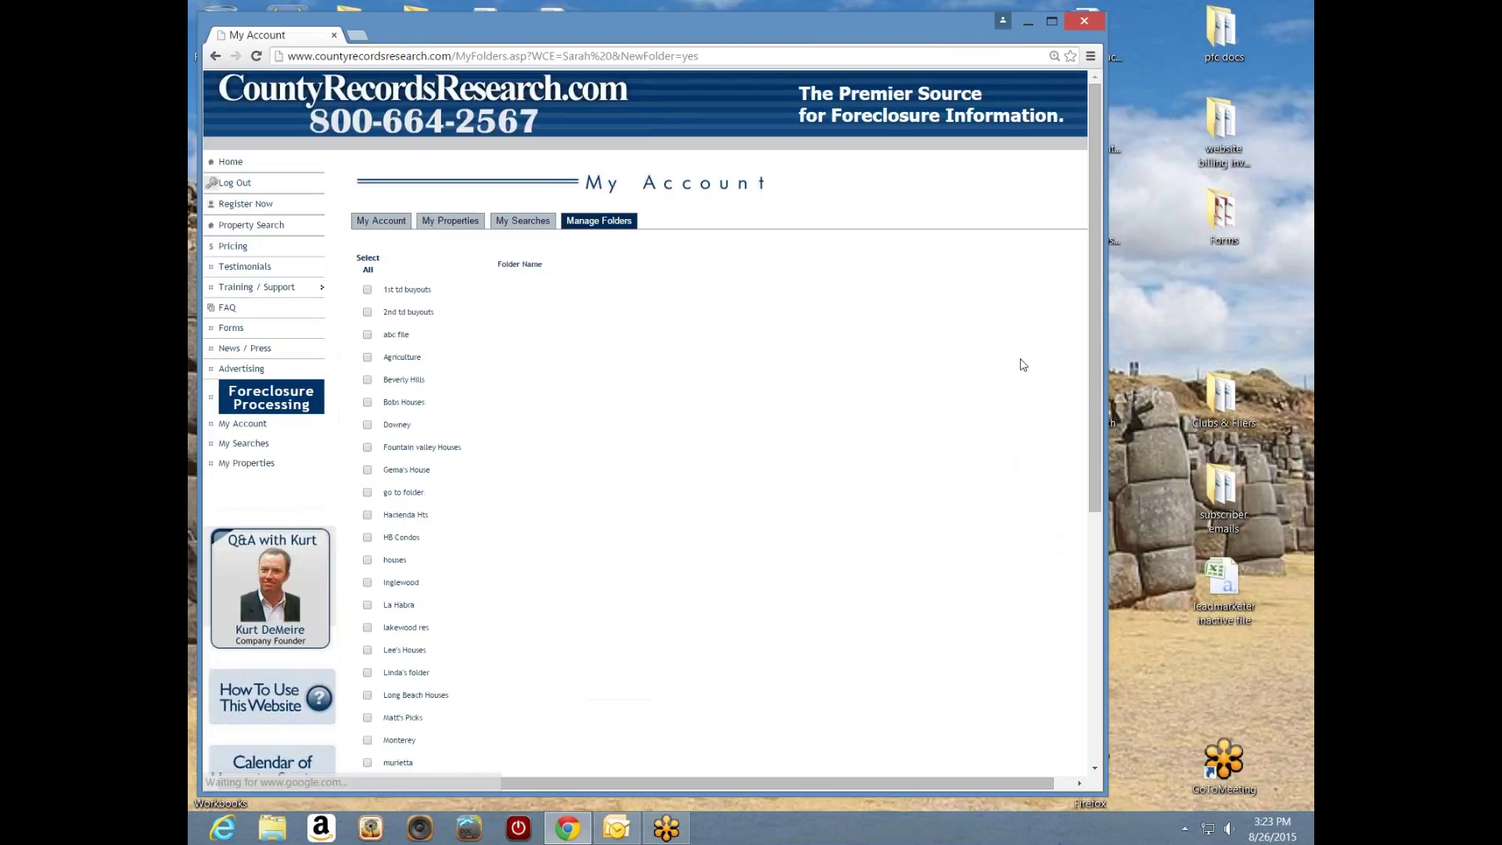
scroll(1091, 380, down, 10)
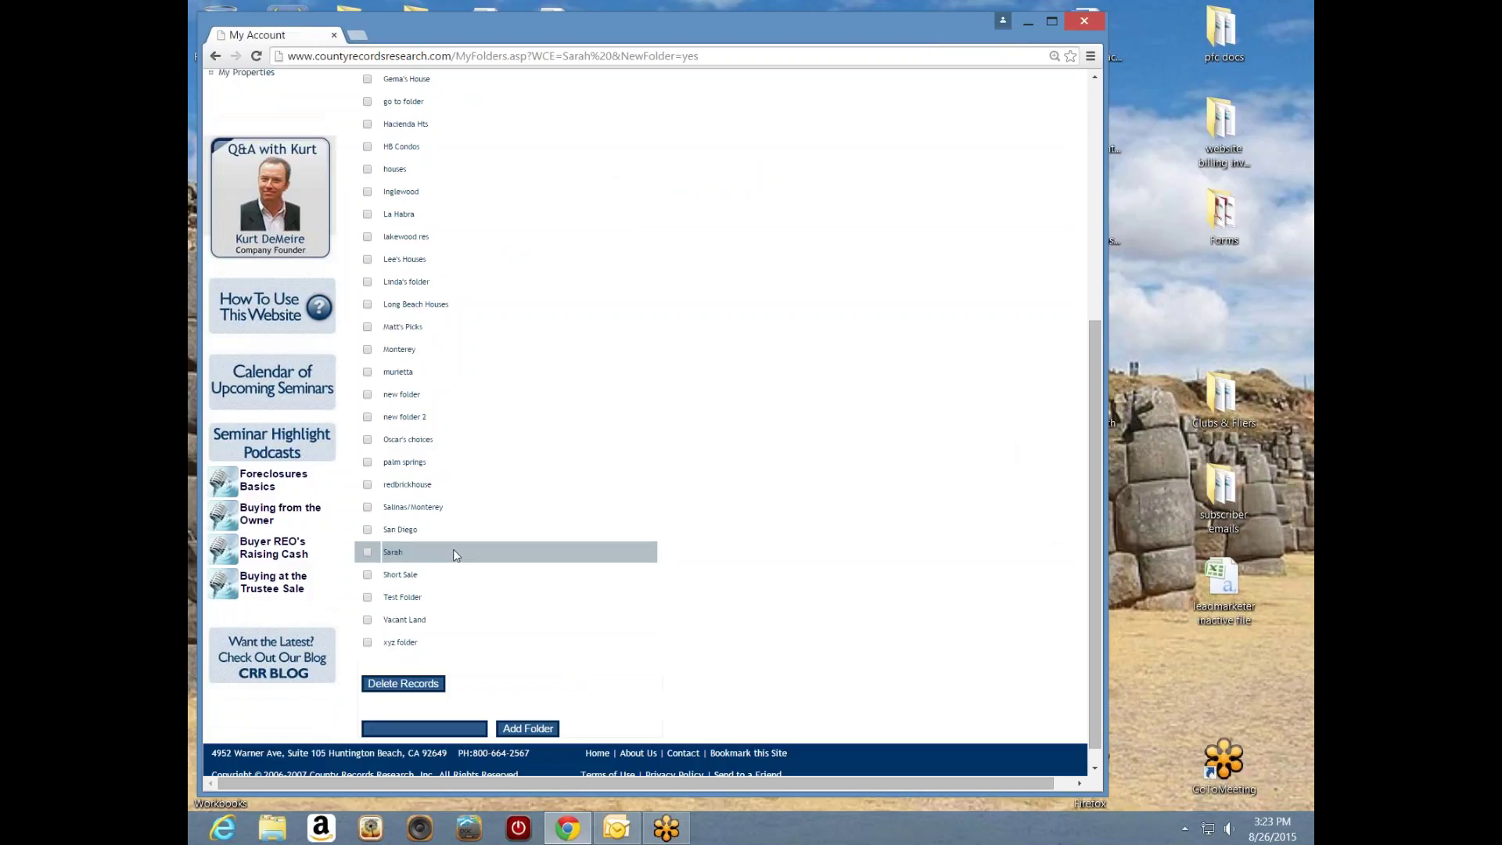
drag(1097, 501, 1098, 251)
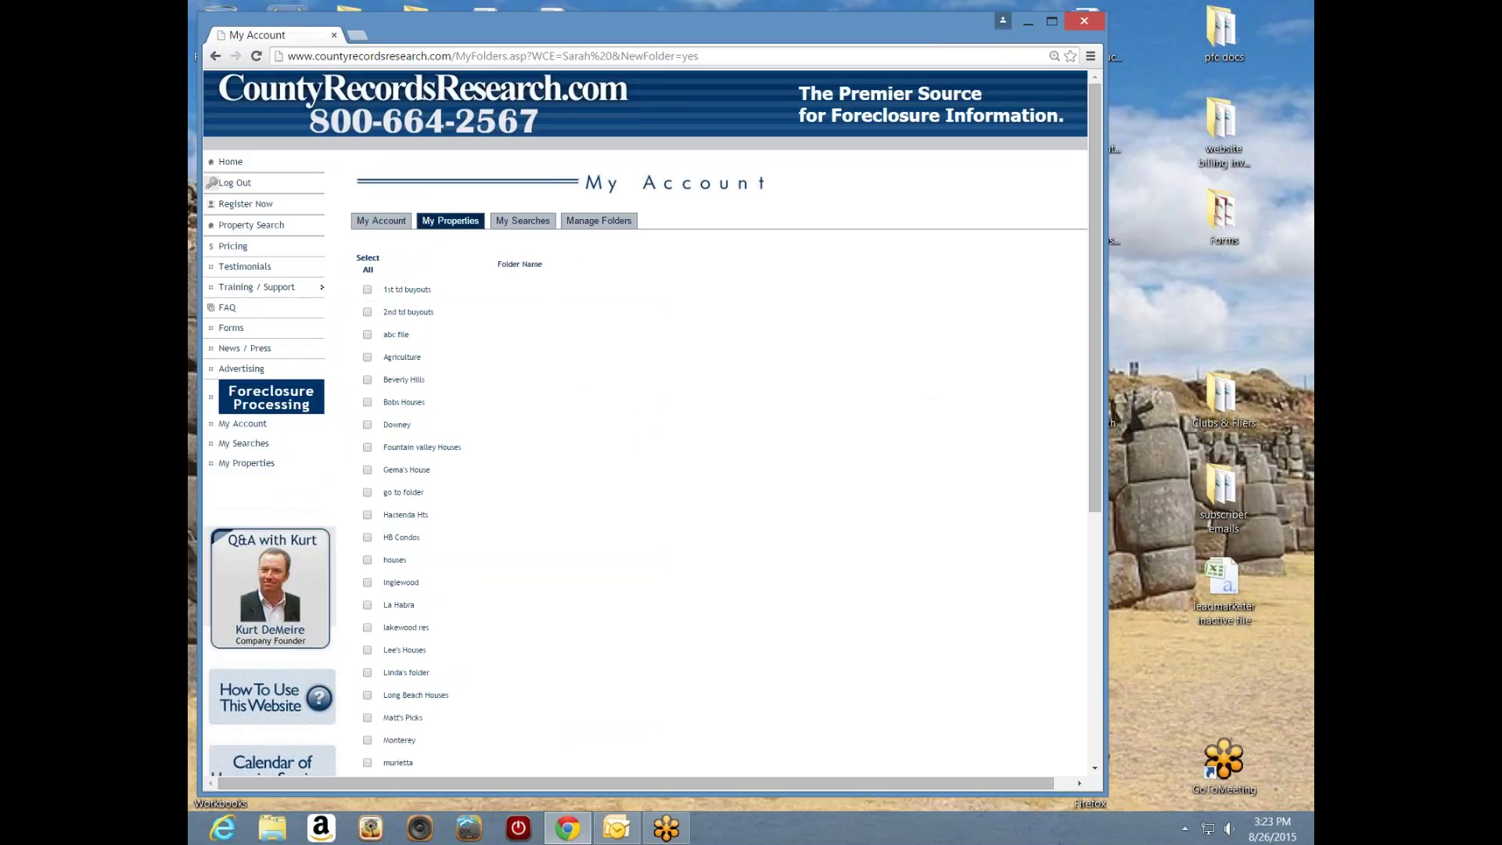
- Return to My Properties and scroll the table across to the NTS Sale Date column
click(445, 223)
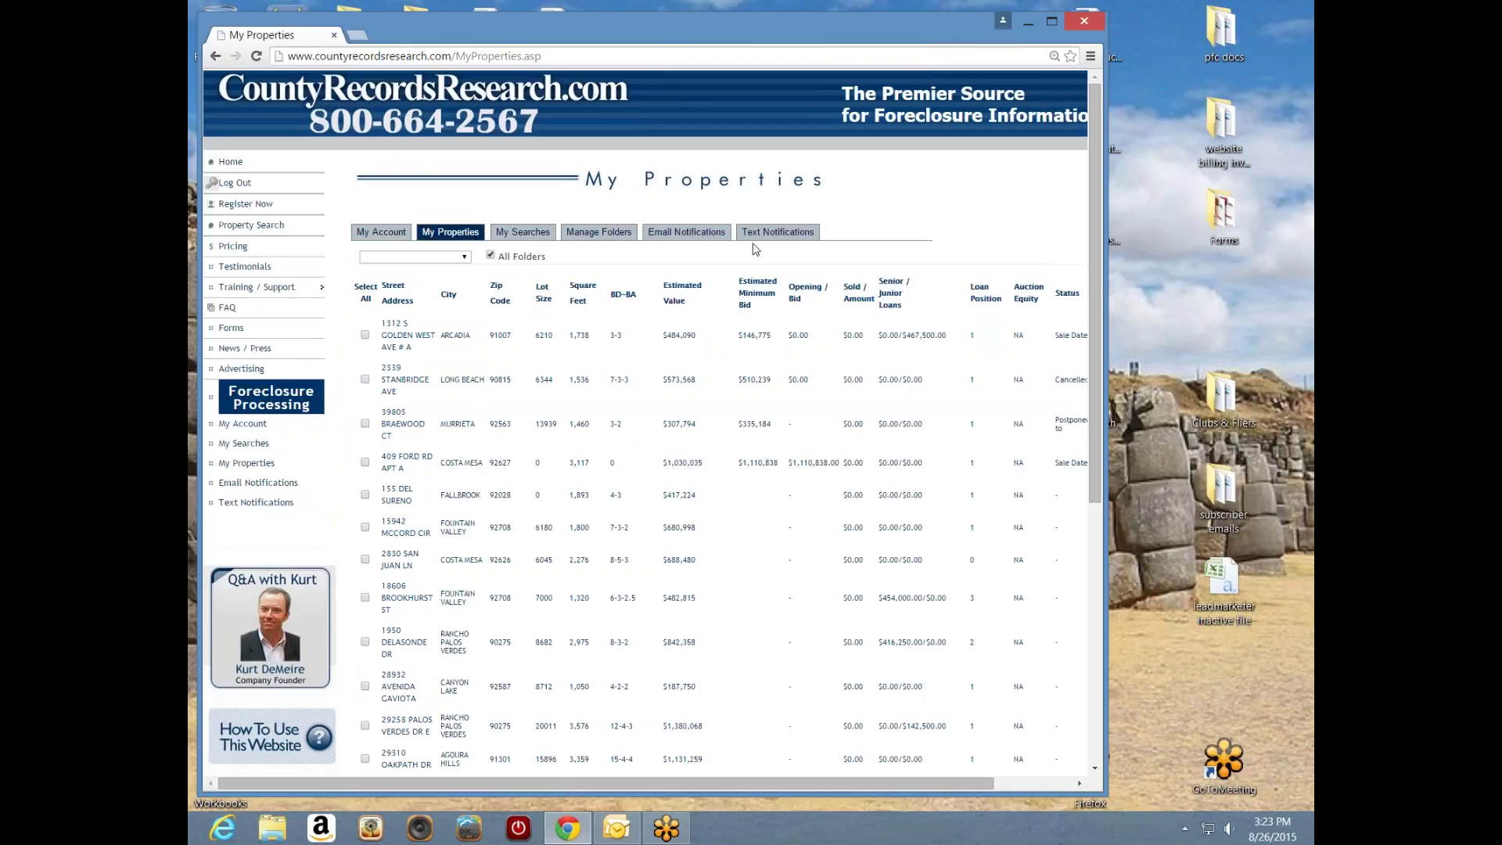
drag(1092, 289, 1053, 571)
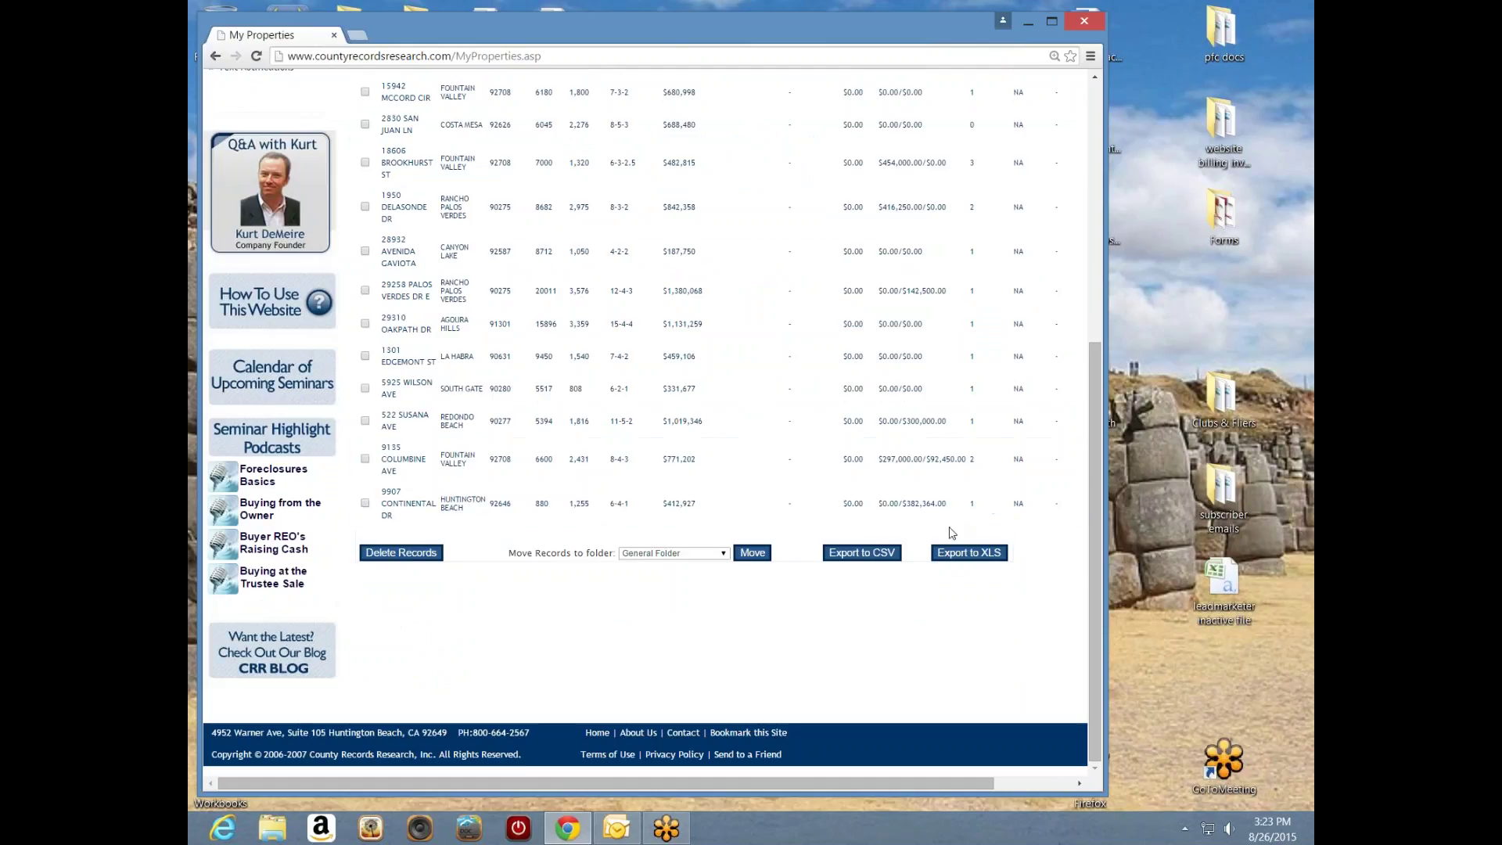
drag(1094, 524, 1074, 330)
scroll(1073, 330, down, 1)
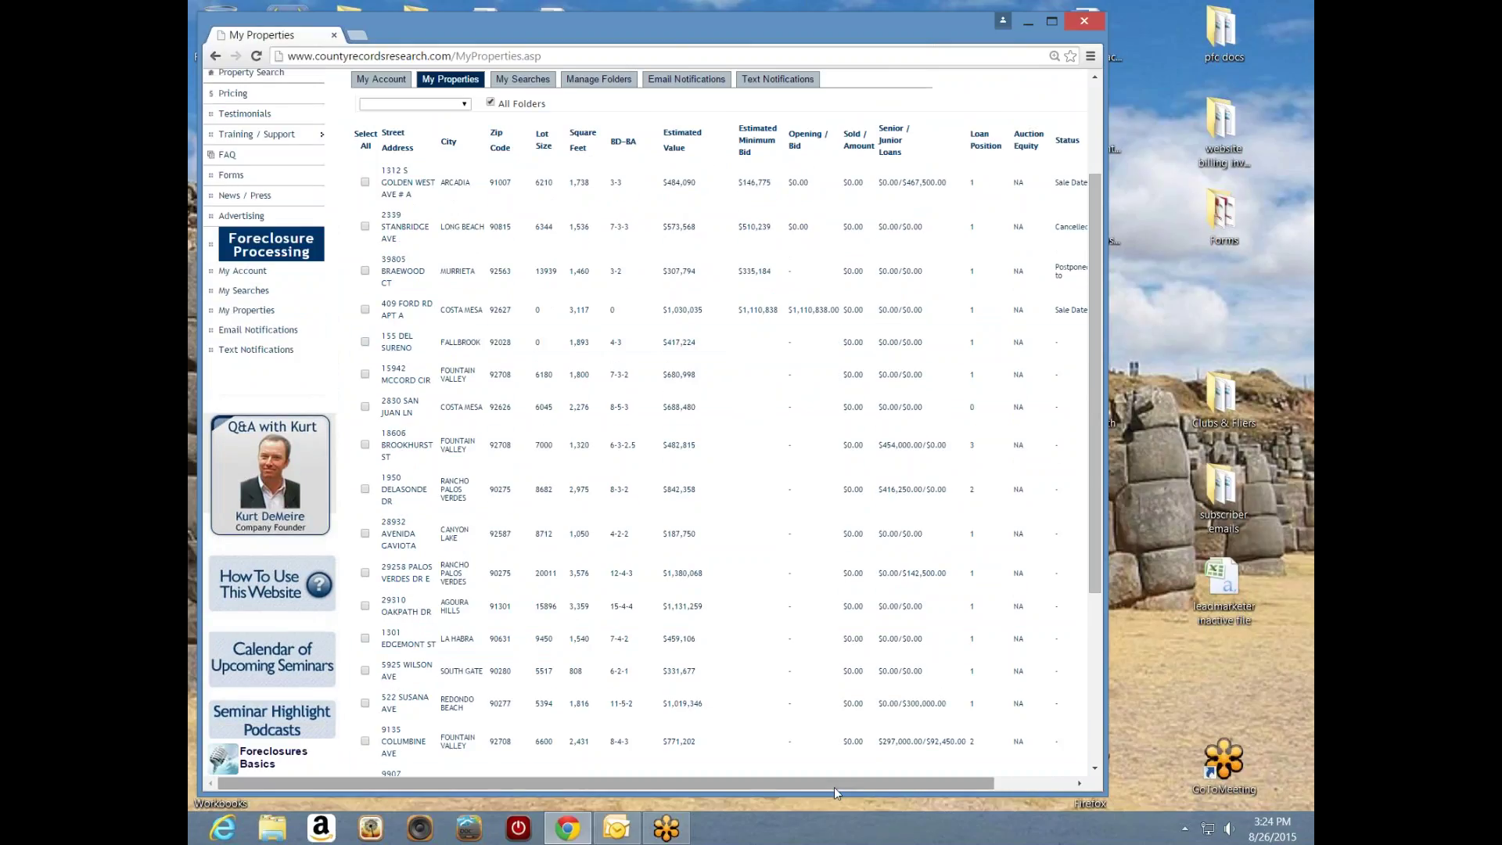
drag(834, 787, 881, 787)
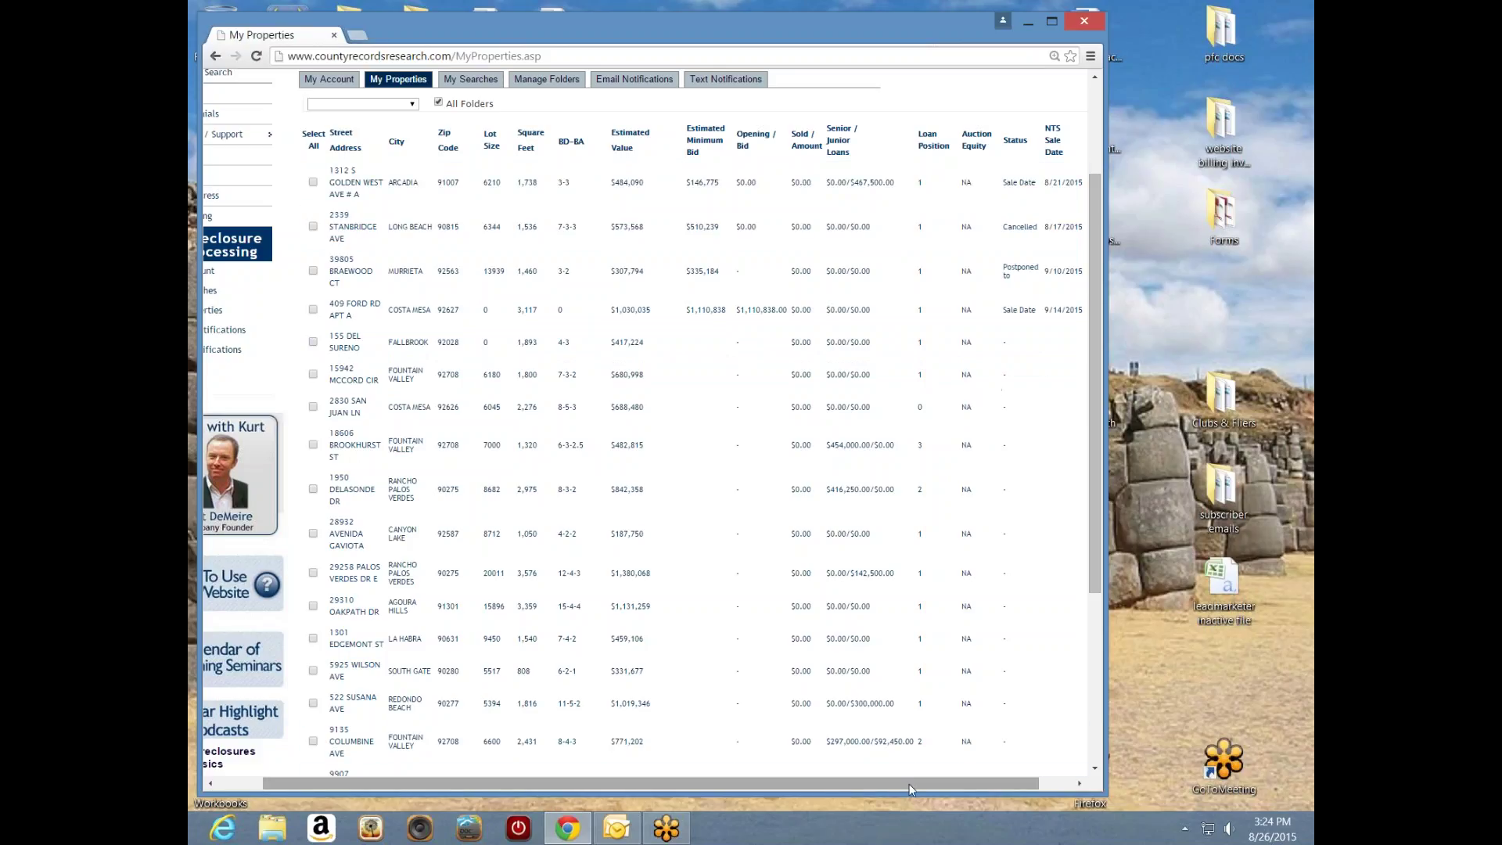
drag(911, 787, 945, 787)
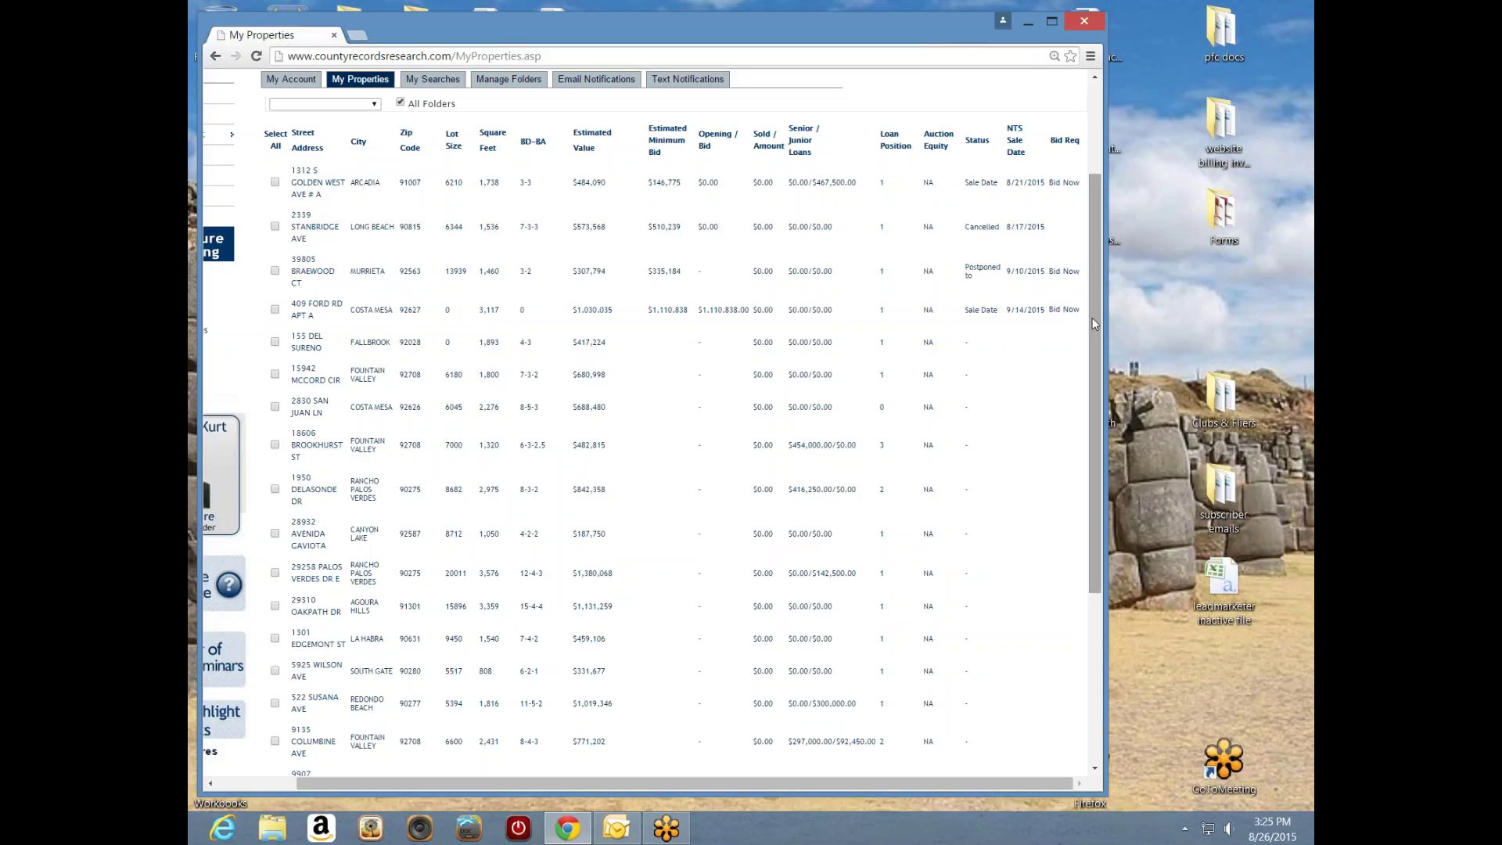
drag(1093, 317, 1086, 317)
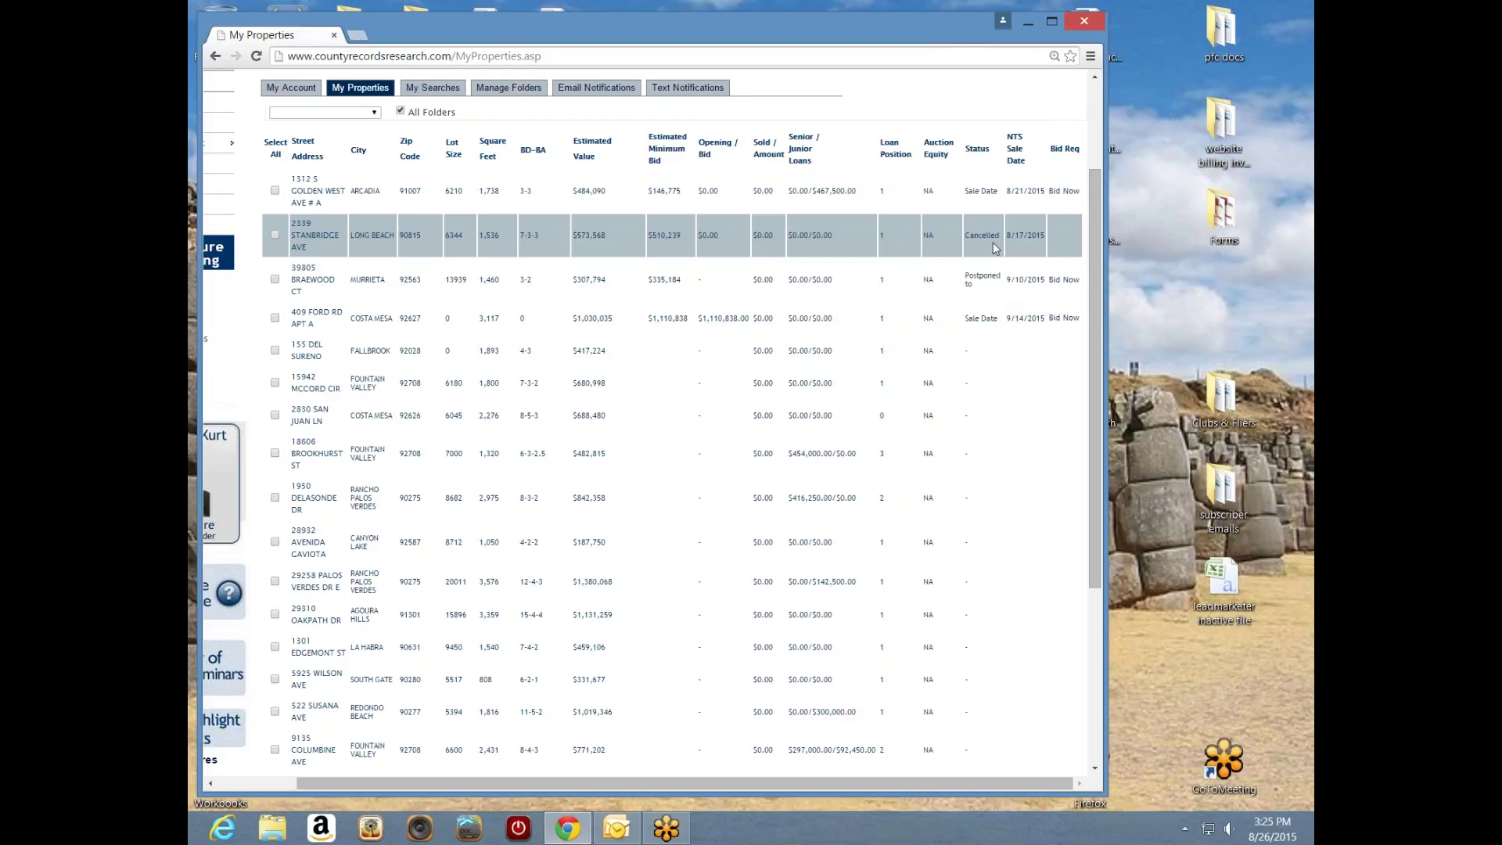
click(311, 197)
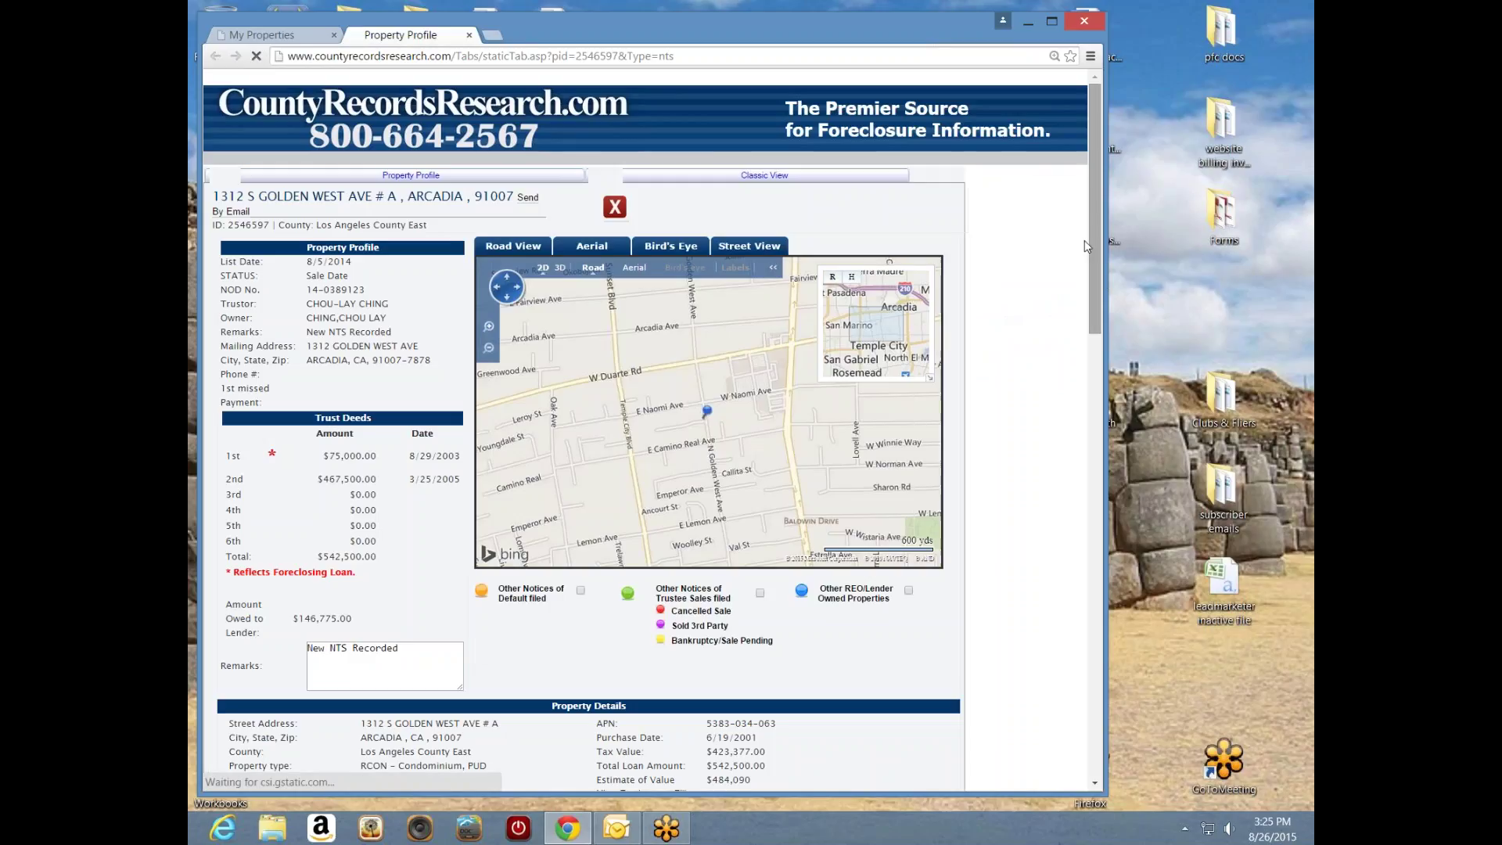
drag(1091, 247, 1092, 411)
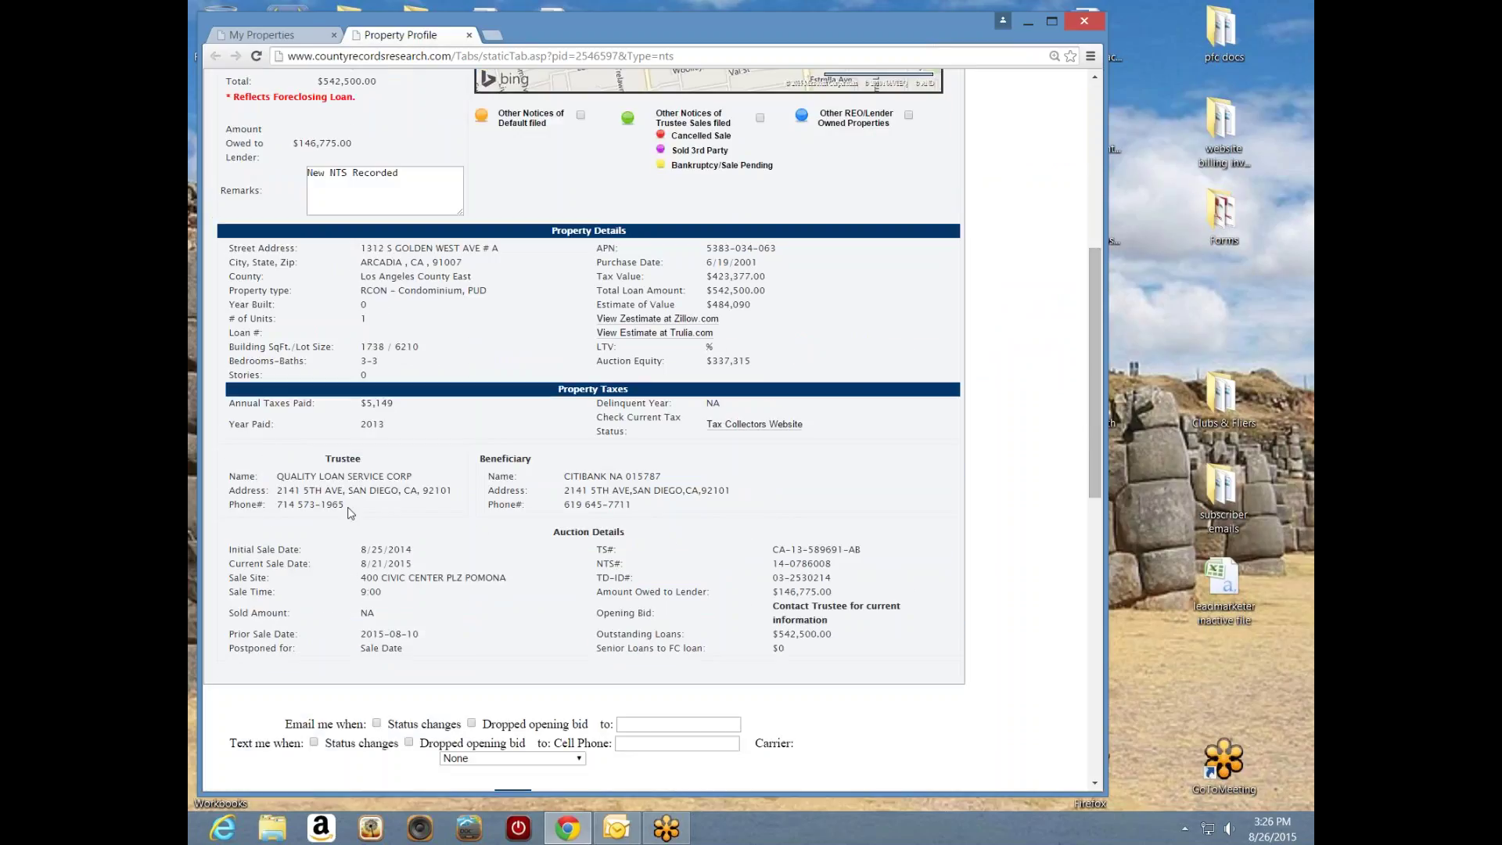
drag(349, 512, 266, 506)
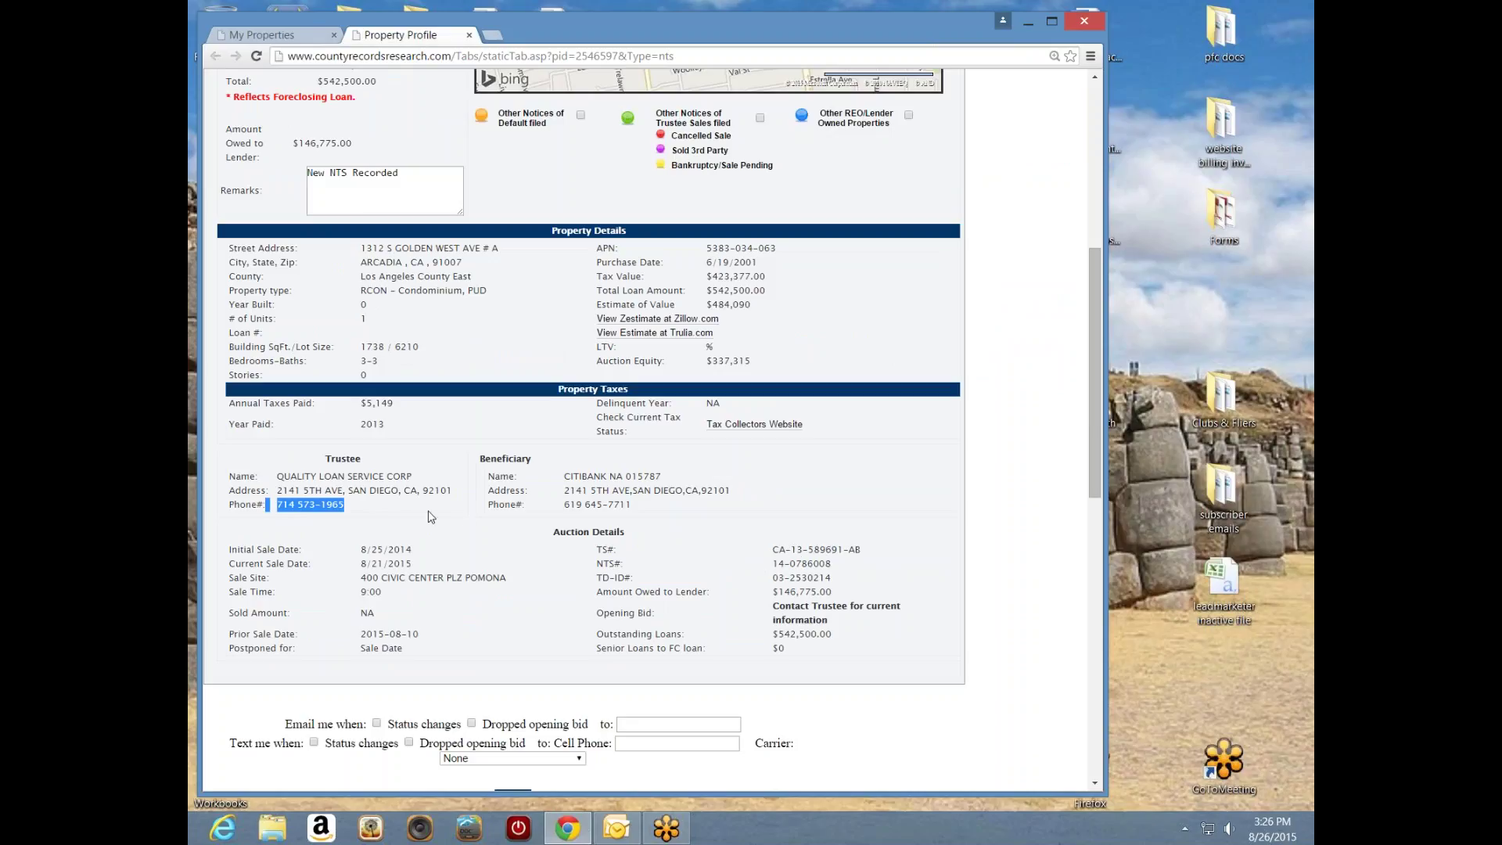
drag(791, 551, 851, 553)
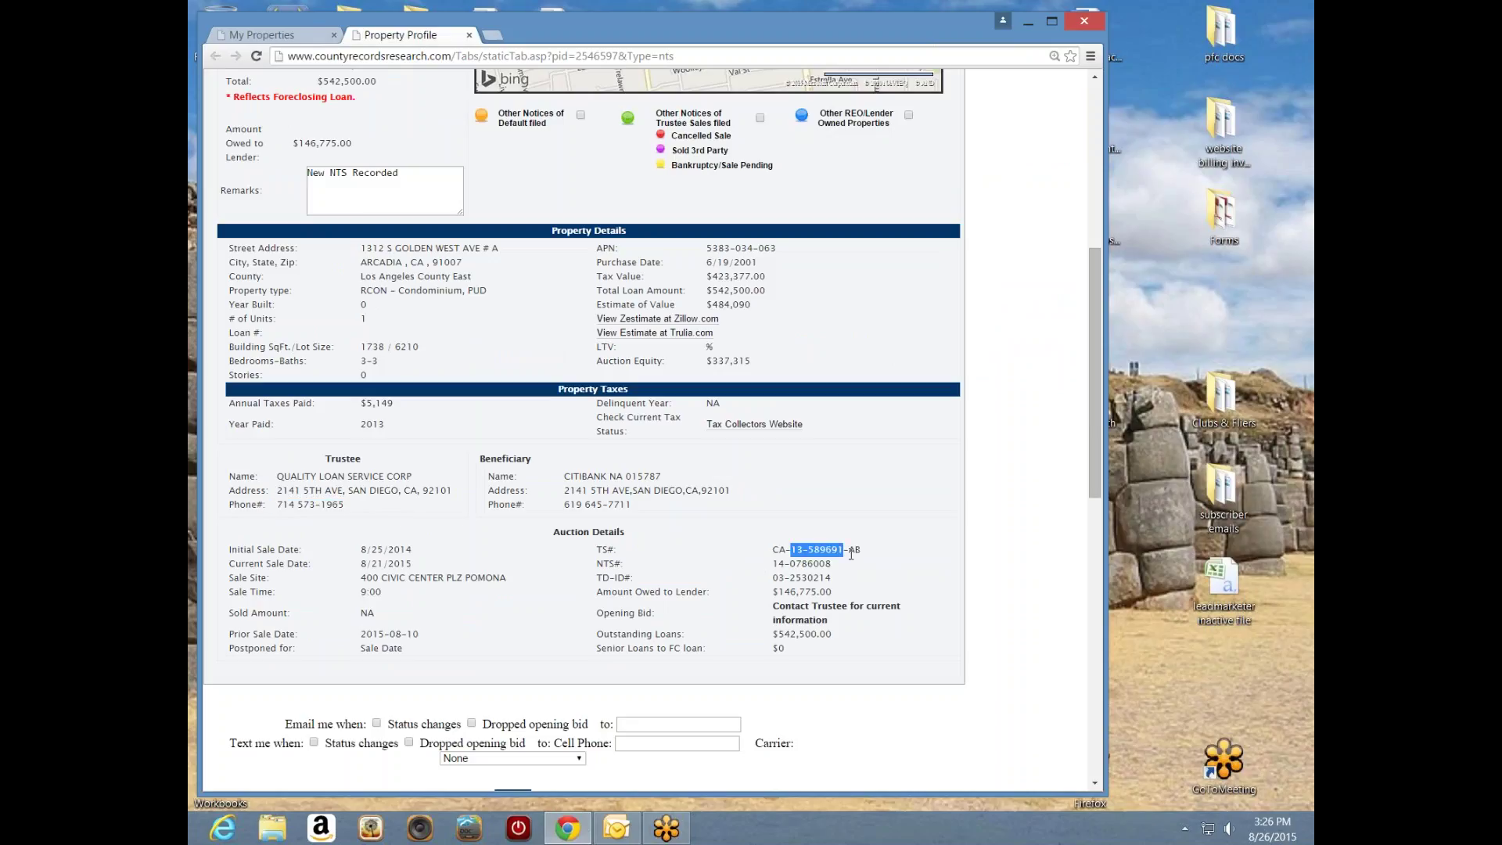
click(681, 523)
drag(359, 510, 283, 506)
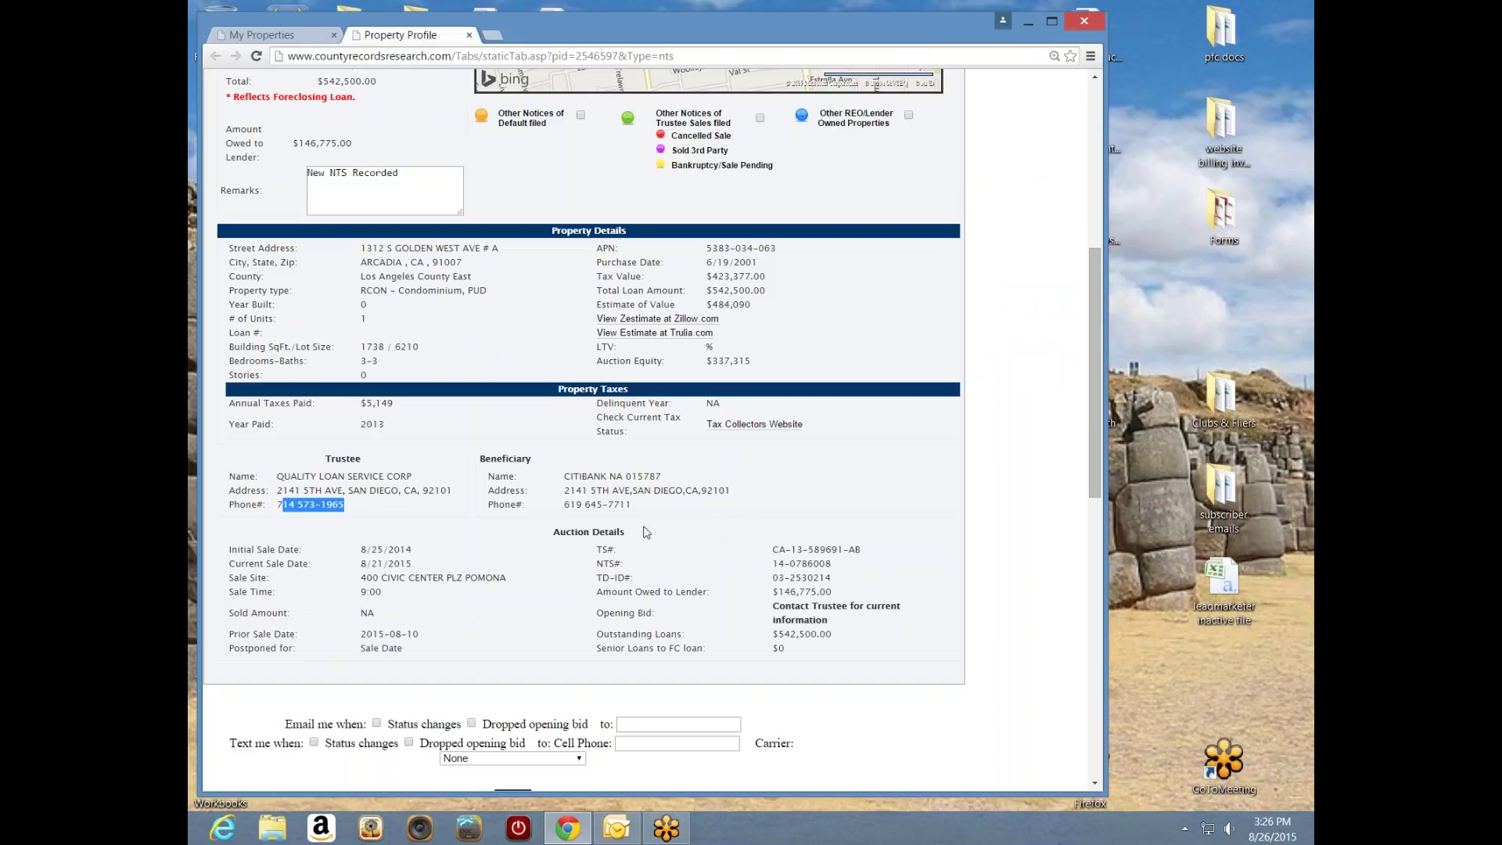
click(807, 521)
- Scroll down to Auction Details and the Email me when notification form
drag(1098, 482, 1095, 591)
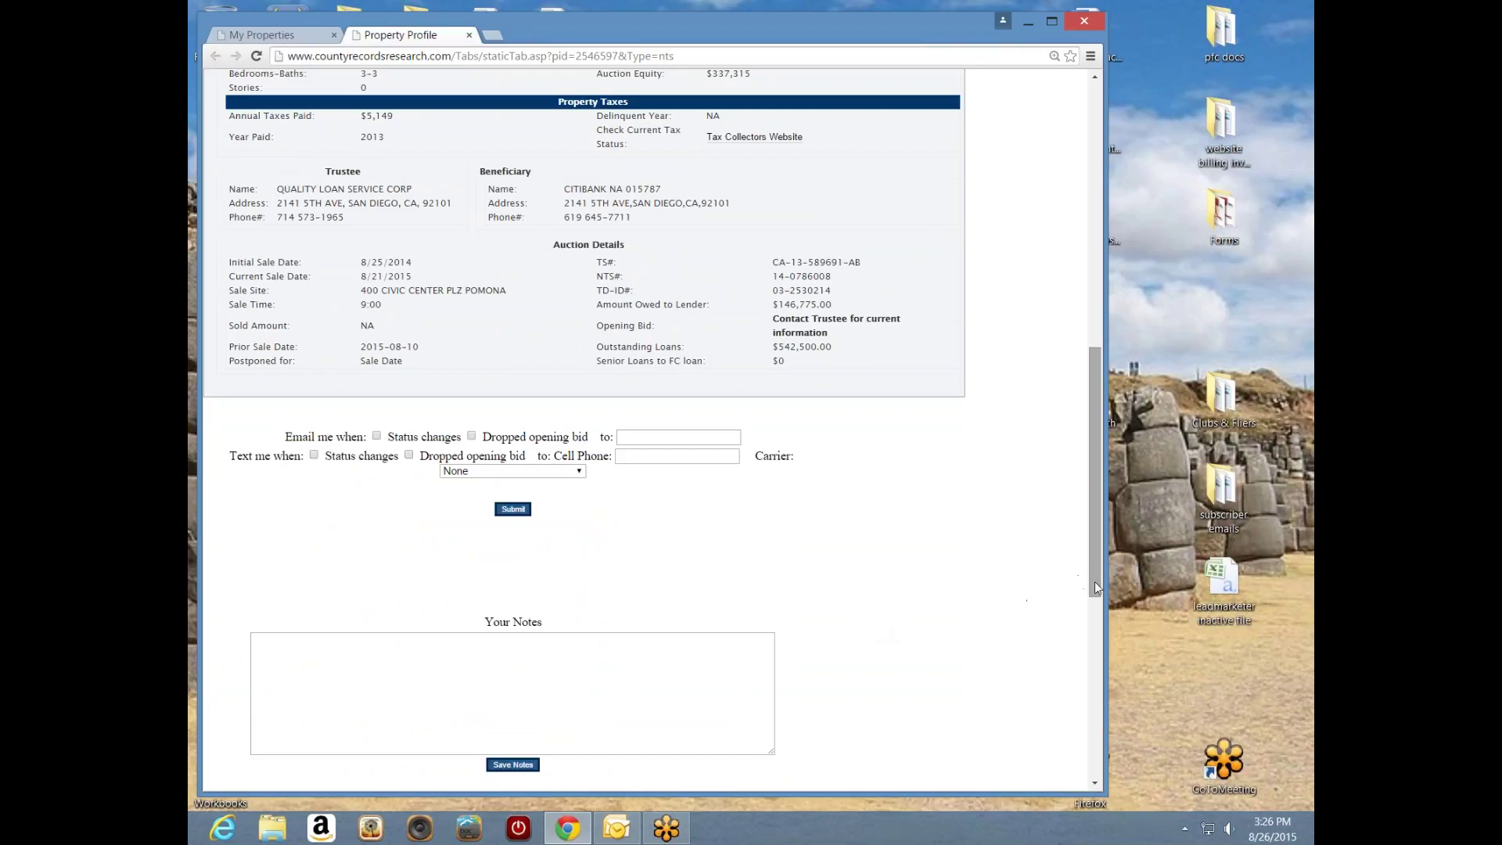
scroll(696, 537, down, 1)
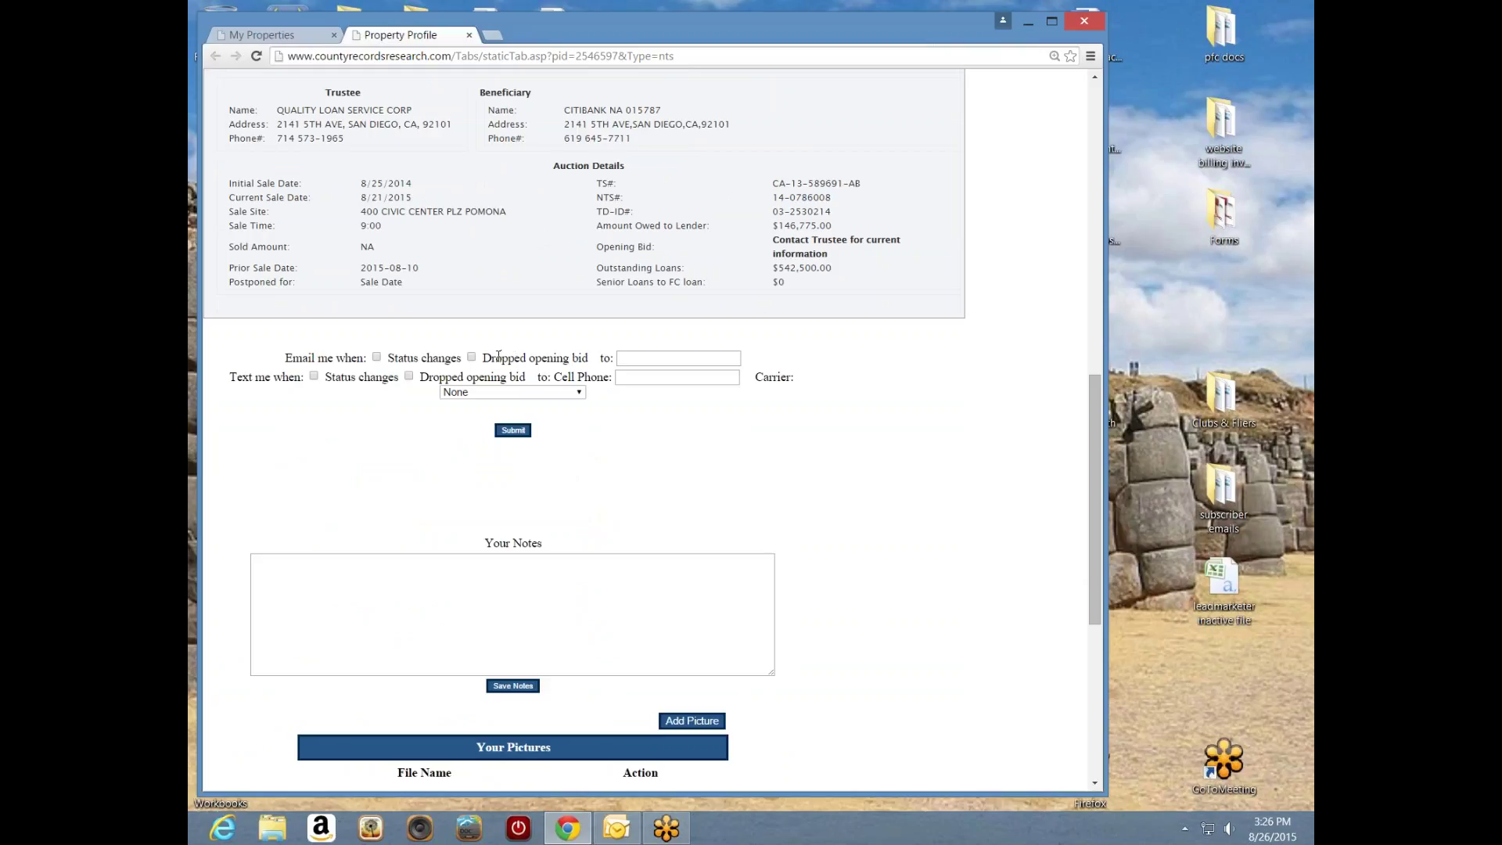
drag(1099, 411, 1096, 341)
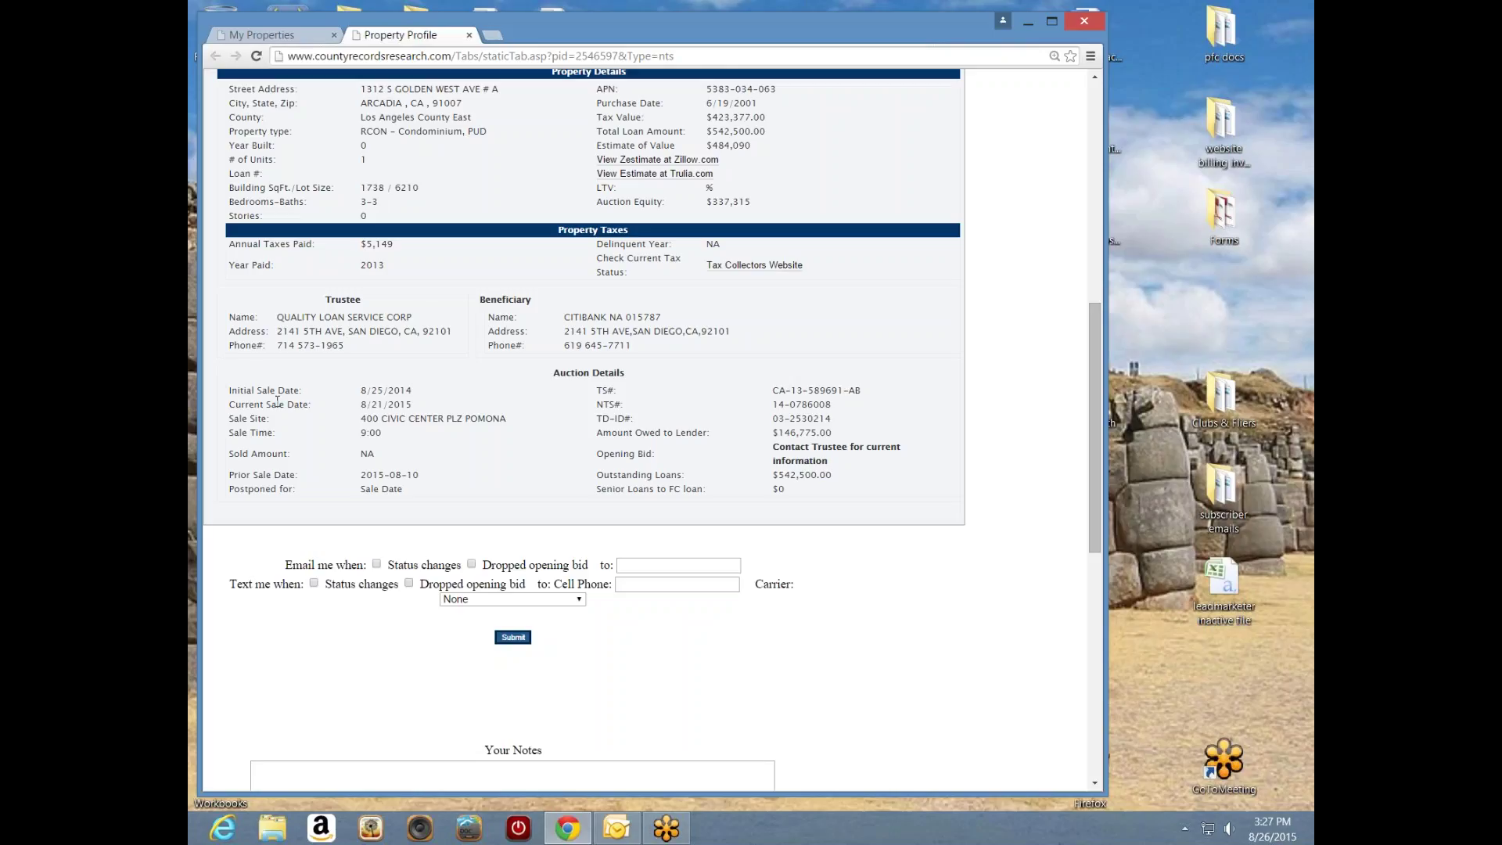
- Highlight the Initial Sale Date and Current Sale Date values in Auction Details
drag(413, 390, 361, 393)
click(391, 363)
drag(421, 406, 313, 407)
click(421, 413)
- Submit a status-change email alert to the account's email address, then return to My Properties
click(377, 565)
click(637, 572)
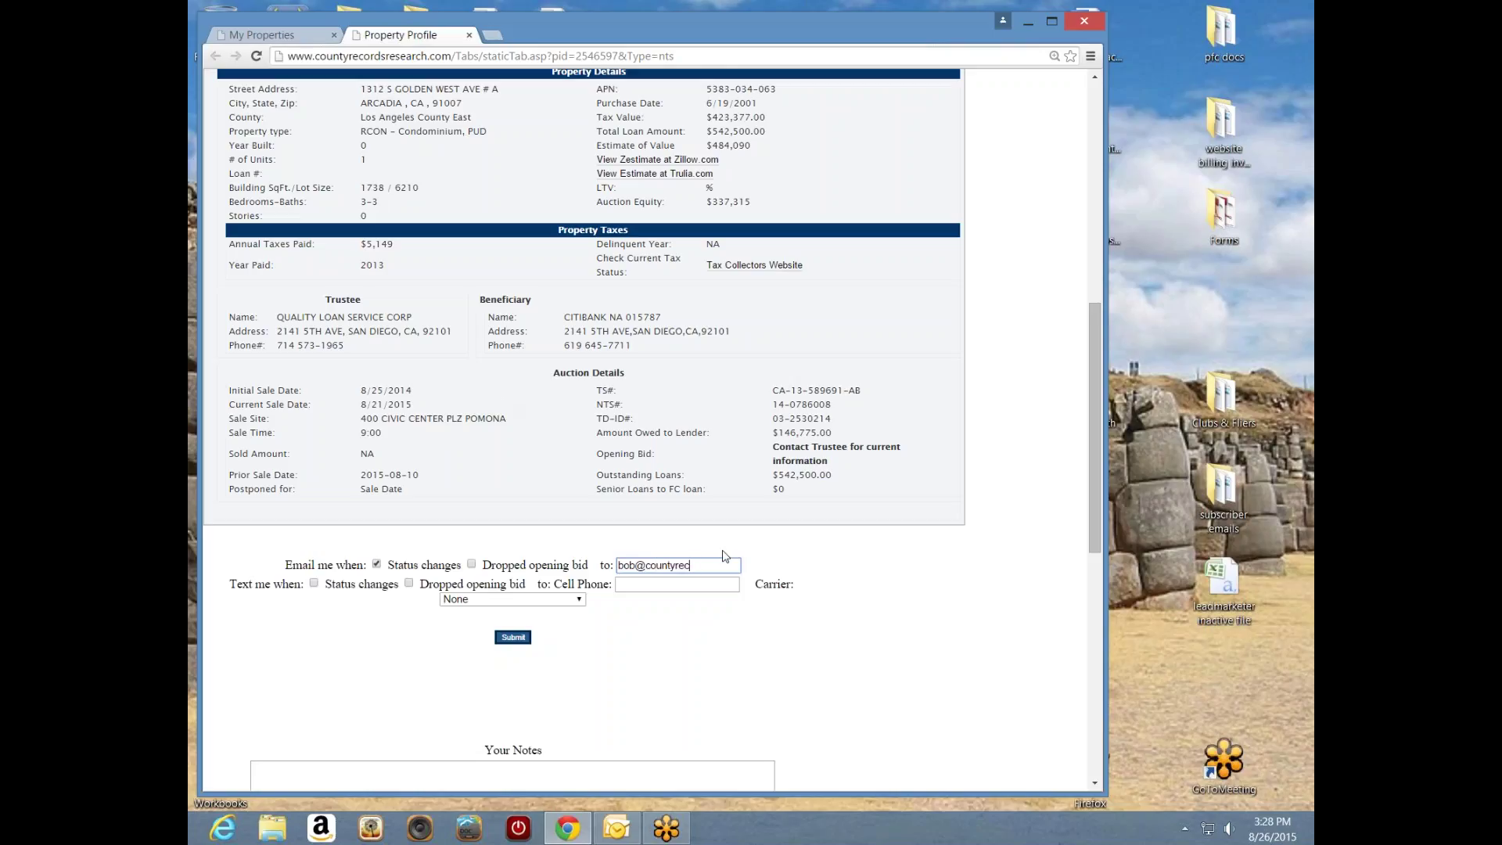
click(513, 636)
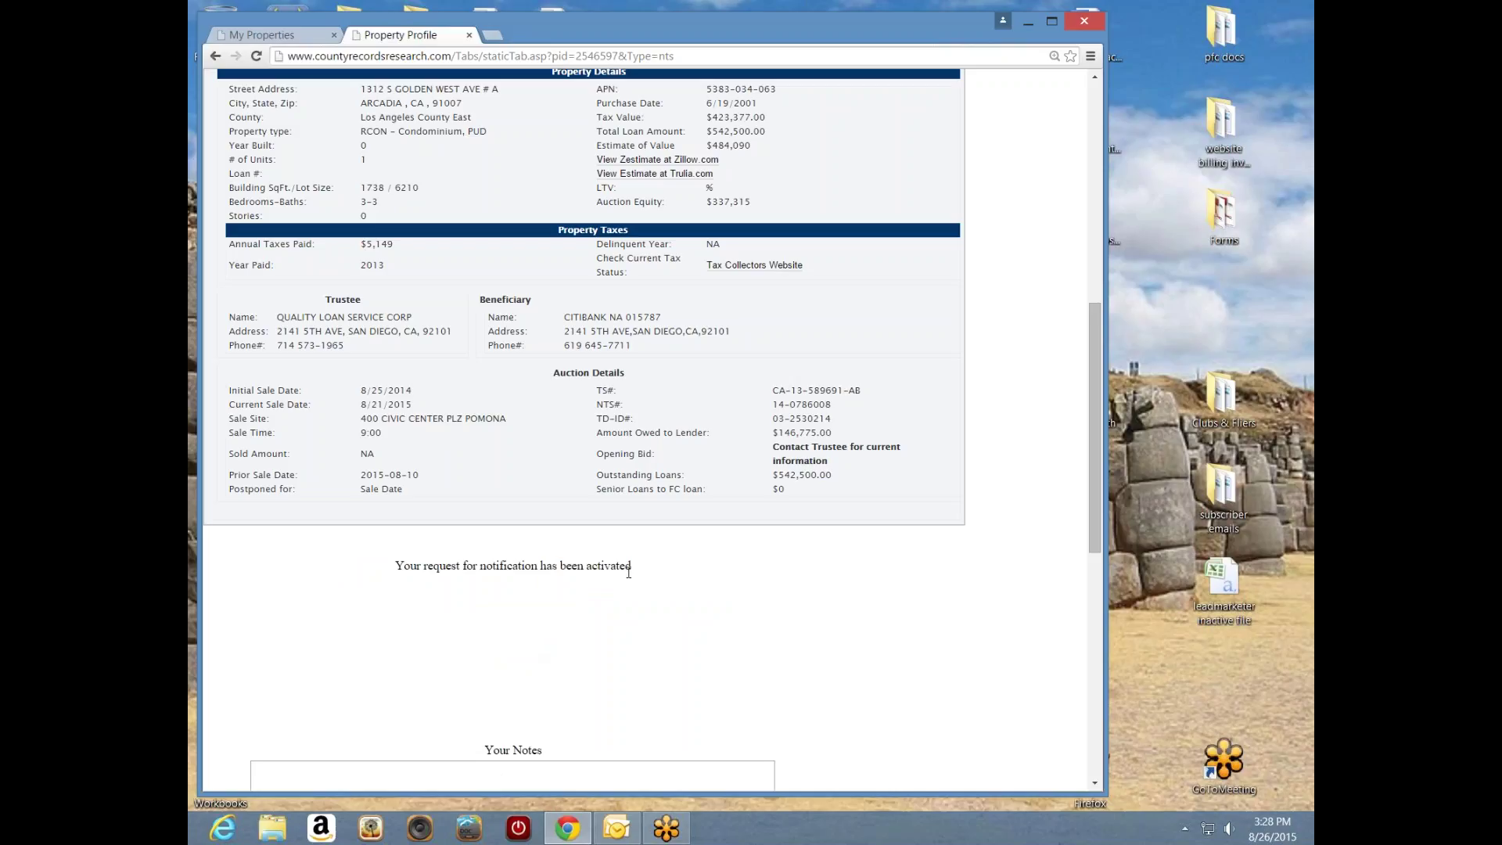
click(311, 39)
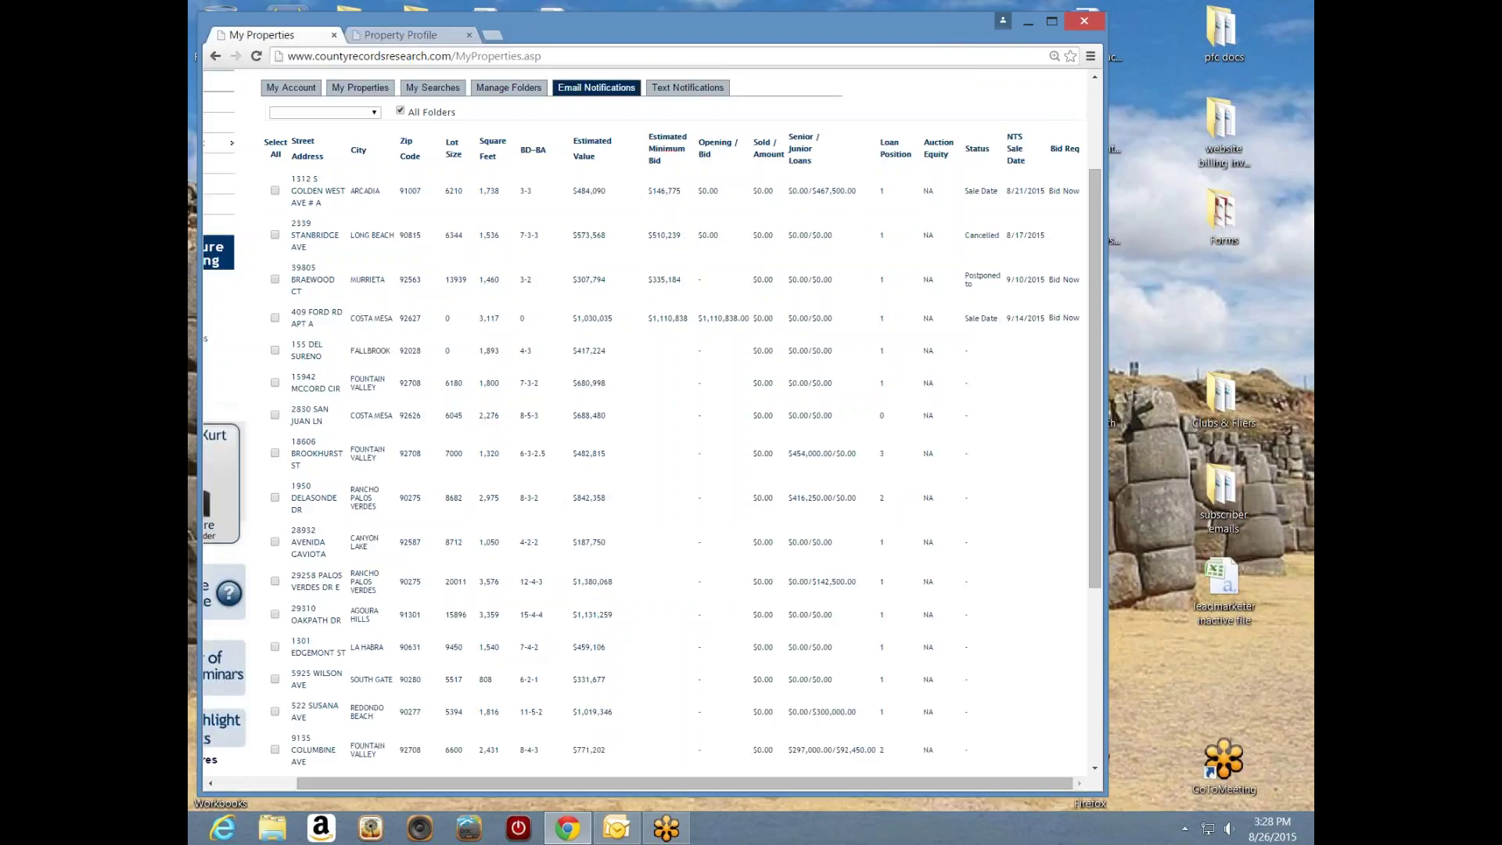
click(596, 87)
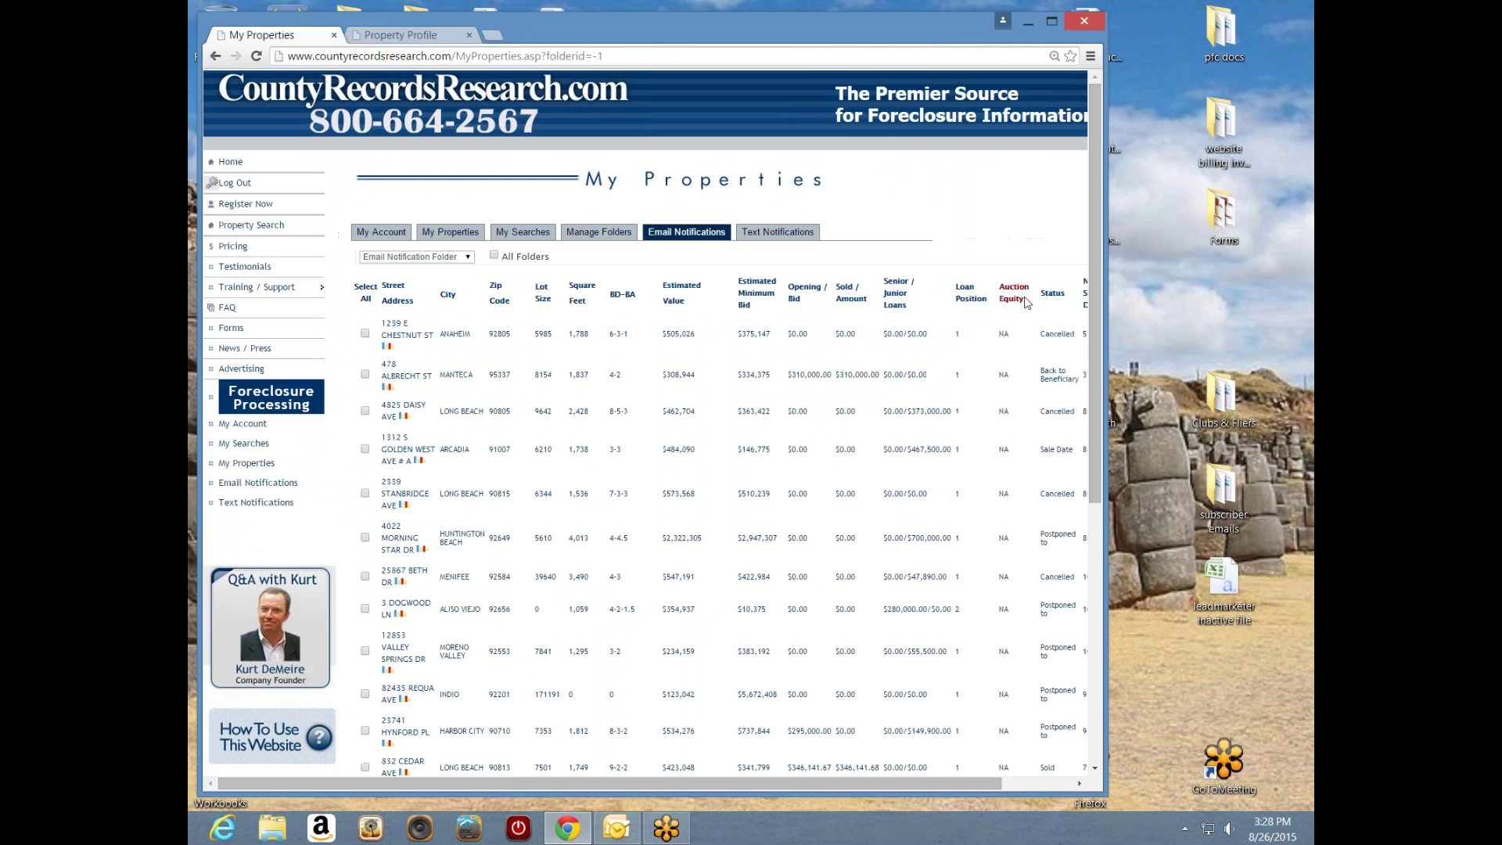
drag(1100, 283, 1116, 354)
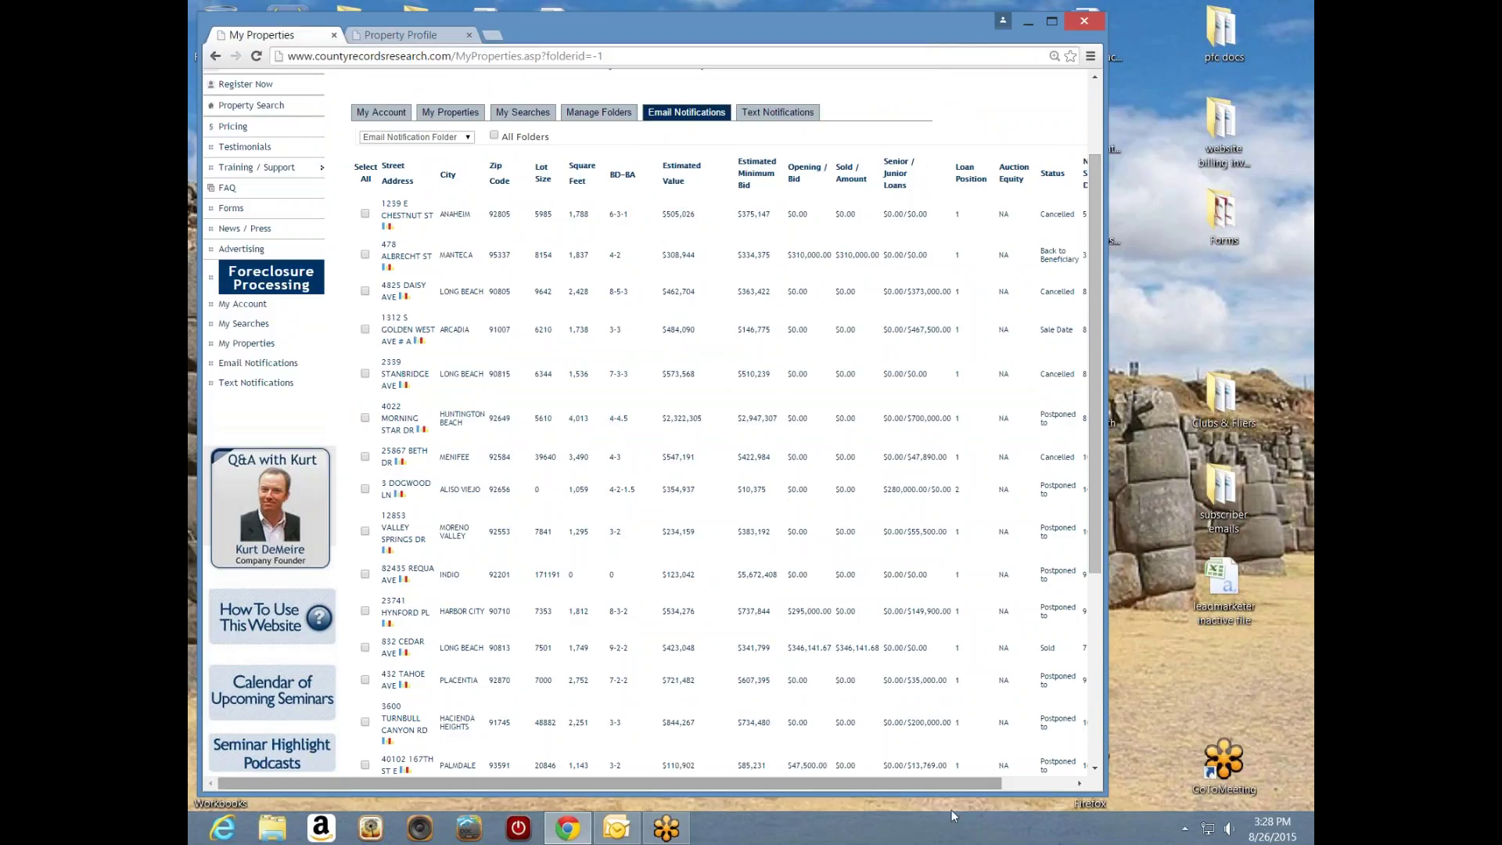
drag(914, 784, 972, 782)
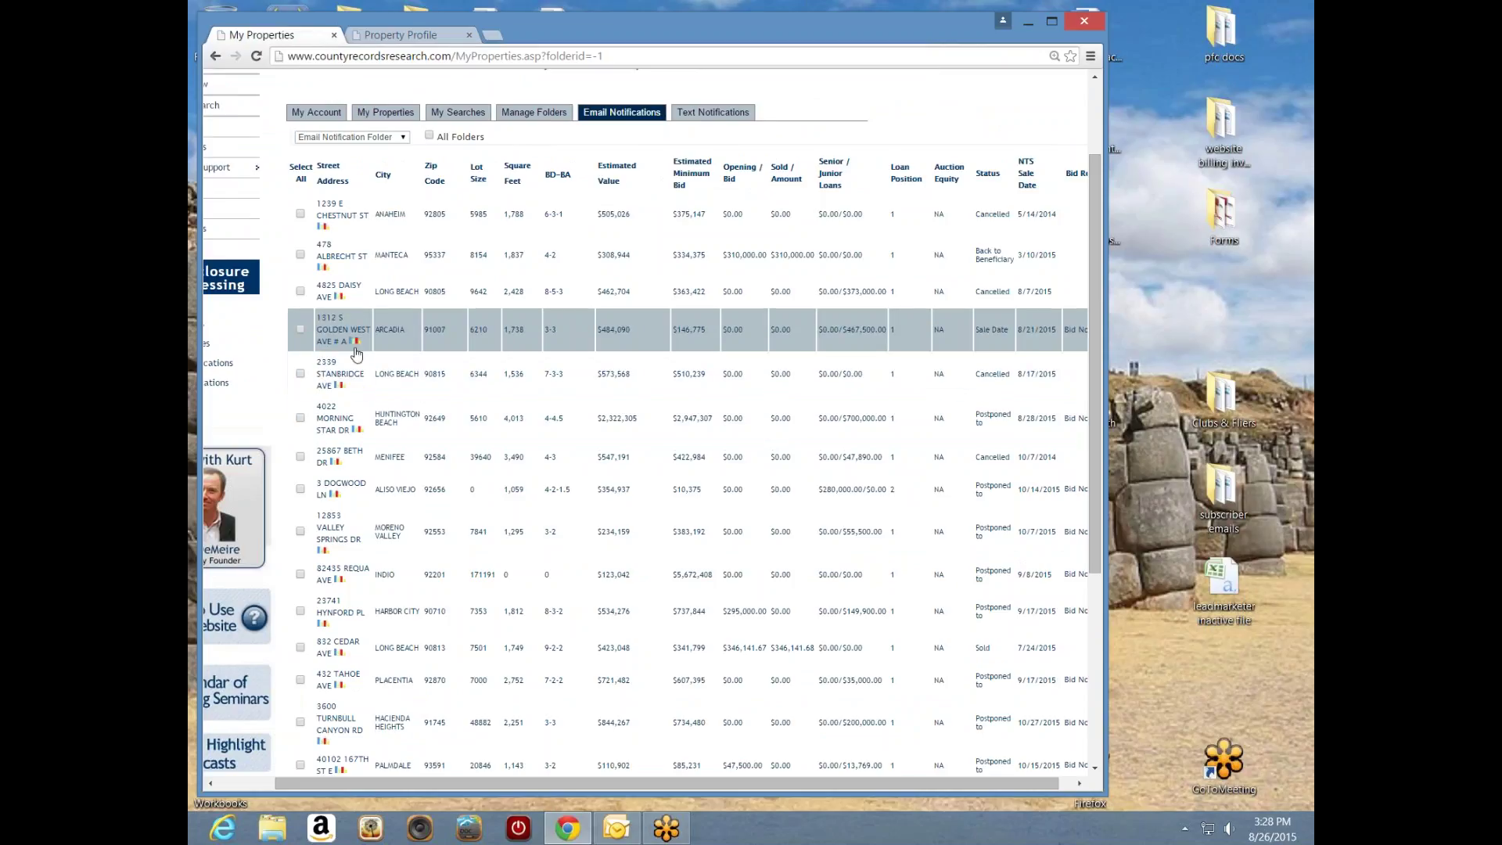
mouse_move(940, 344)
click(632, 834)
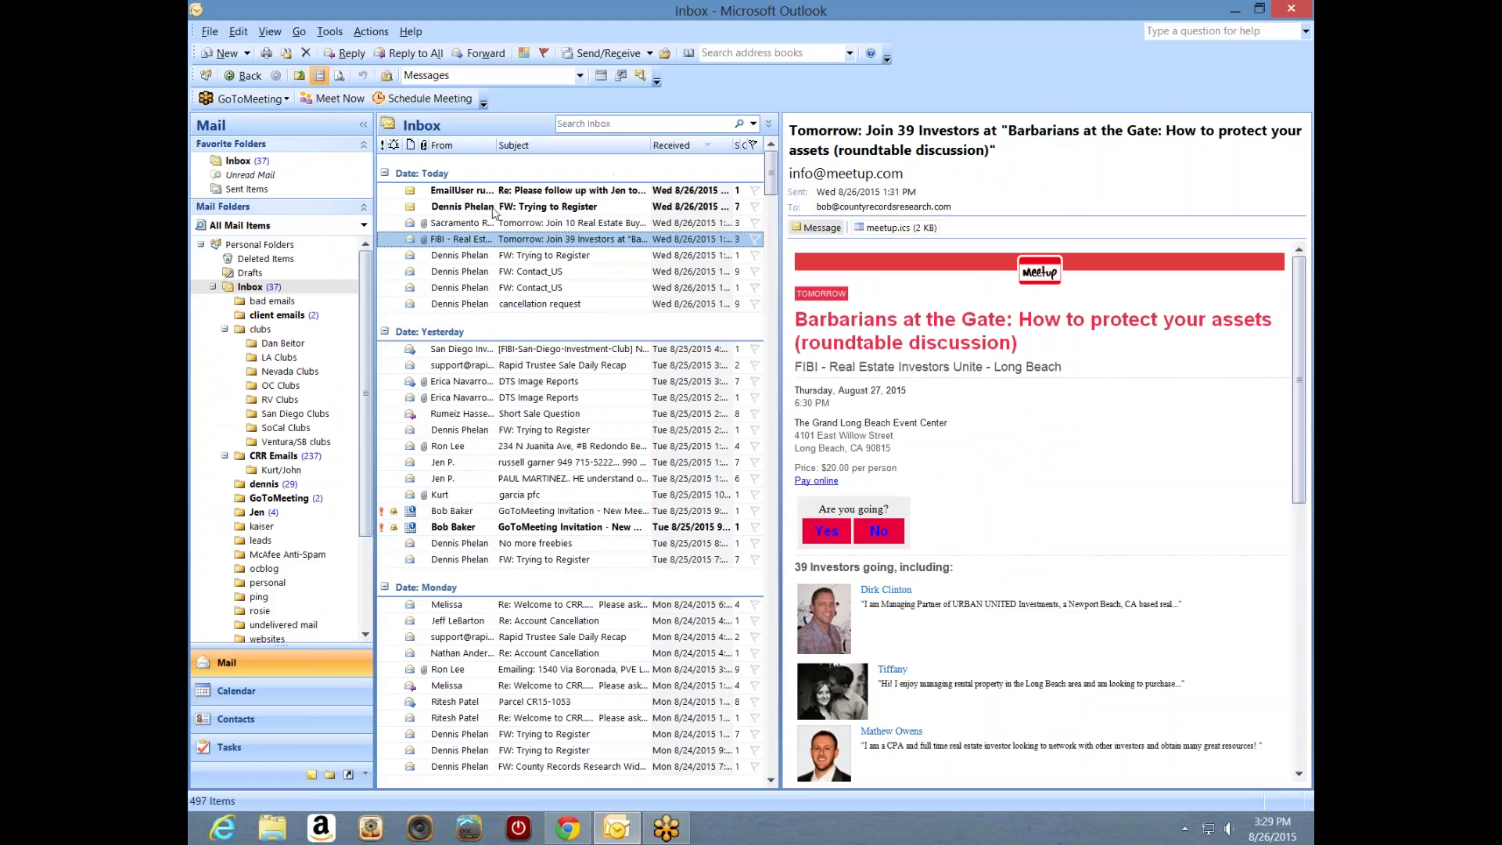
- Read the 8/21/2015 'lb nts poly' notification in the CRR Emails folder, then minimize it
click(274, 457)
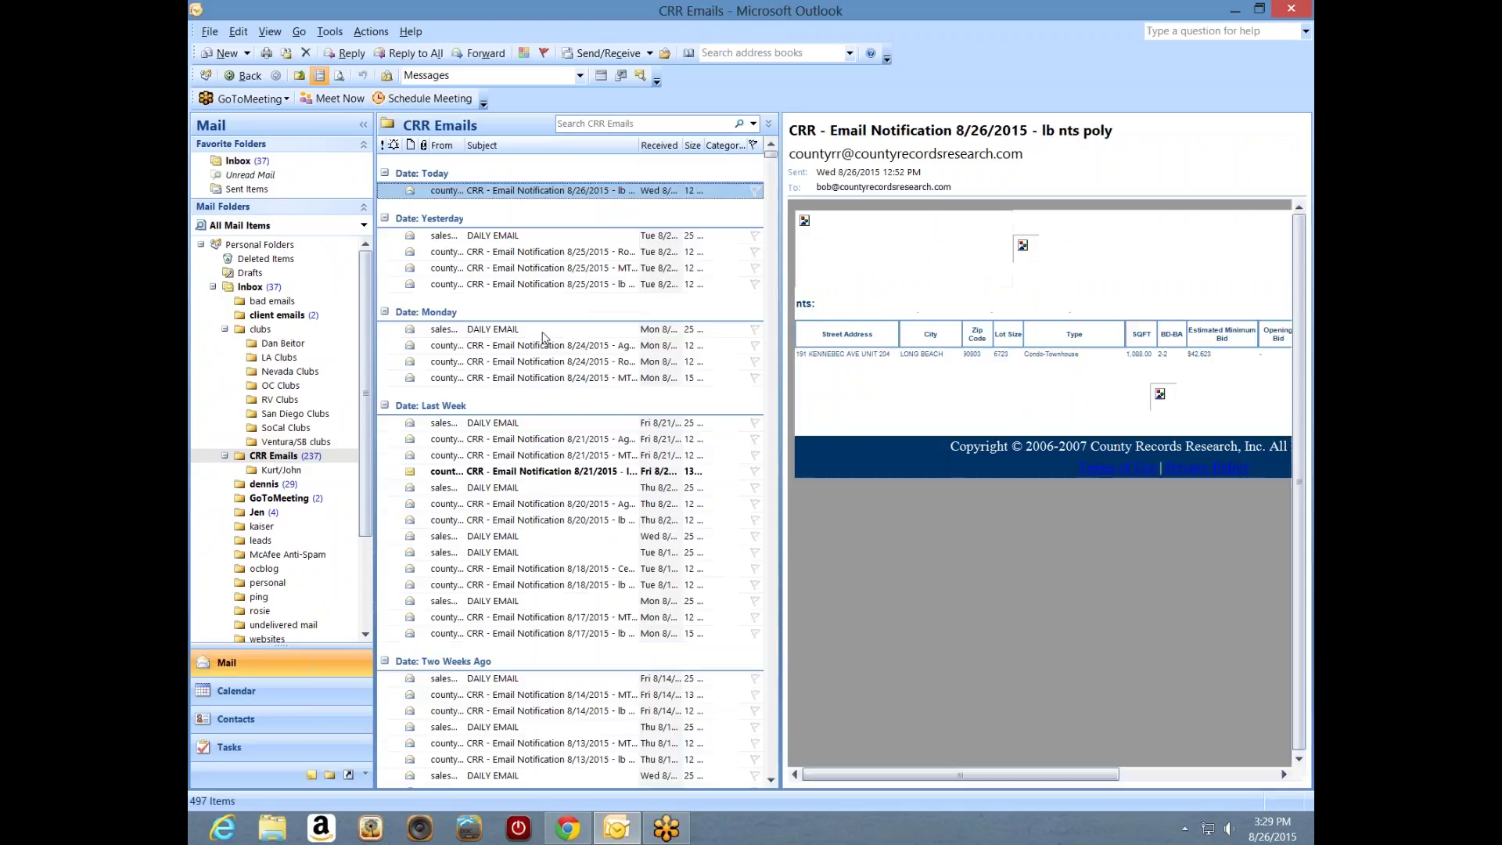
click(509, 472)
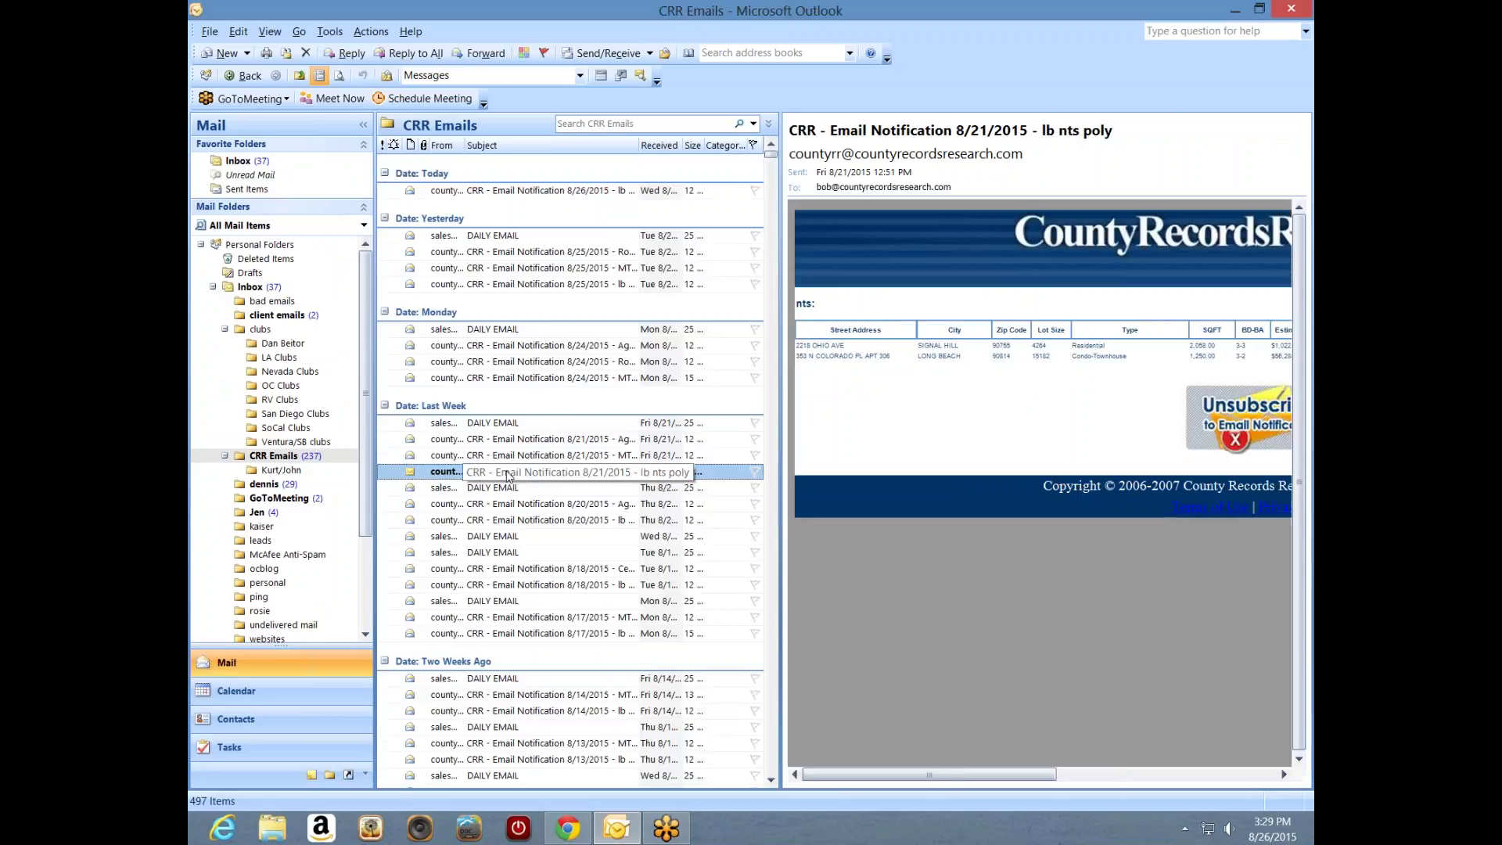
double_click(510, 472)
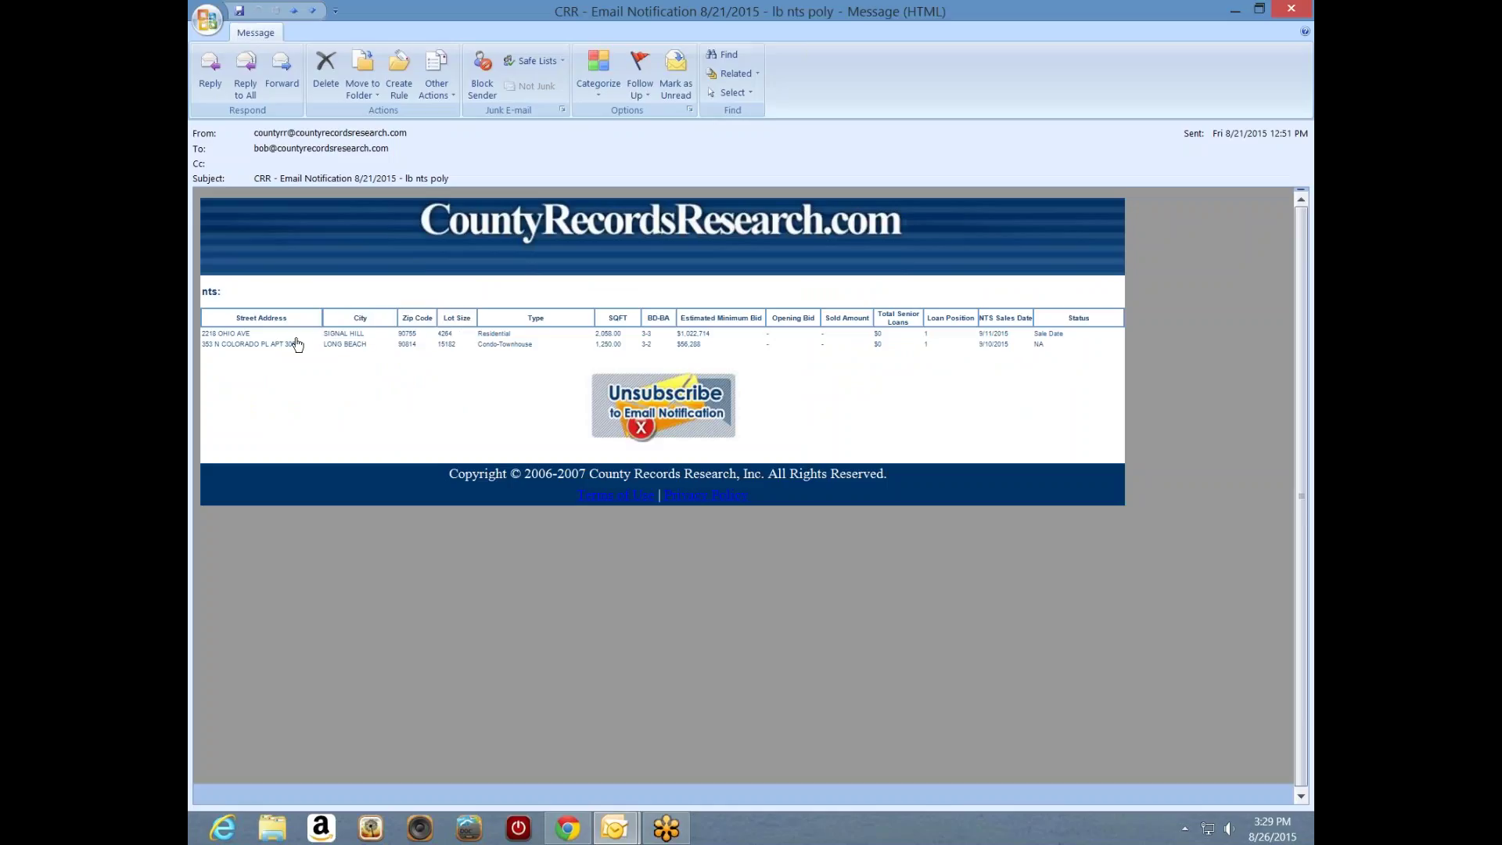
click(1235, 13)
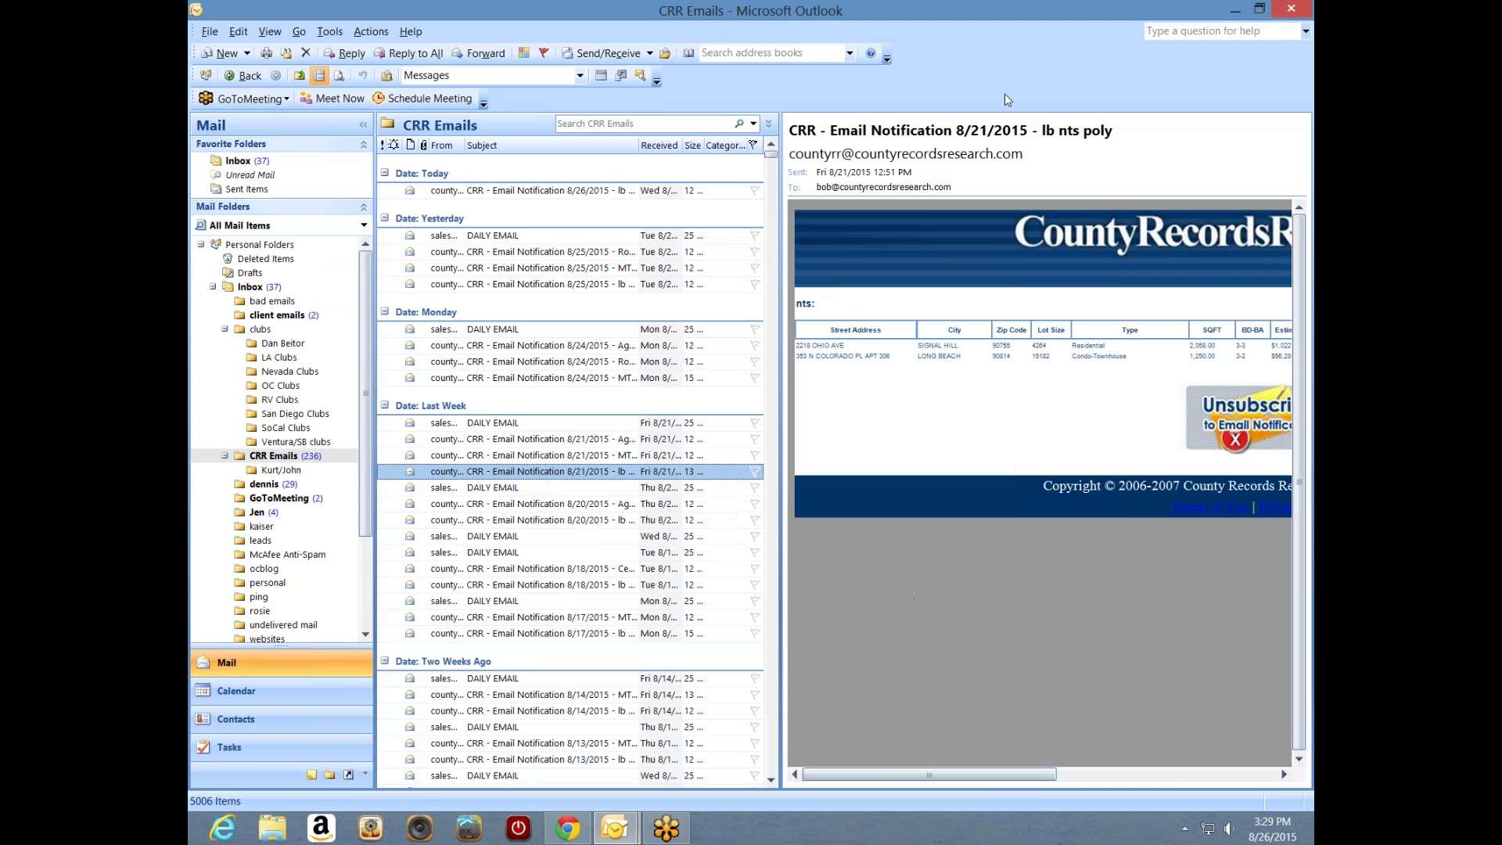
- Minimize Outlook and scroll the Email Notifications table back left to show the full page
click(1244, 11)
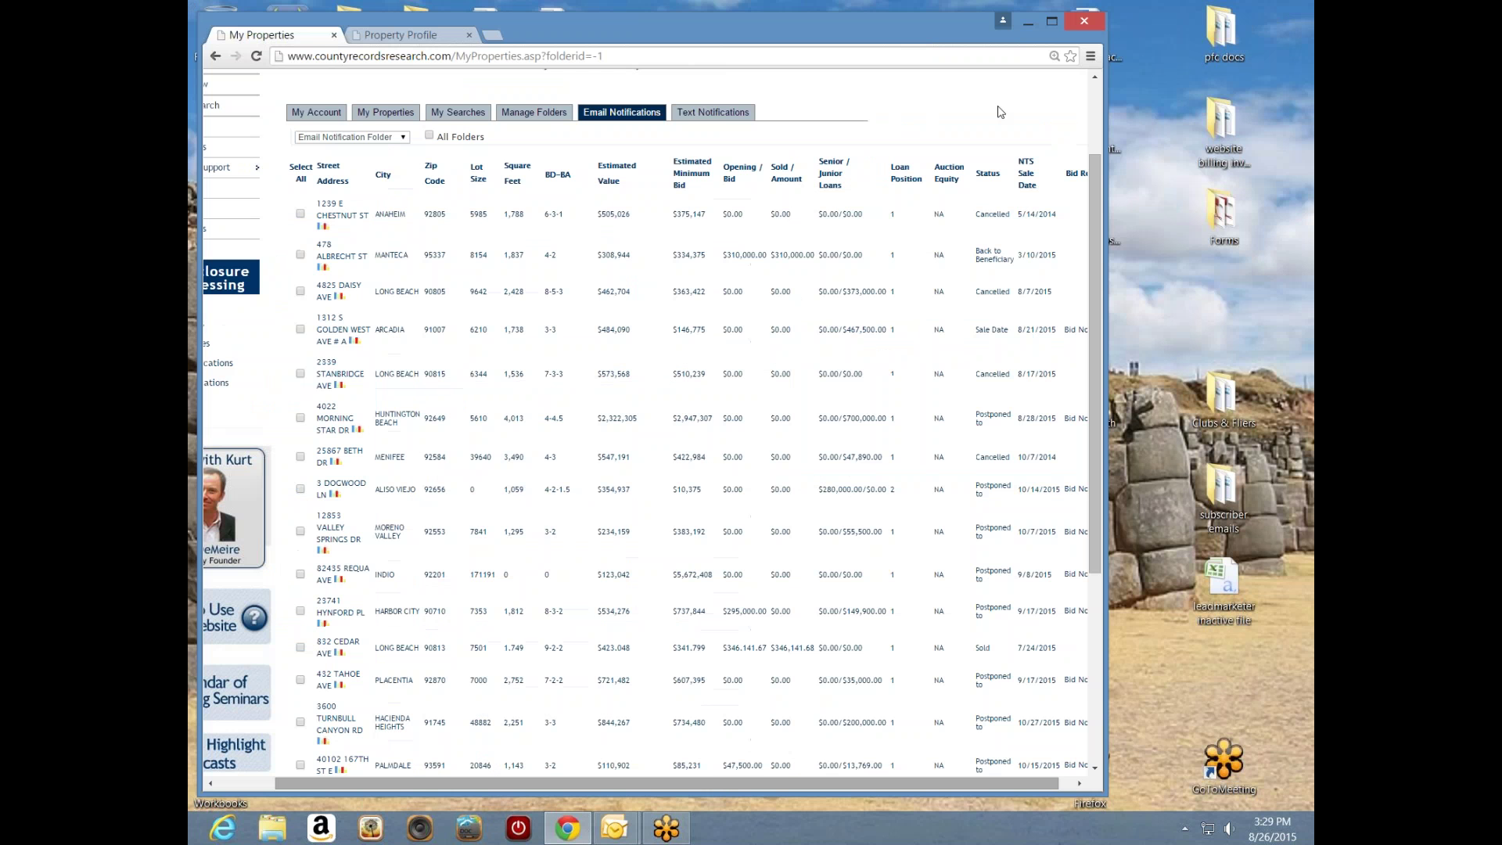
mouse_move(952, 501)
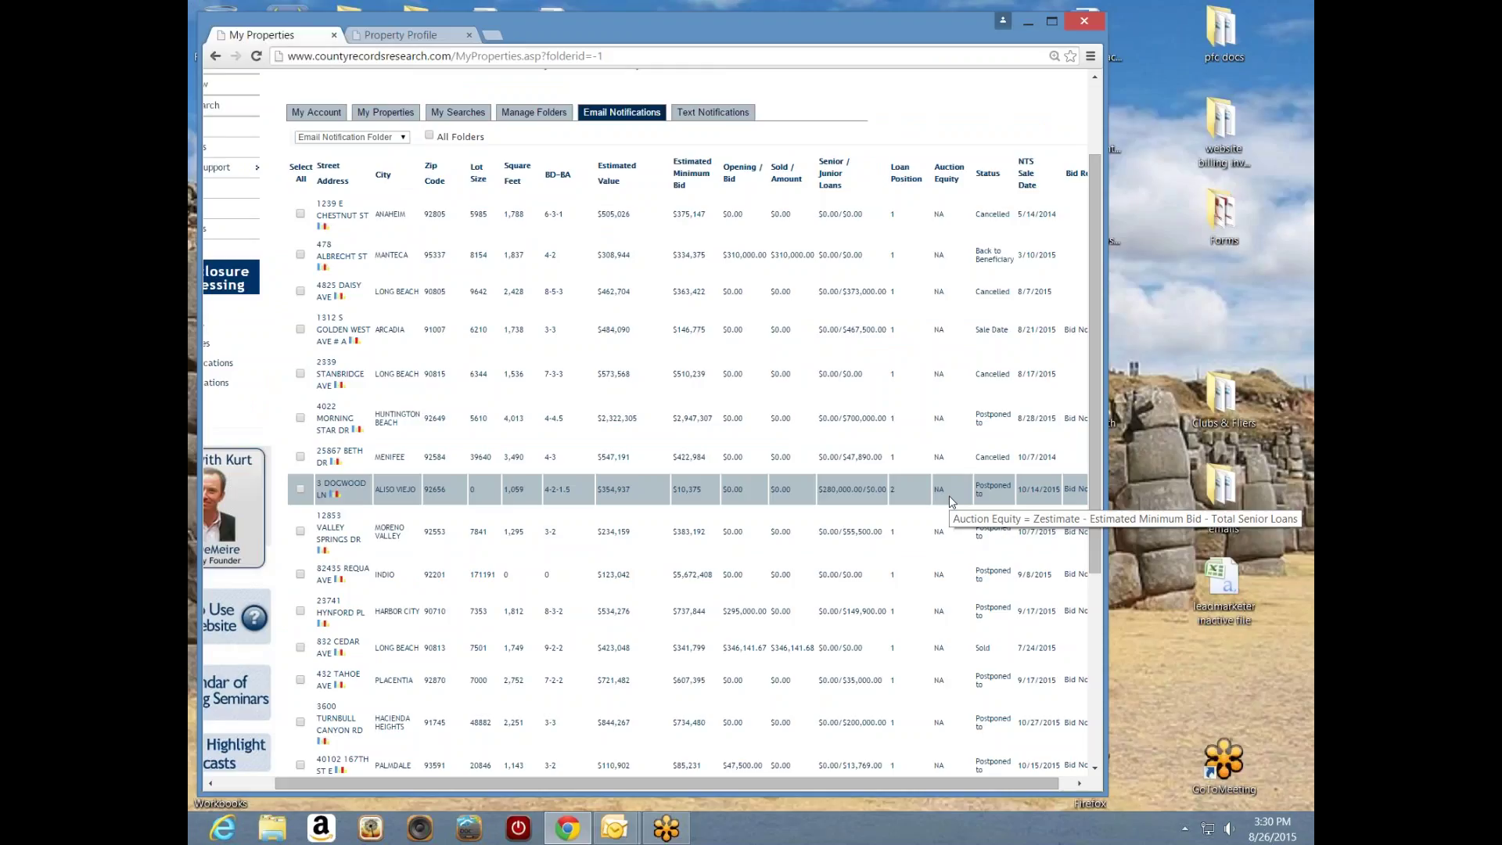
drag(886, 783, 763, 790)
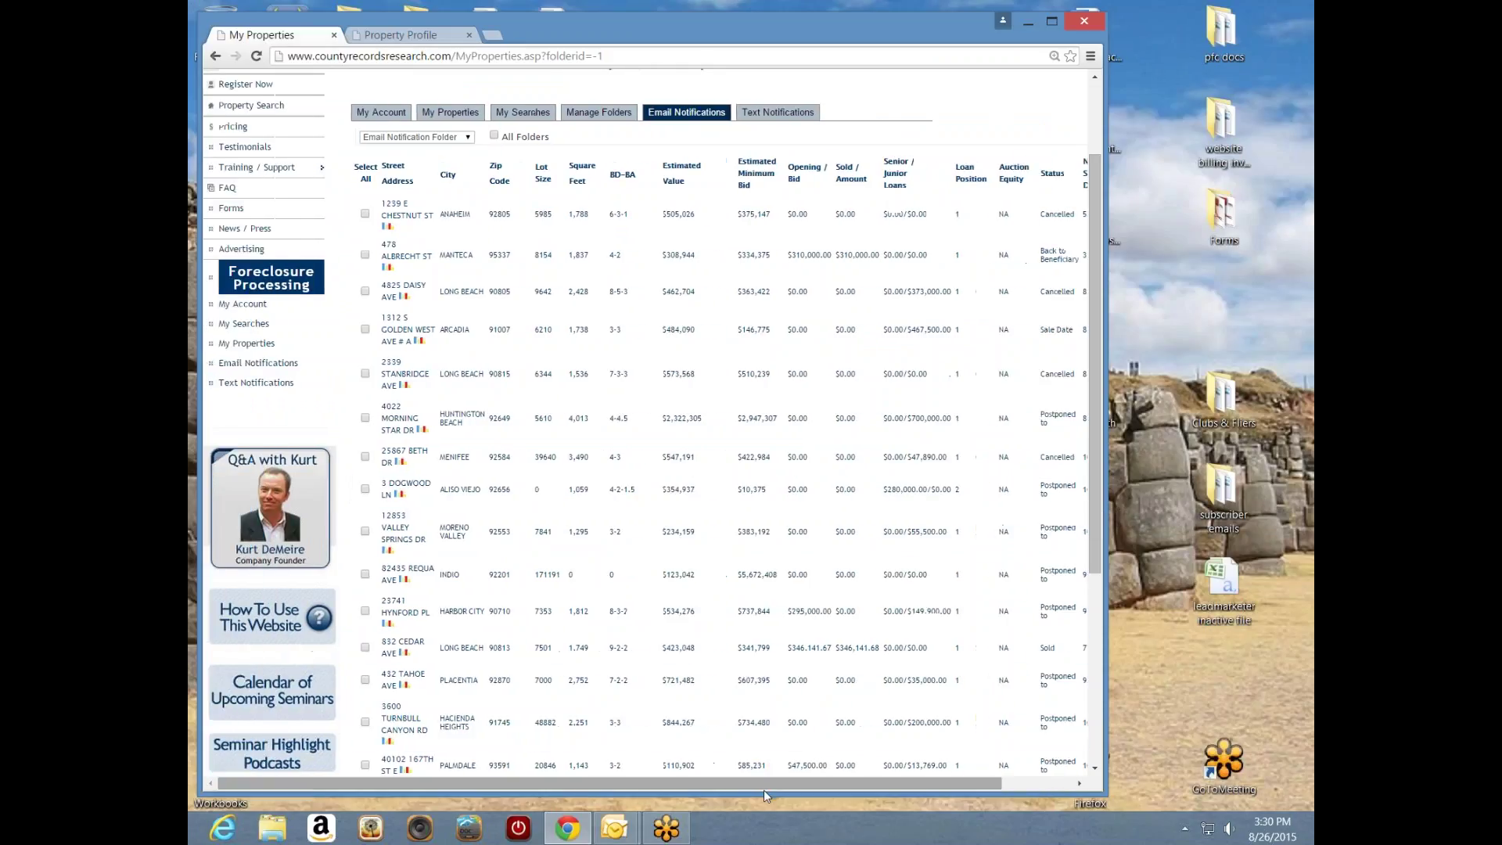